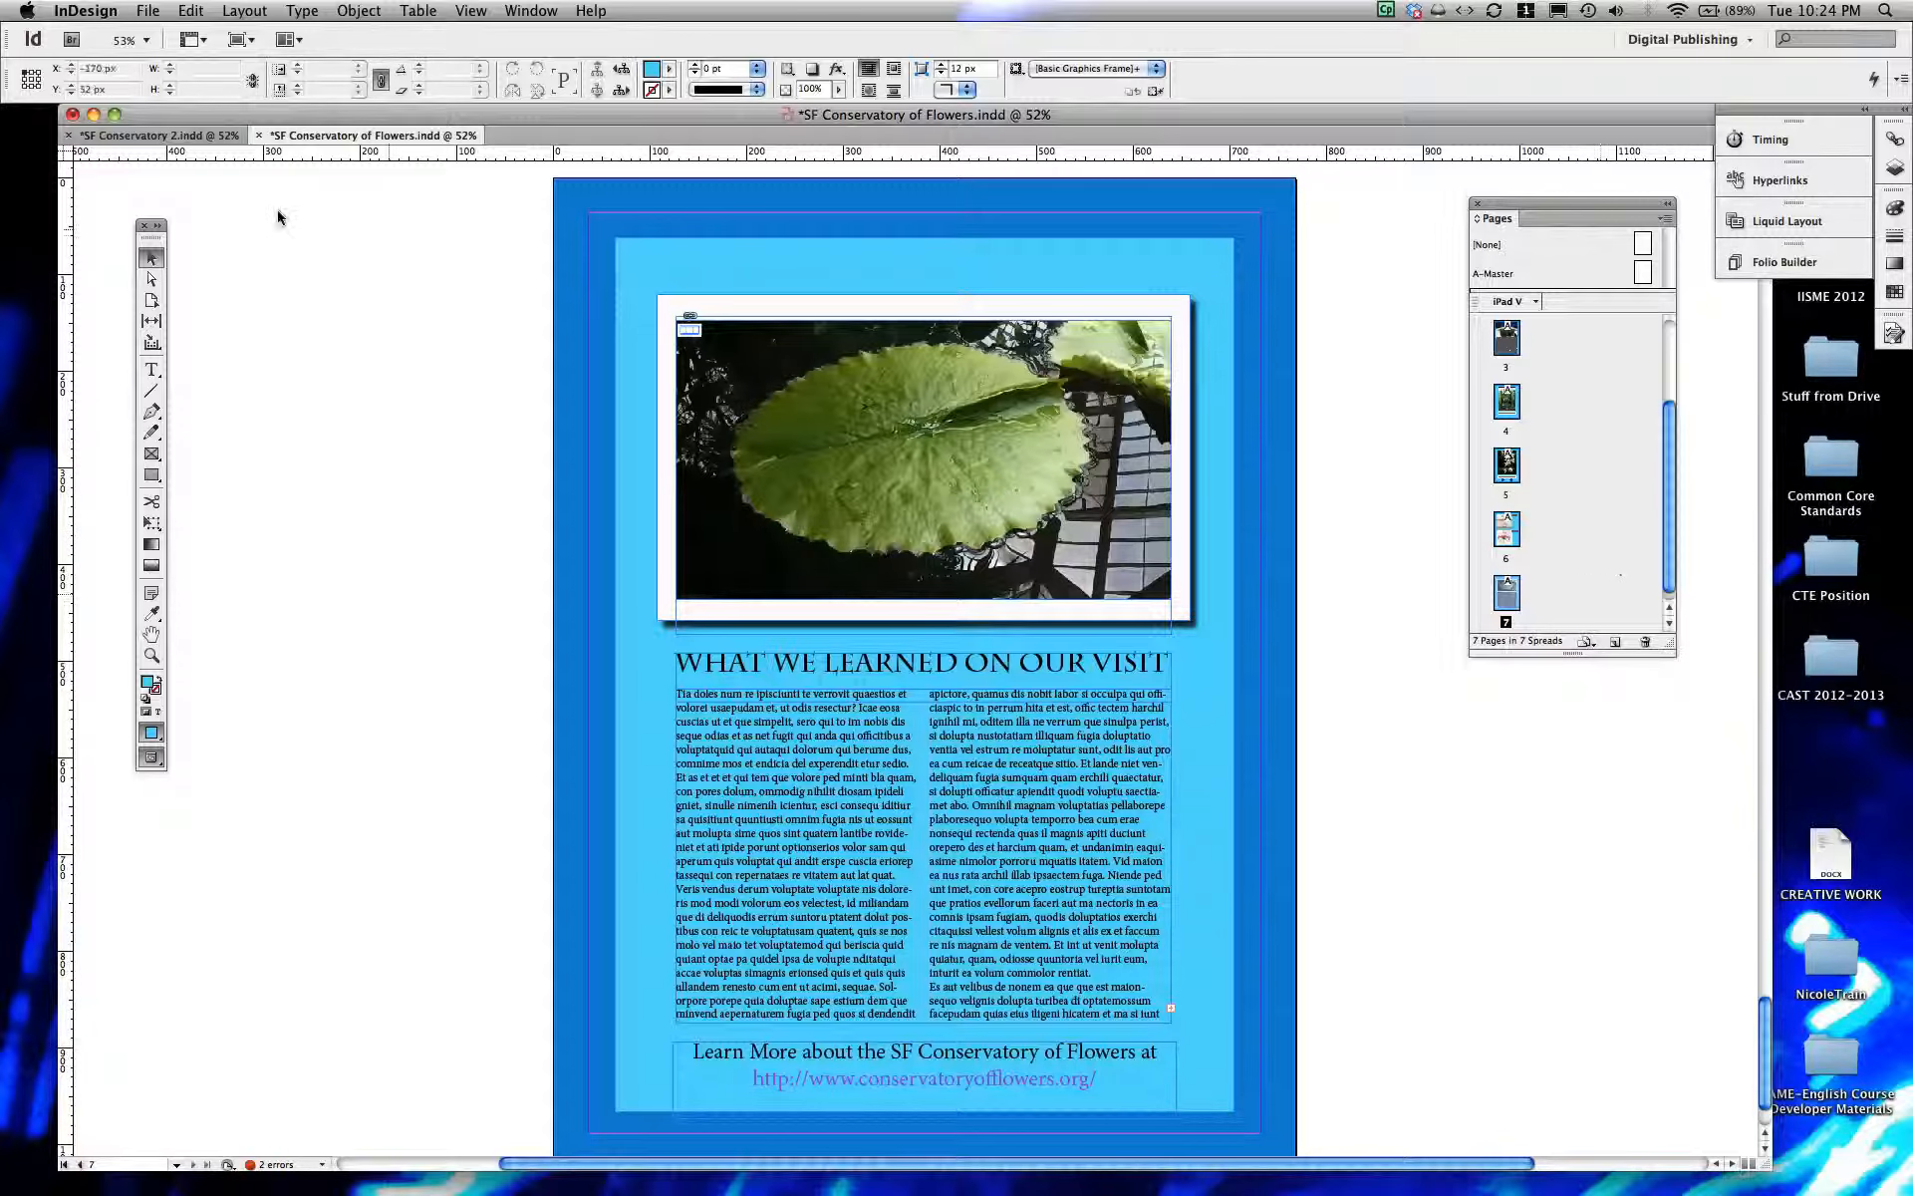
Step: Duplicate page 7 of SF Conservatory 2.indd and delete both orchid images and their captions from the copy
left_click(164, 137)
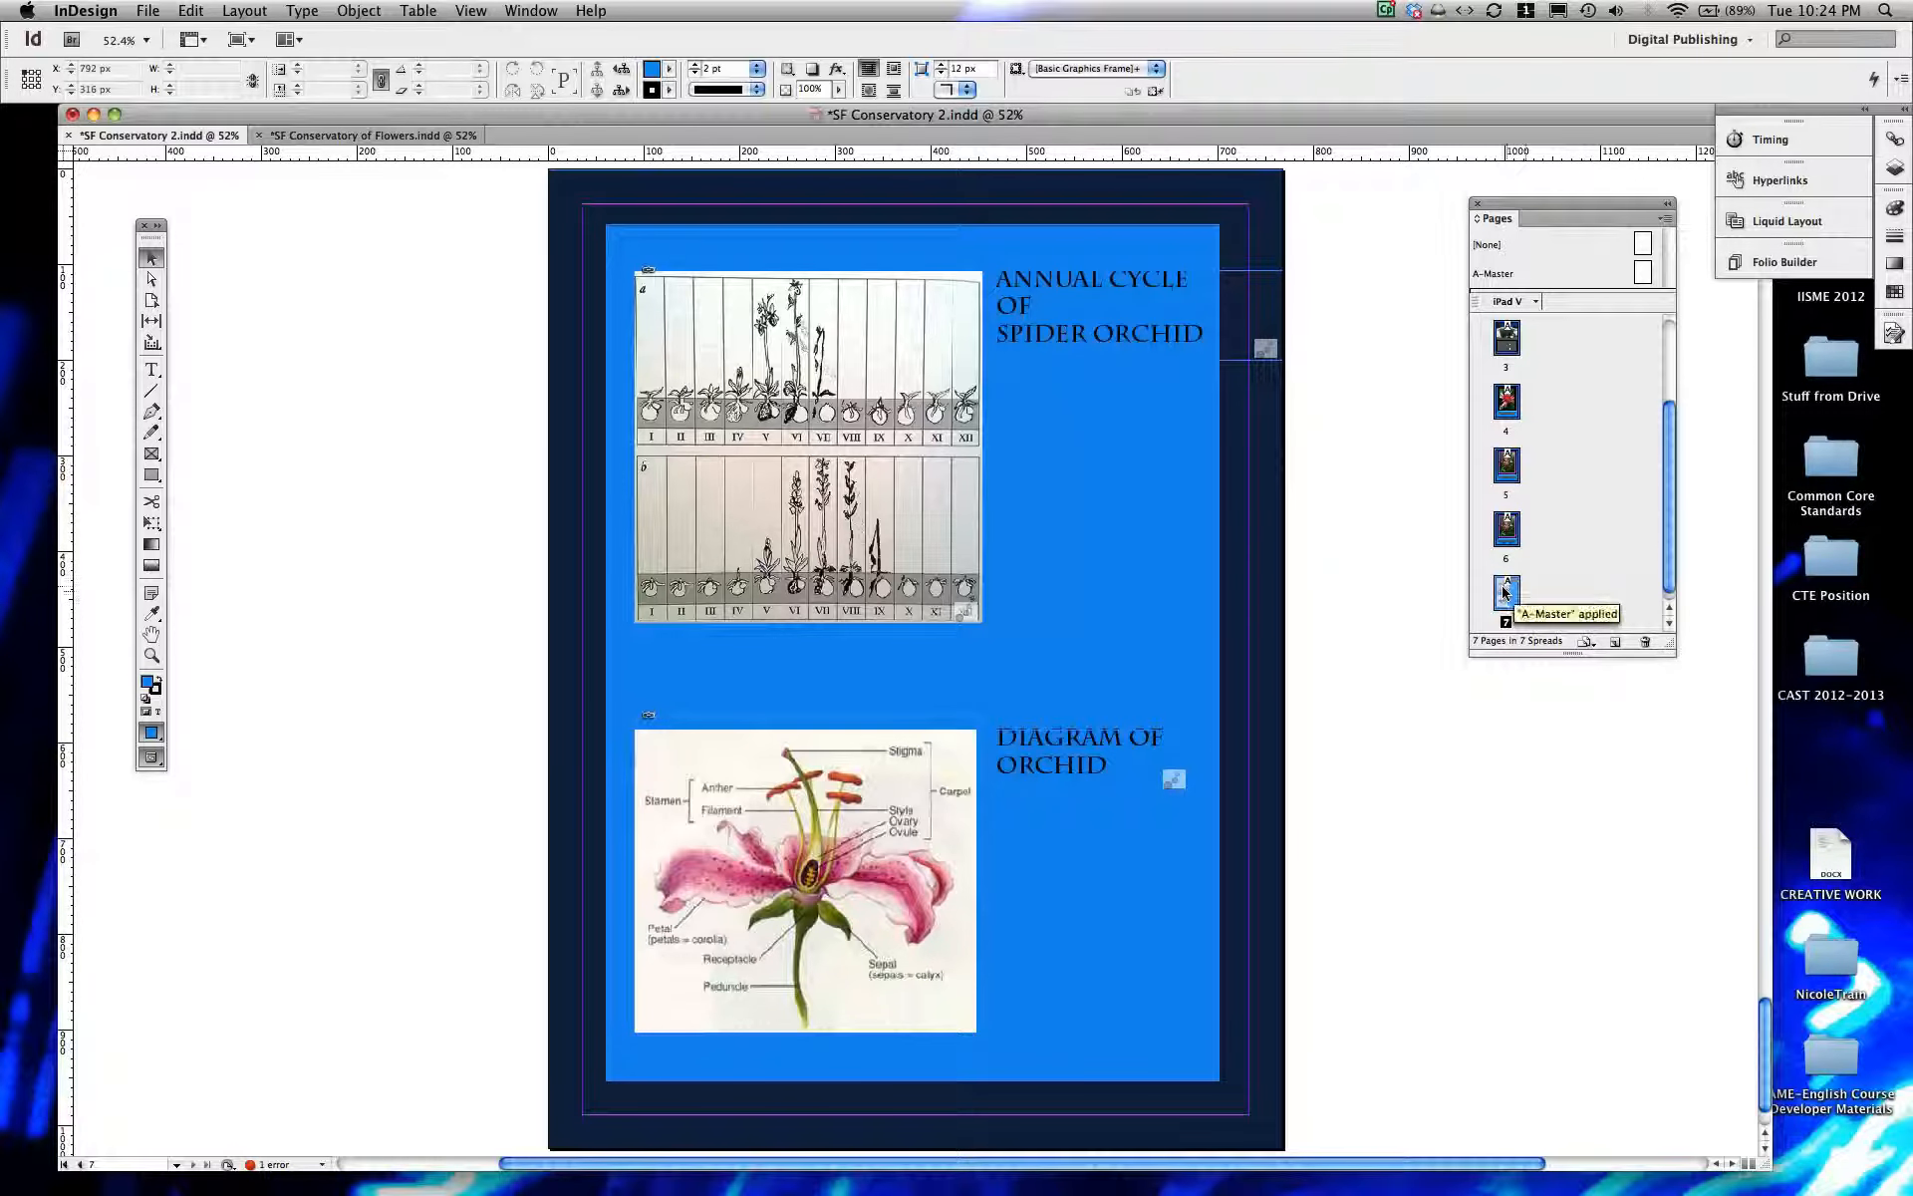
left_click_drag(1504, 589, 1614, 640)
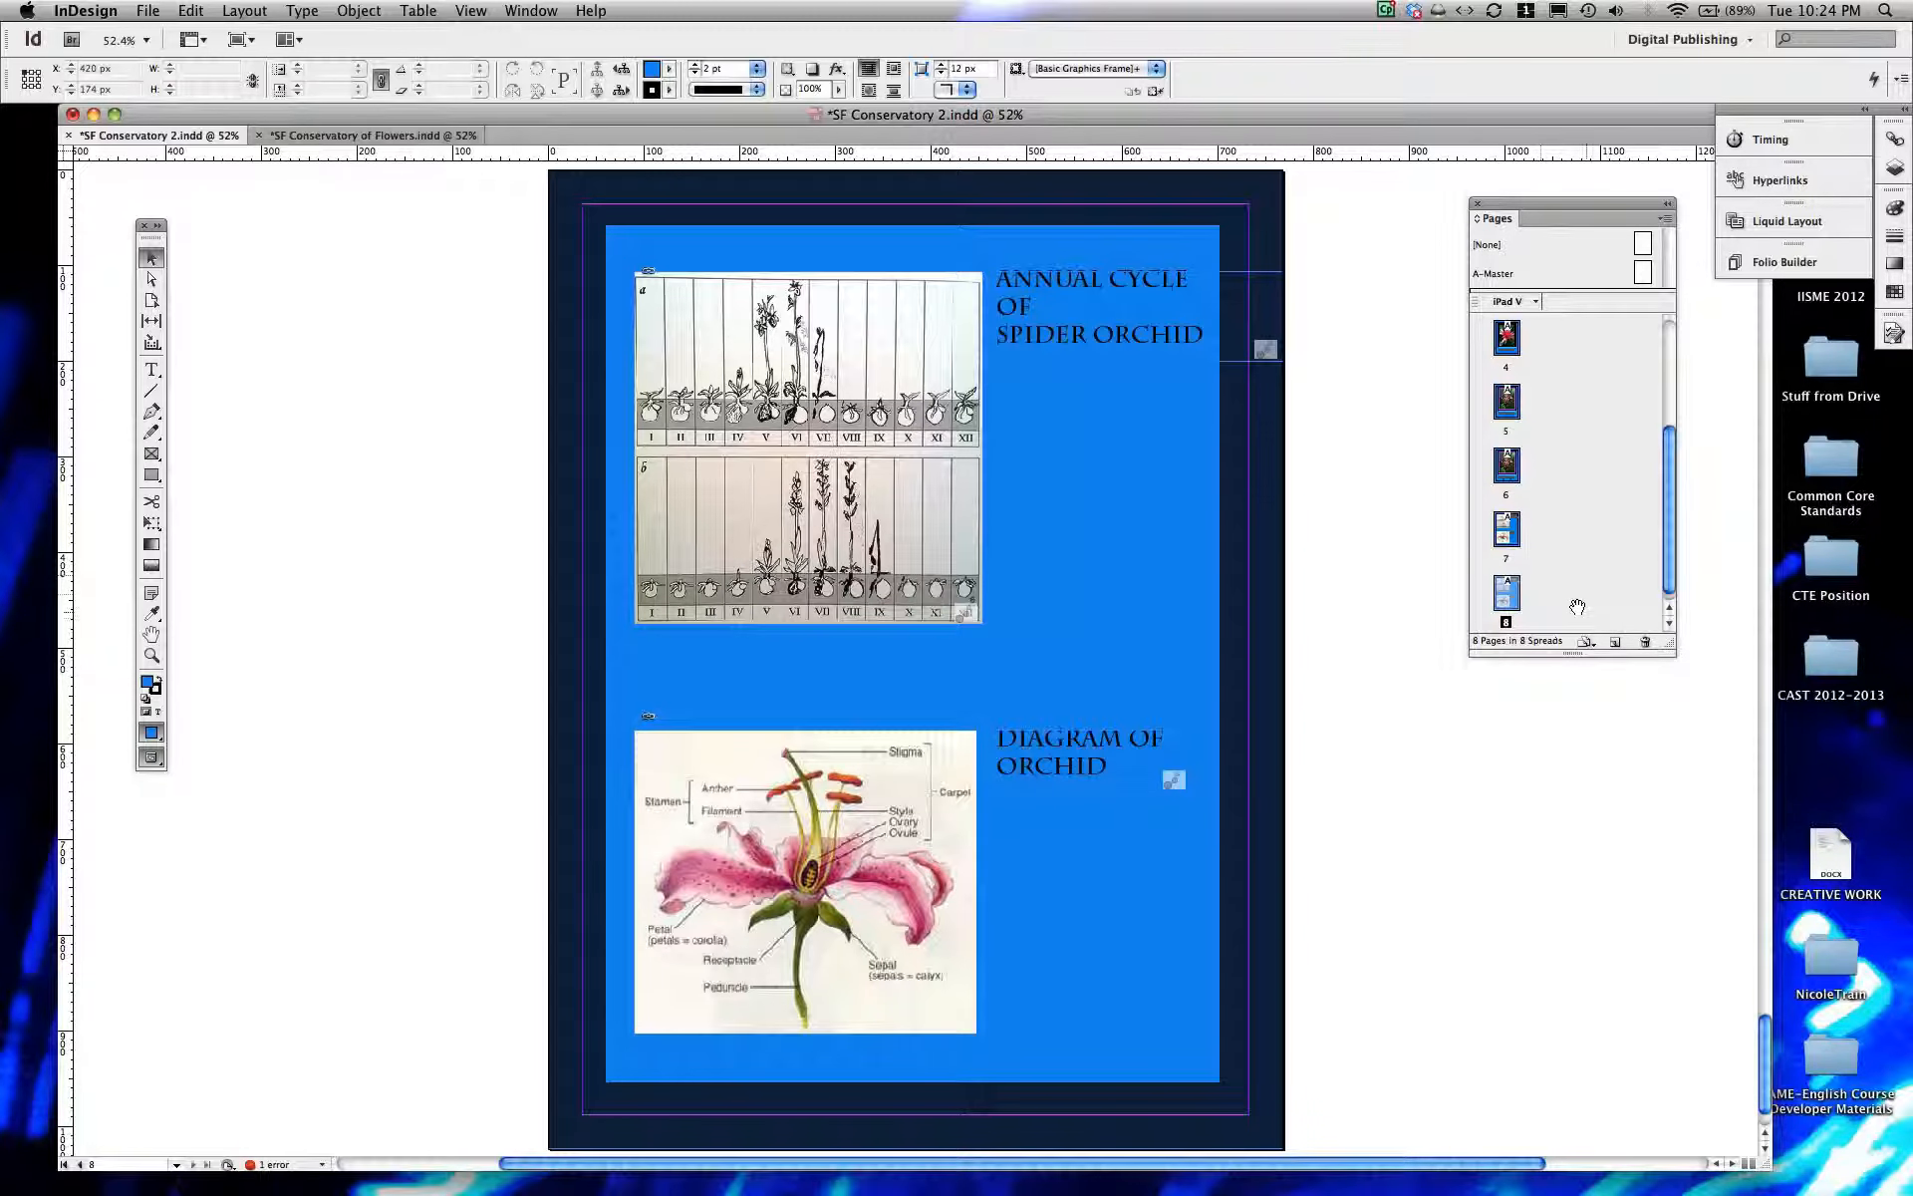
left_click(775, 408)
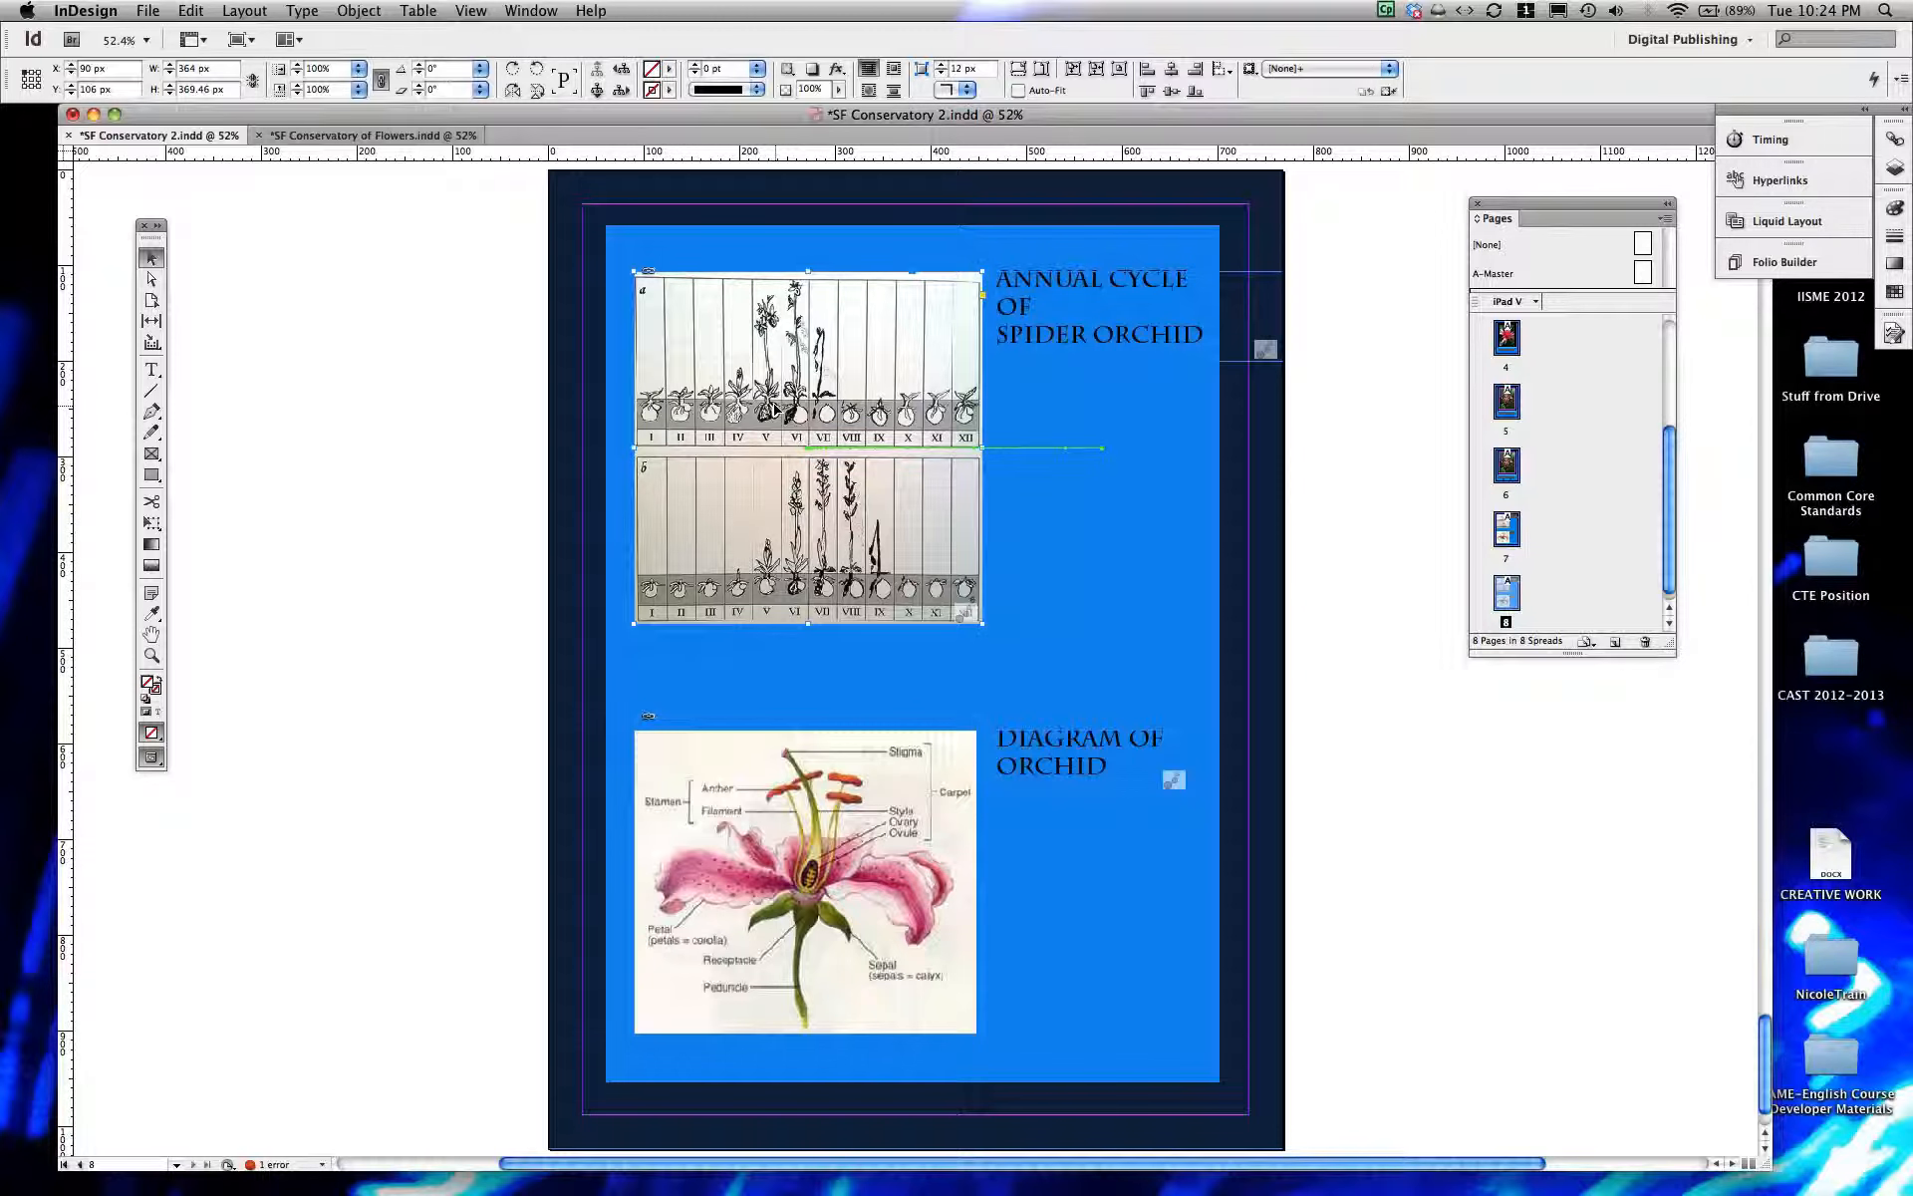
key("Delete")
left_click(1119, 277)
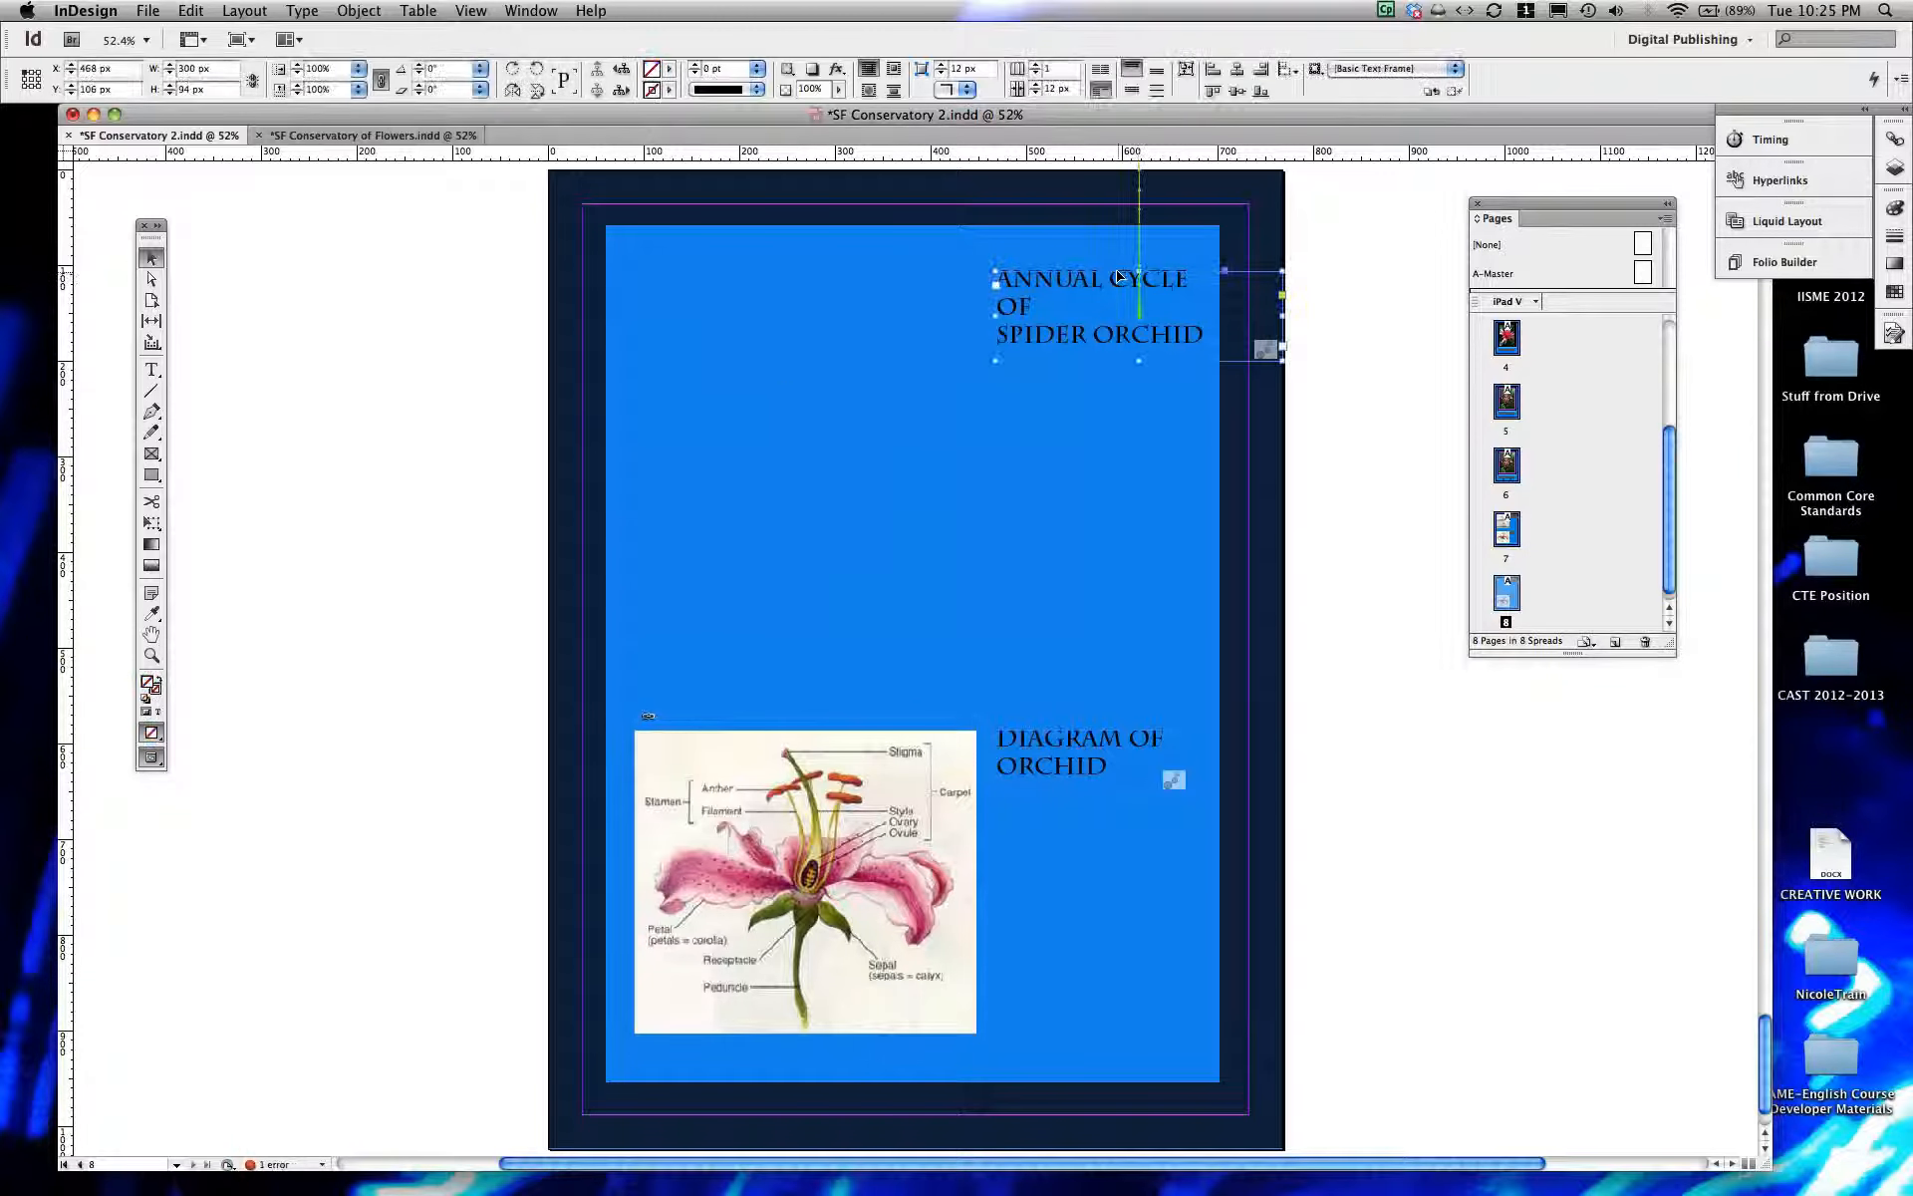
key("Delete")
left_click(812, 882)
key("Delete")
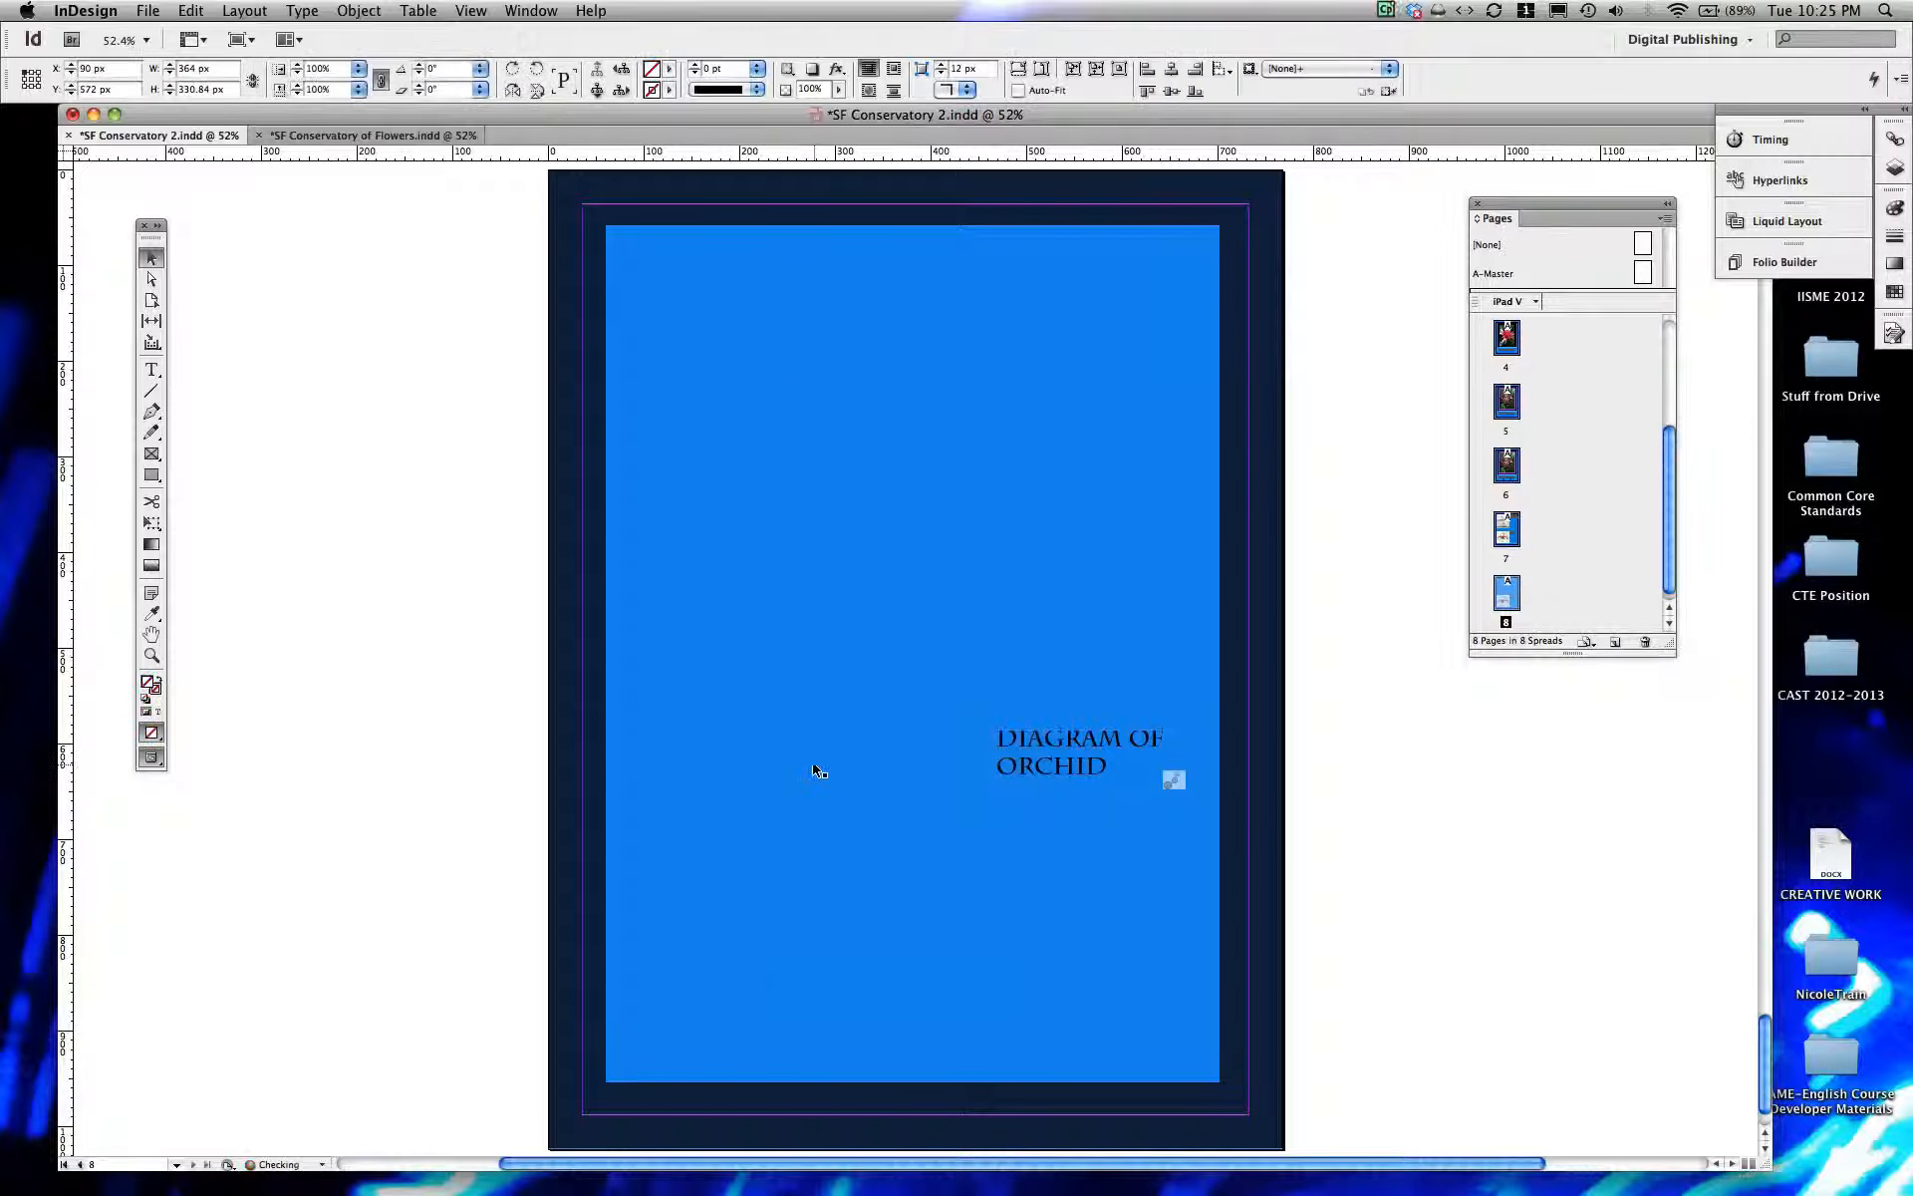
left_click(1008, 755)
key("Delete")
key("backslash")
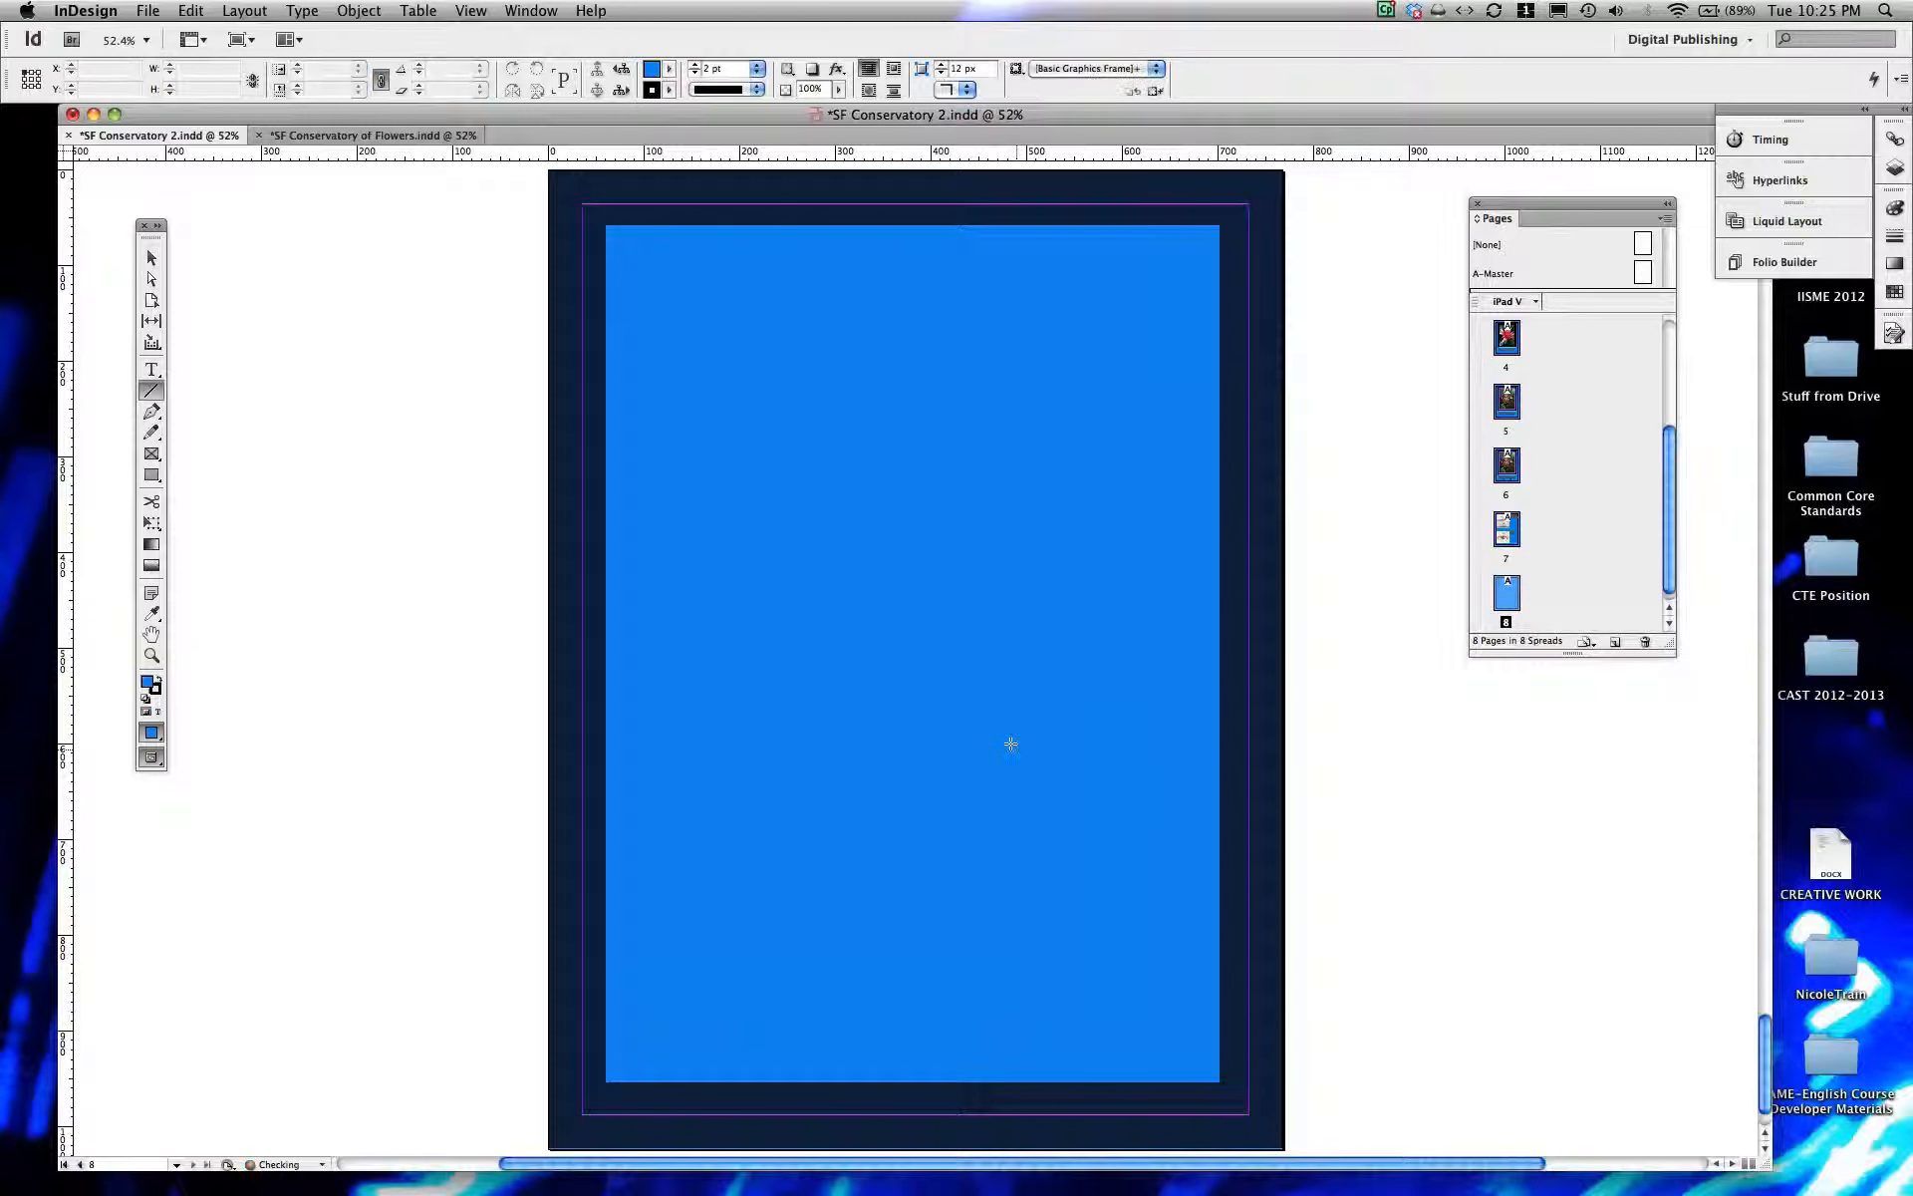
Step: Place the video Conservatory of Flowers, San Francisco.mp4 from the SF Conservatory of Flowers_Resources folder in the page's upper part, about 562 × 350 px
left_click(149, 9)
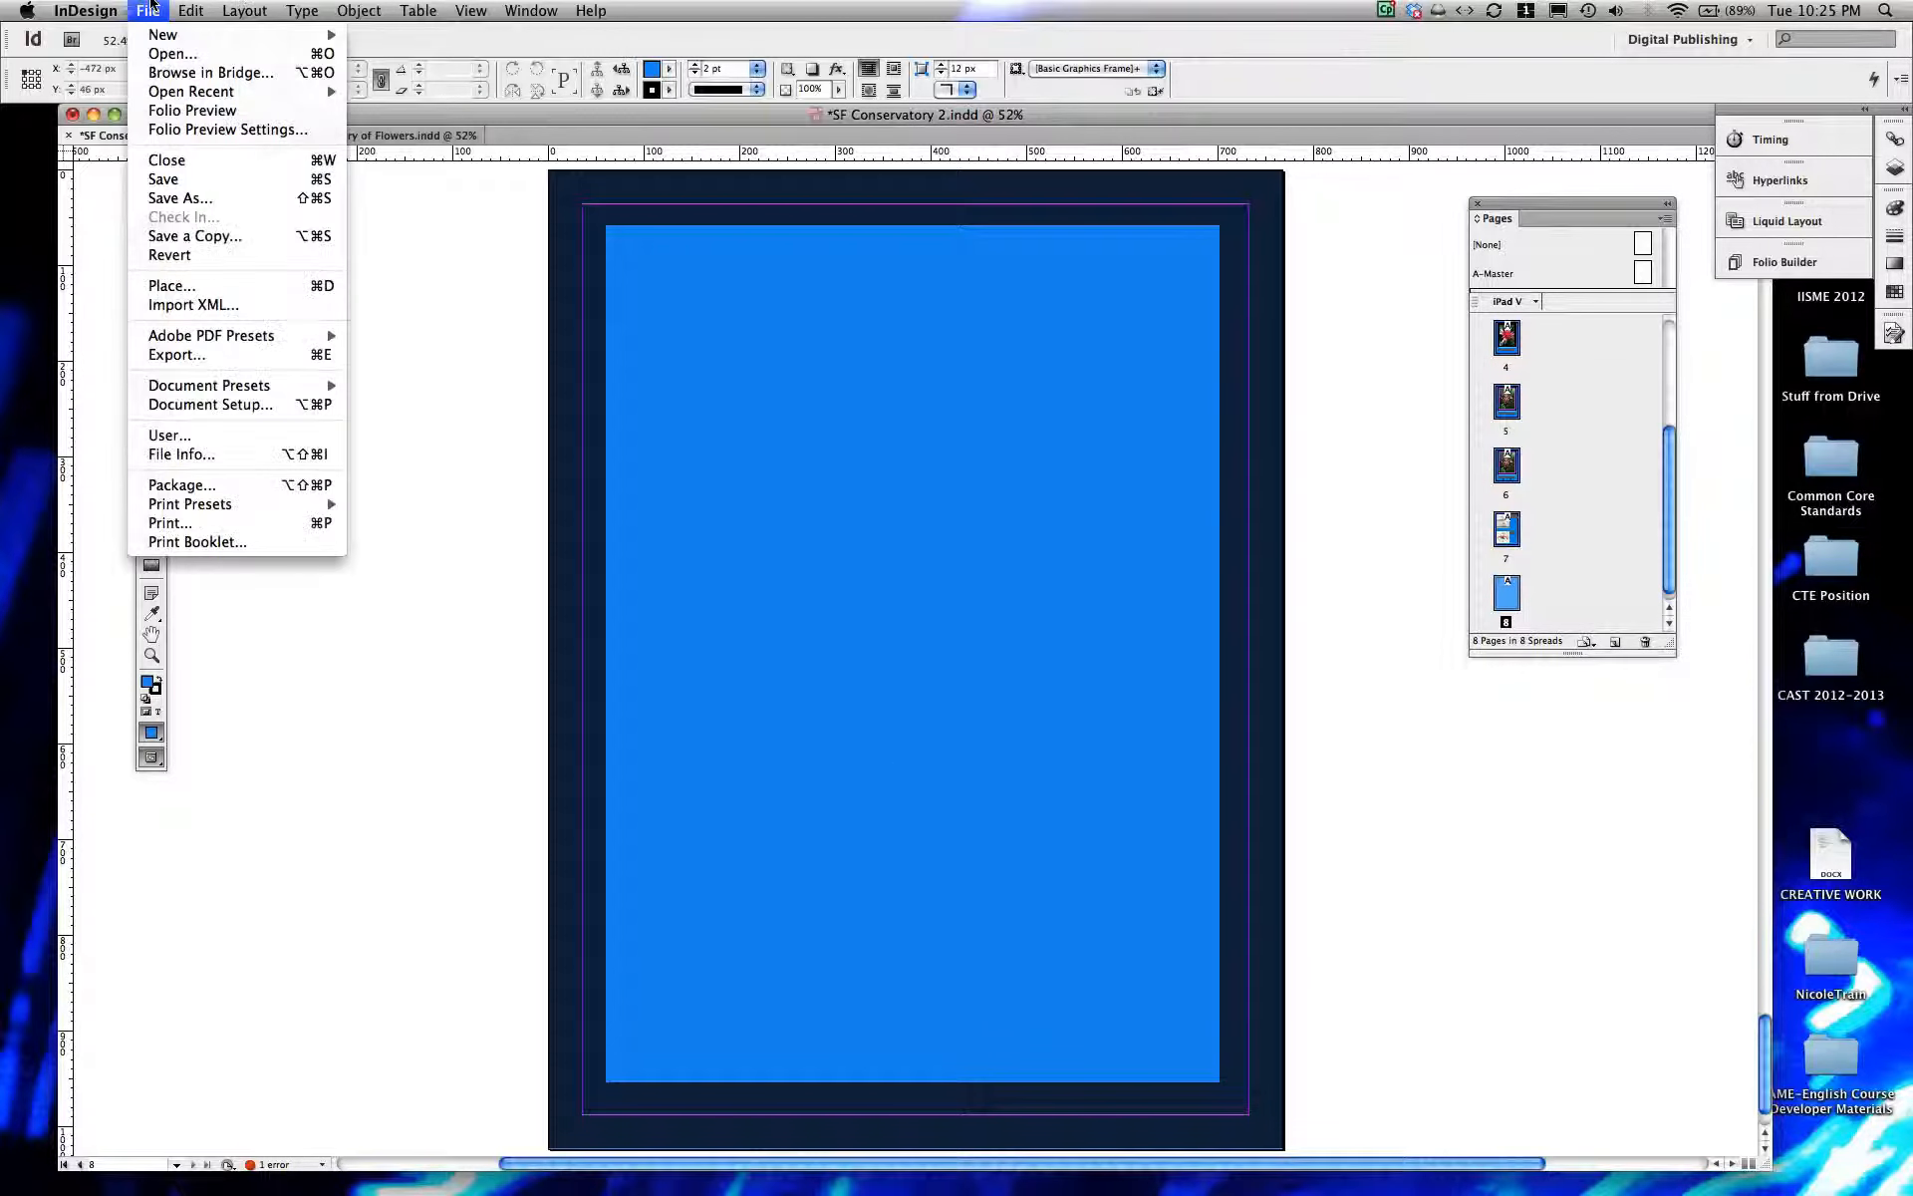
left_click(151, 5)
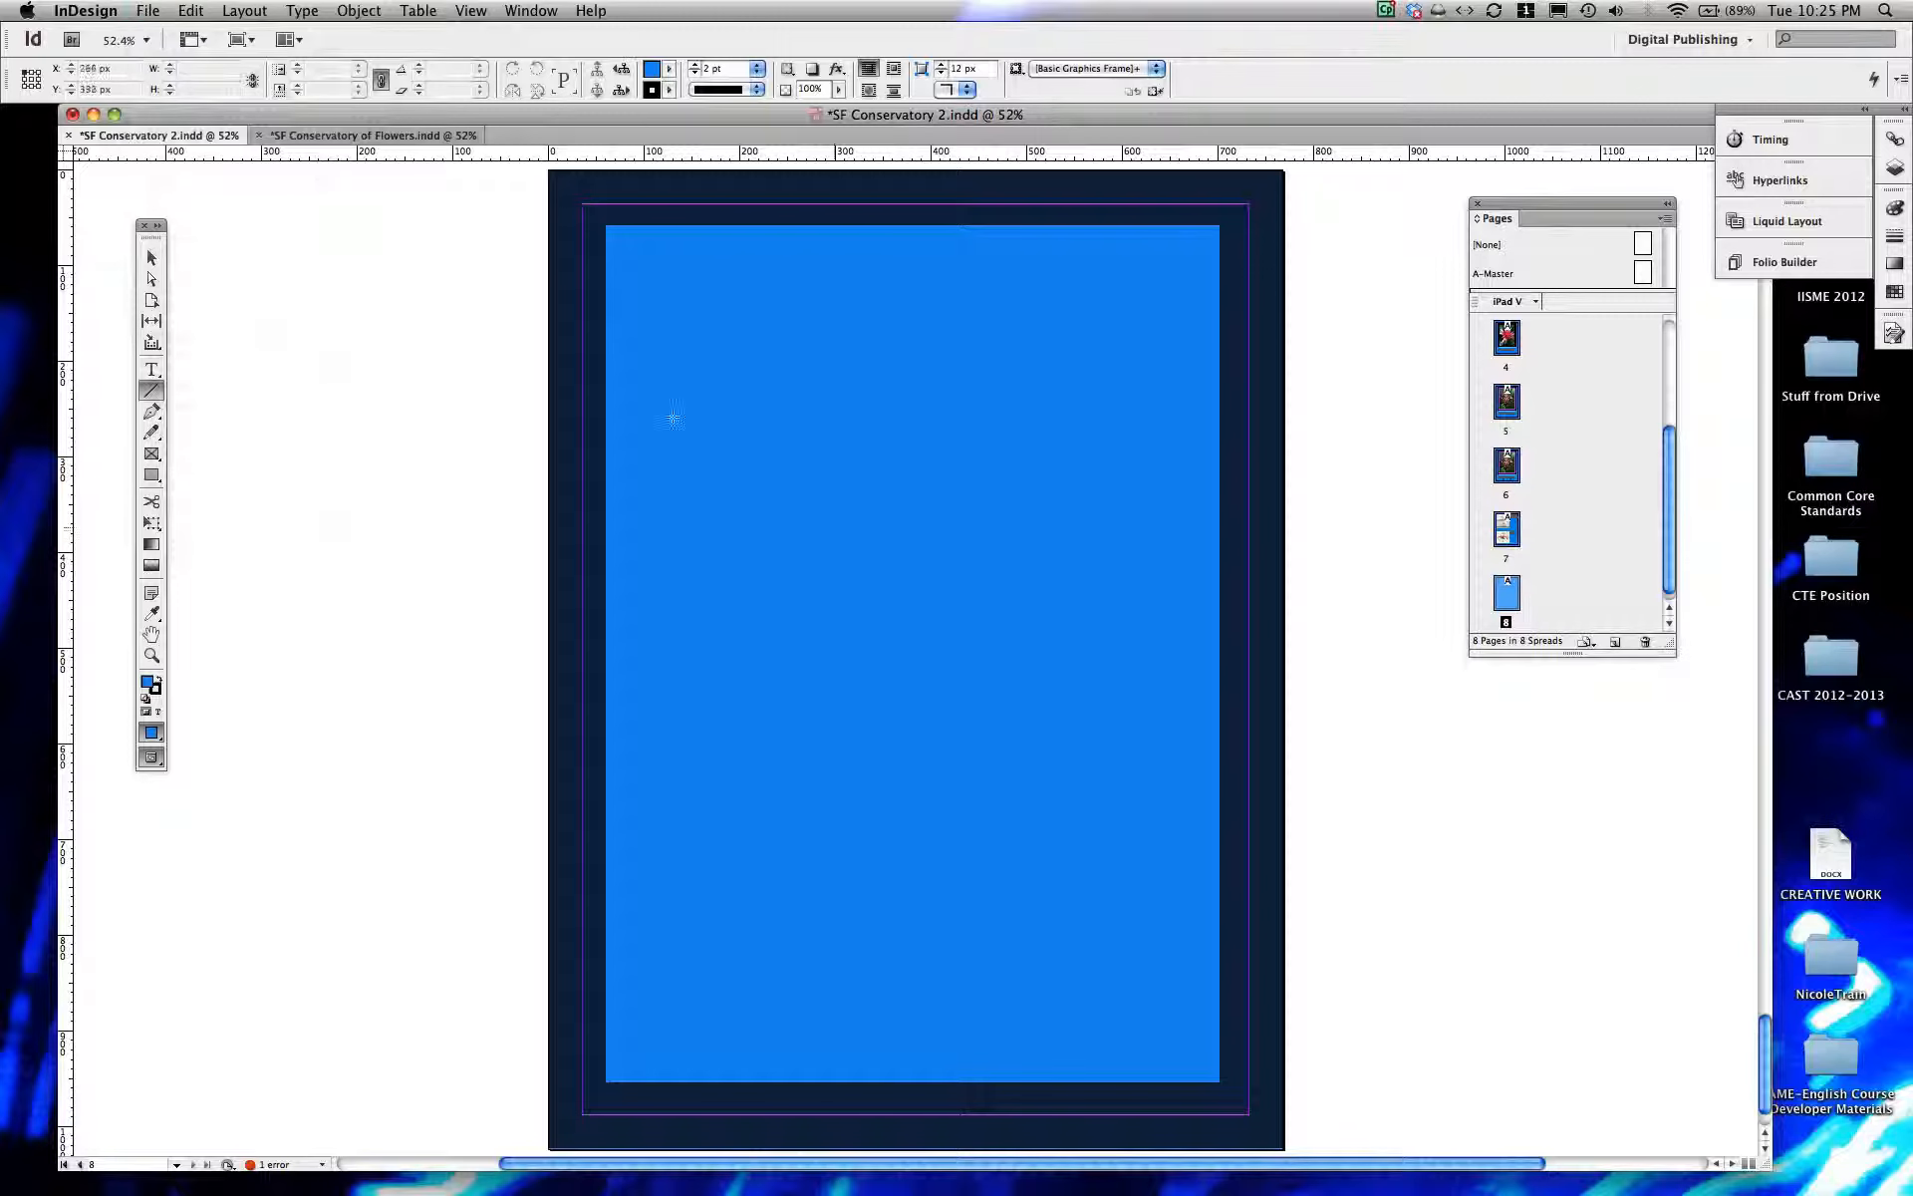
left_click(147, 10)
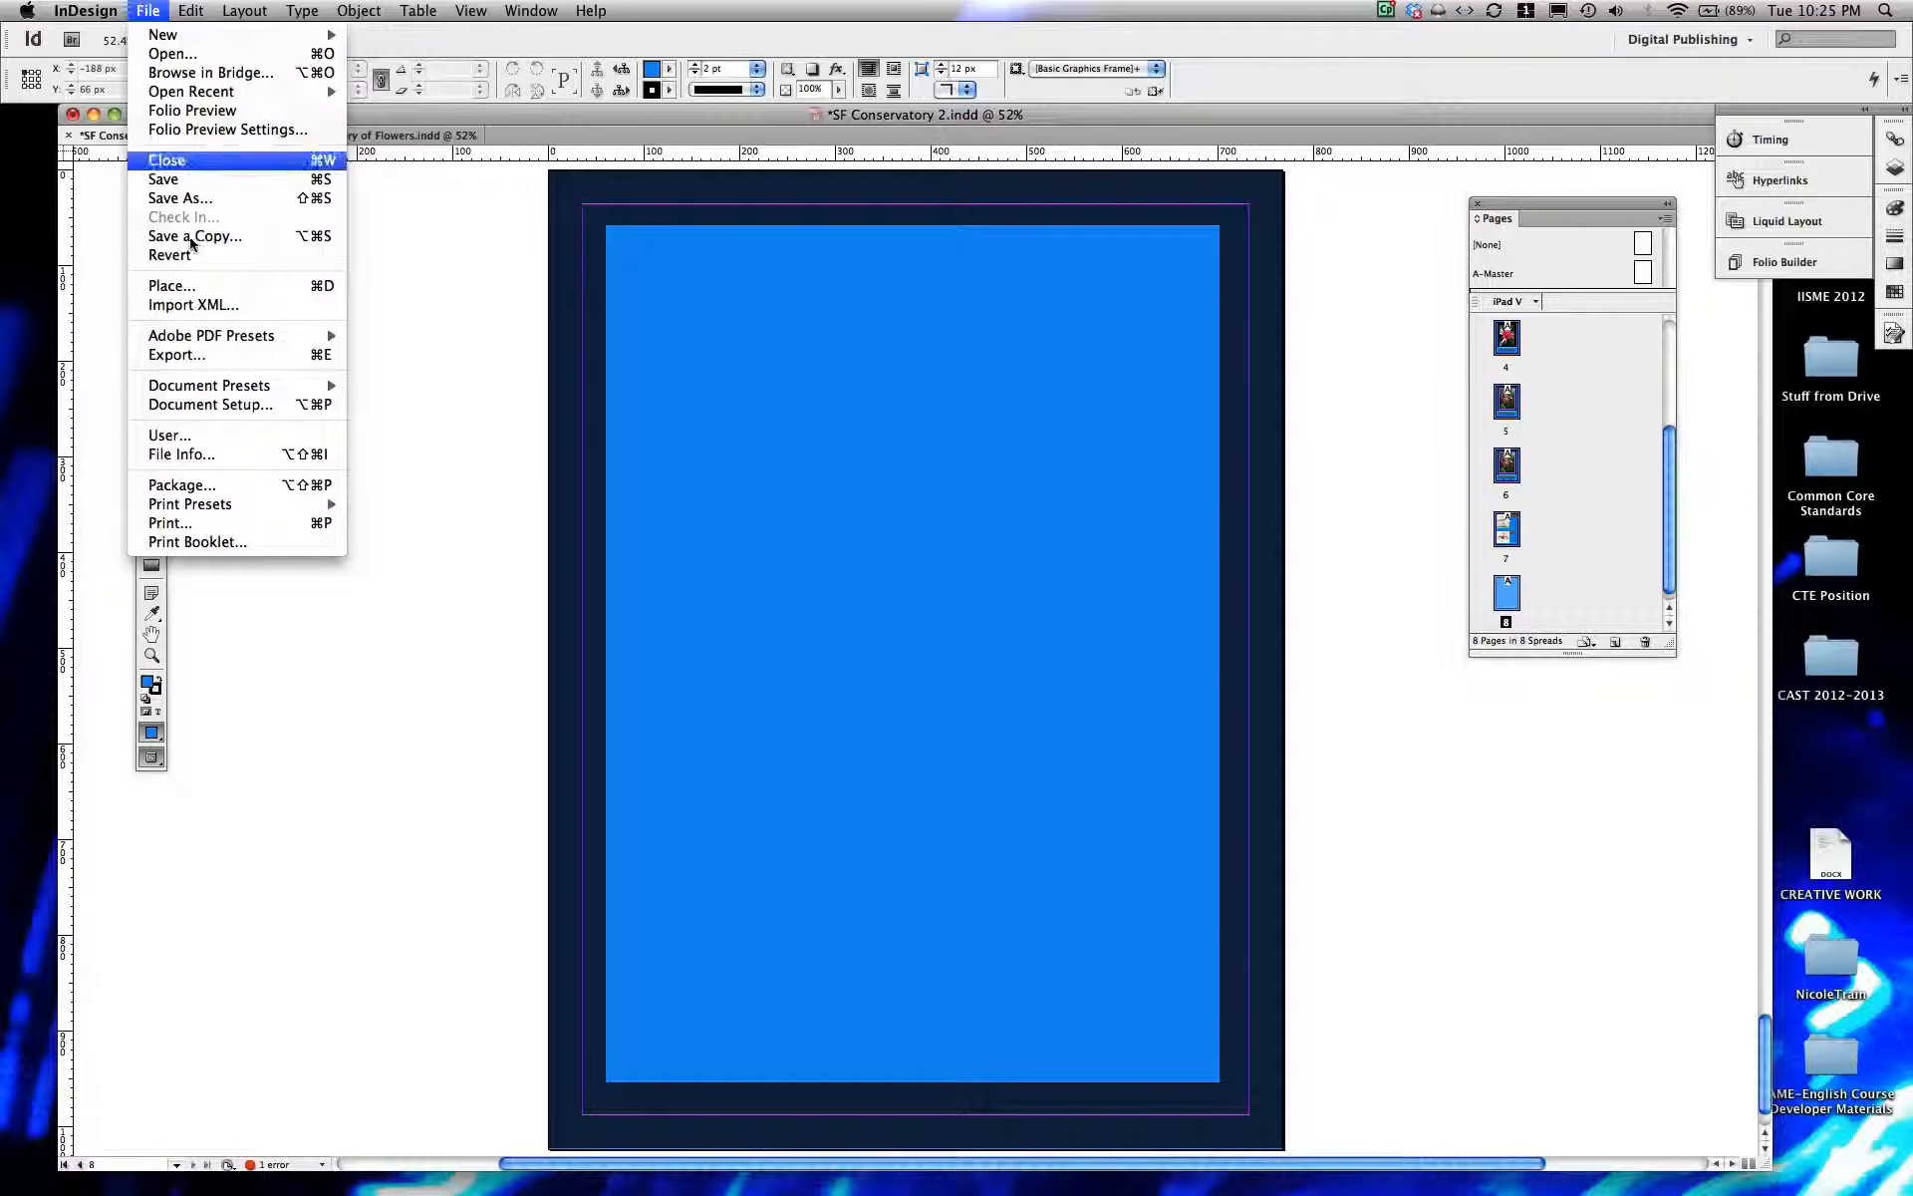
left_click(193, 285)
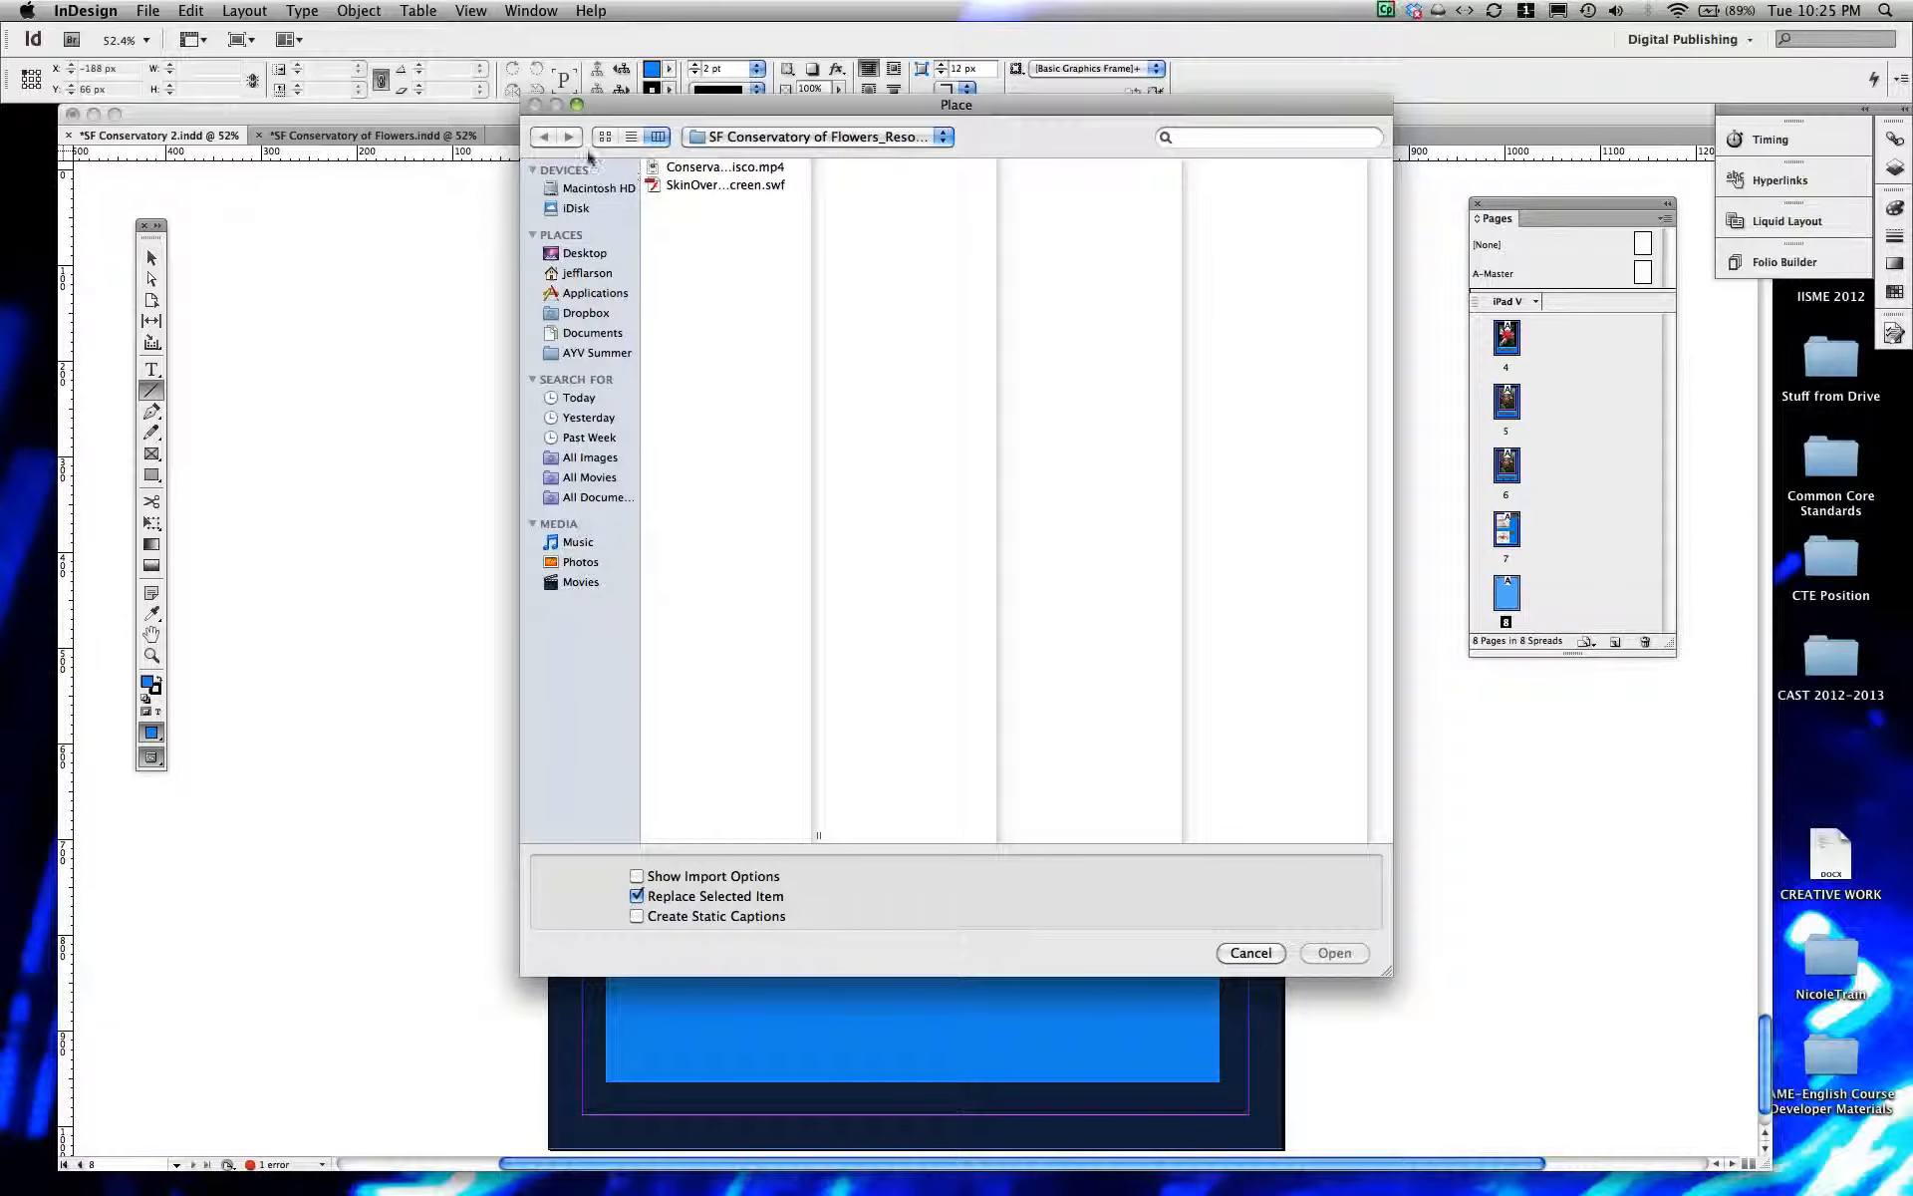
left_click(632, 138)
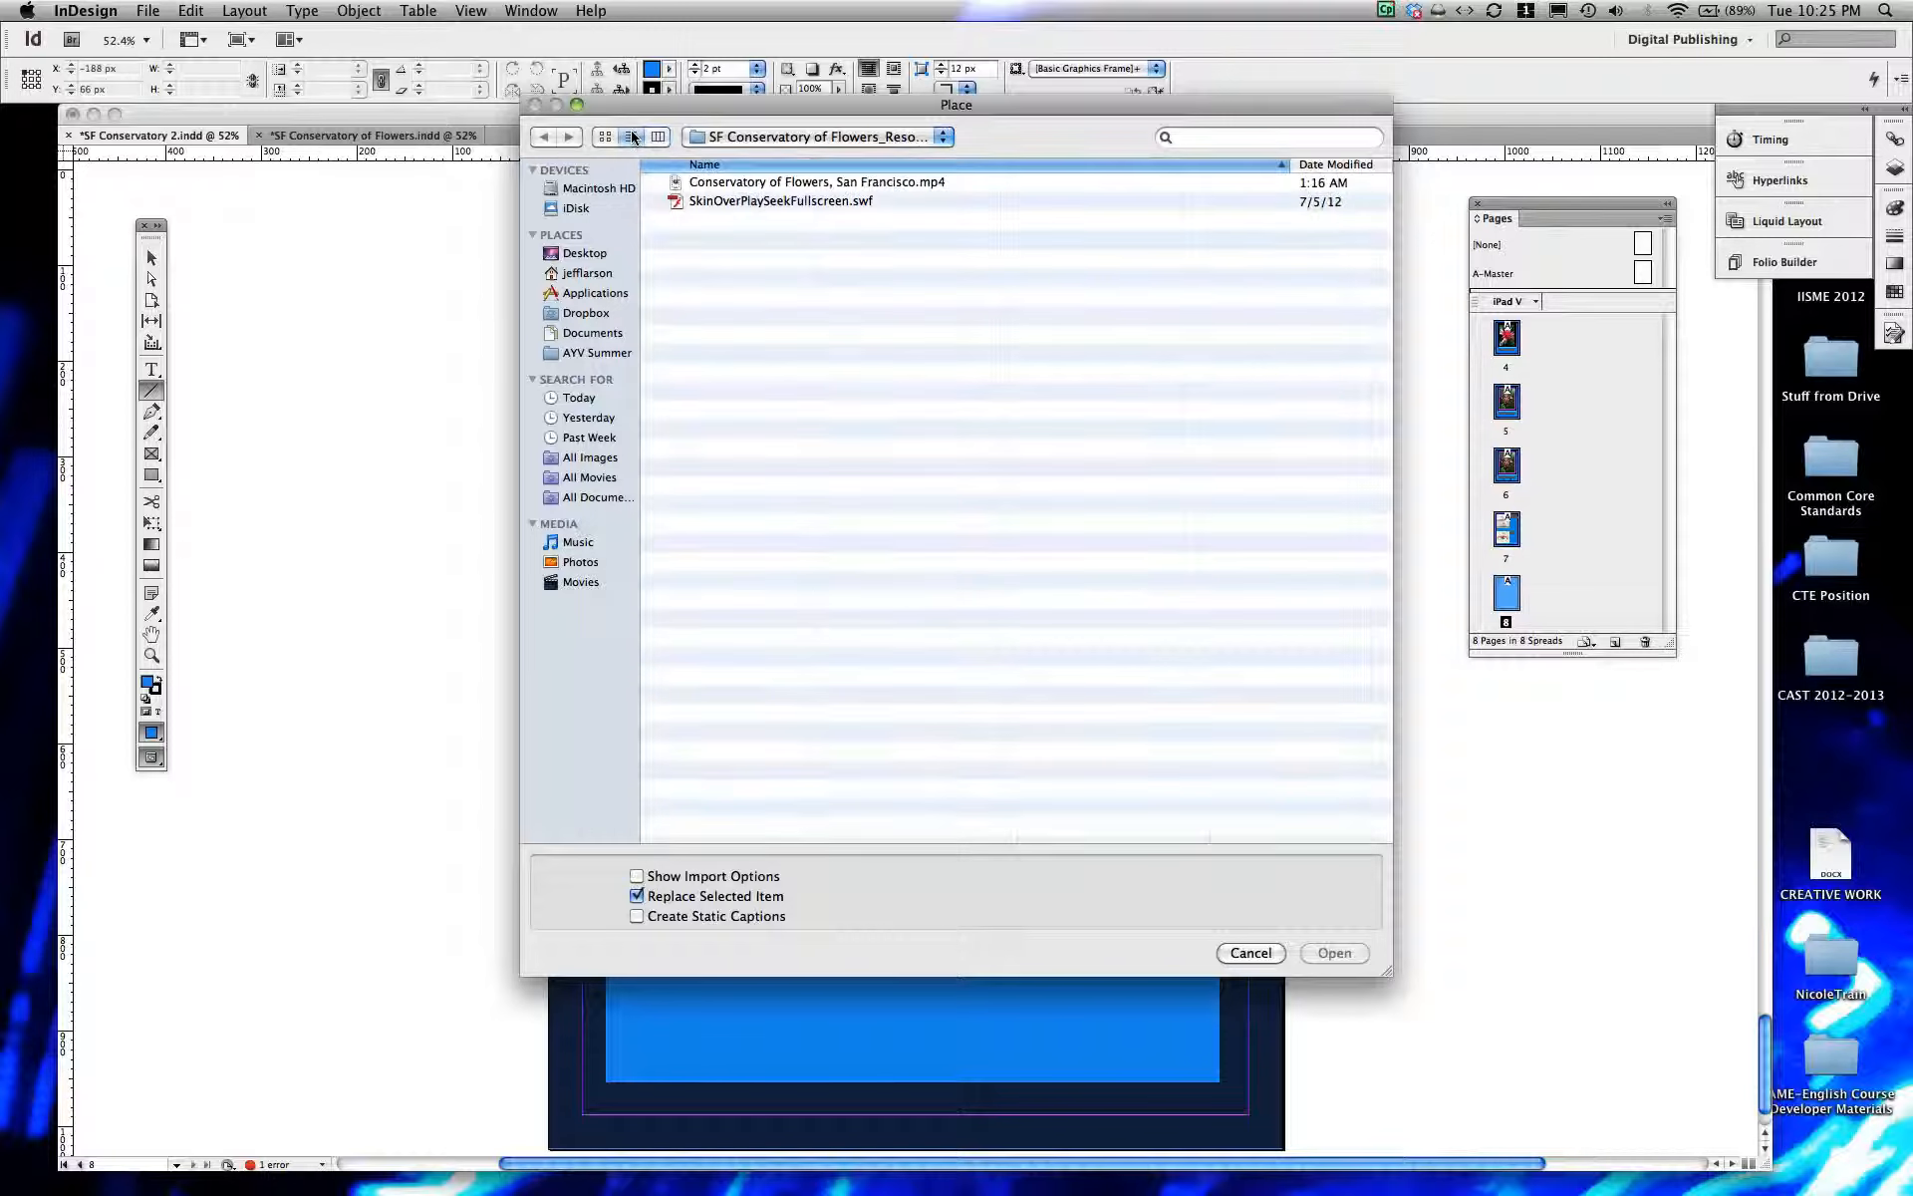
left_click(604, 137)
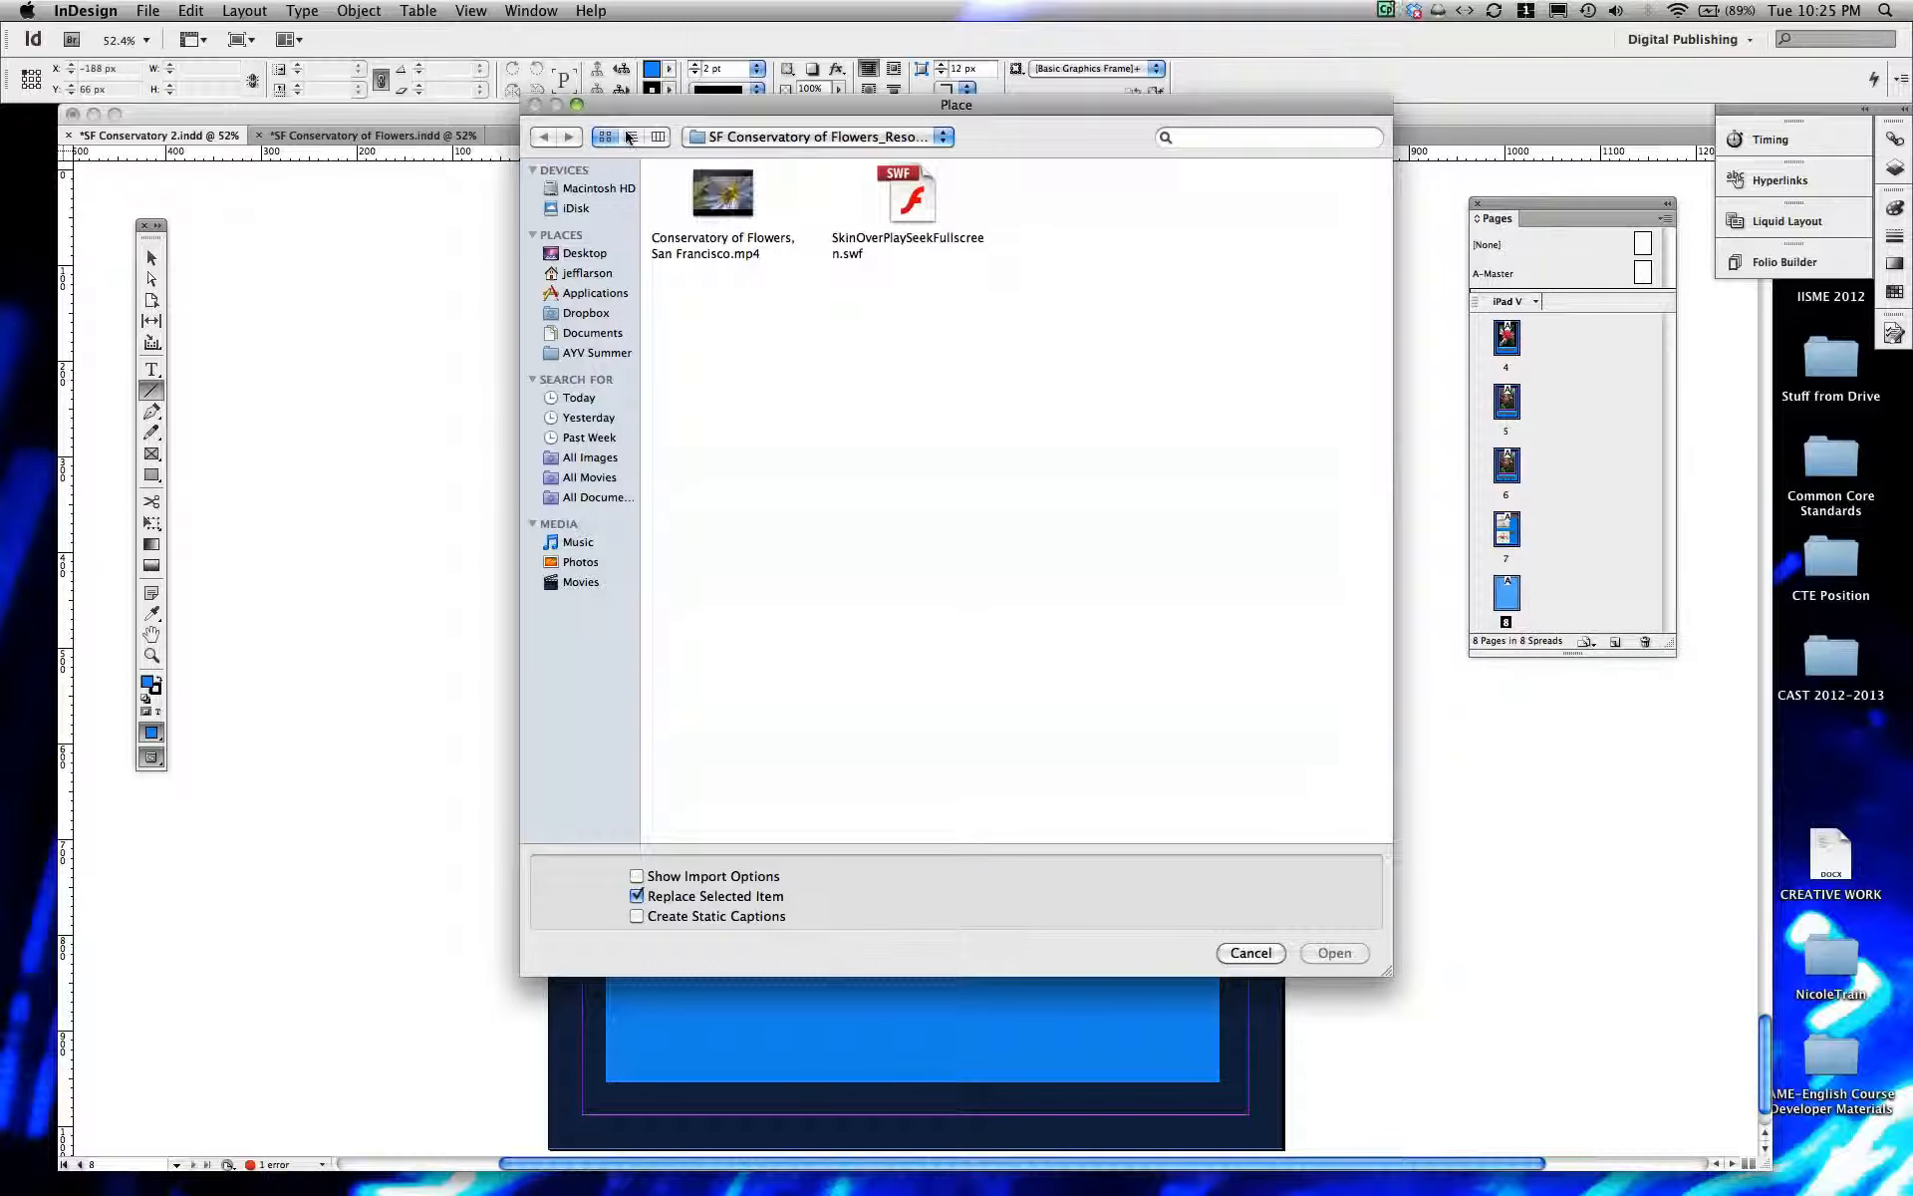
left_click(658, 137)
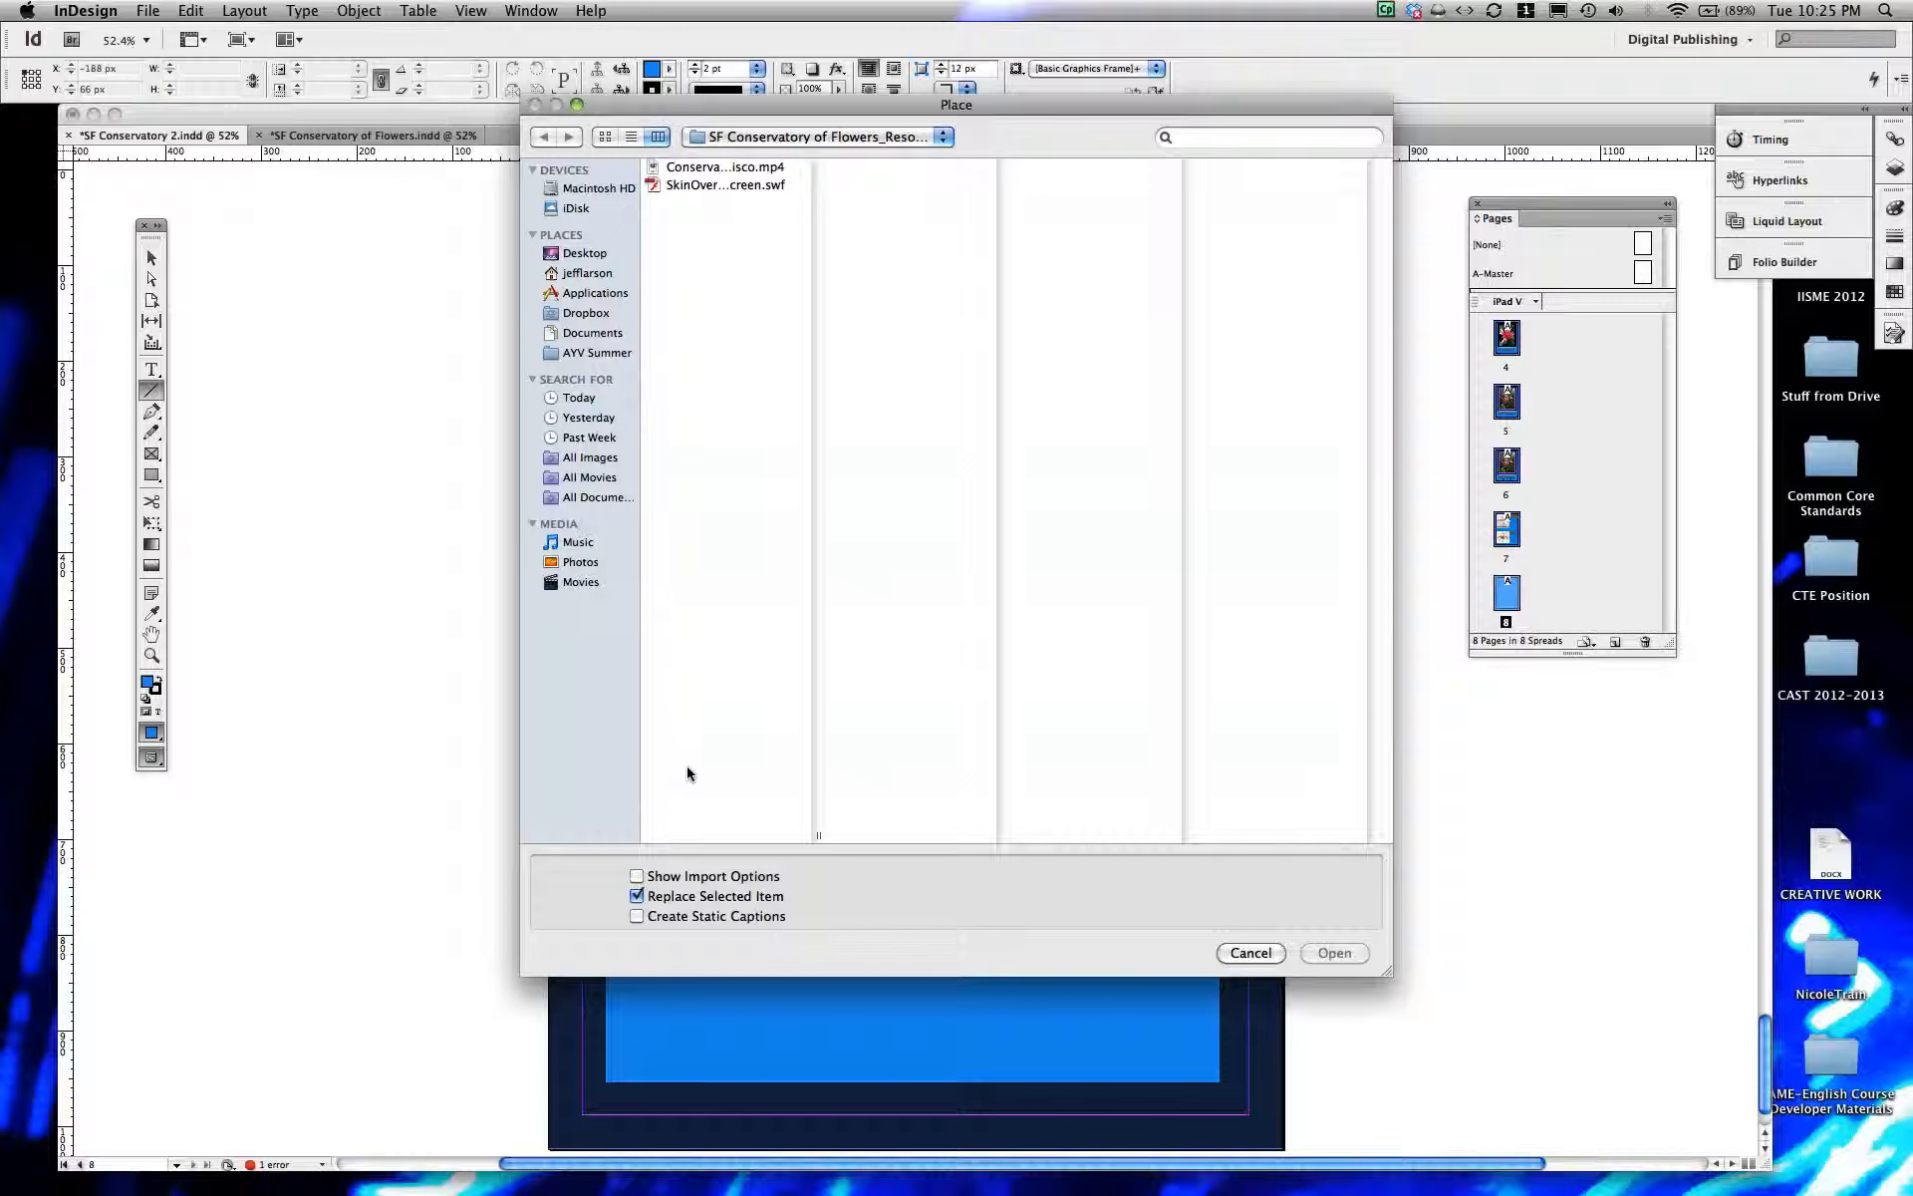
left_click(755, 136)
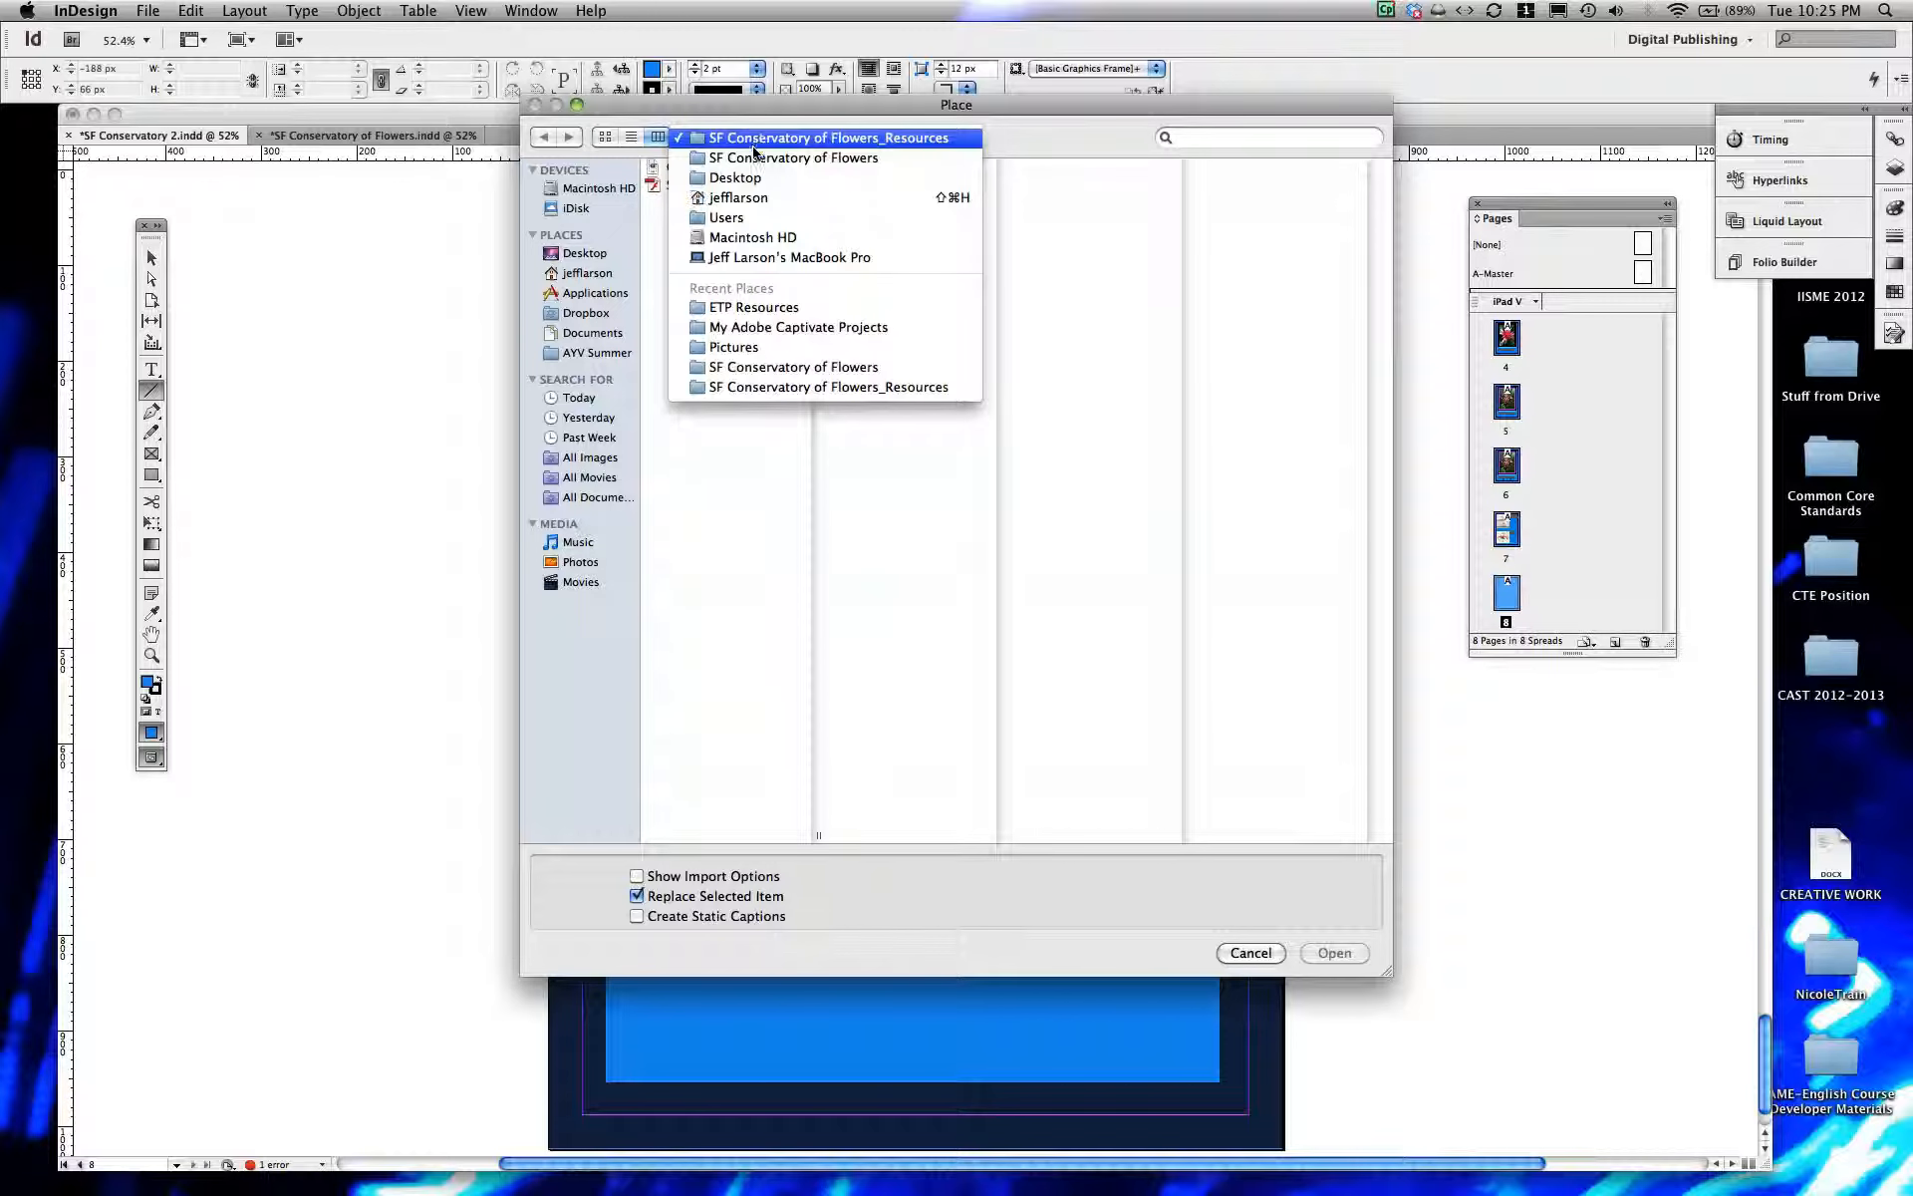
left_click(757, 155)
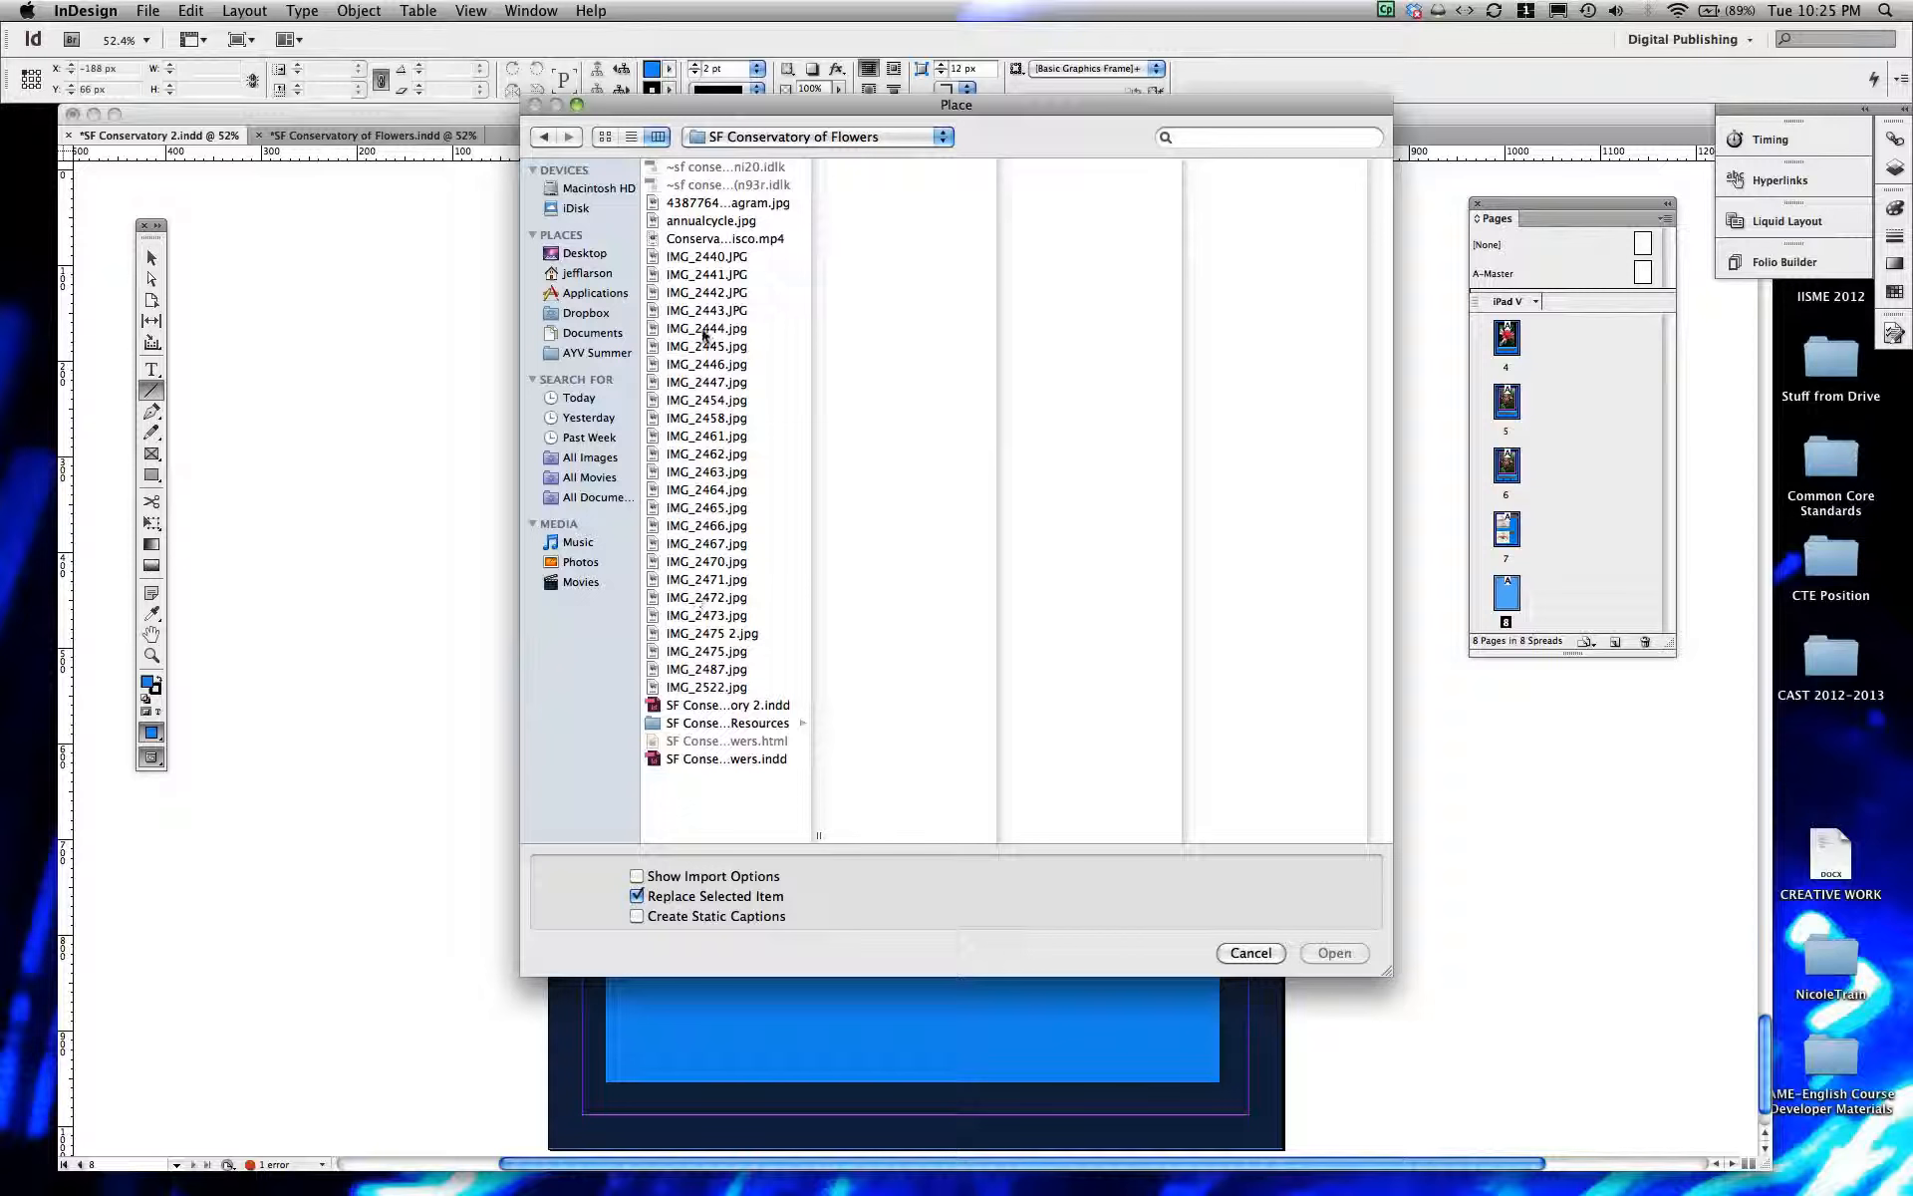
left_click(684, 726)
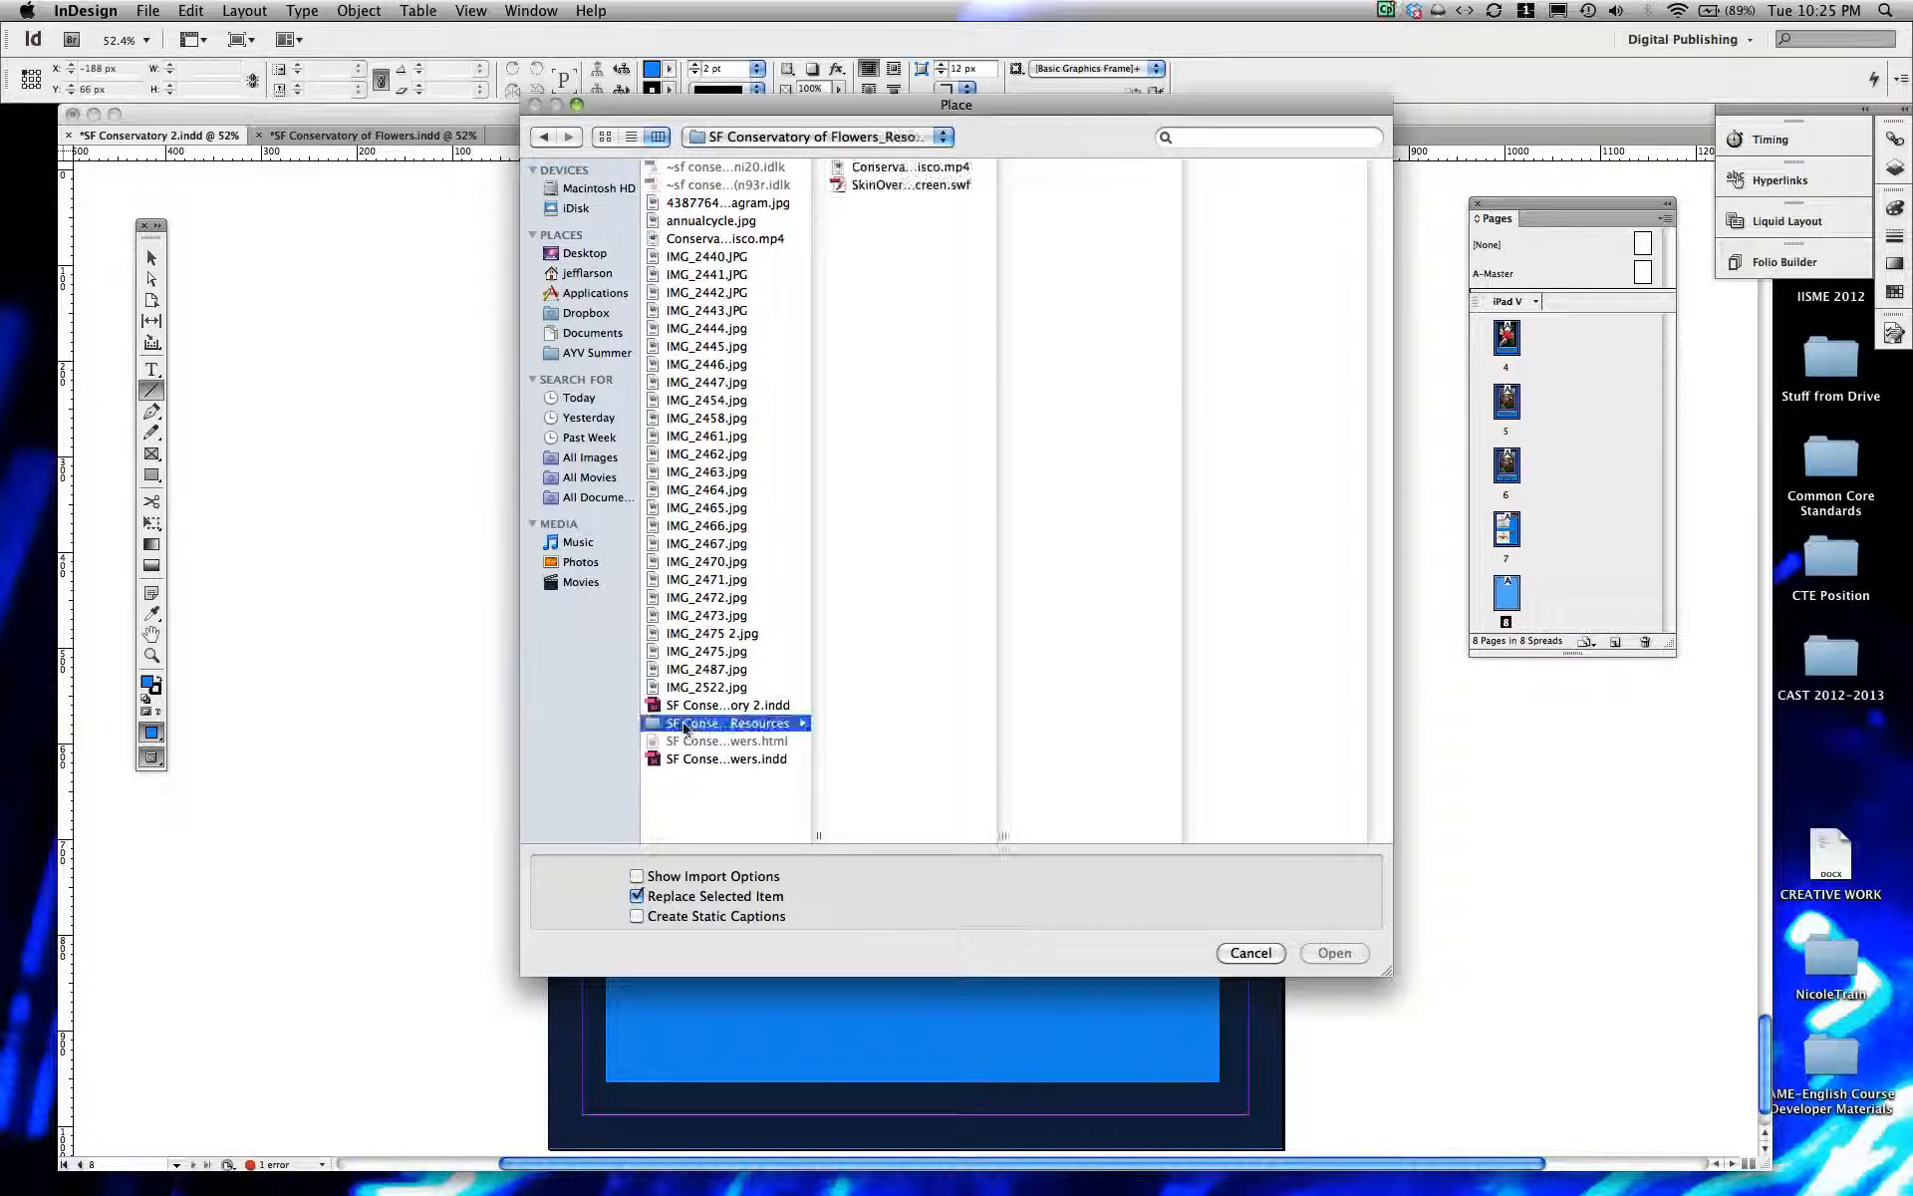
left_click(922, 167)
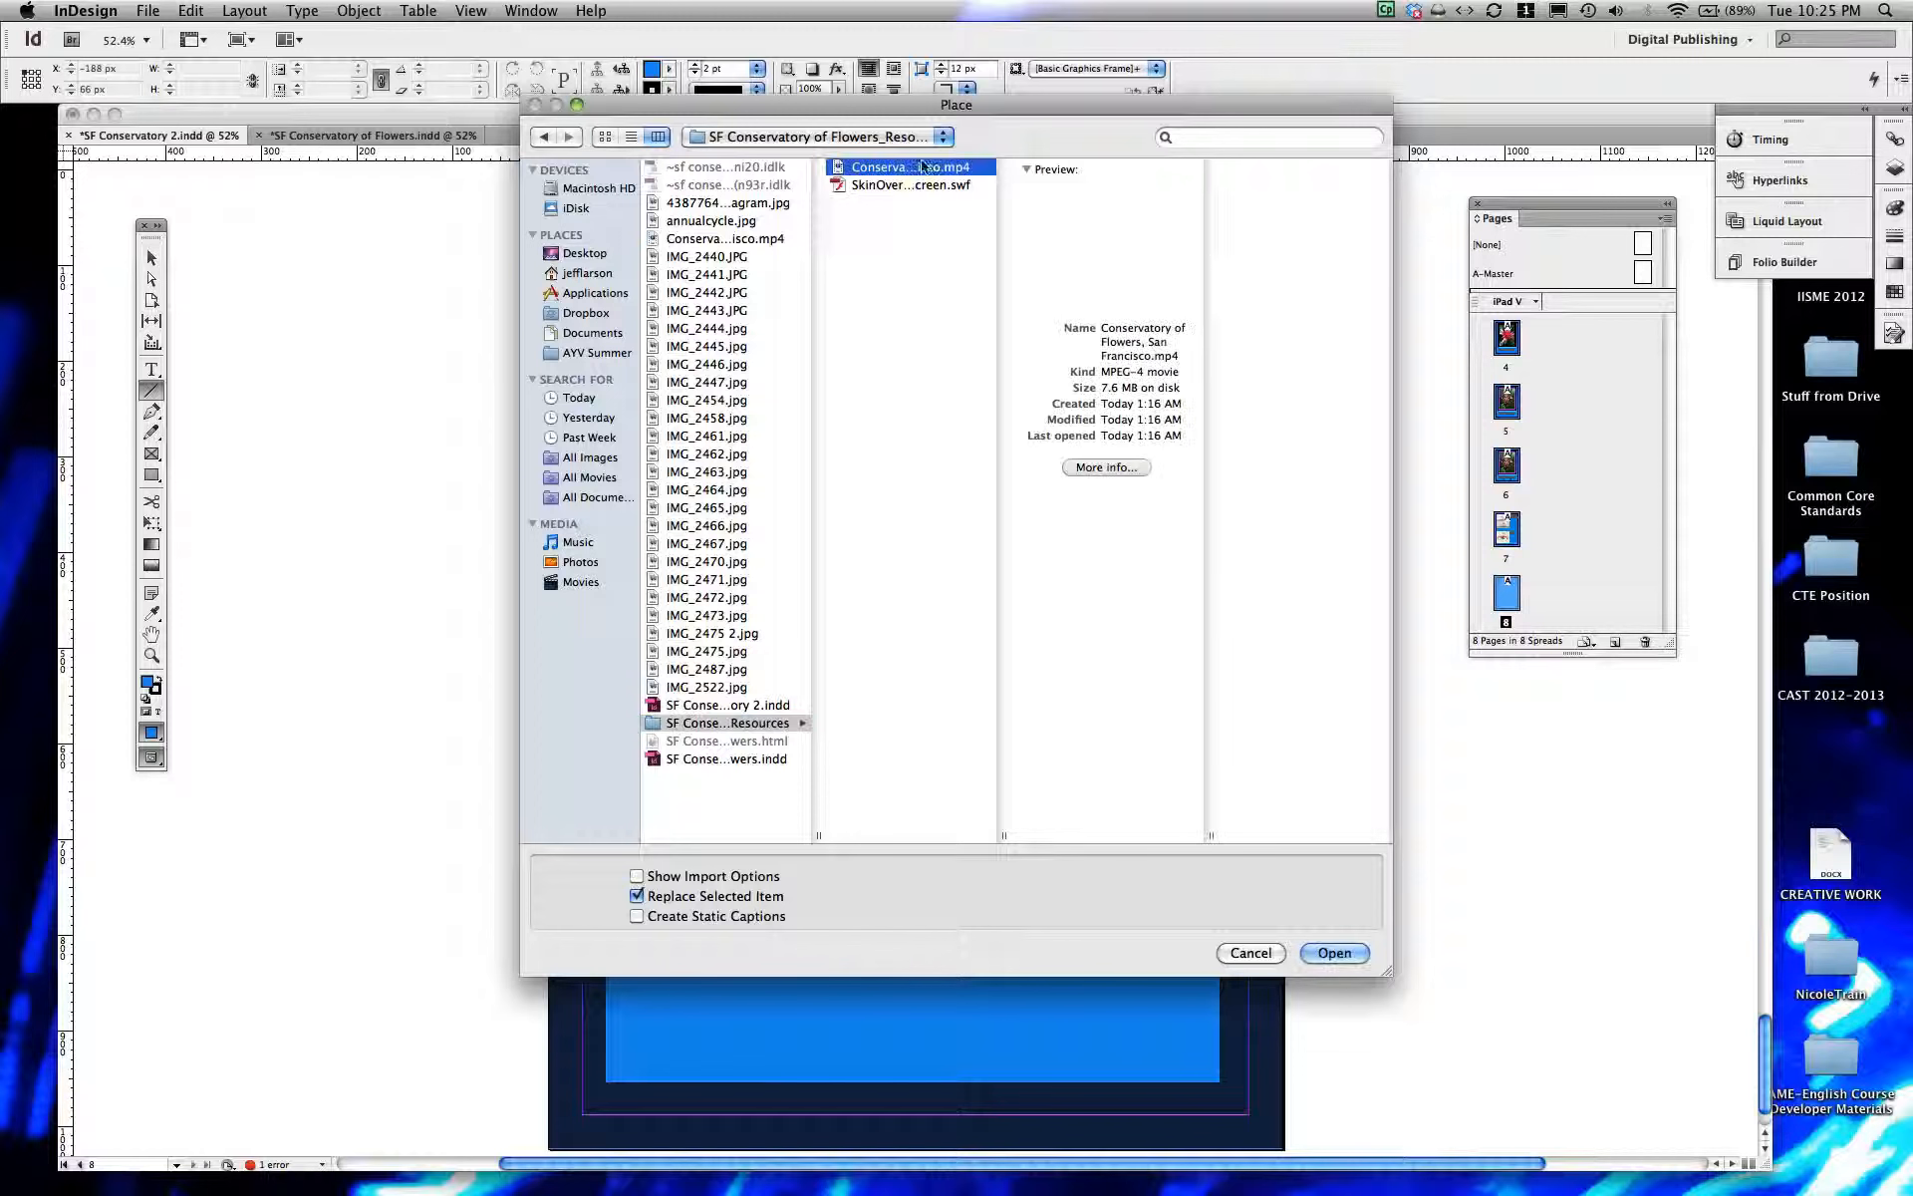
left_click(1333, 953)
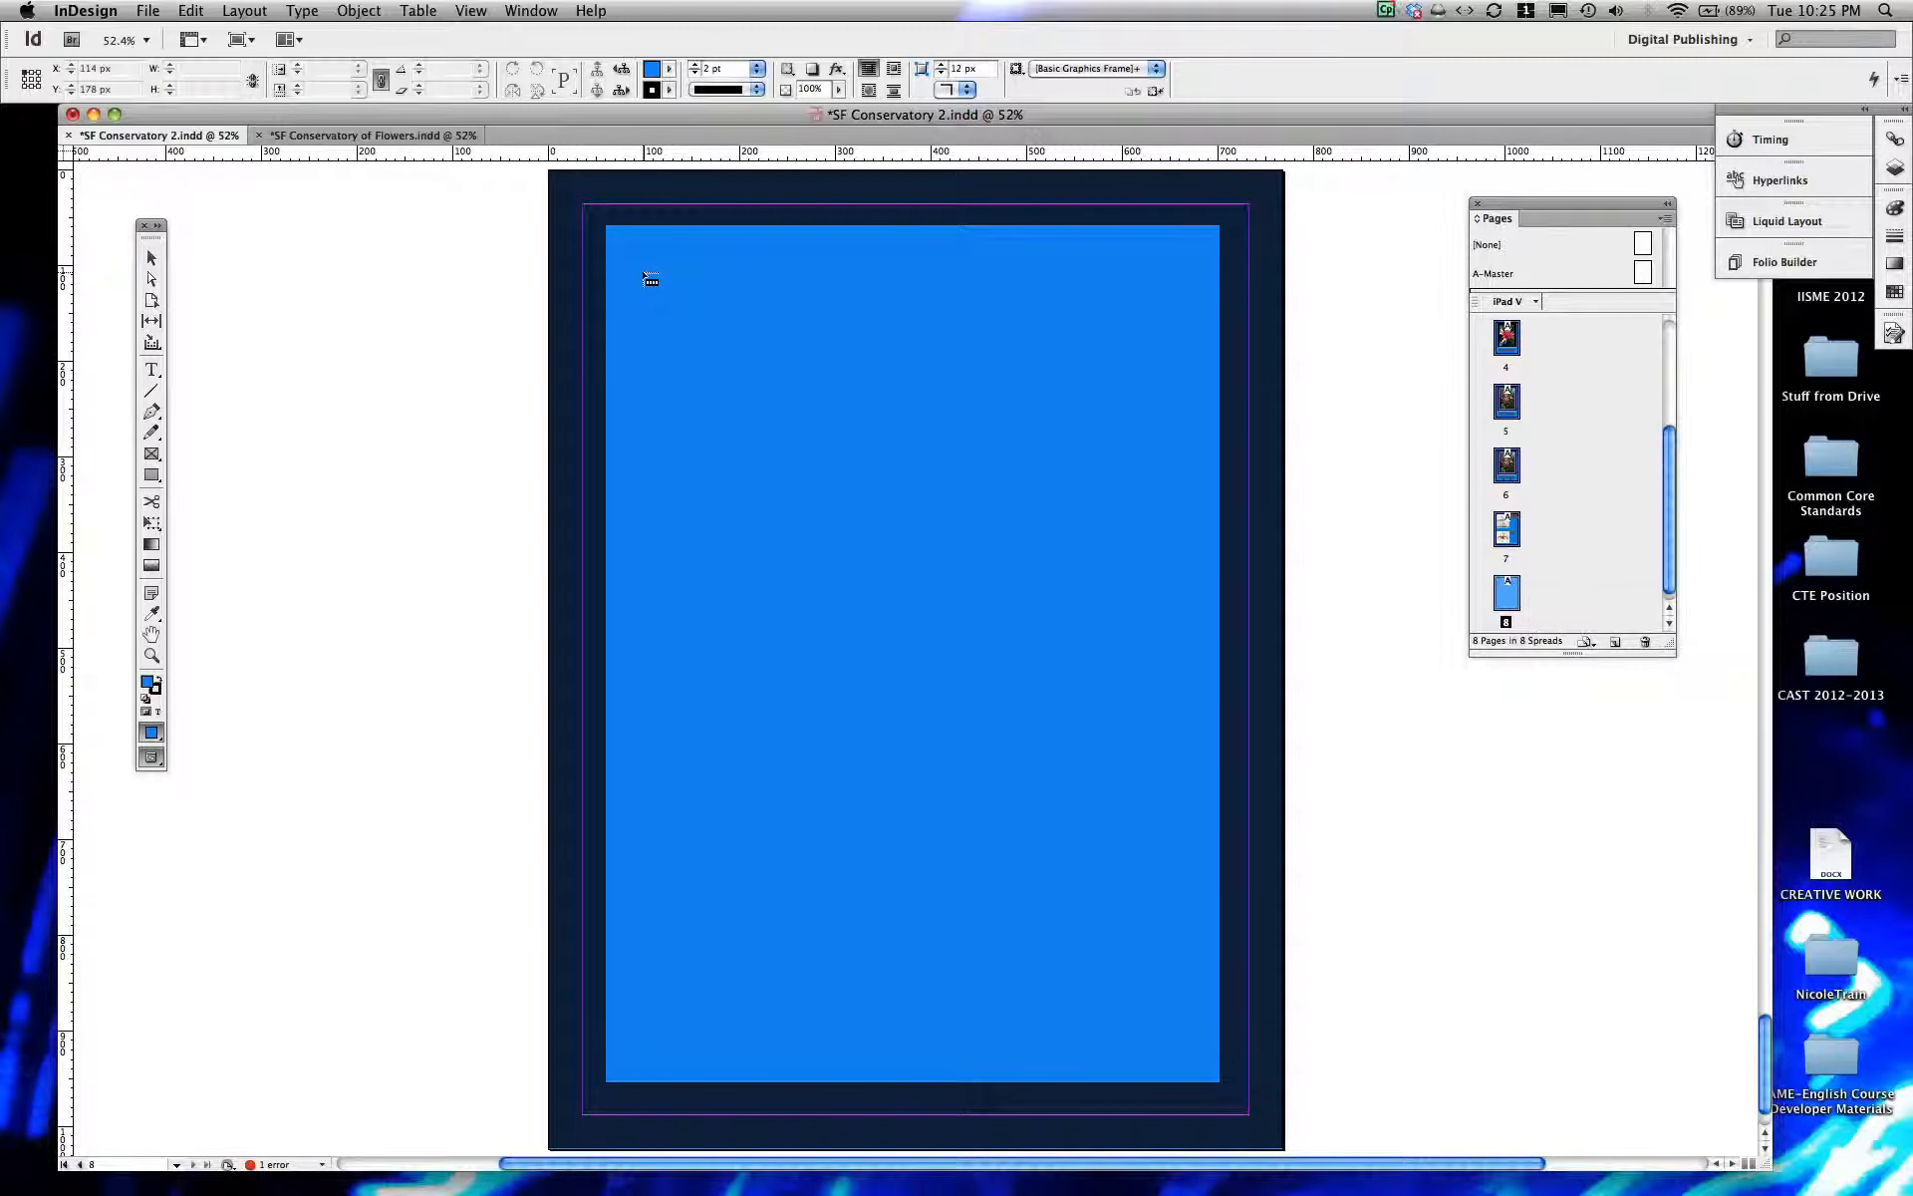
left_click_drag(651, 280, 1177, 608)
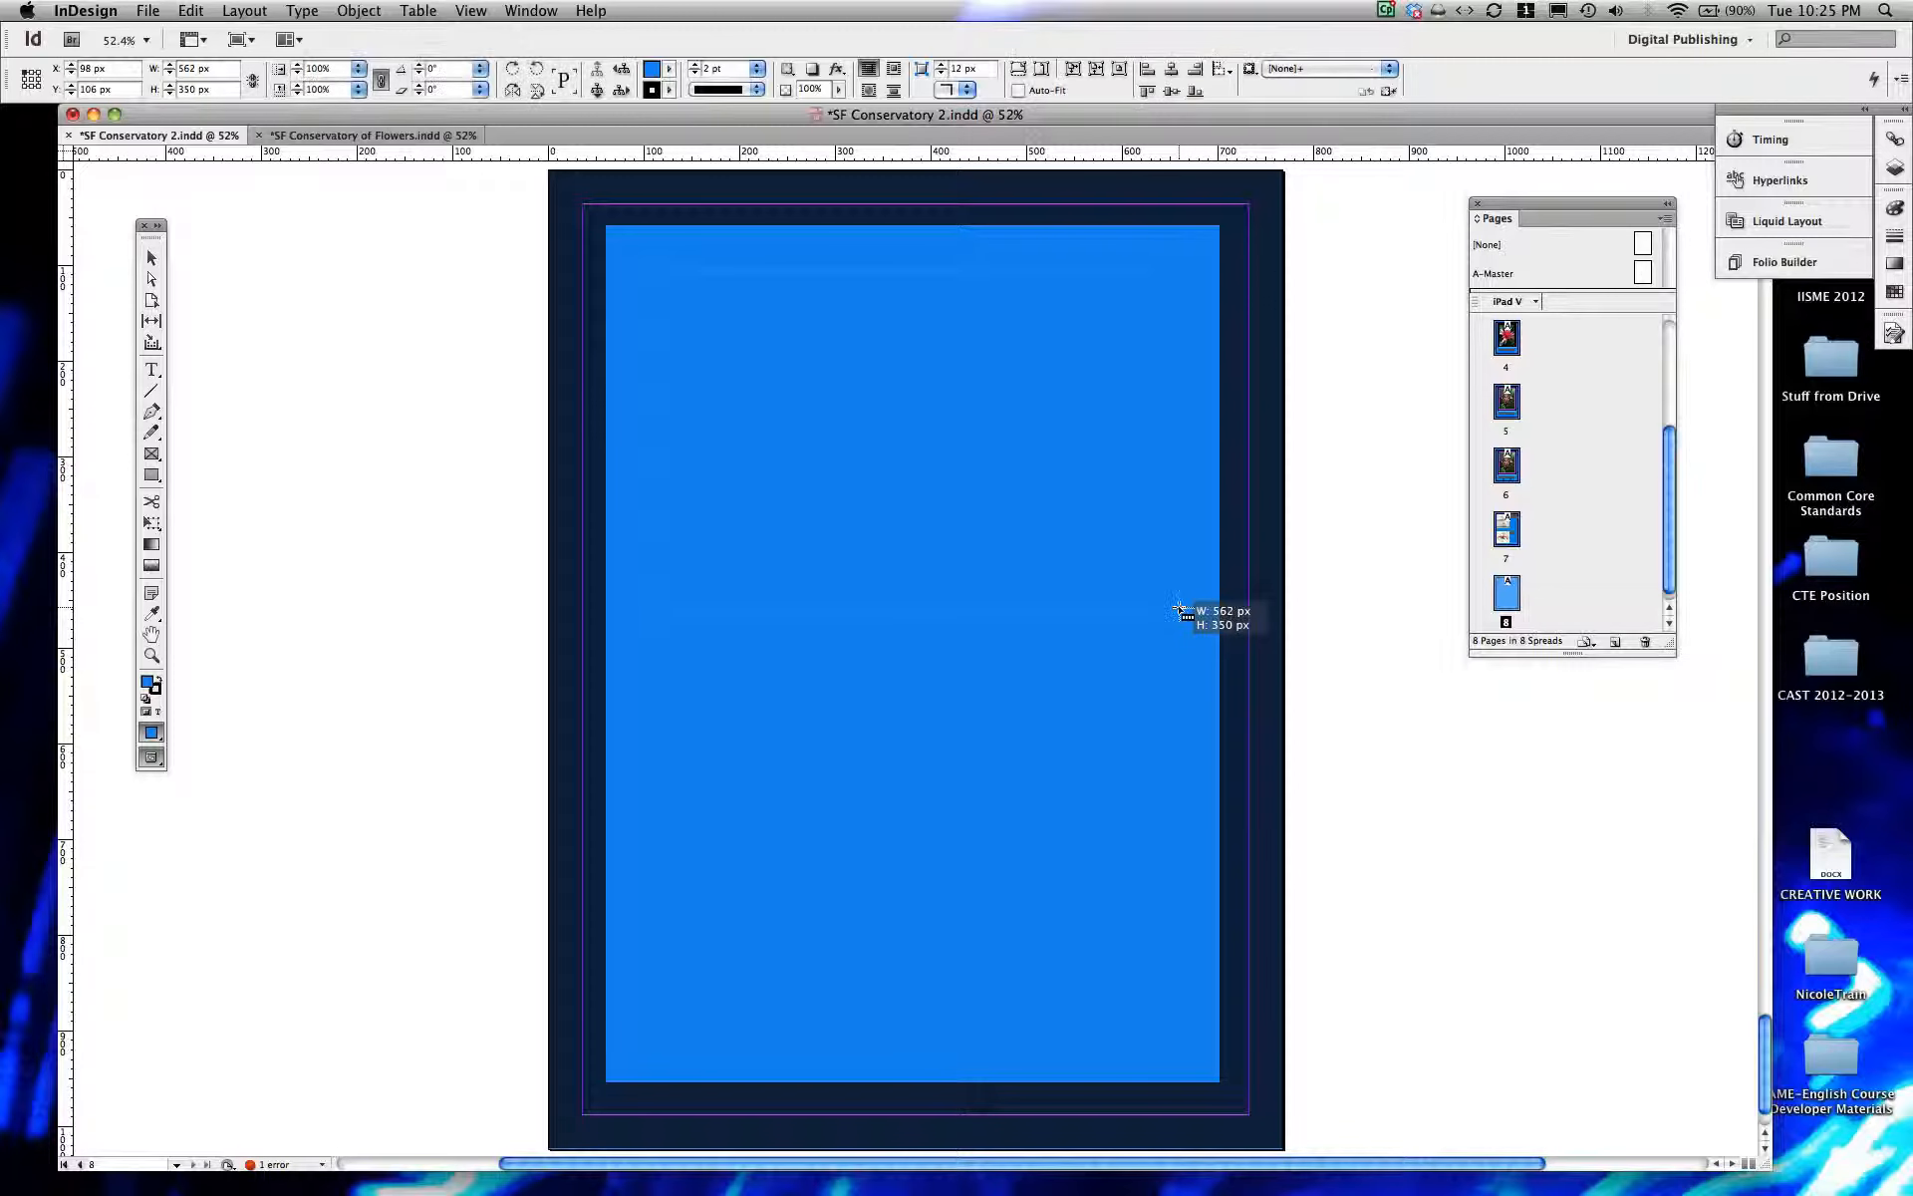
key("\\")
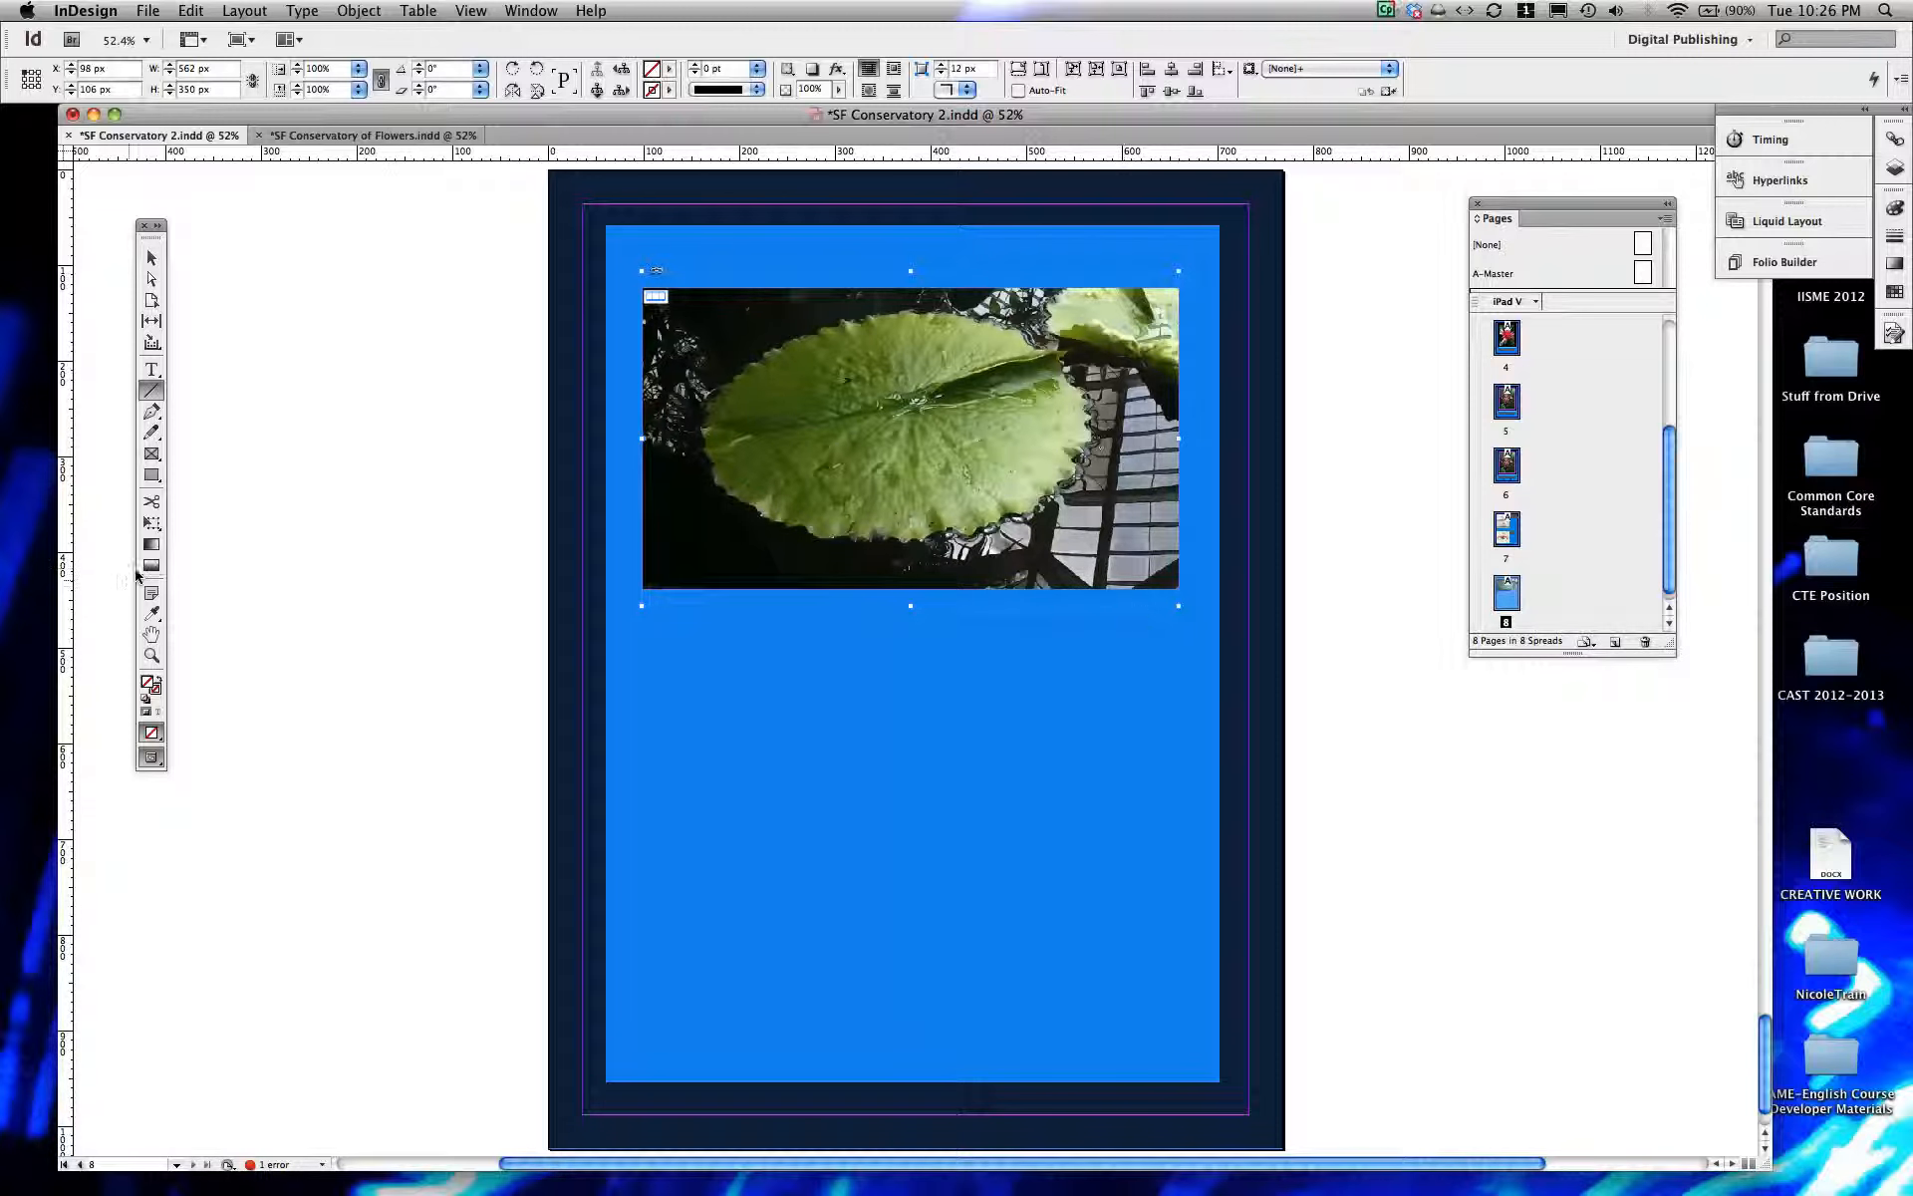
Step: Draw a rectangle about 598 × 356 px over the video, slightly wider than it on both sides
left_click(150, 475)
left_click_drag(620, 267, 1195, 608)
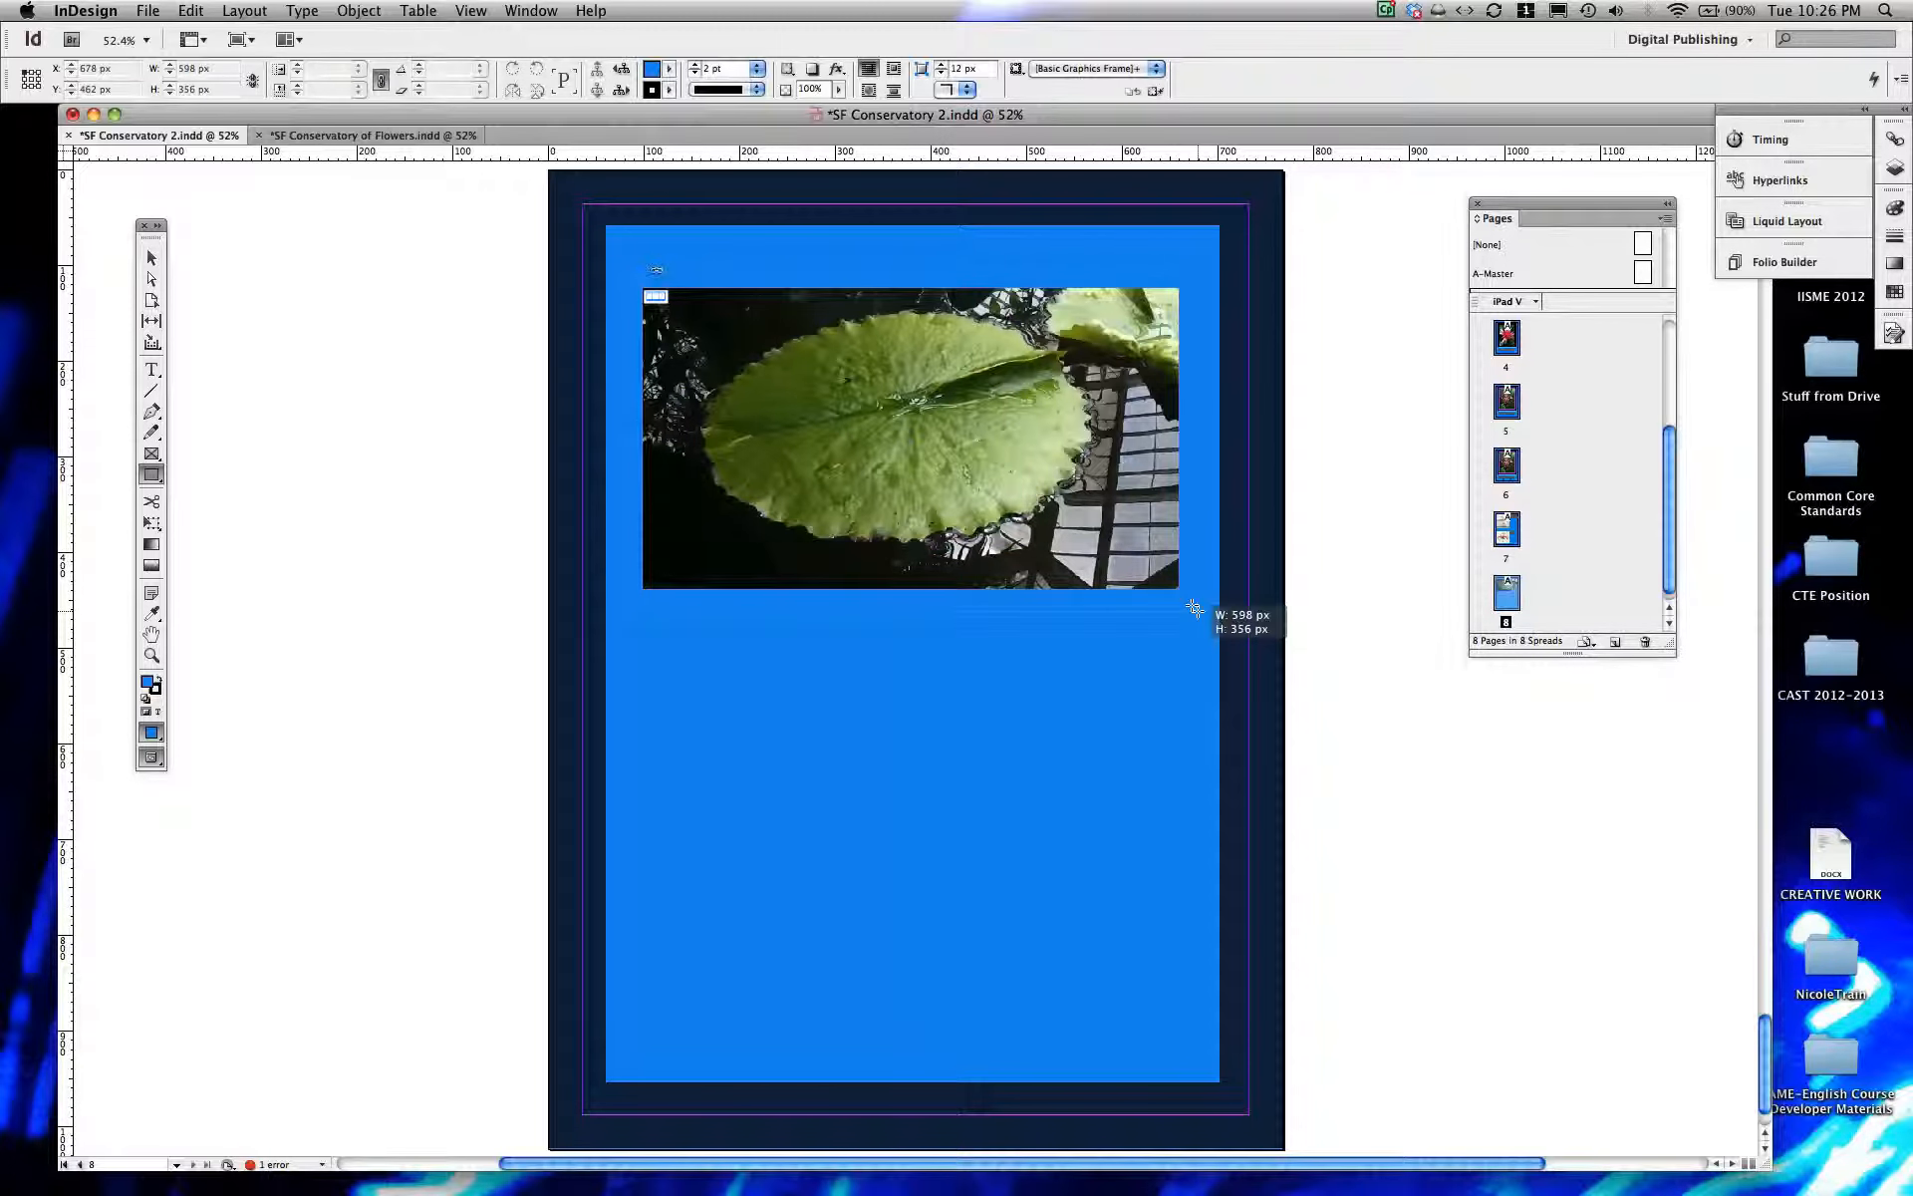
left_click_drag(1195, 608, 1194, 607)
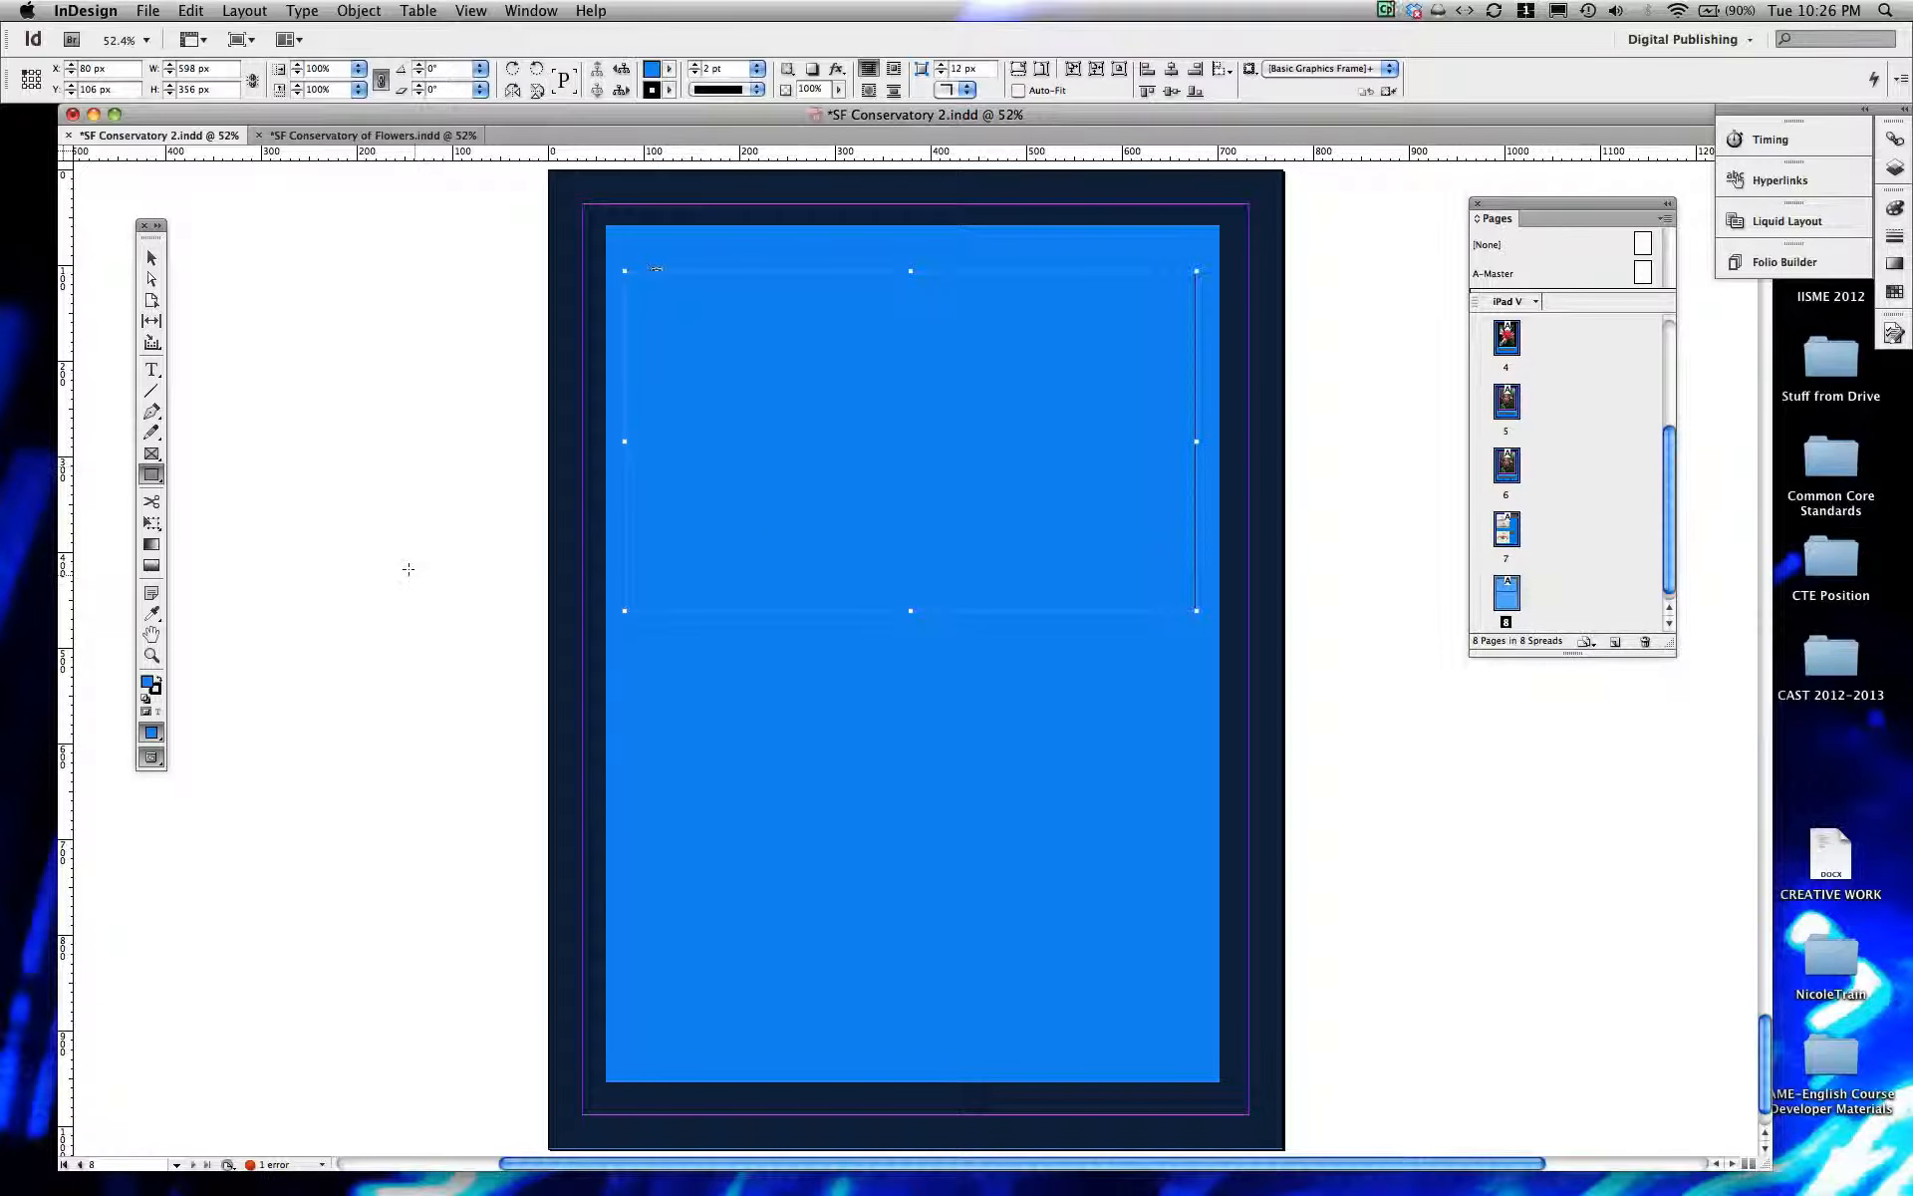
Step: Fill the rectangle over the video with white, RGB 254, 255, 255
double_click(148, 682)
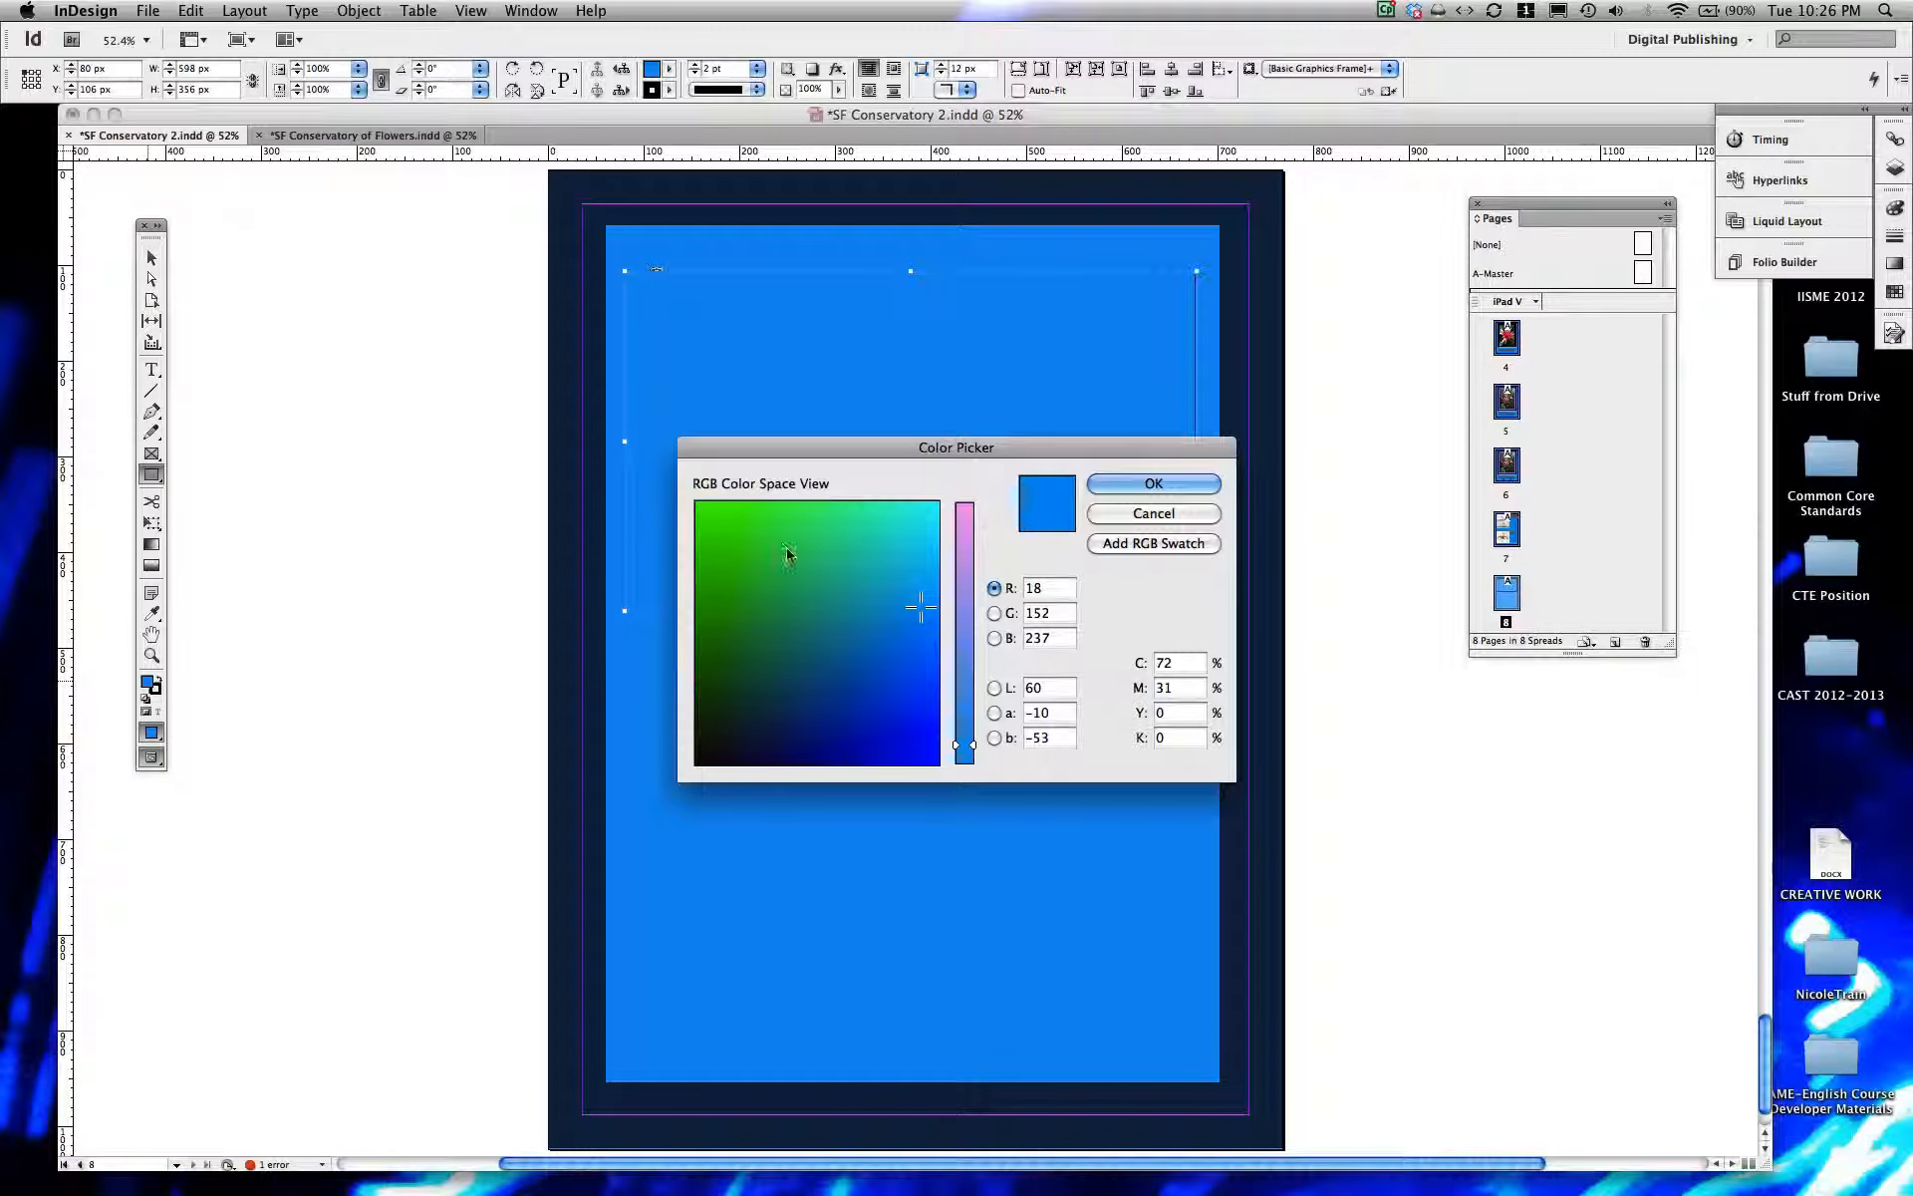
left_click(964, 506)
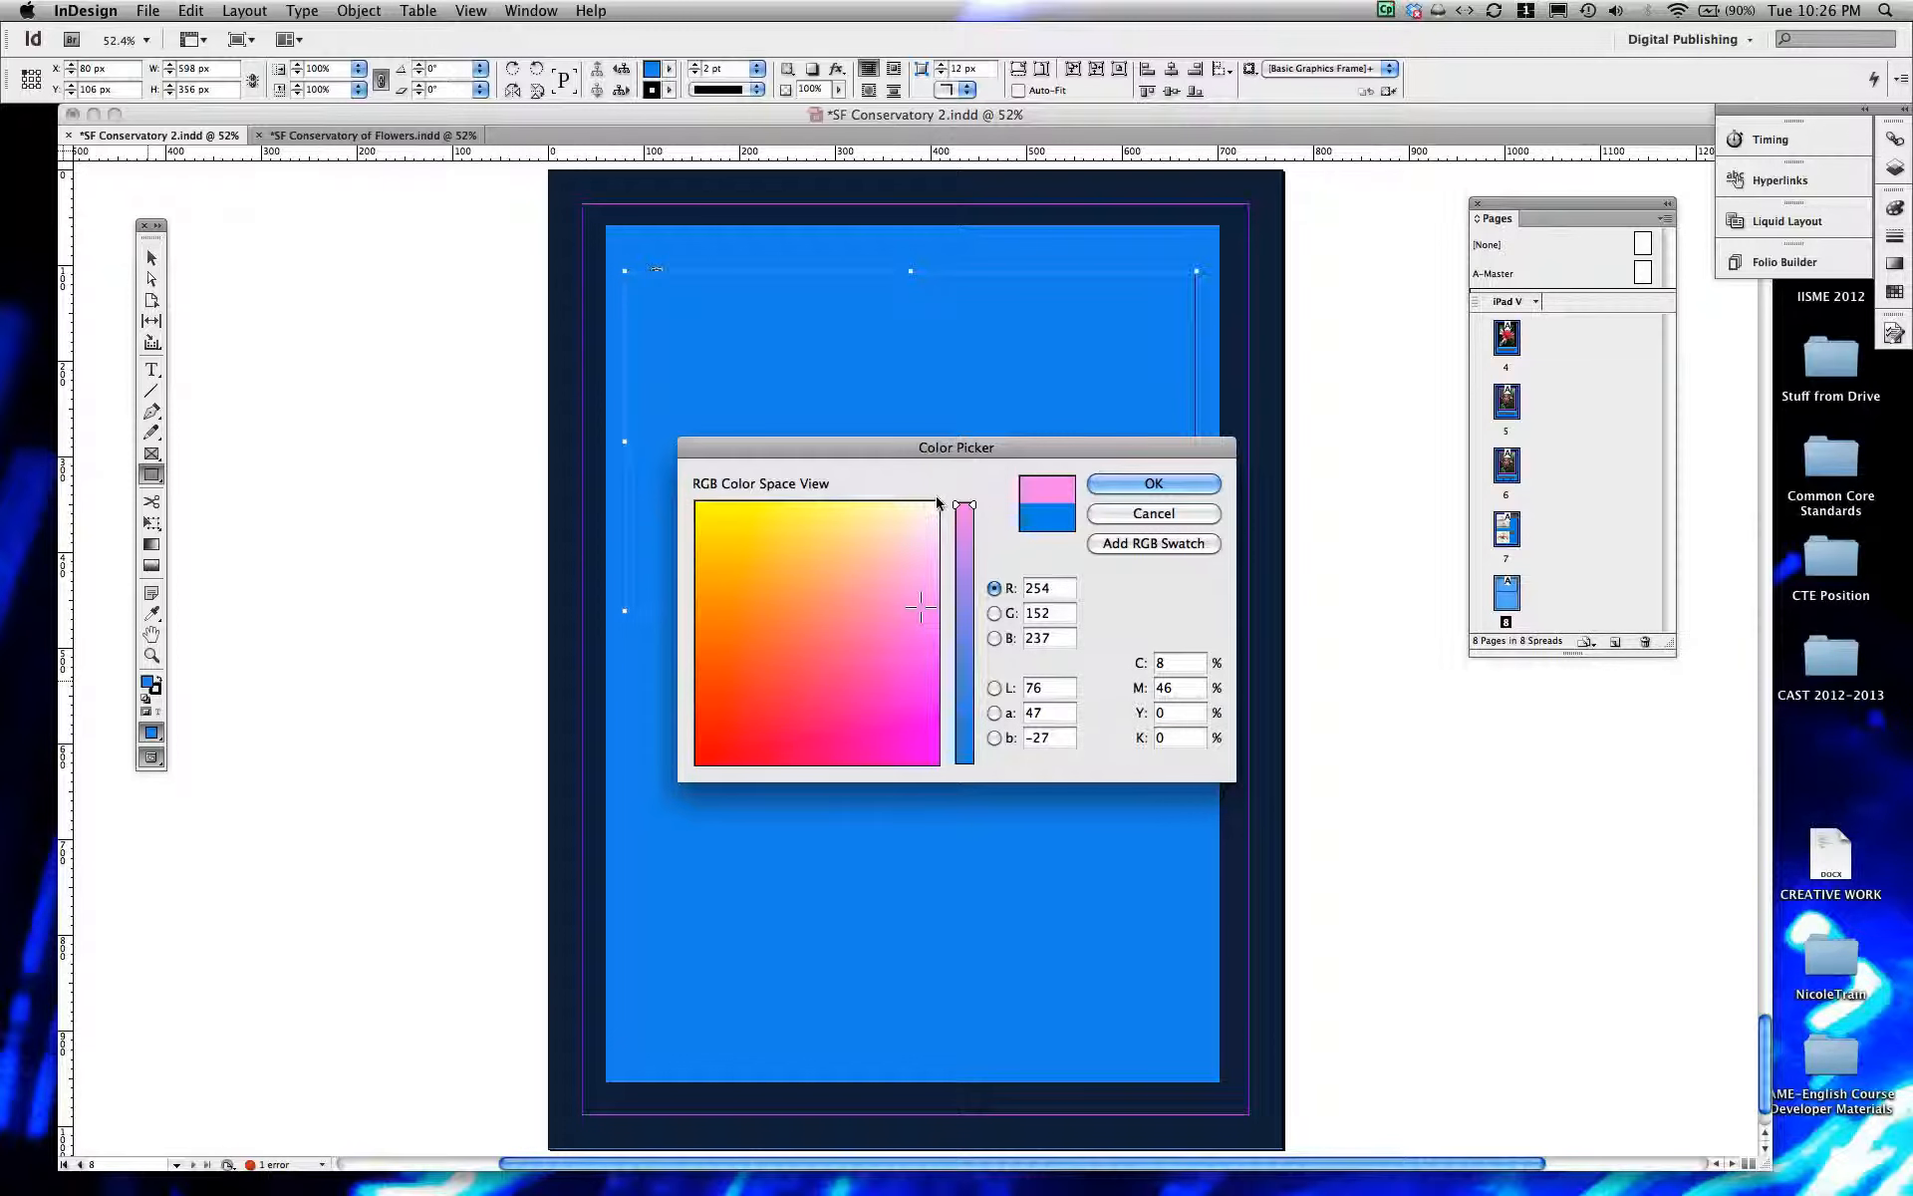
left_click(935, 503)
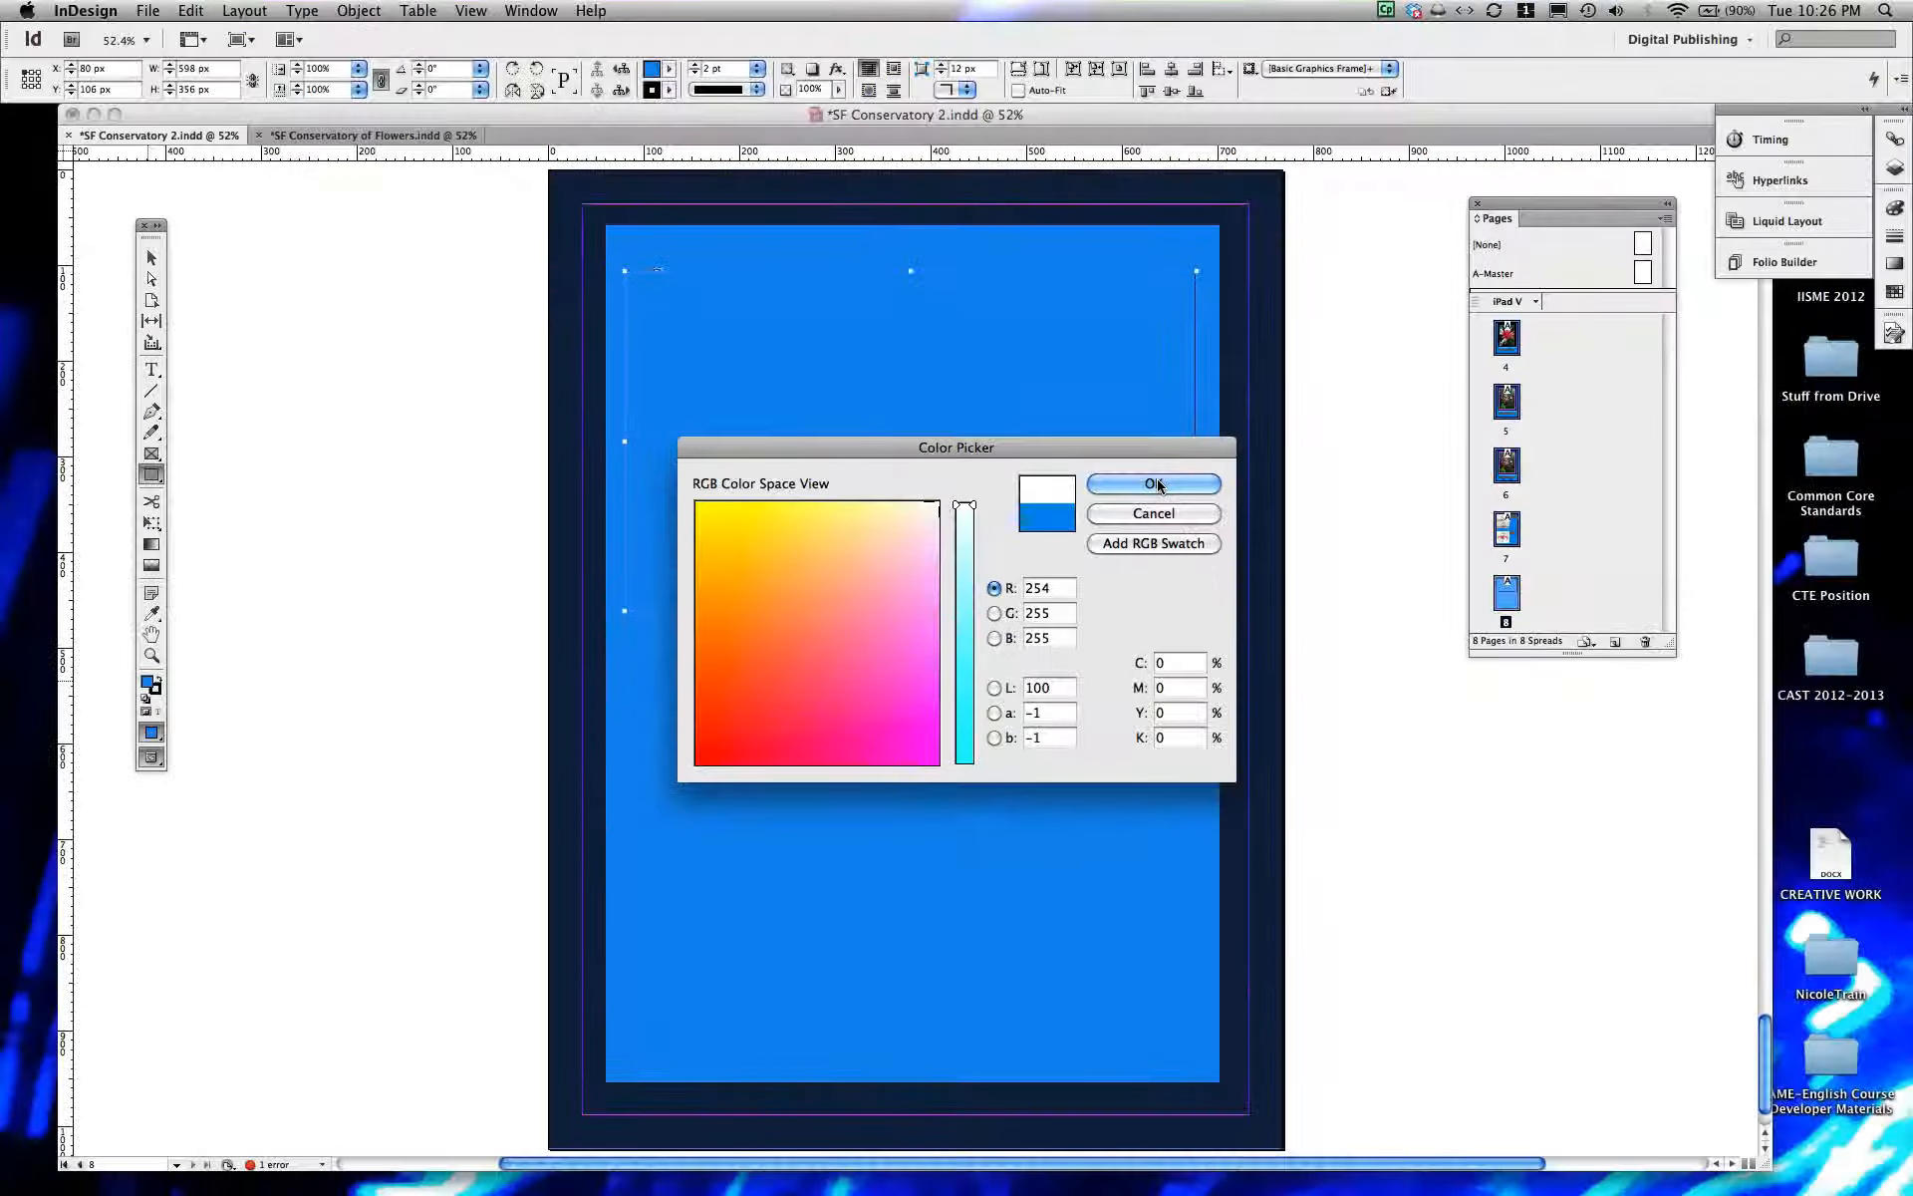
left_click(1155, 484)
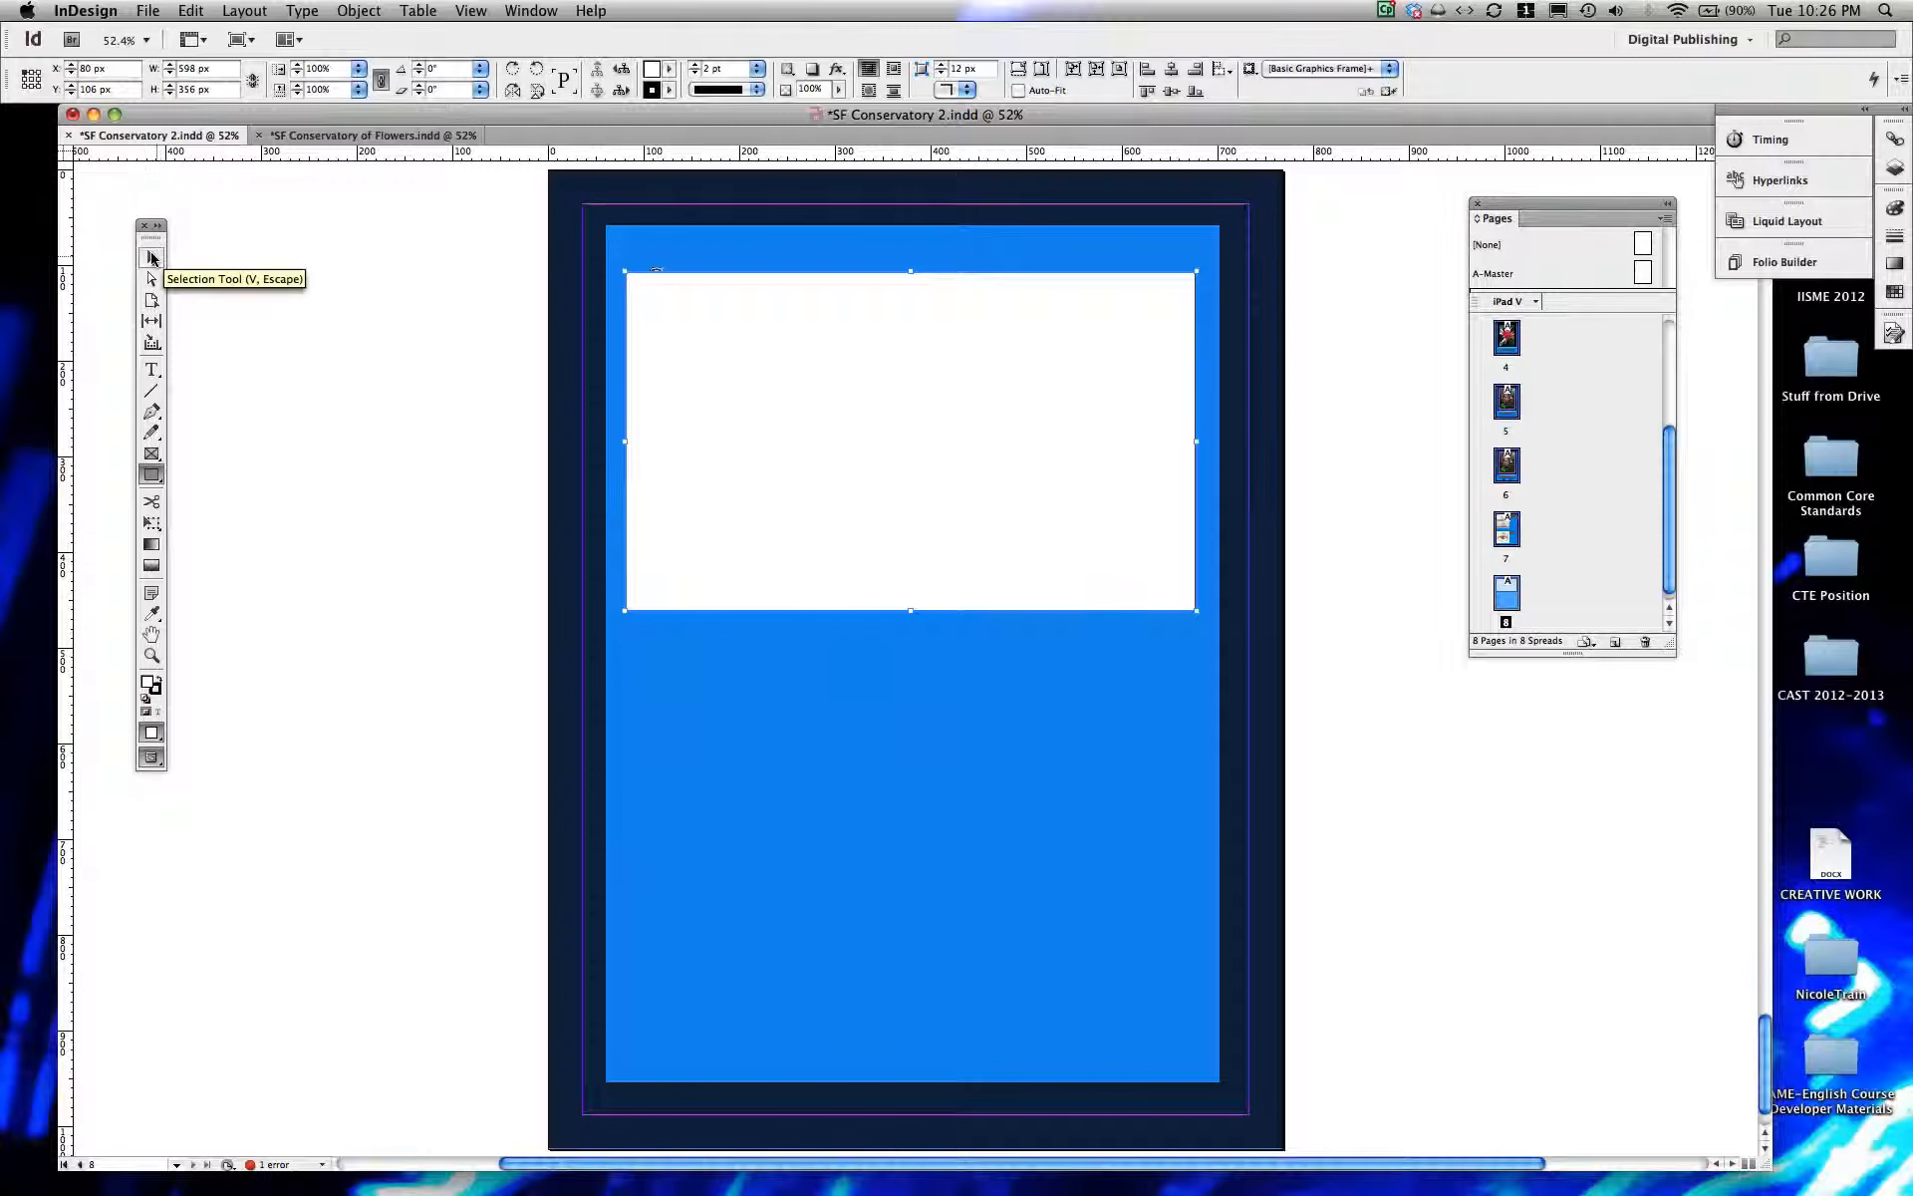
Step: Try to send the white rectangle to the back of the page's stacking order
left_click(152, 258)
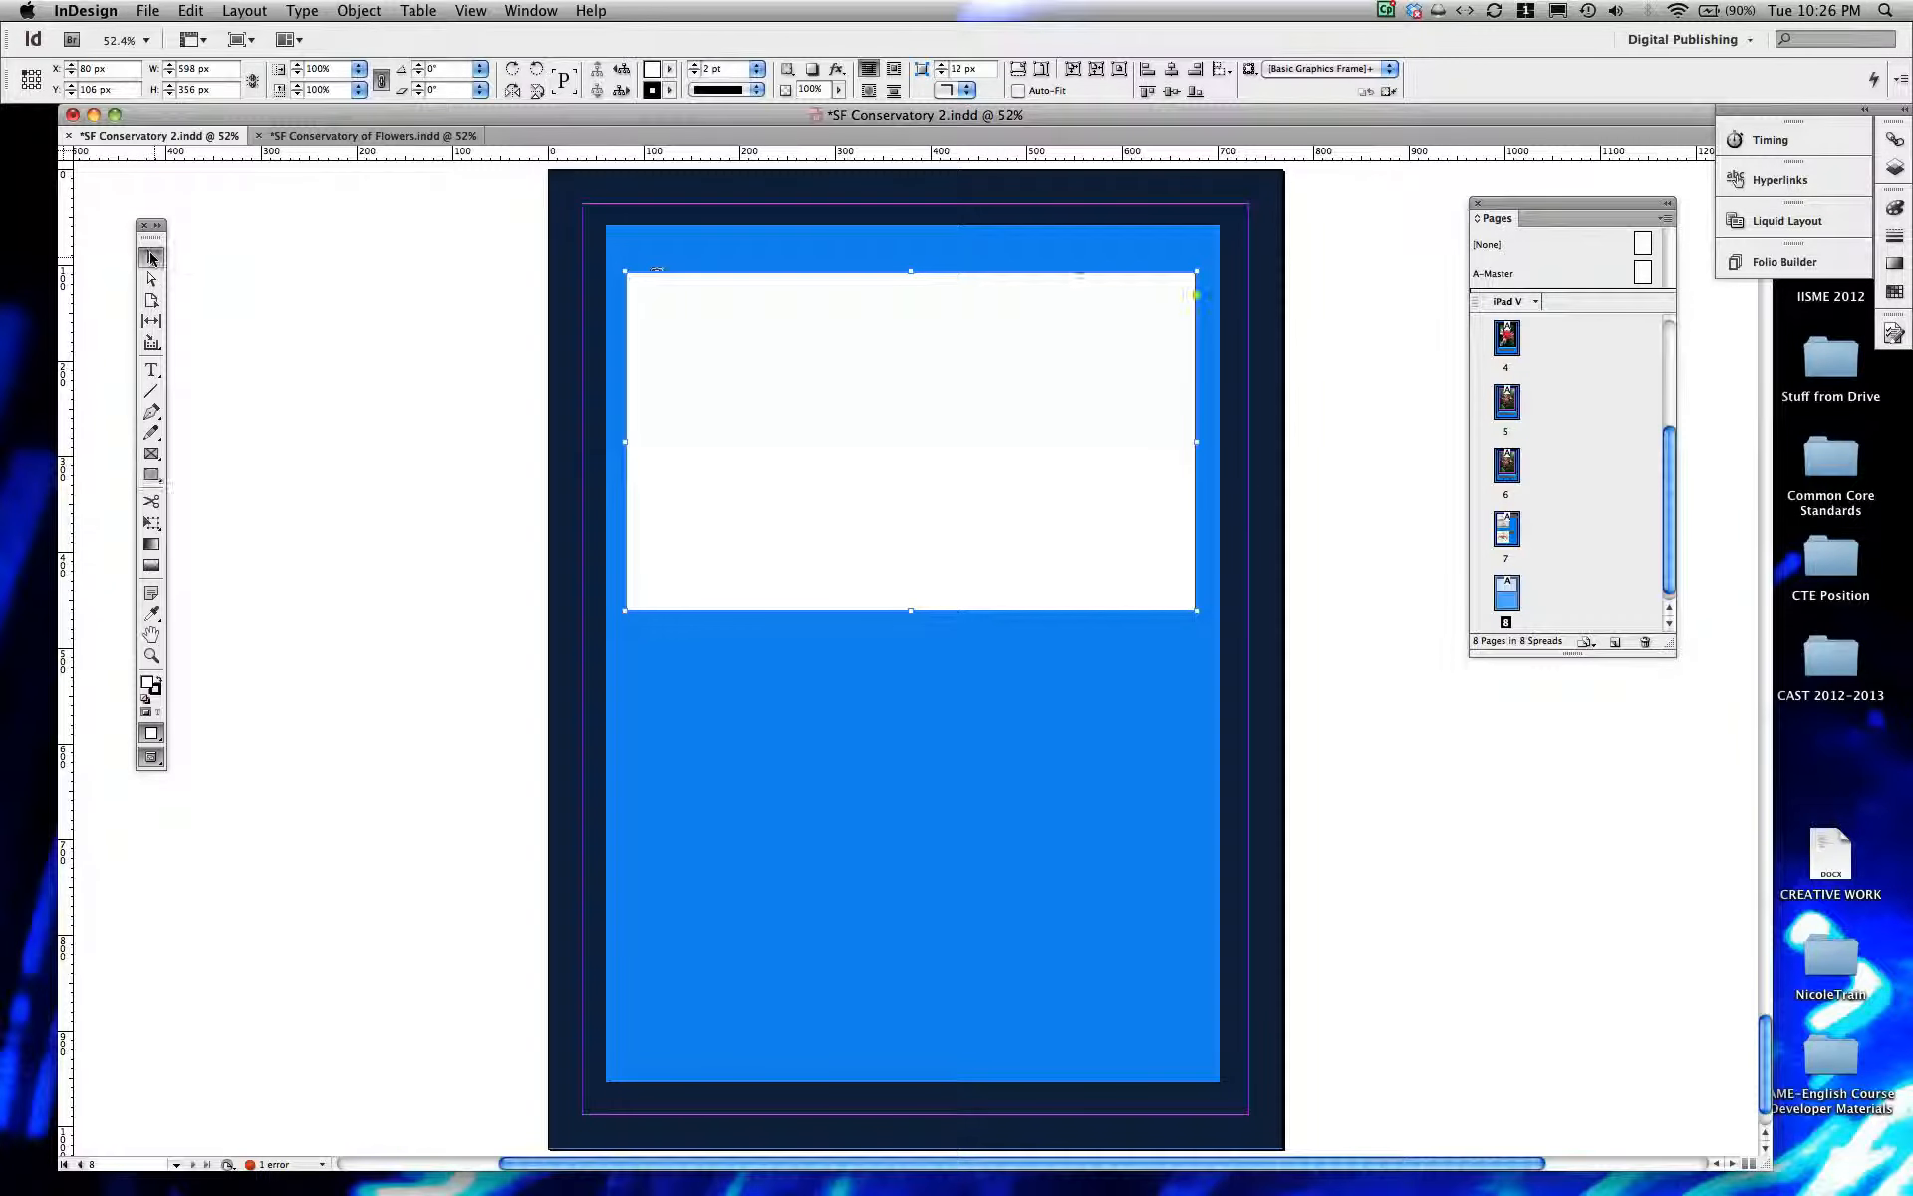
right_click(849, 402)
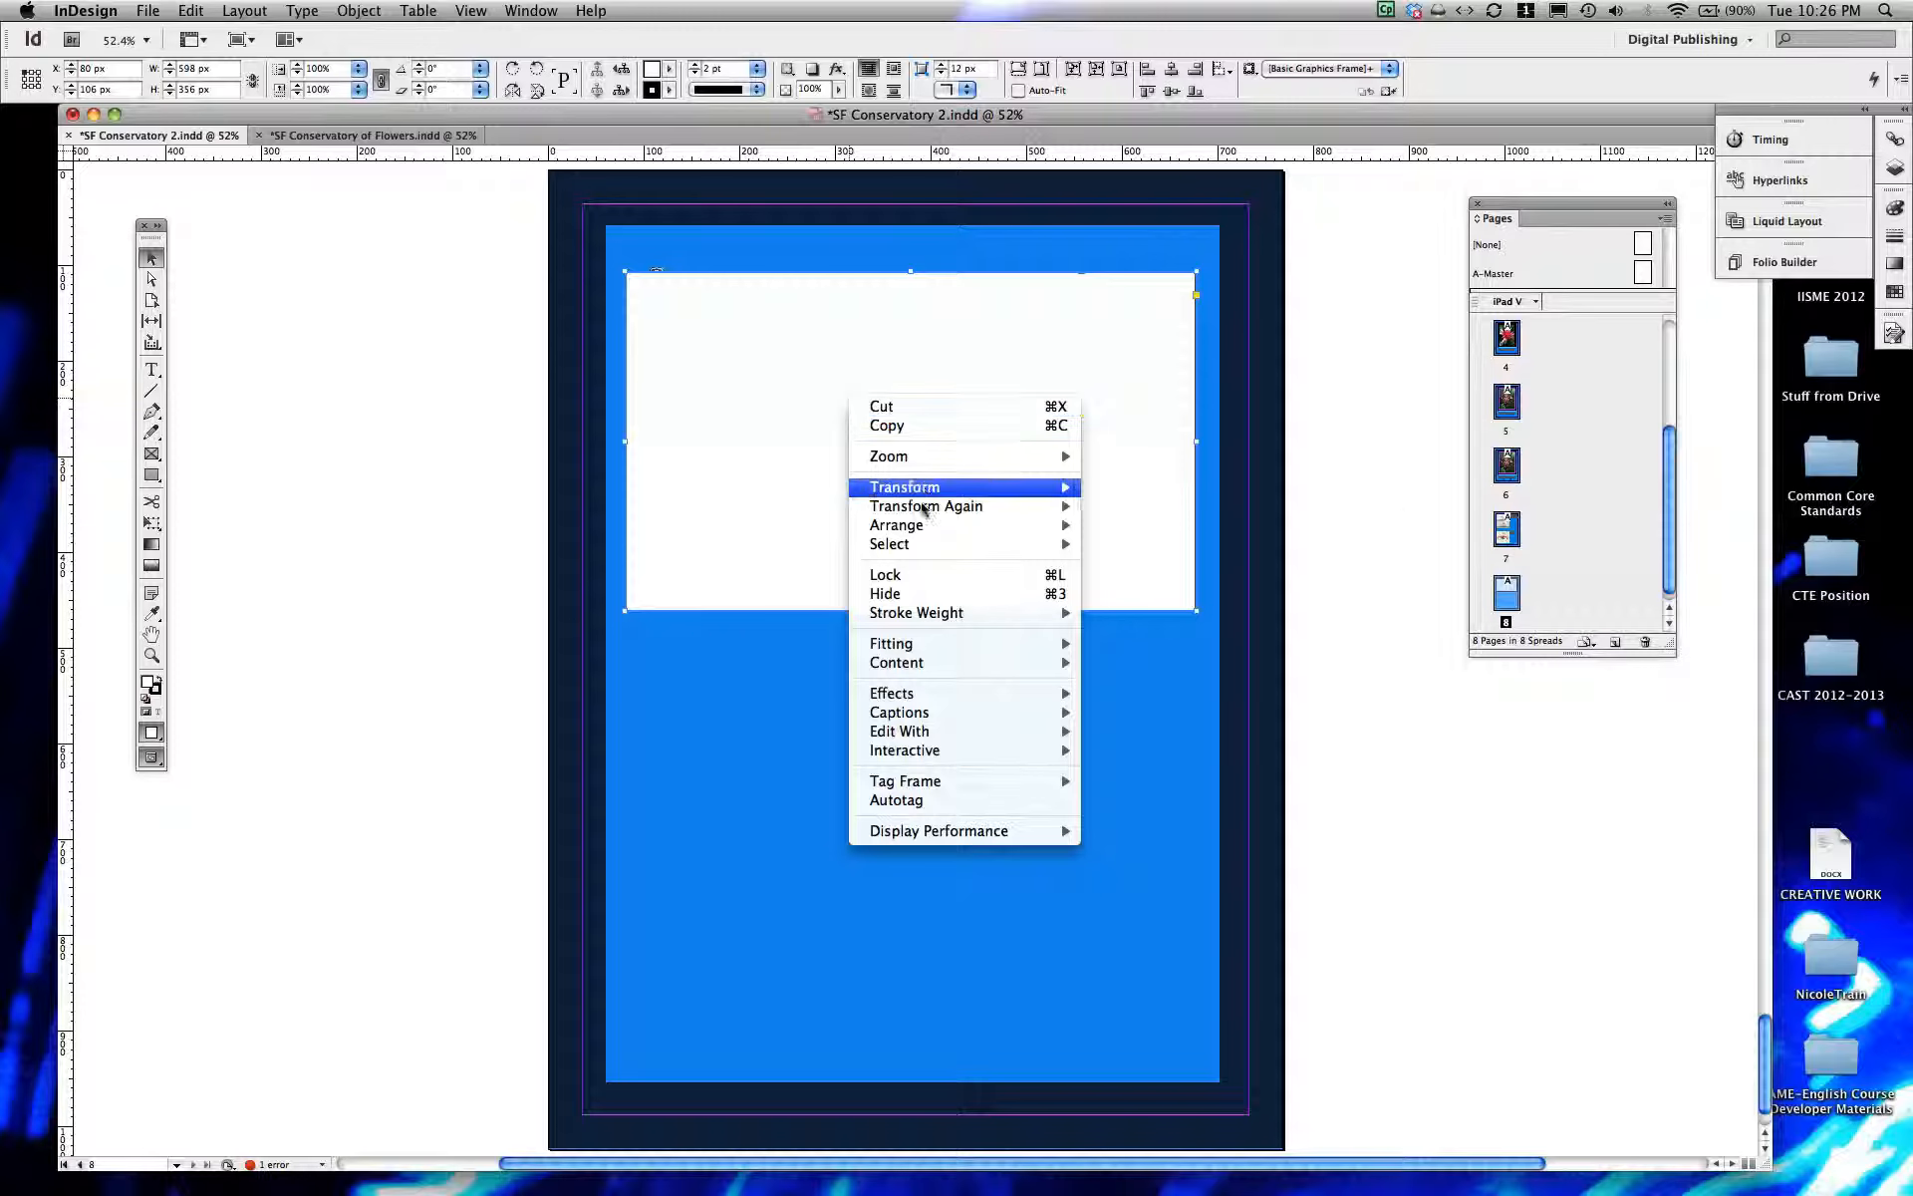
mouse_move(925, 508)
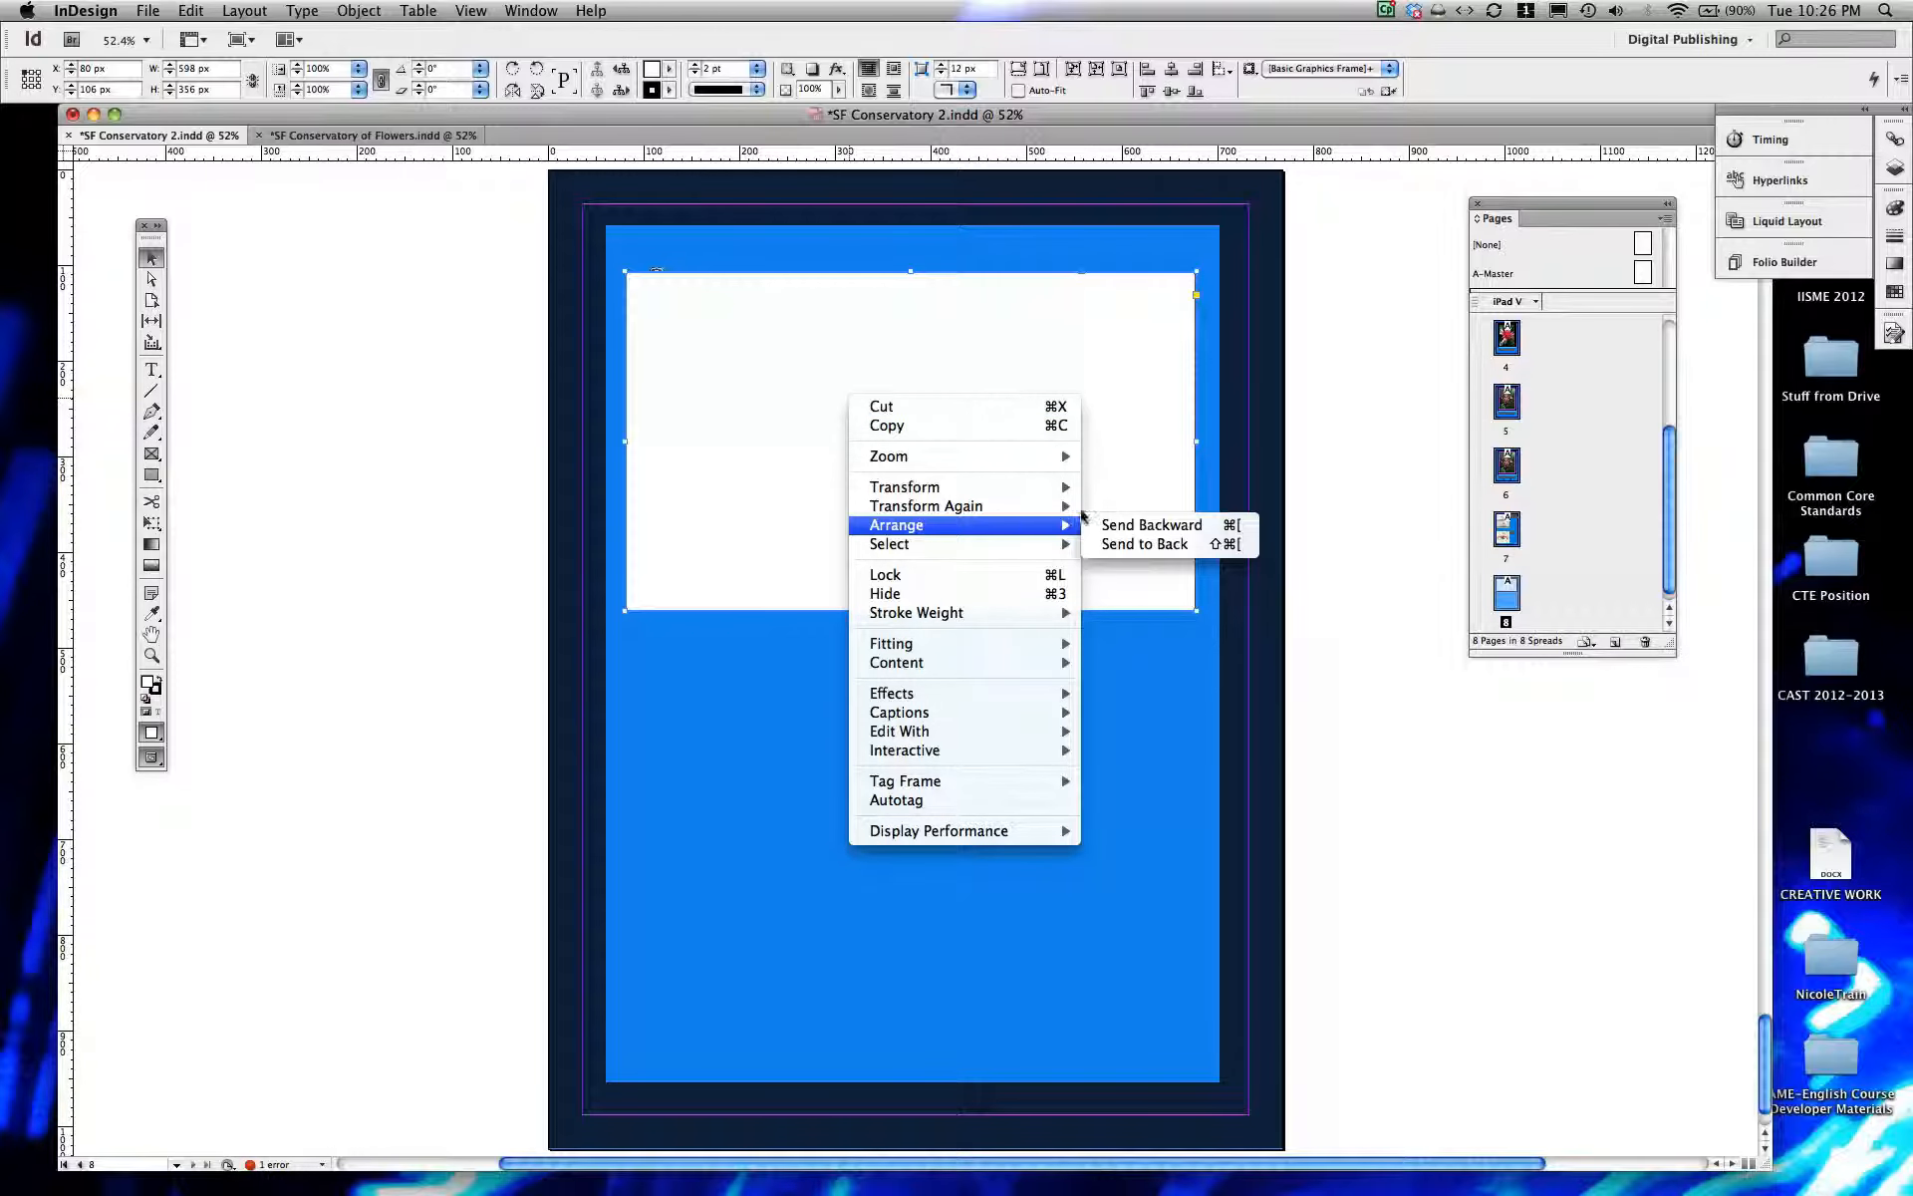
left_click(1132, 544)
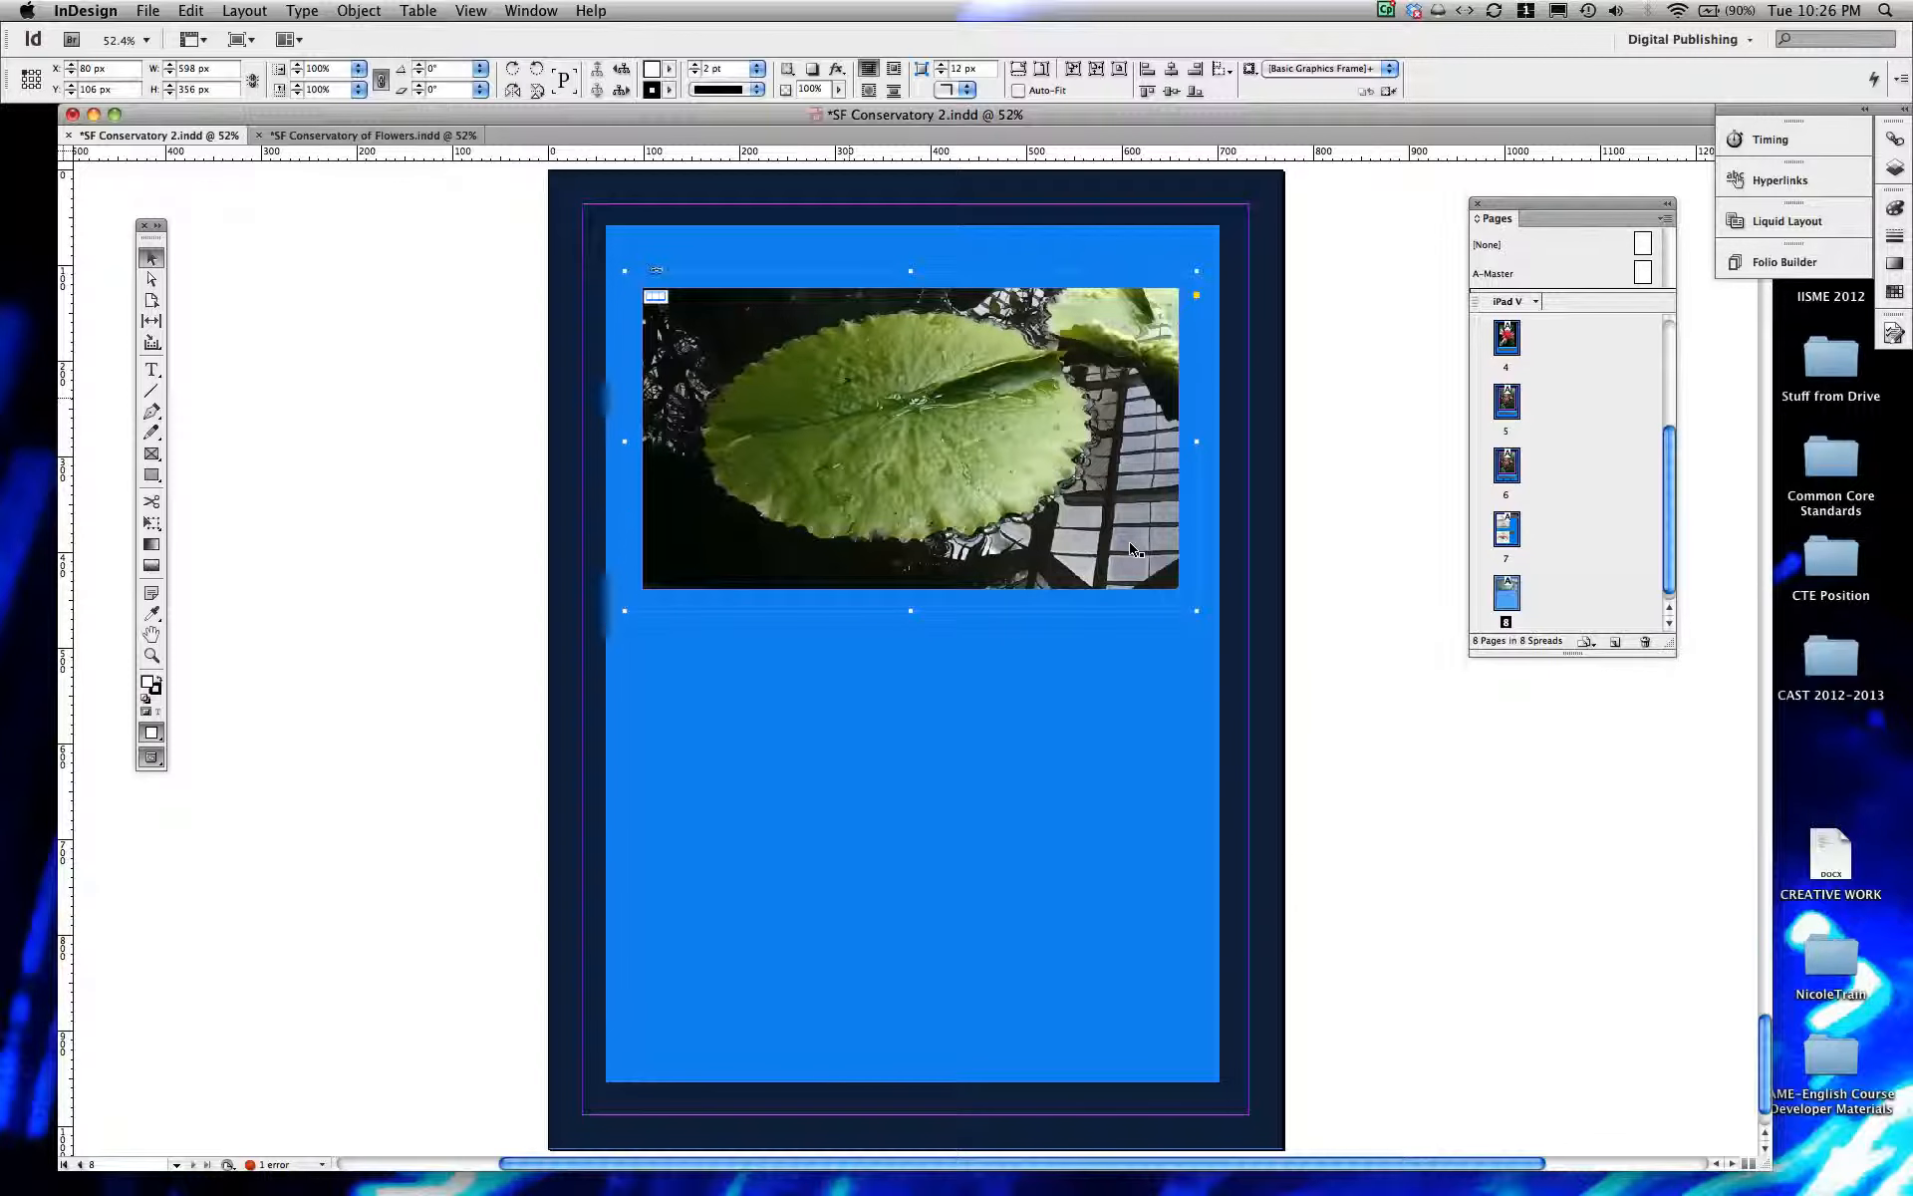
key("super+z")
Step: Send the white rectangle backward one level behind the video and enlarge it to about 600 × 362 px
right_click(1097, 485)
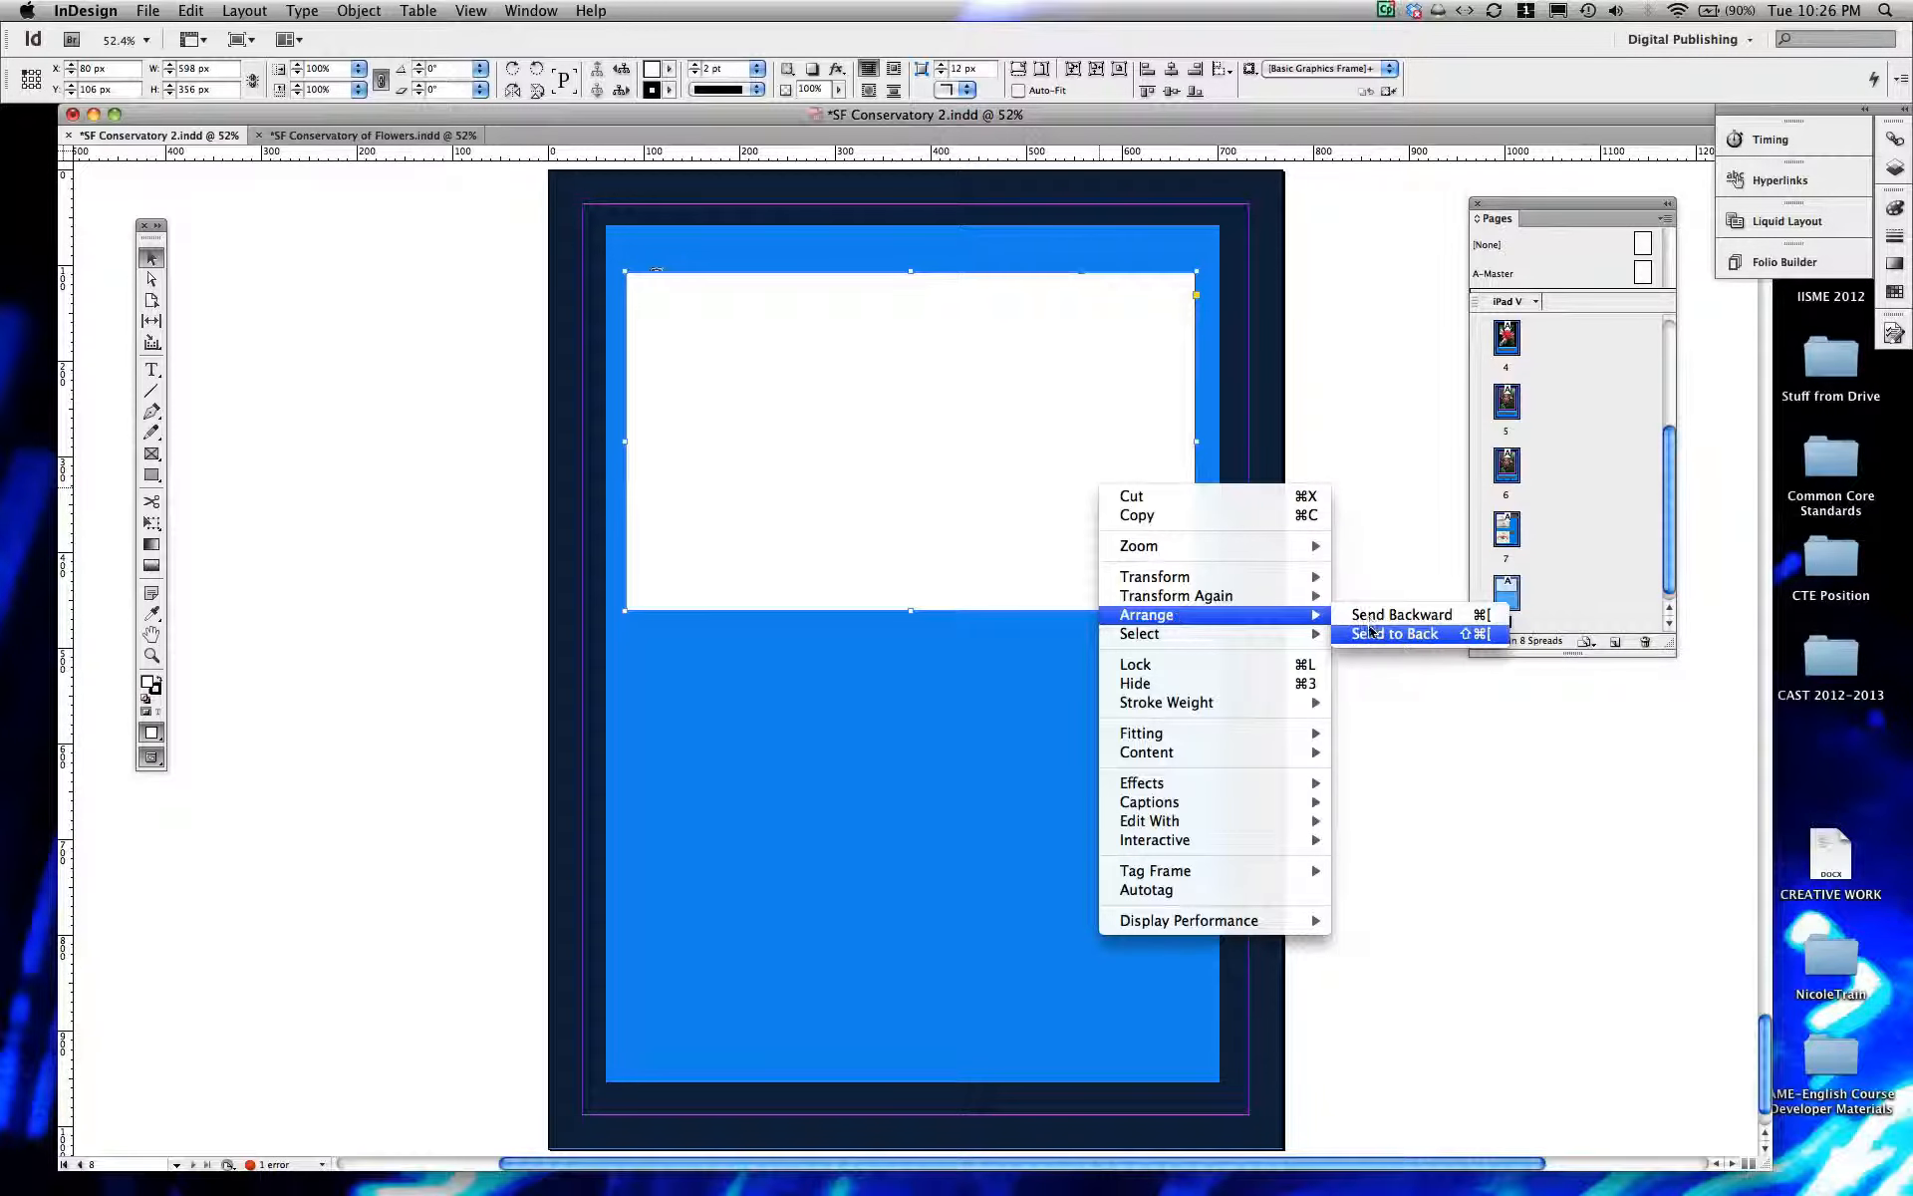
left_click(1369, 616)
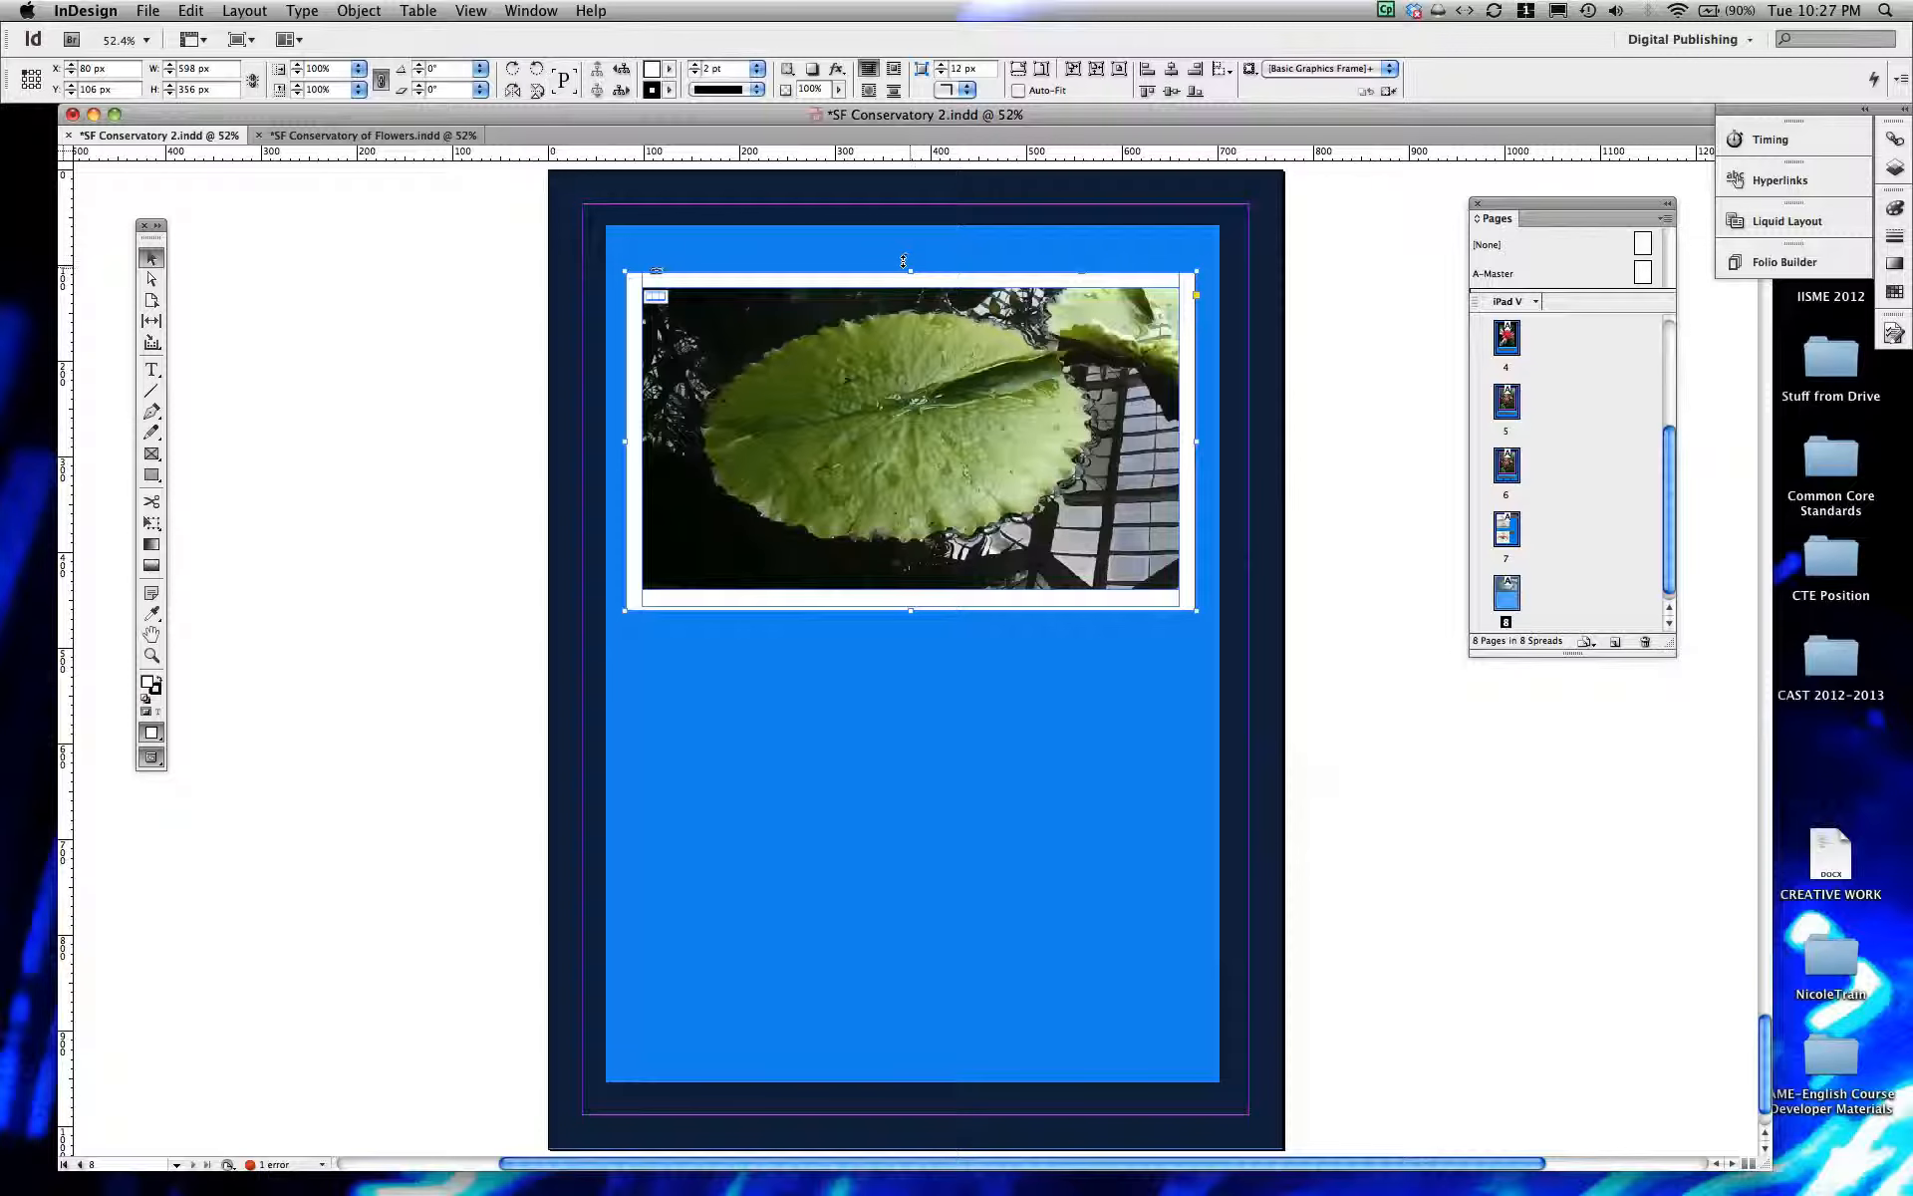
left_click_drag(904, 261, 904, 255)
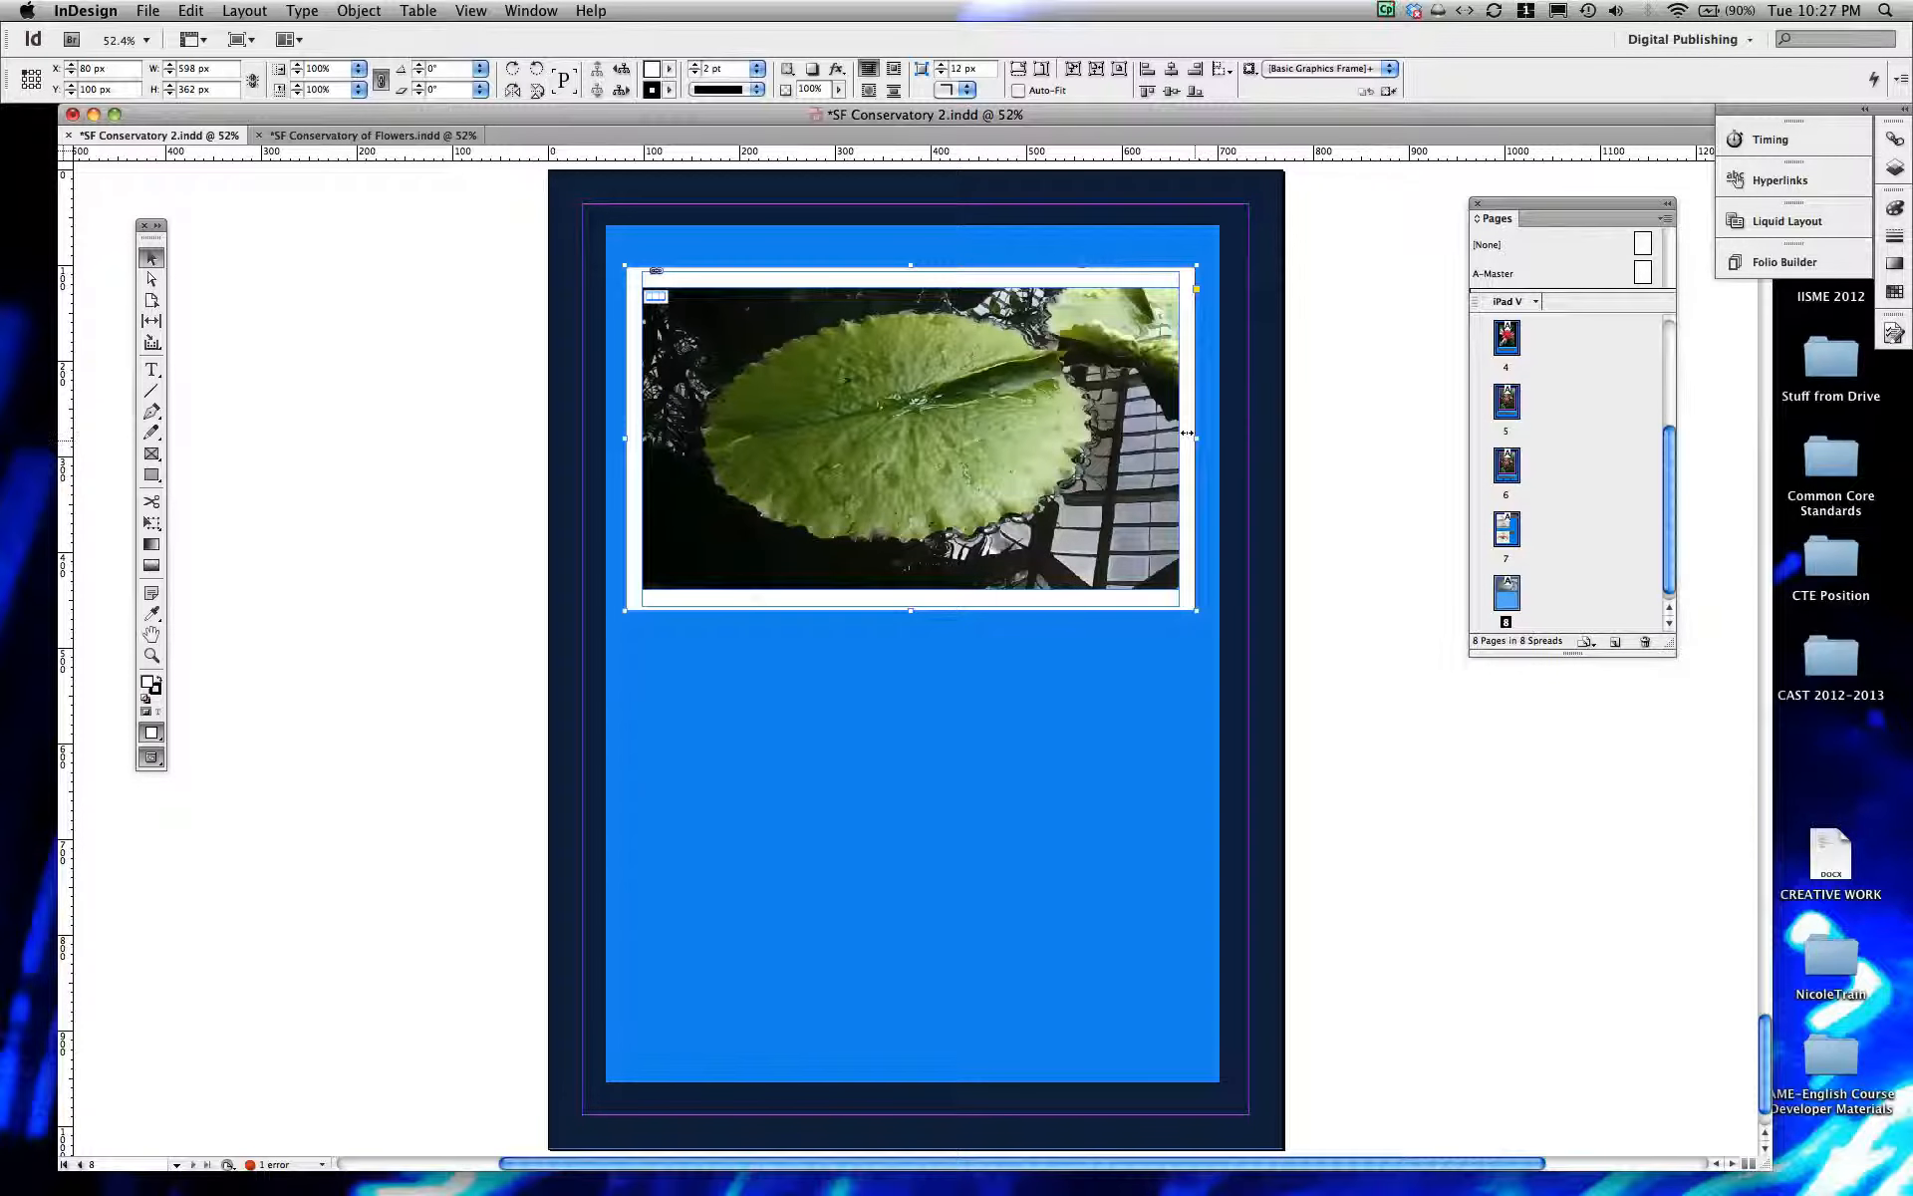
left_click_drag(1187, 433, 1197, 439)
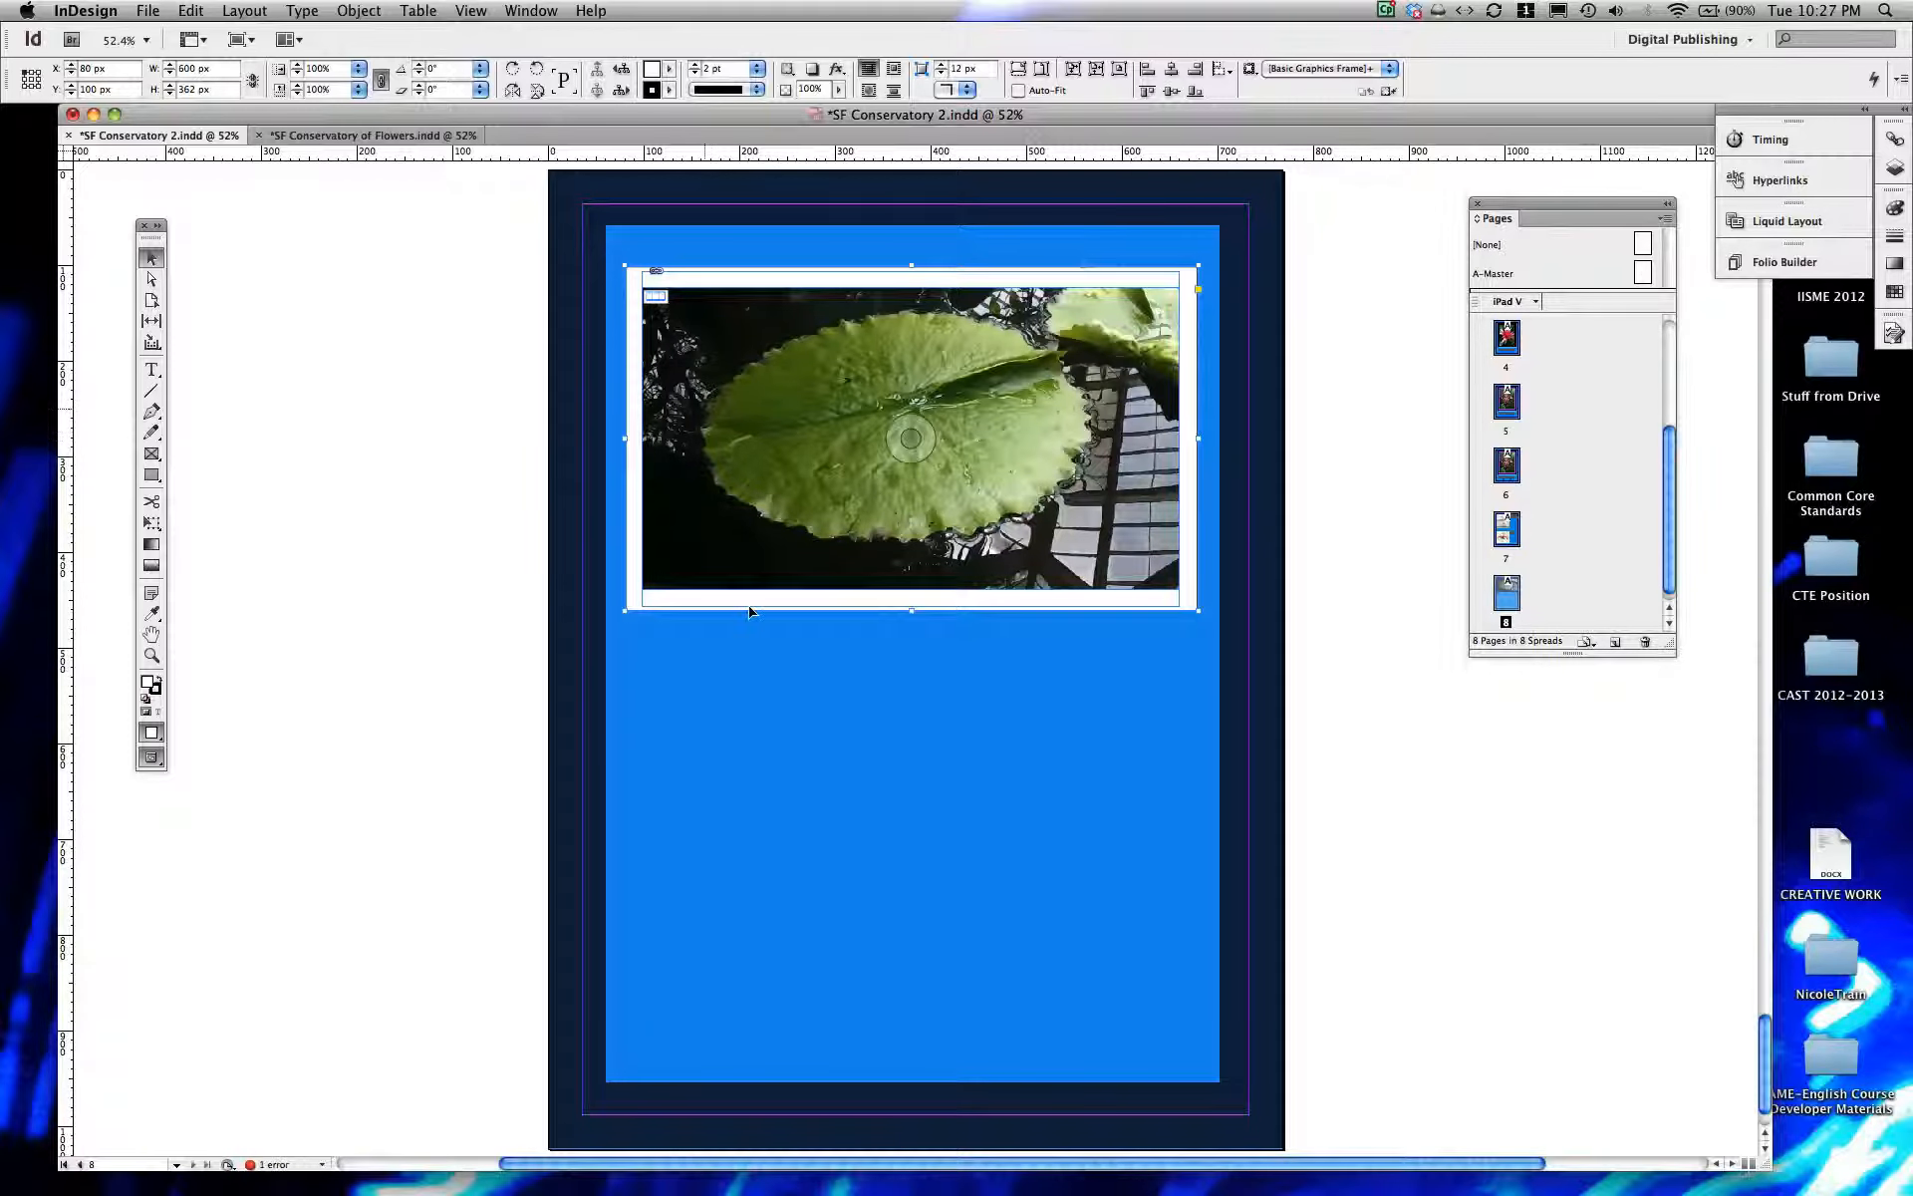
left_click(1349, 504)
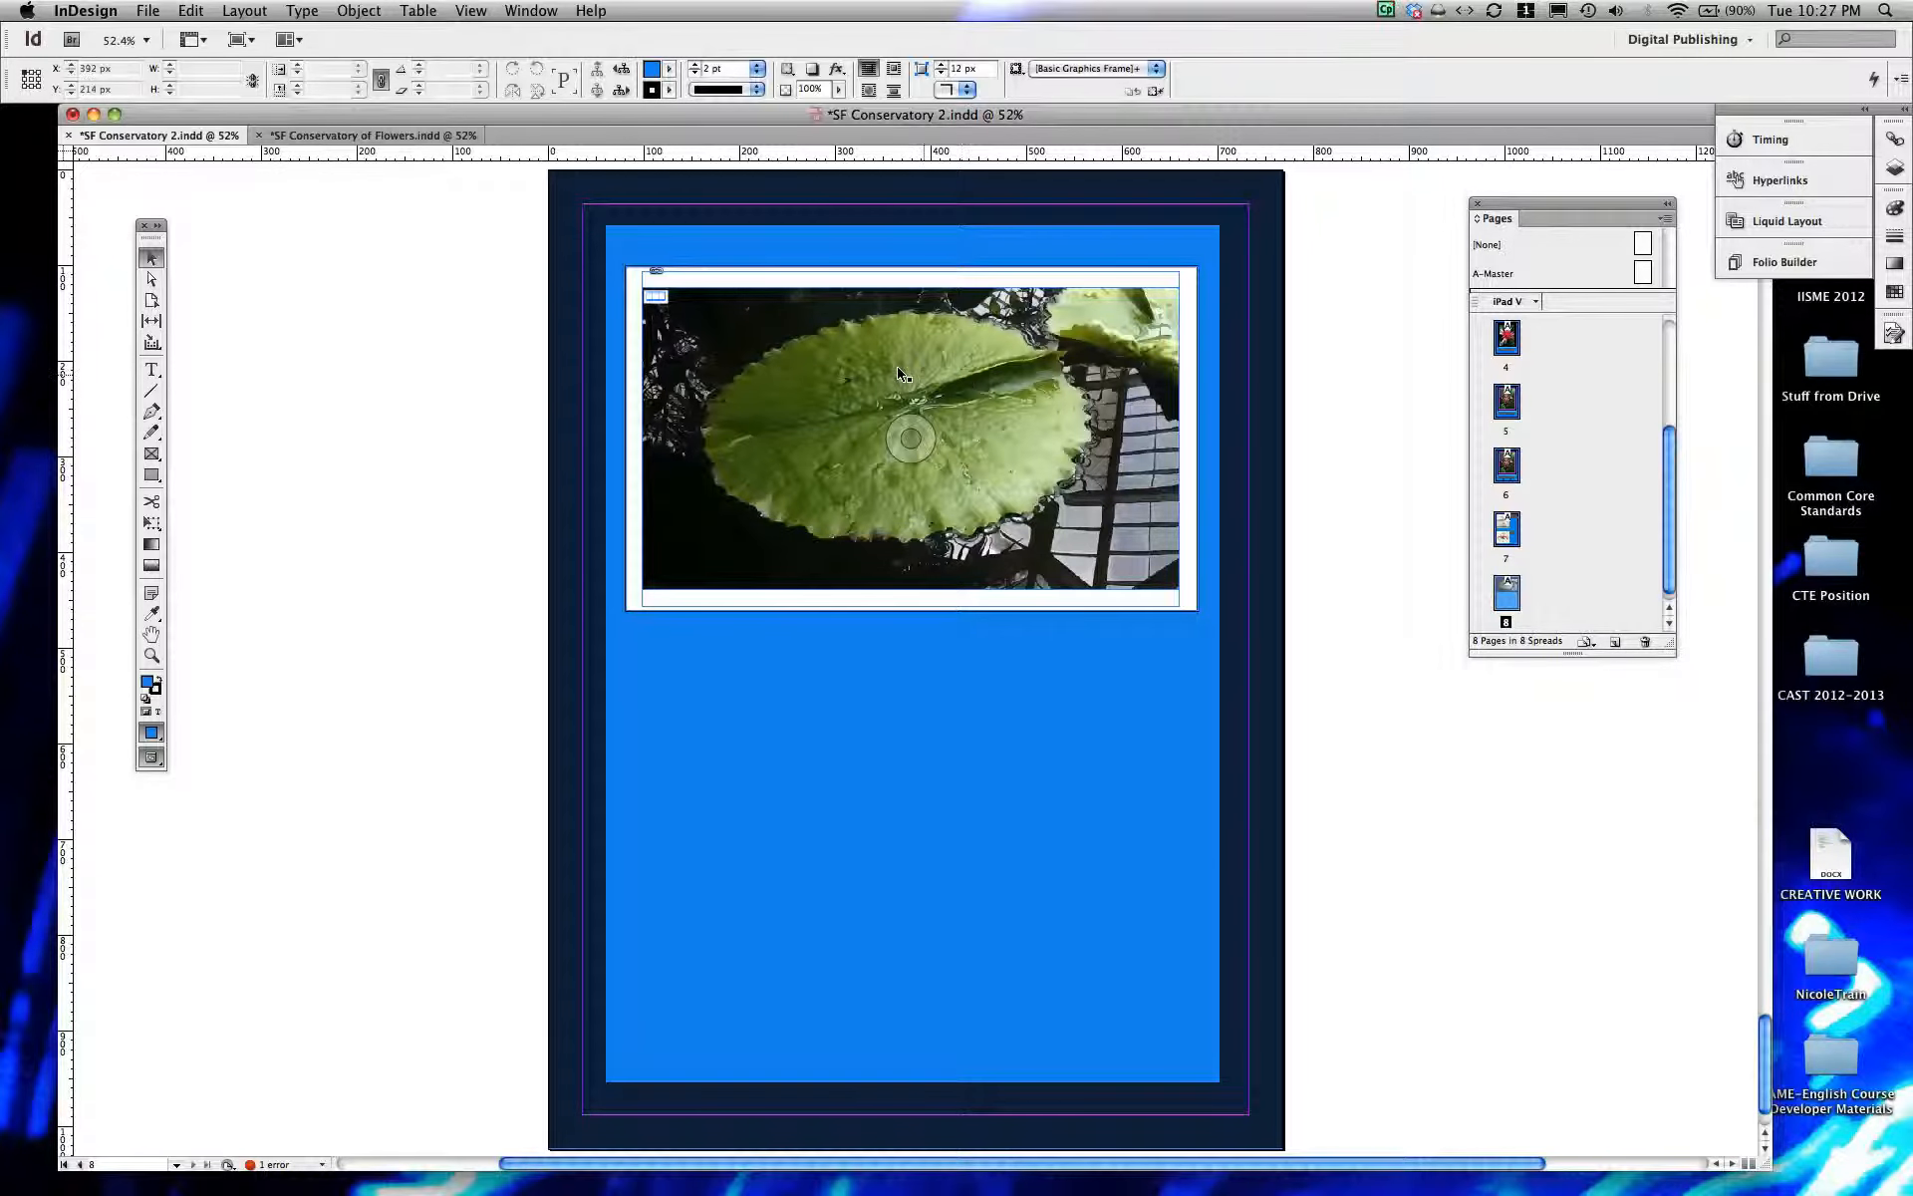
Step: Show the Media settings for the lily-pad video and advance its preview to 00:07.10
left_click(543, 11)
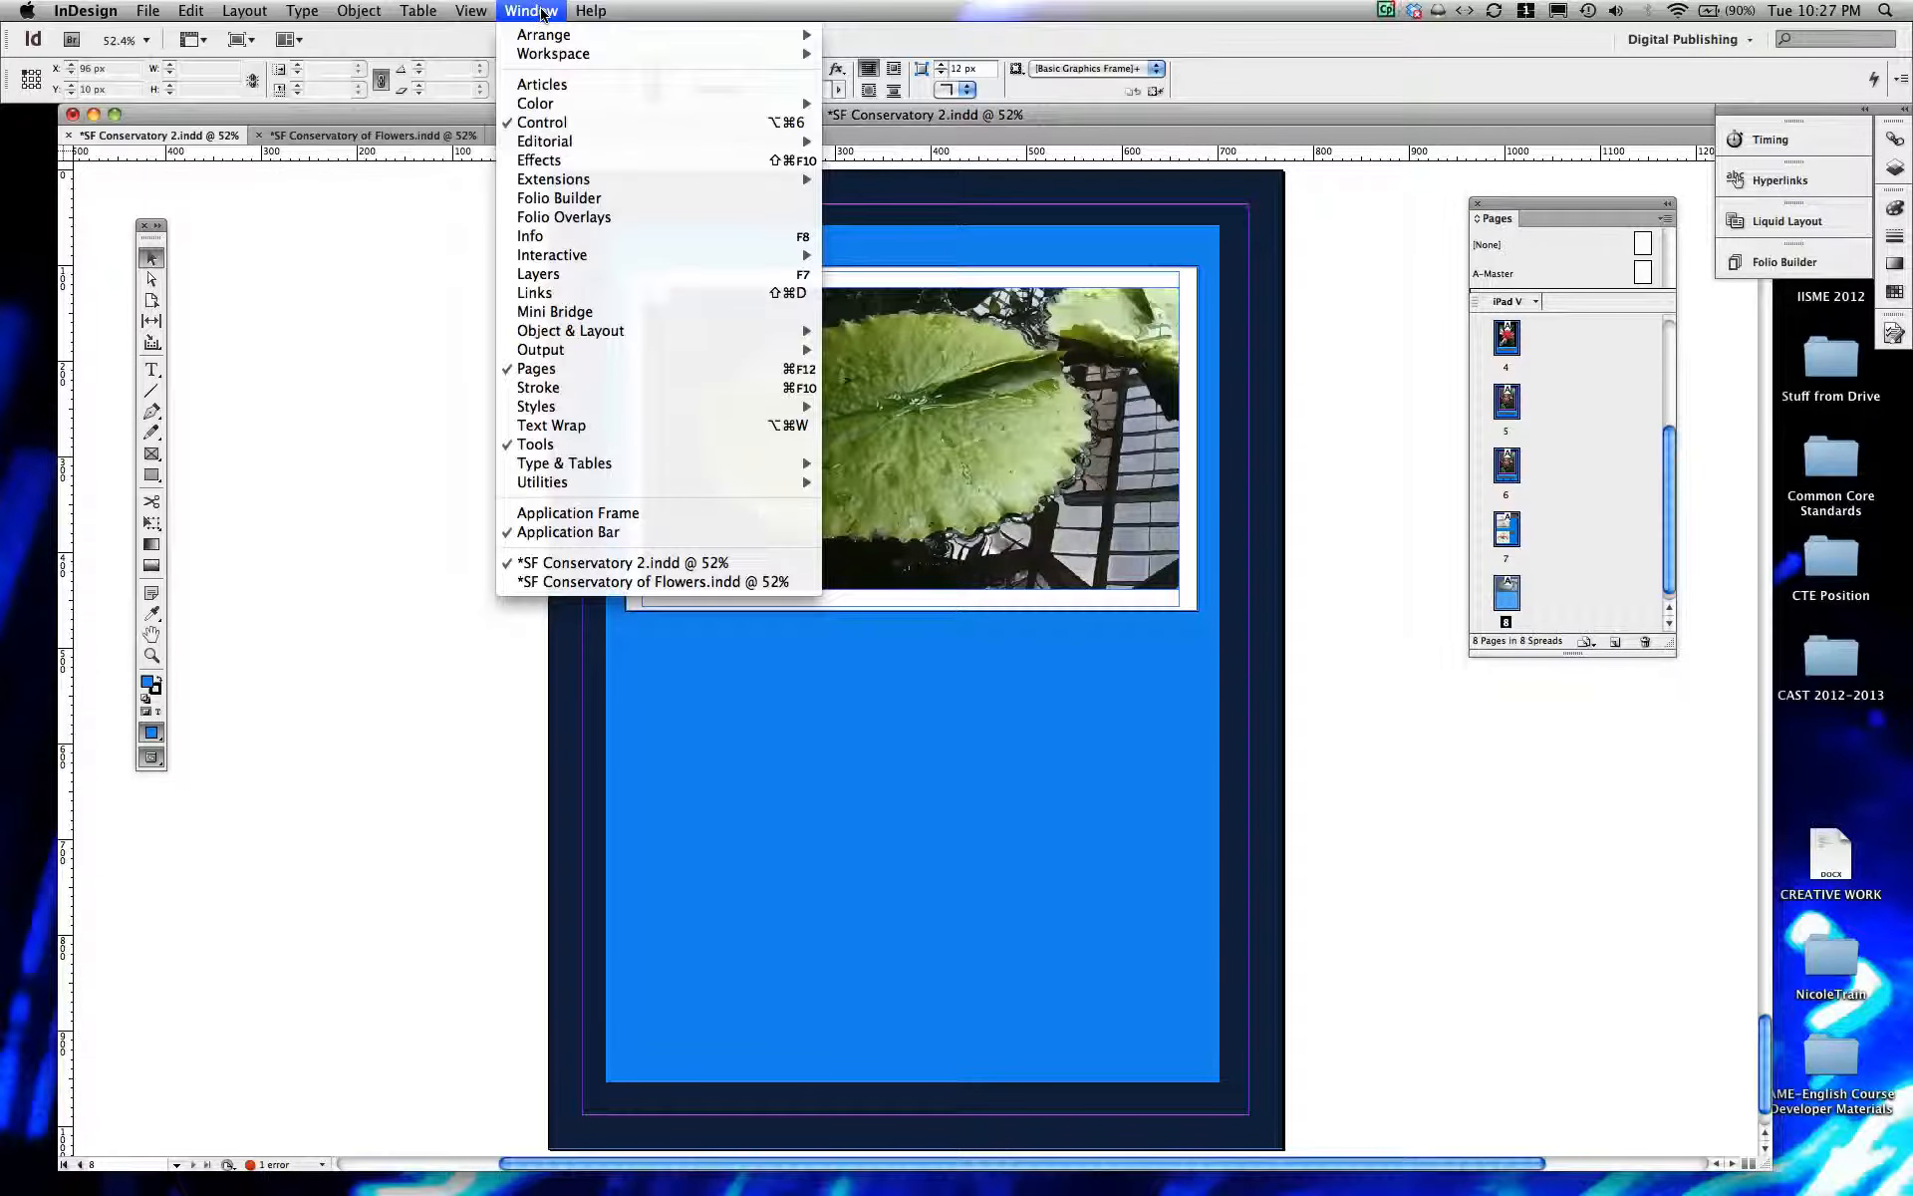
mouse_move(568, 257)
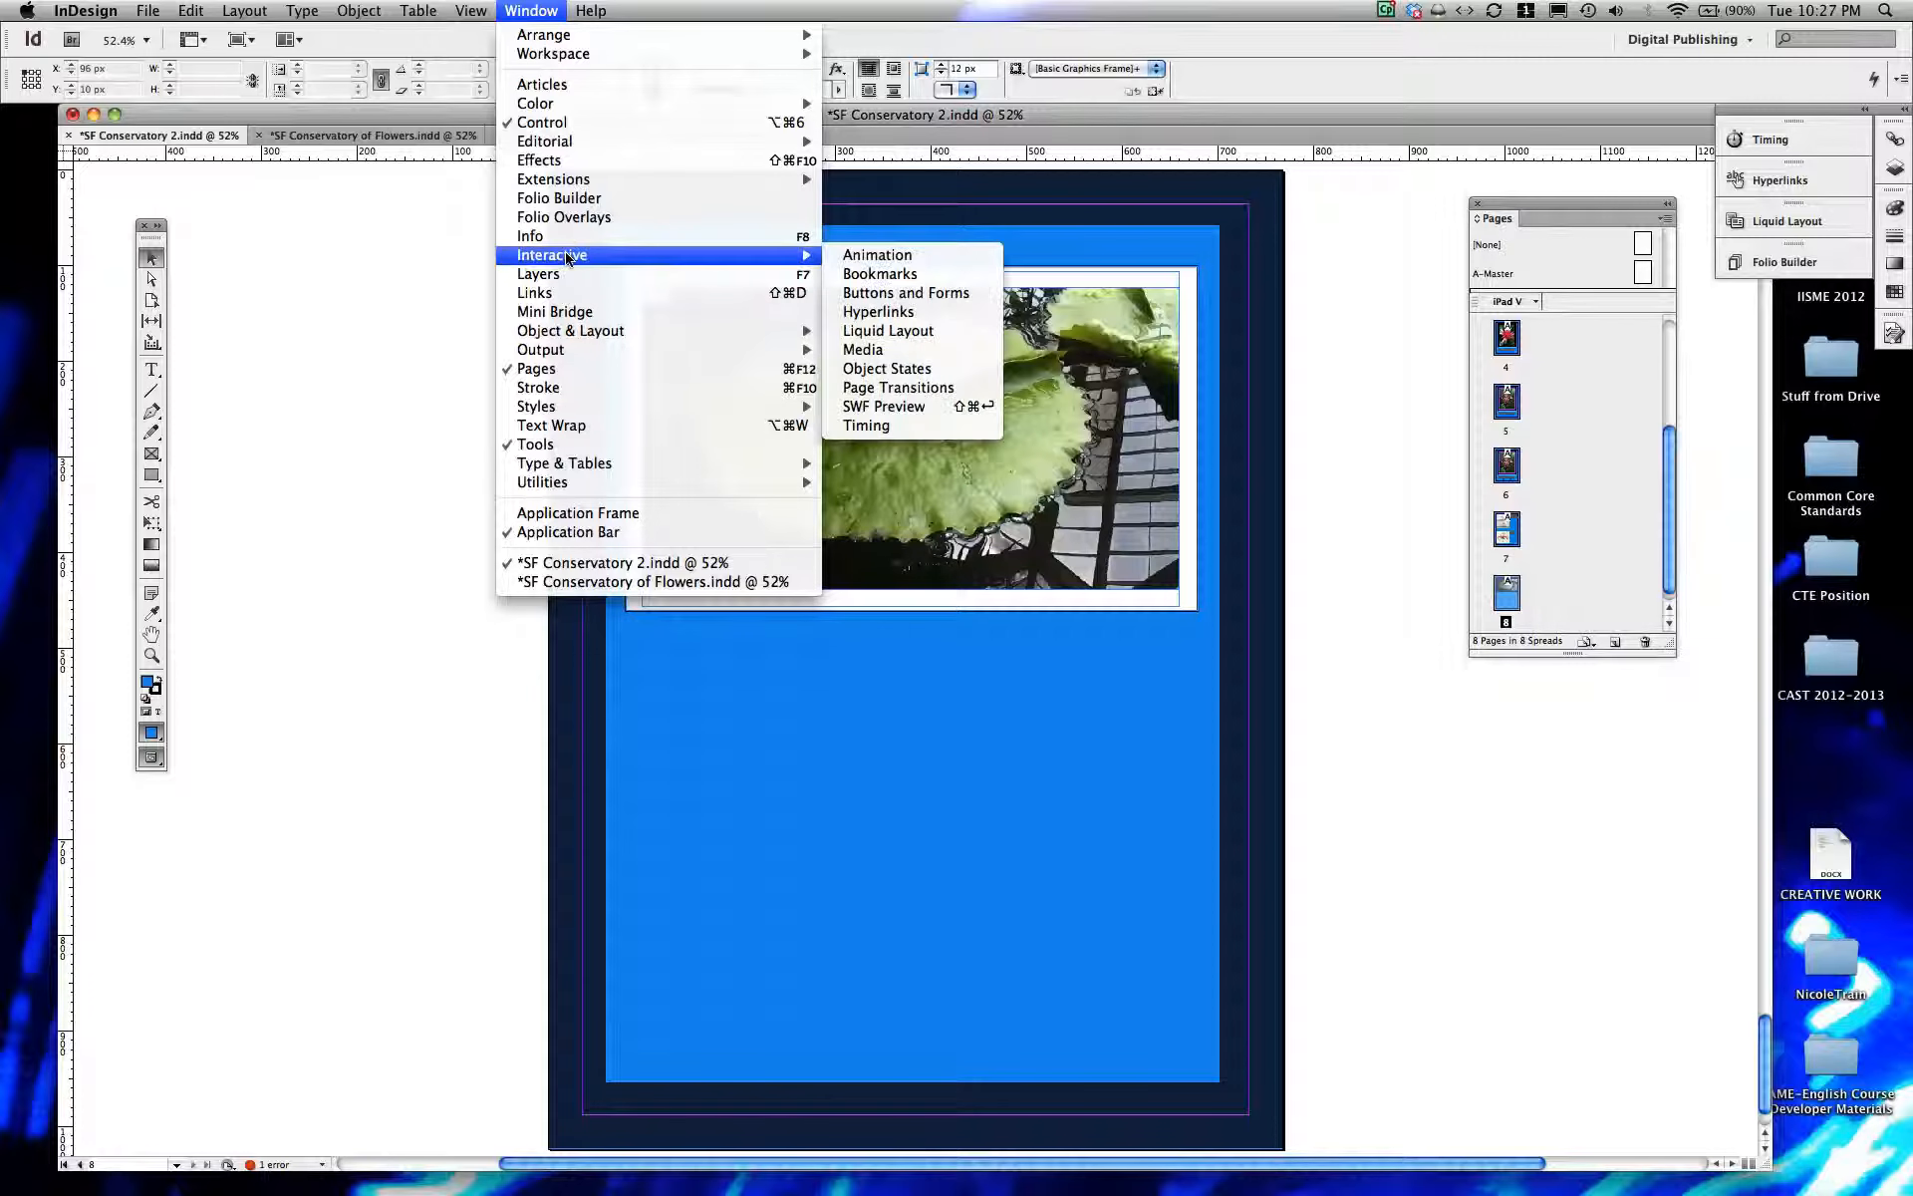
left_click(869, 350)
left_click_drag(1589, 282, 1429, 327)
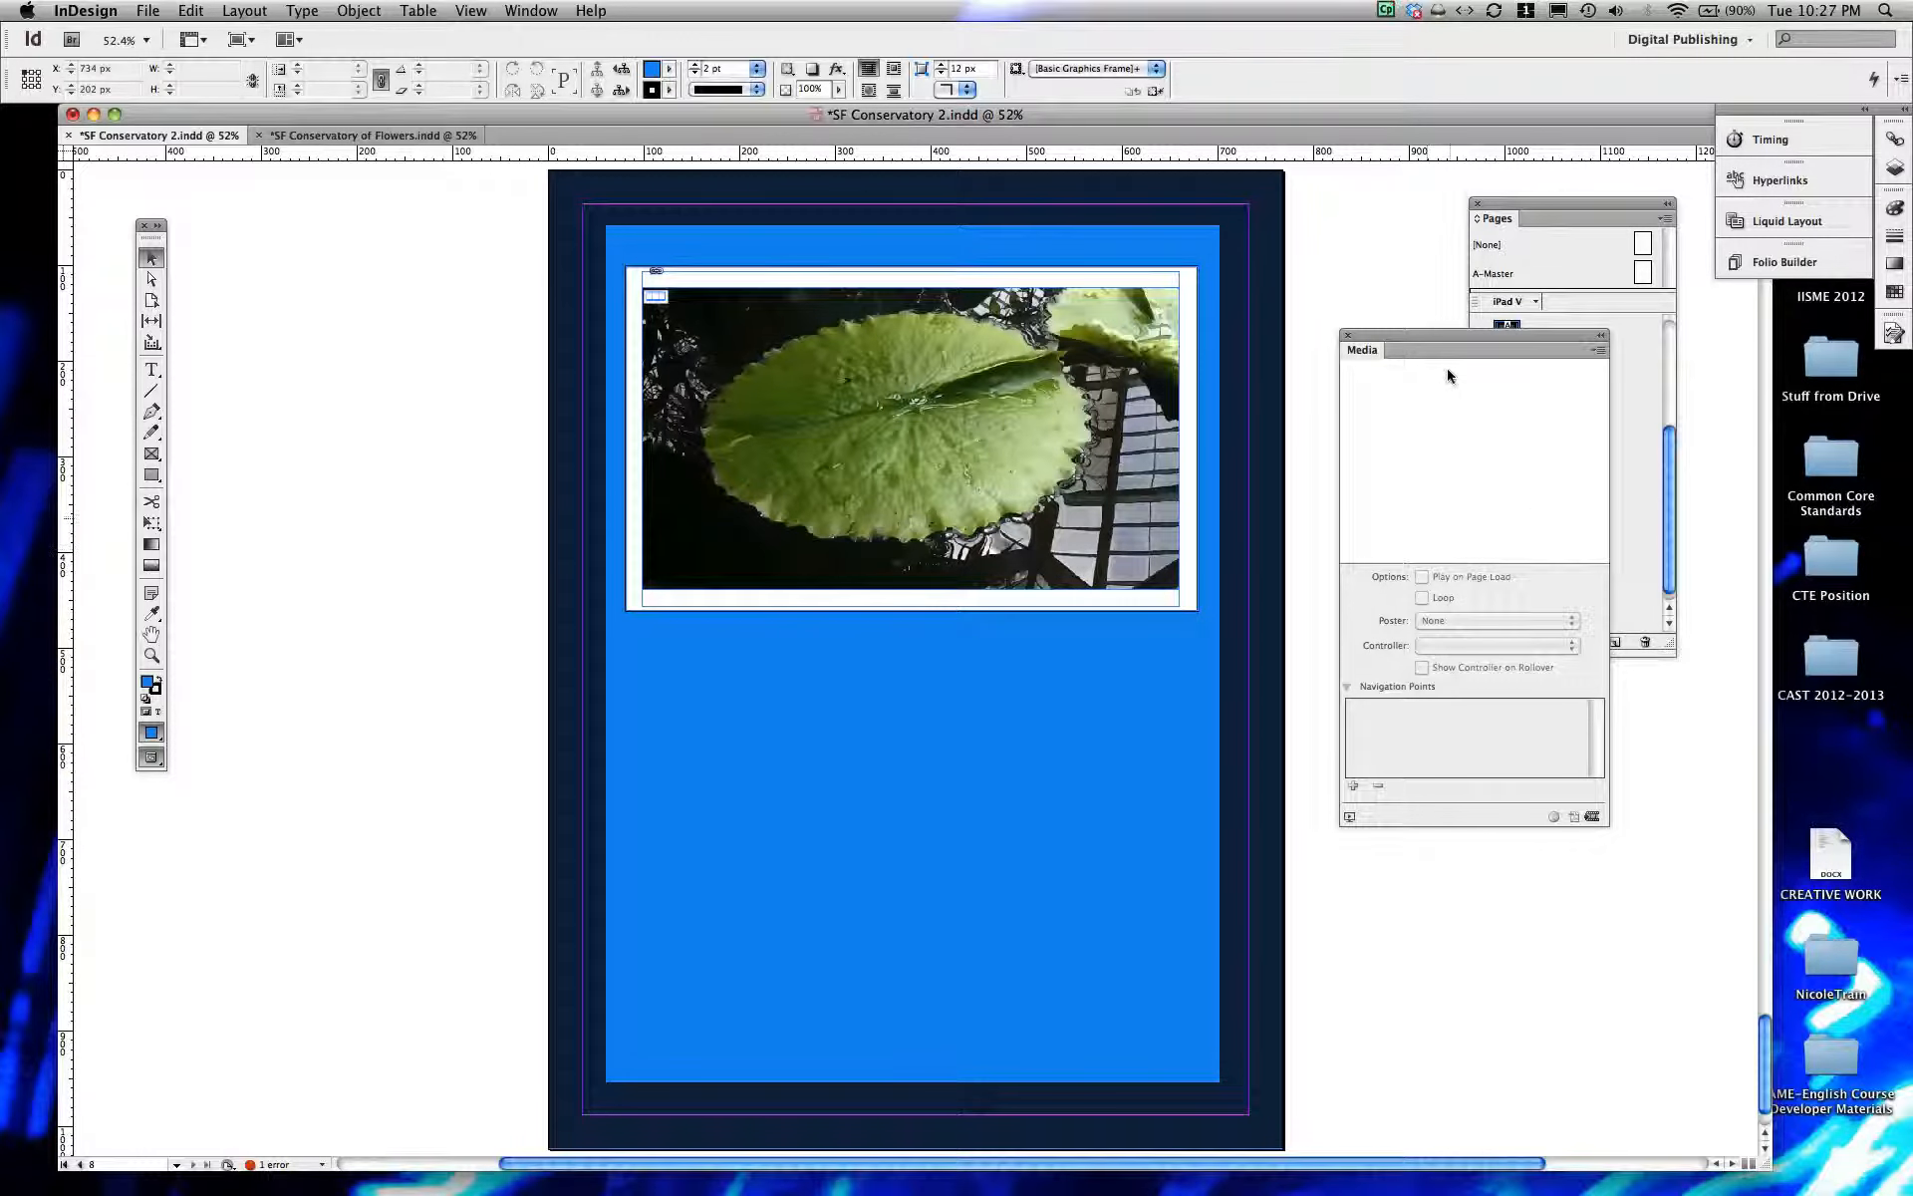
left_click(984, 453)
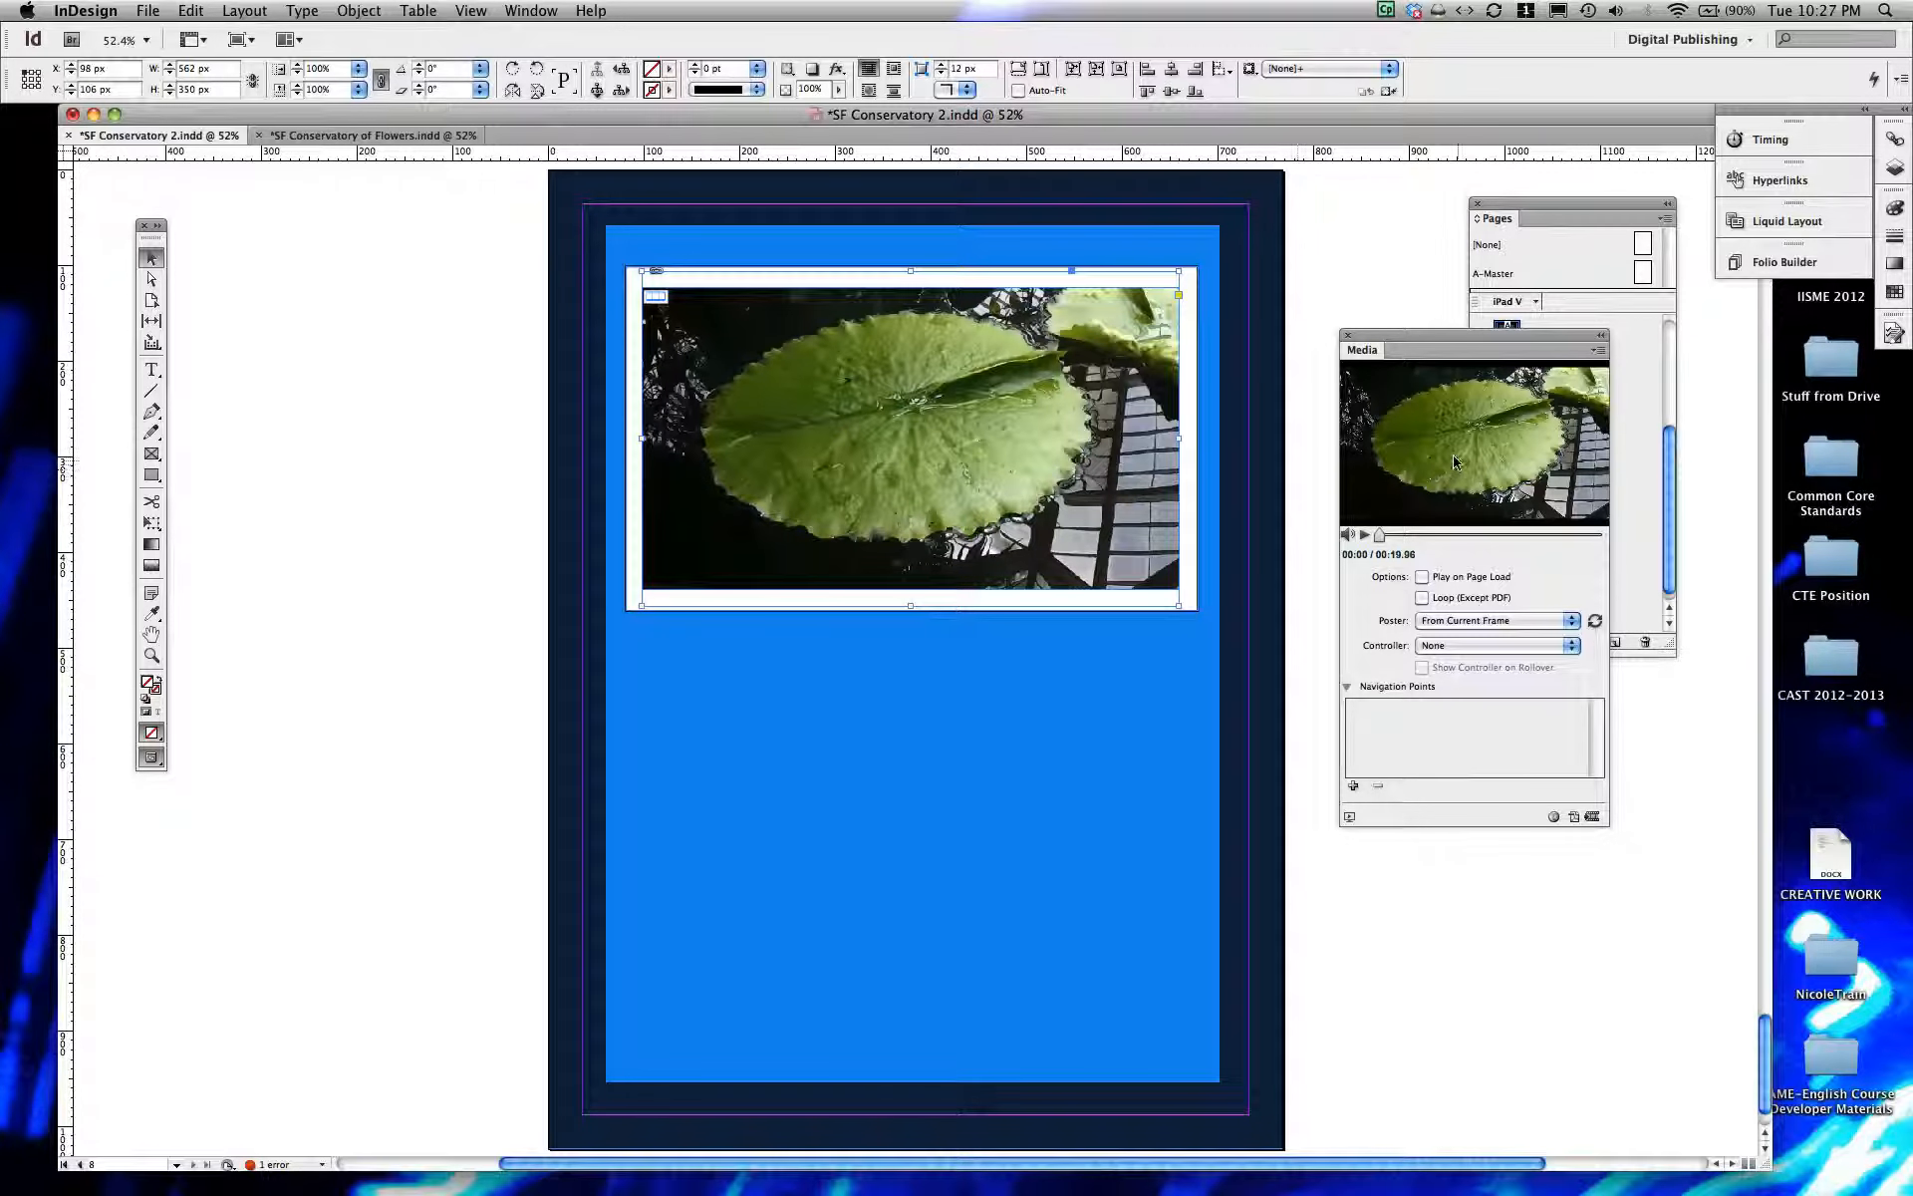
left_click_drag(1381, 535, 1462, 538)
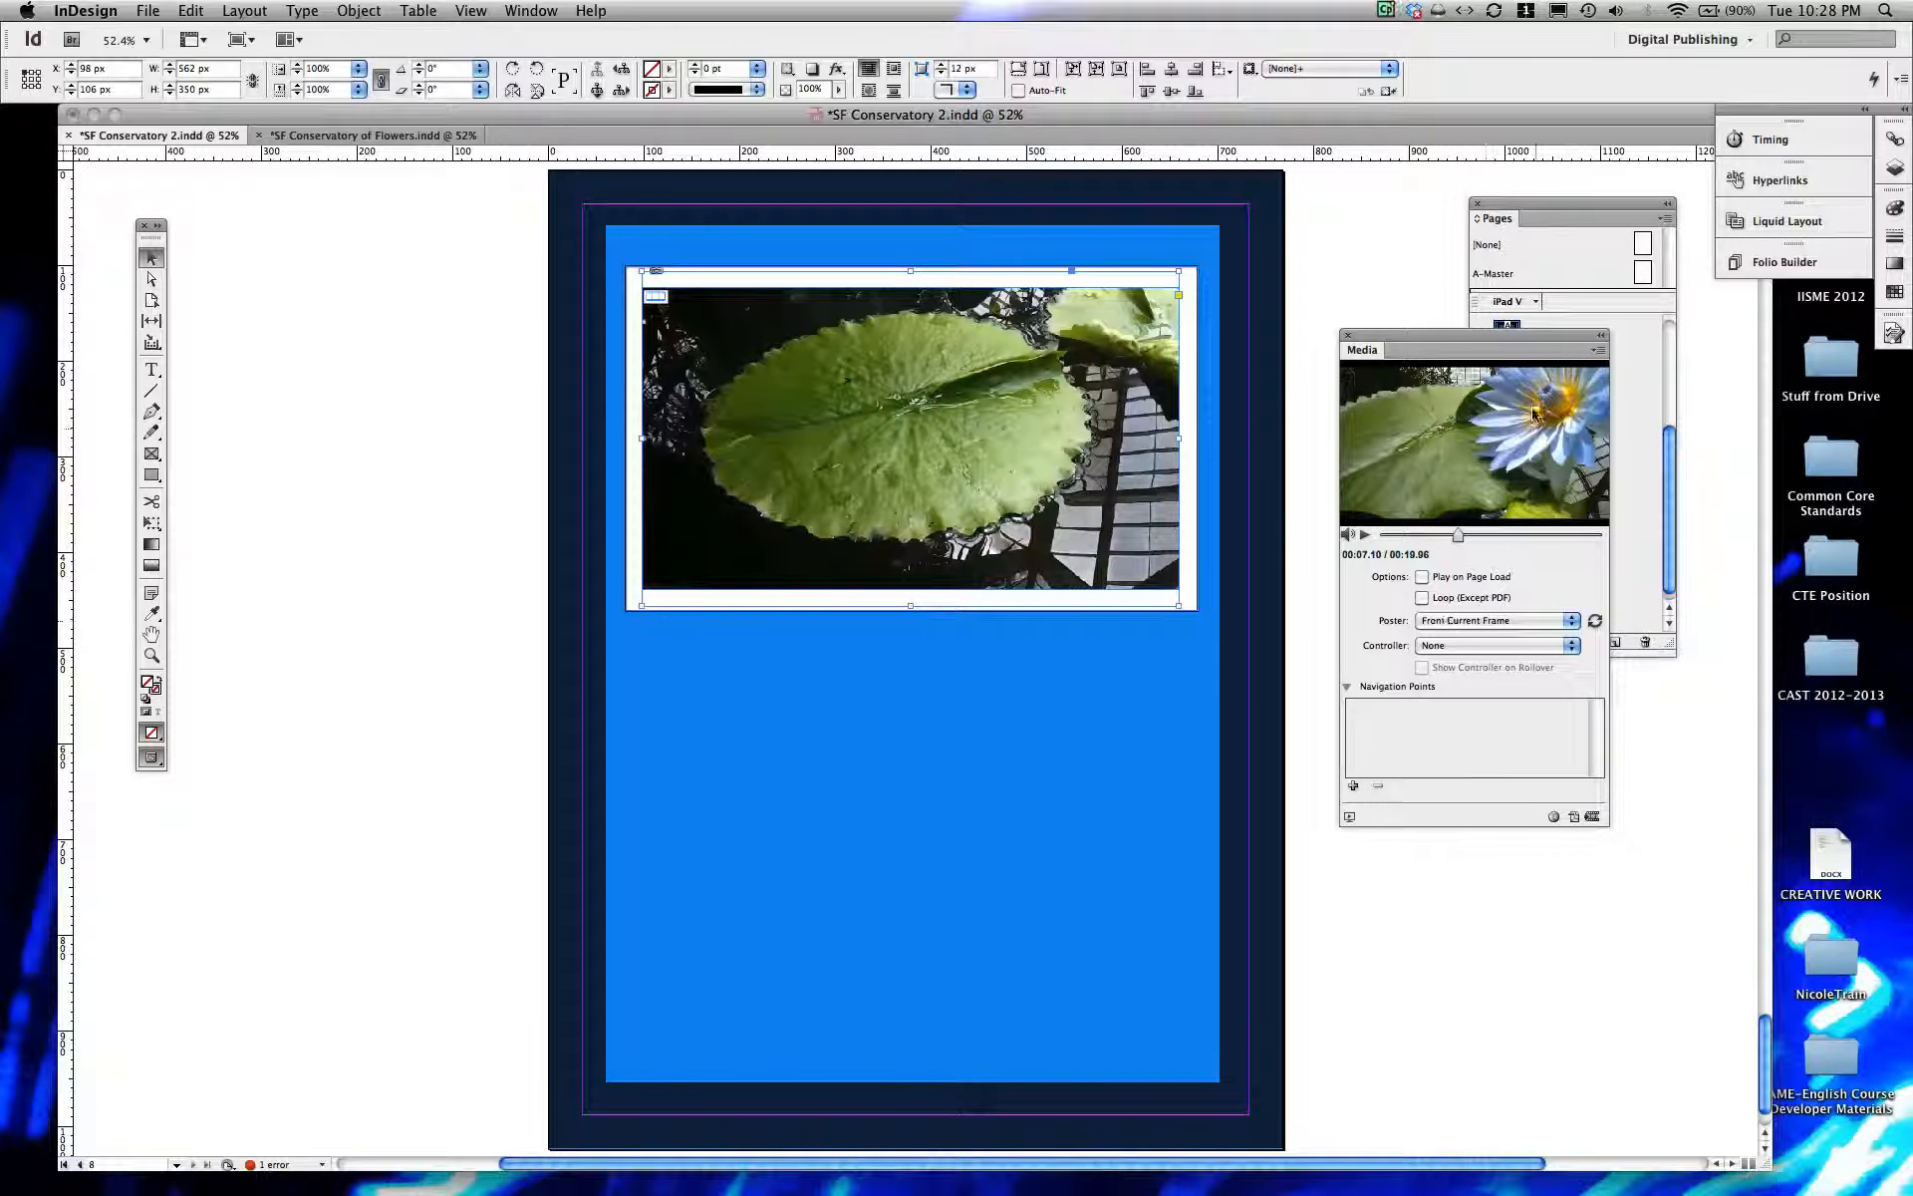
Step: Give the video the SkinOverPlayFullscreen controller, play it in the SWF preview, and have the controller show on rollover
left_click(1438, 648)
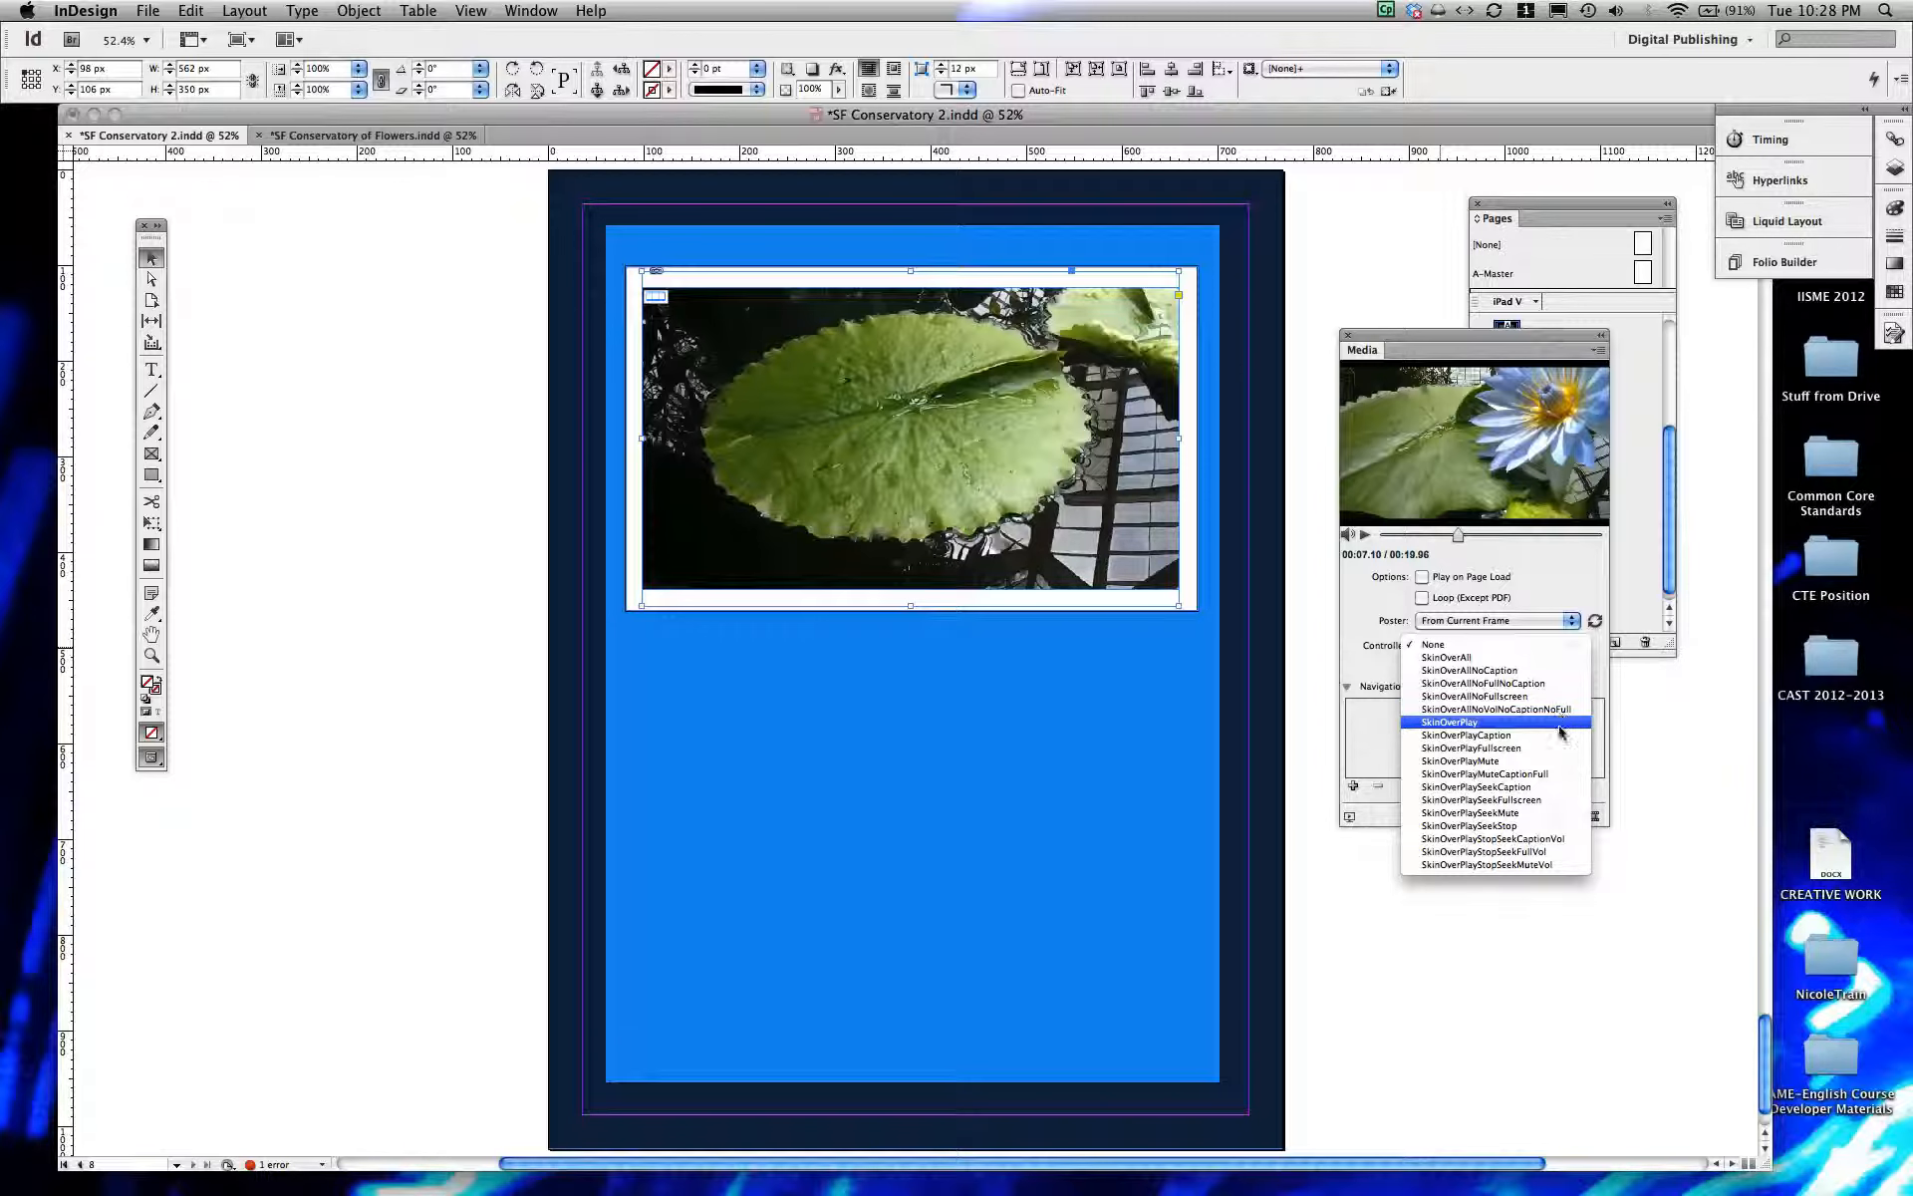
left_click(1506, 747)
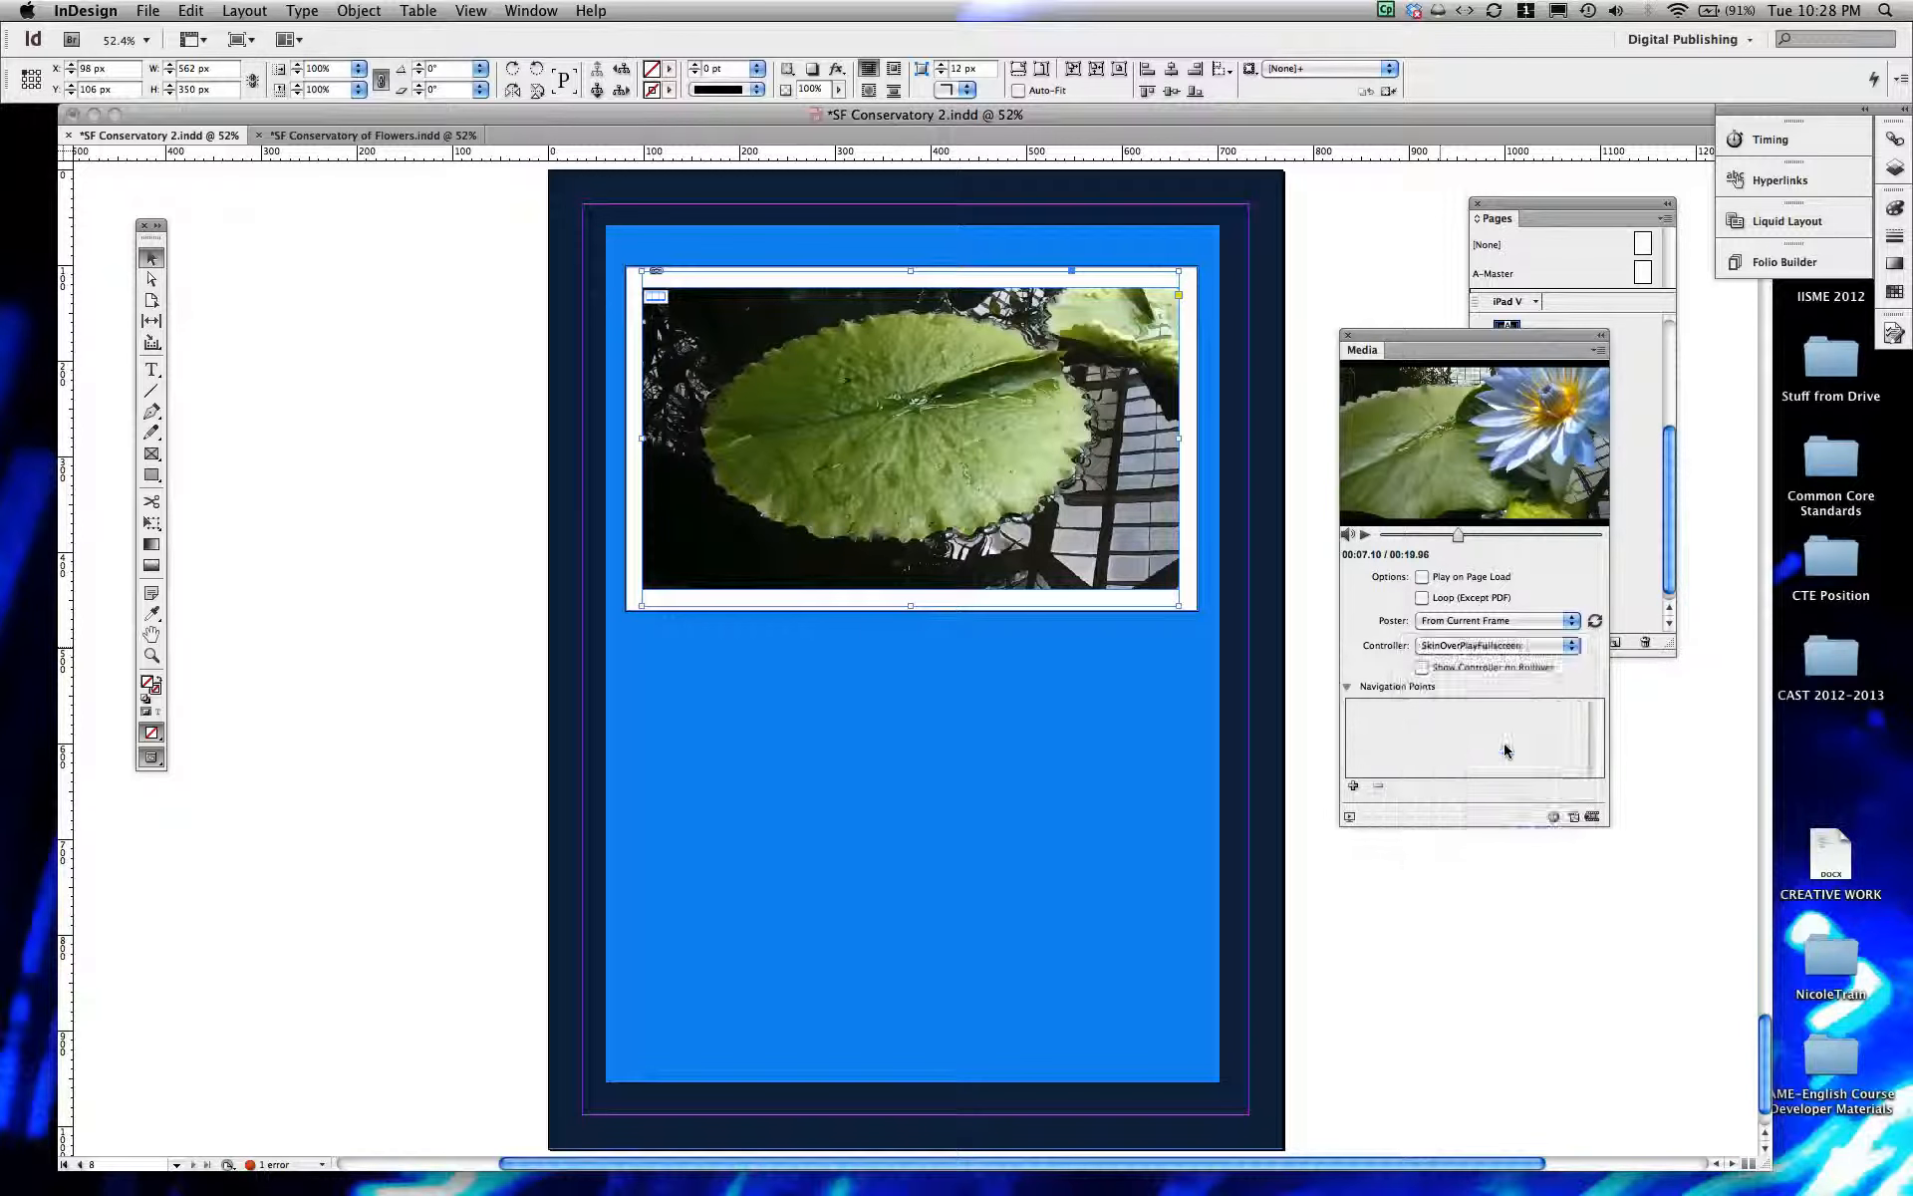
left_click(1349, 817)
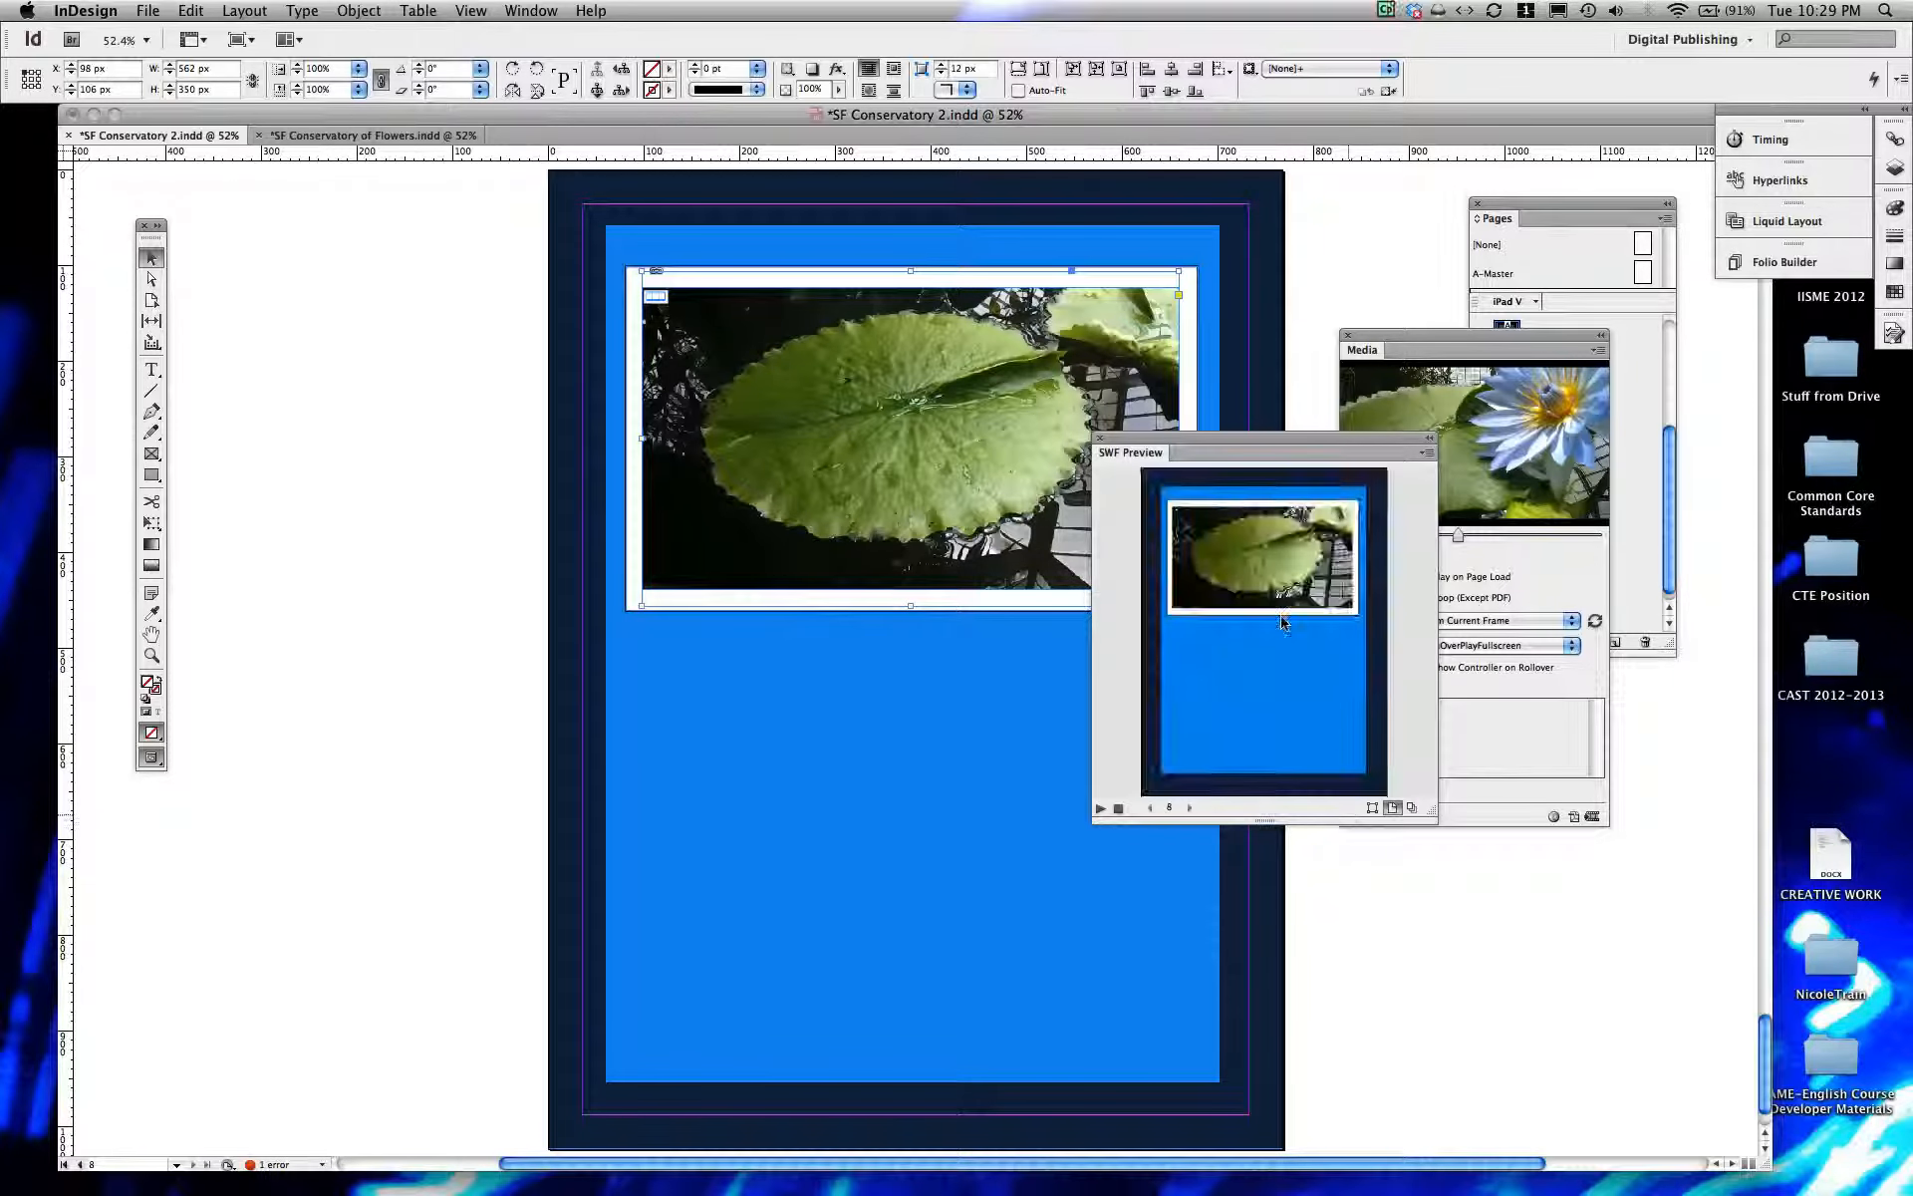
left_click(1098, 809)
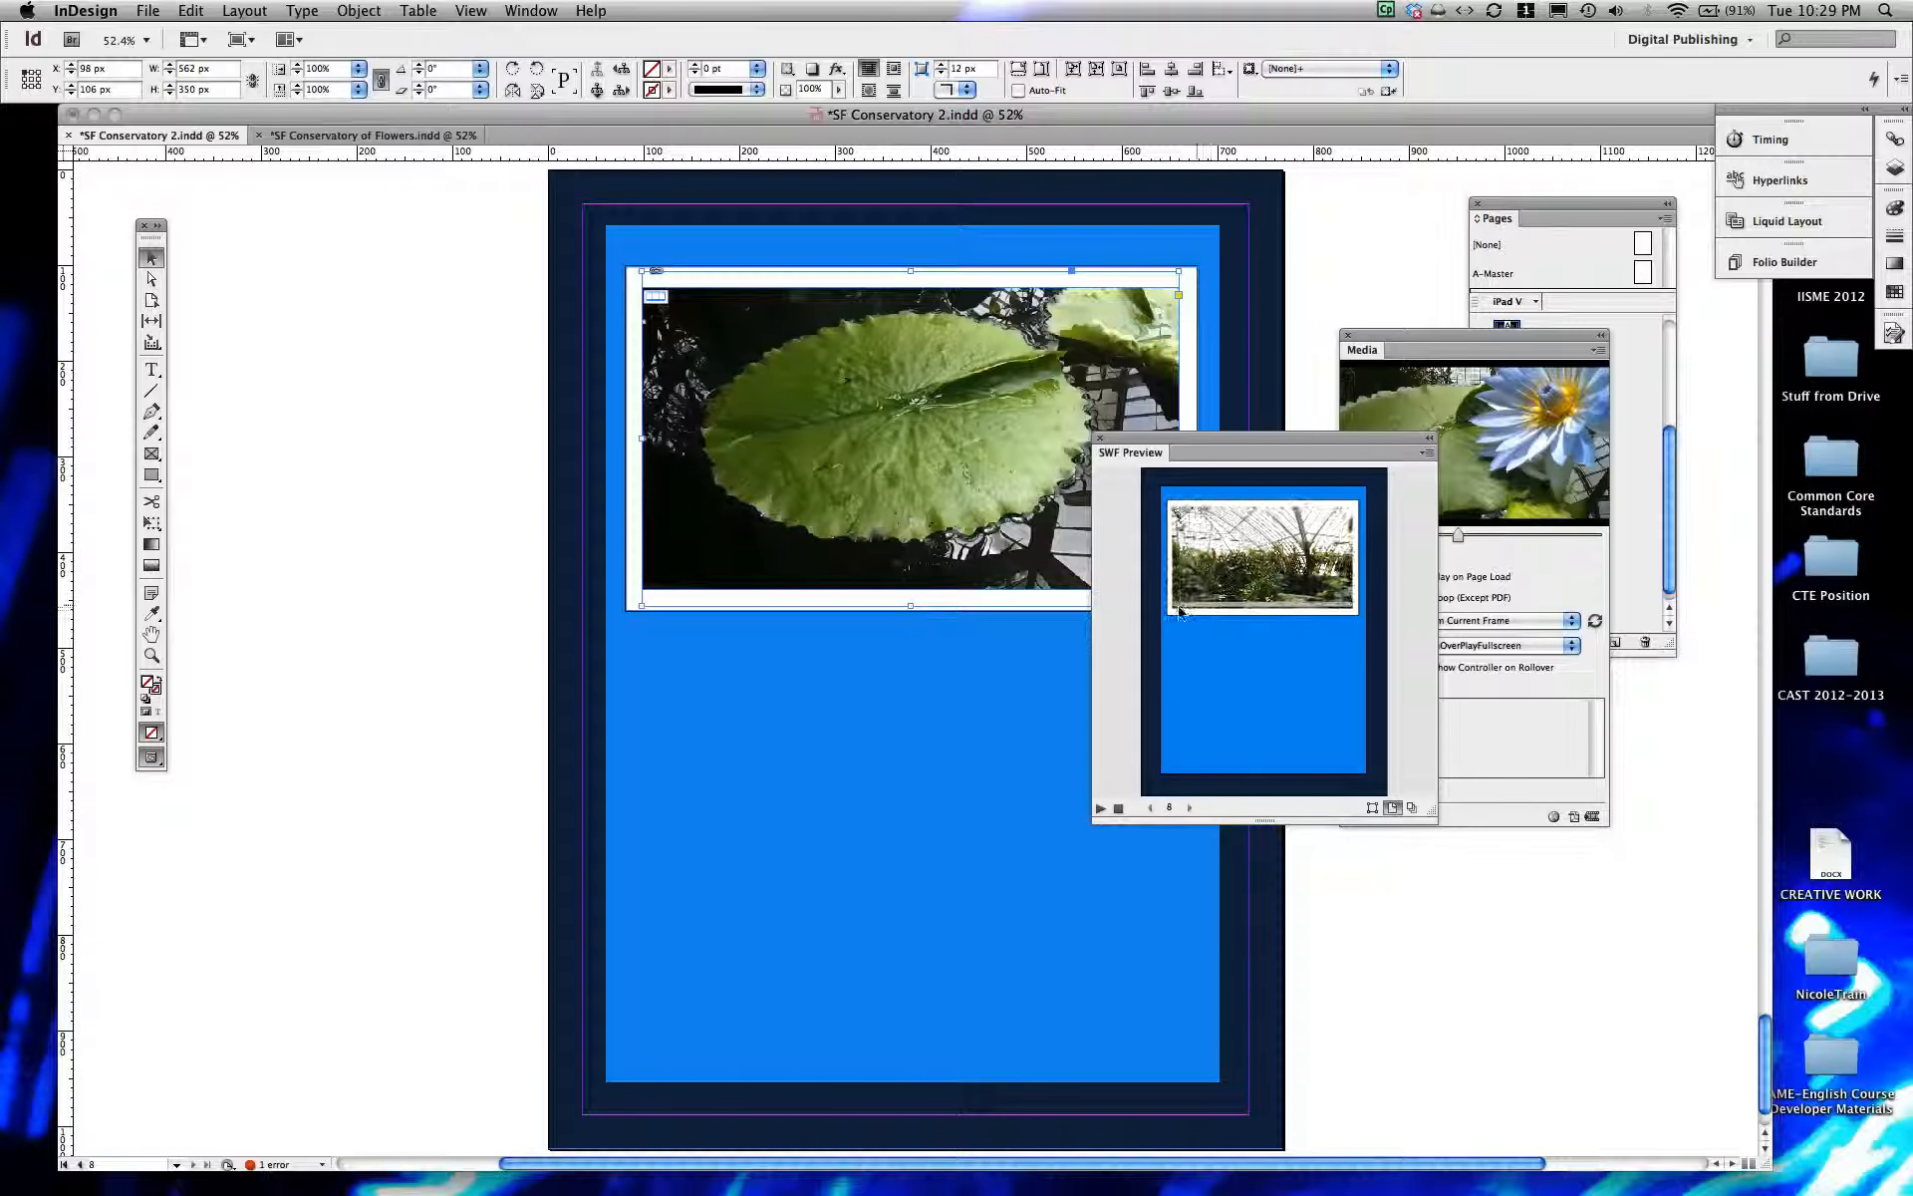
left_click(1096, 438)
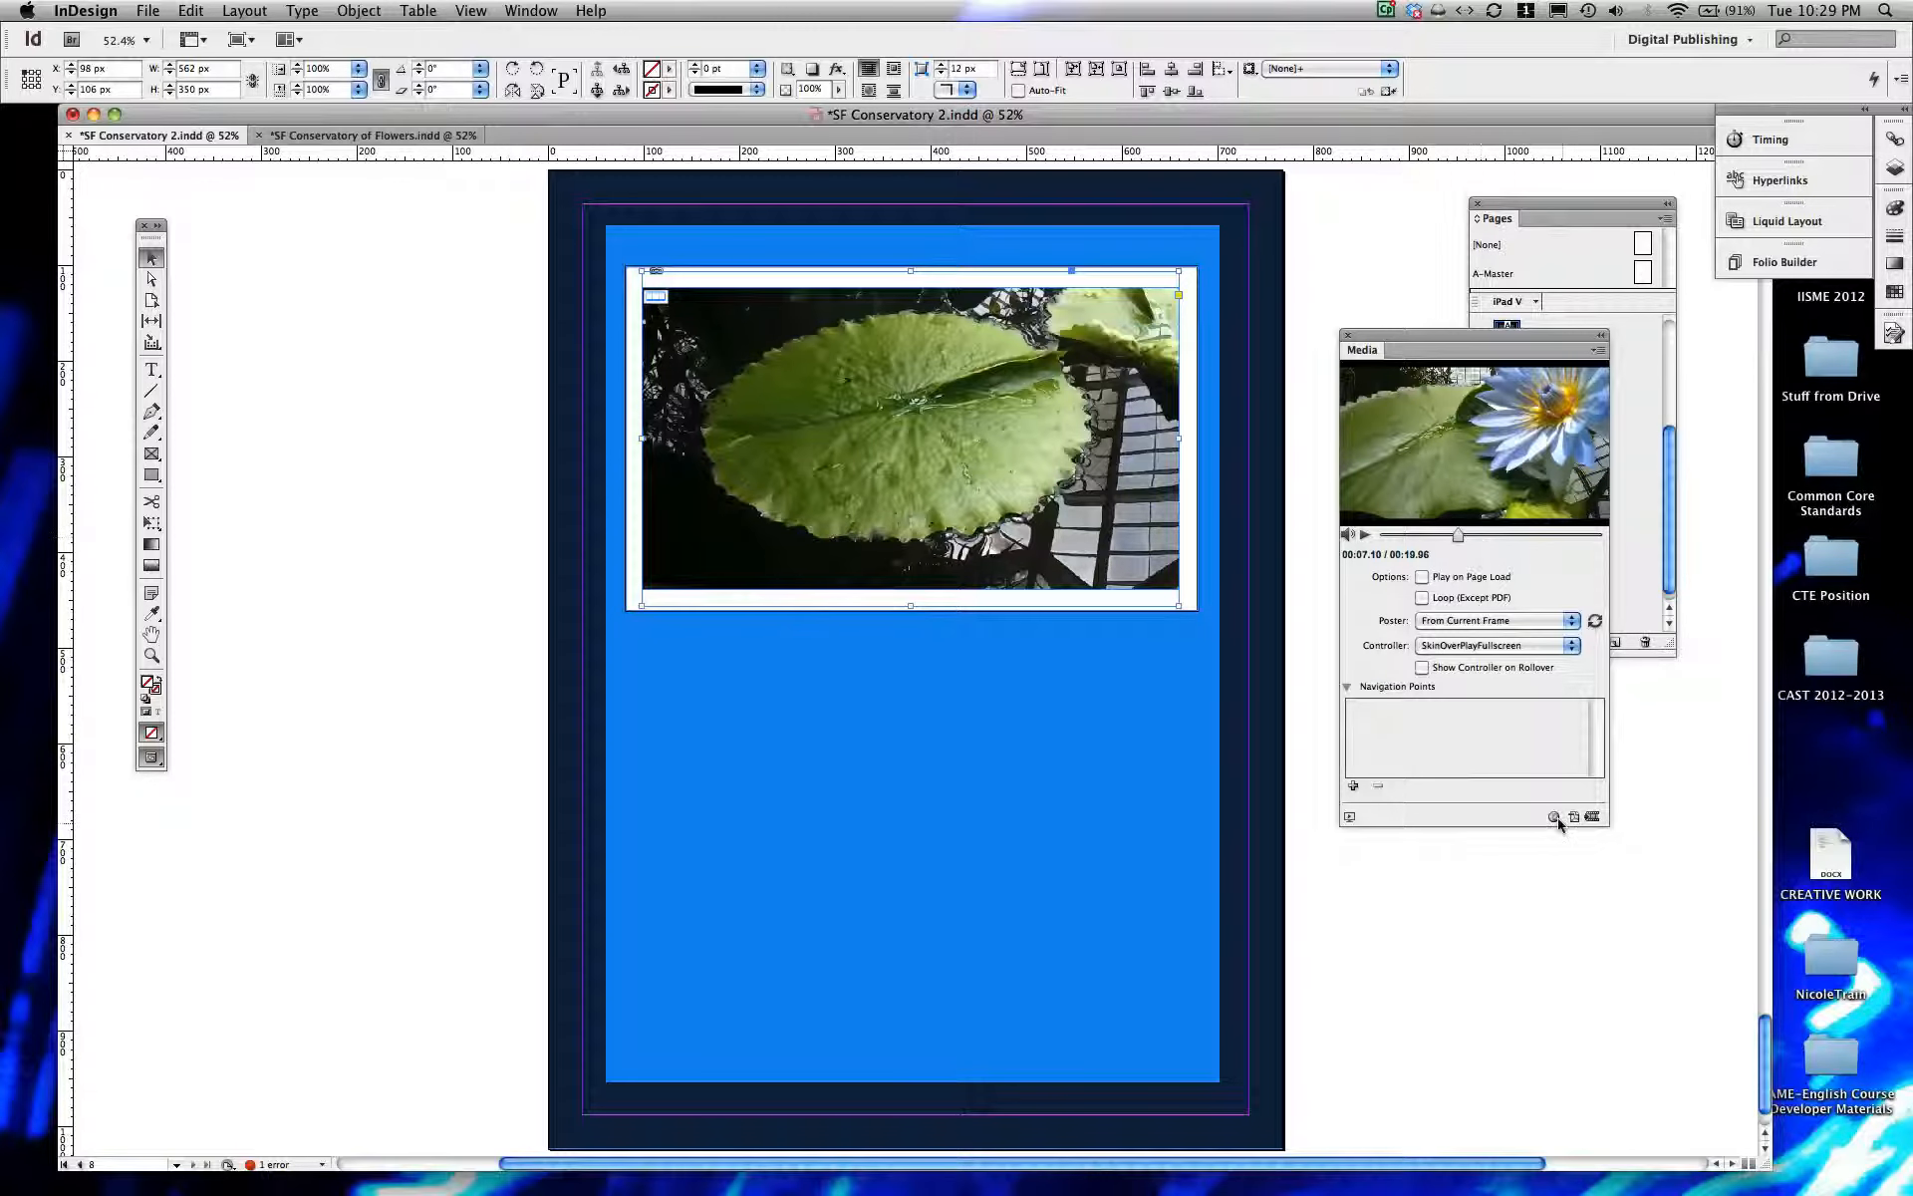
left_click(1421, 668)
left_click(1343, 335)
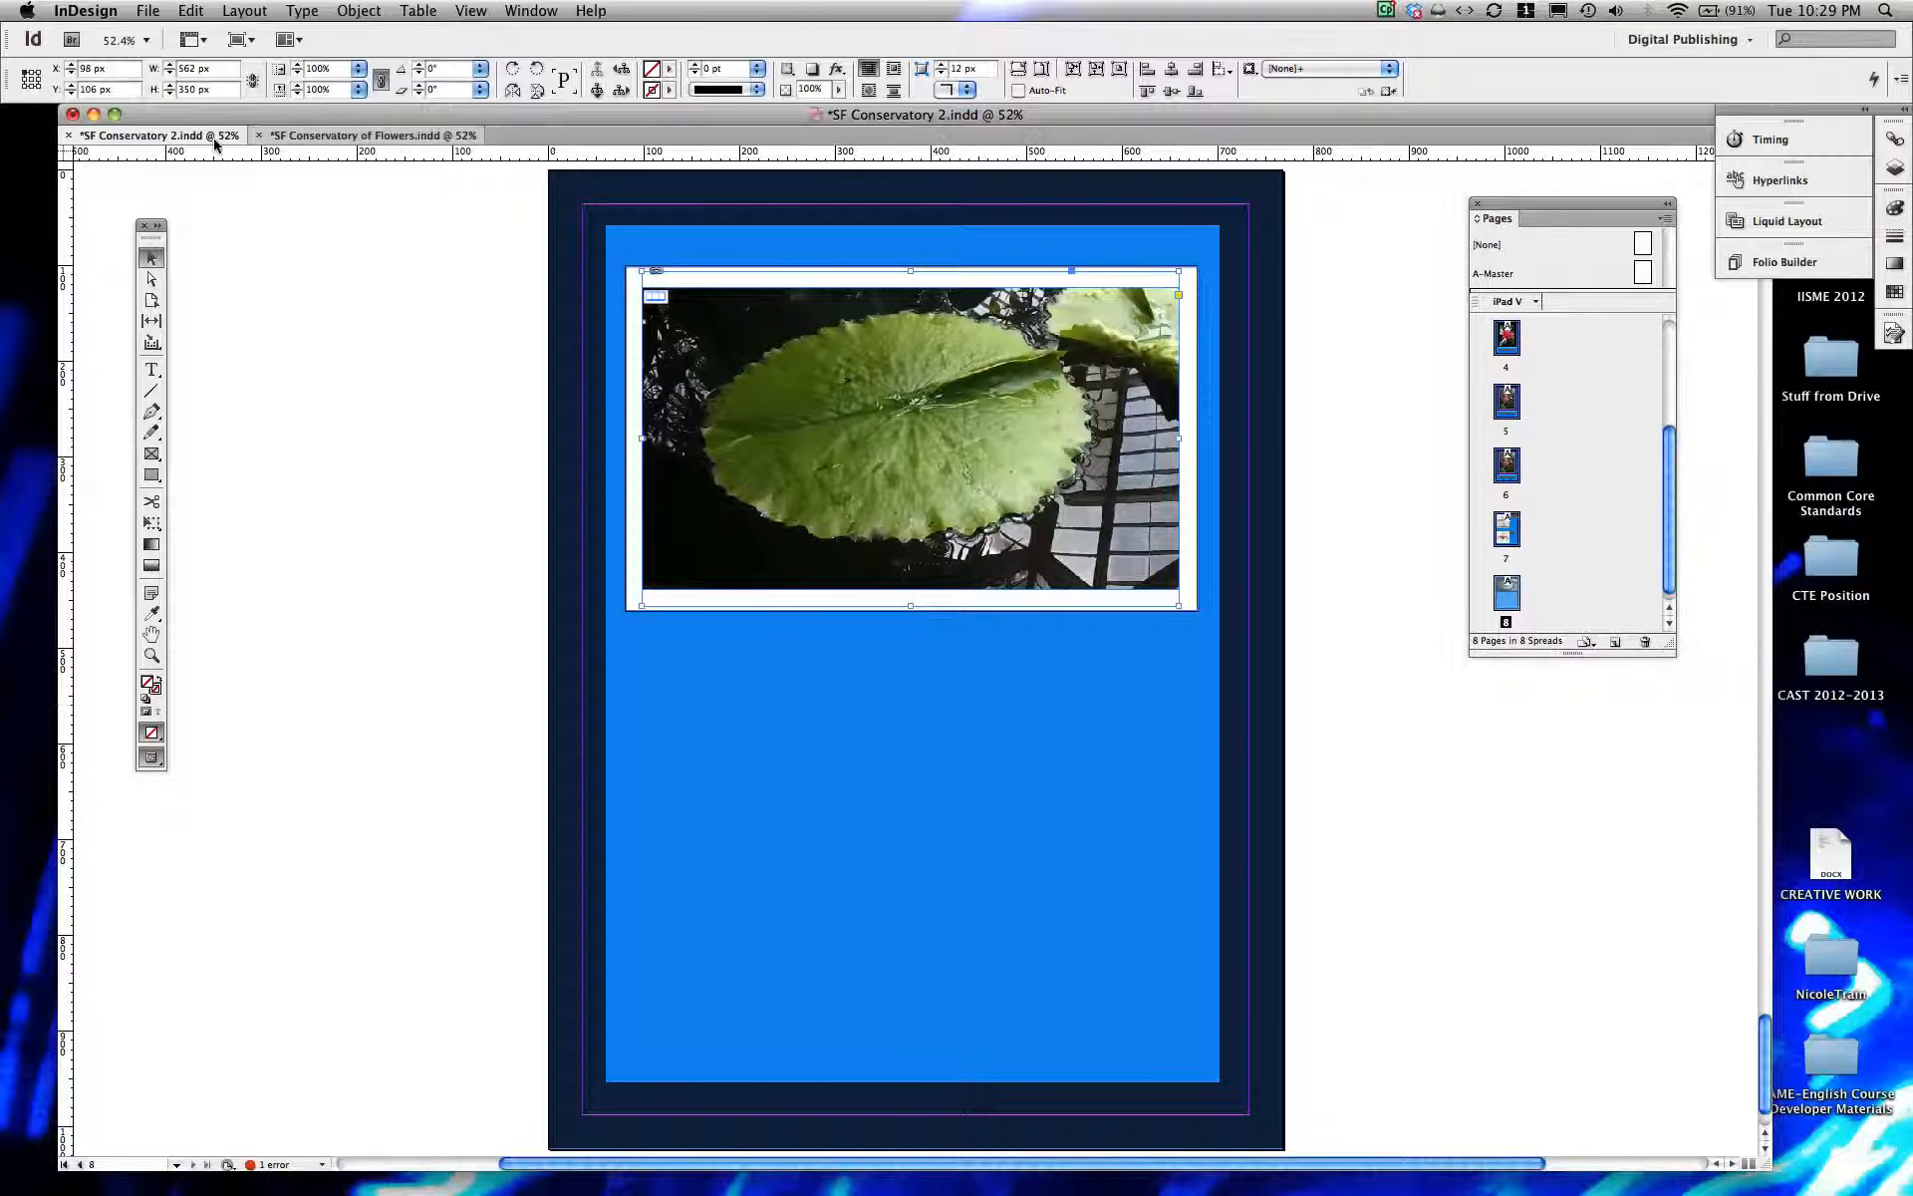
Step: After checking the original page, draw a heading text frame about 660 × 86 px below the video and set its font to Charlemagne Std
left_click(296, 136)
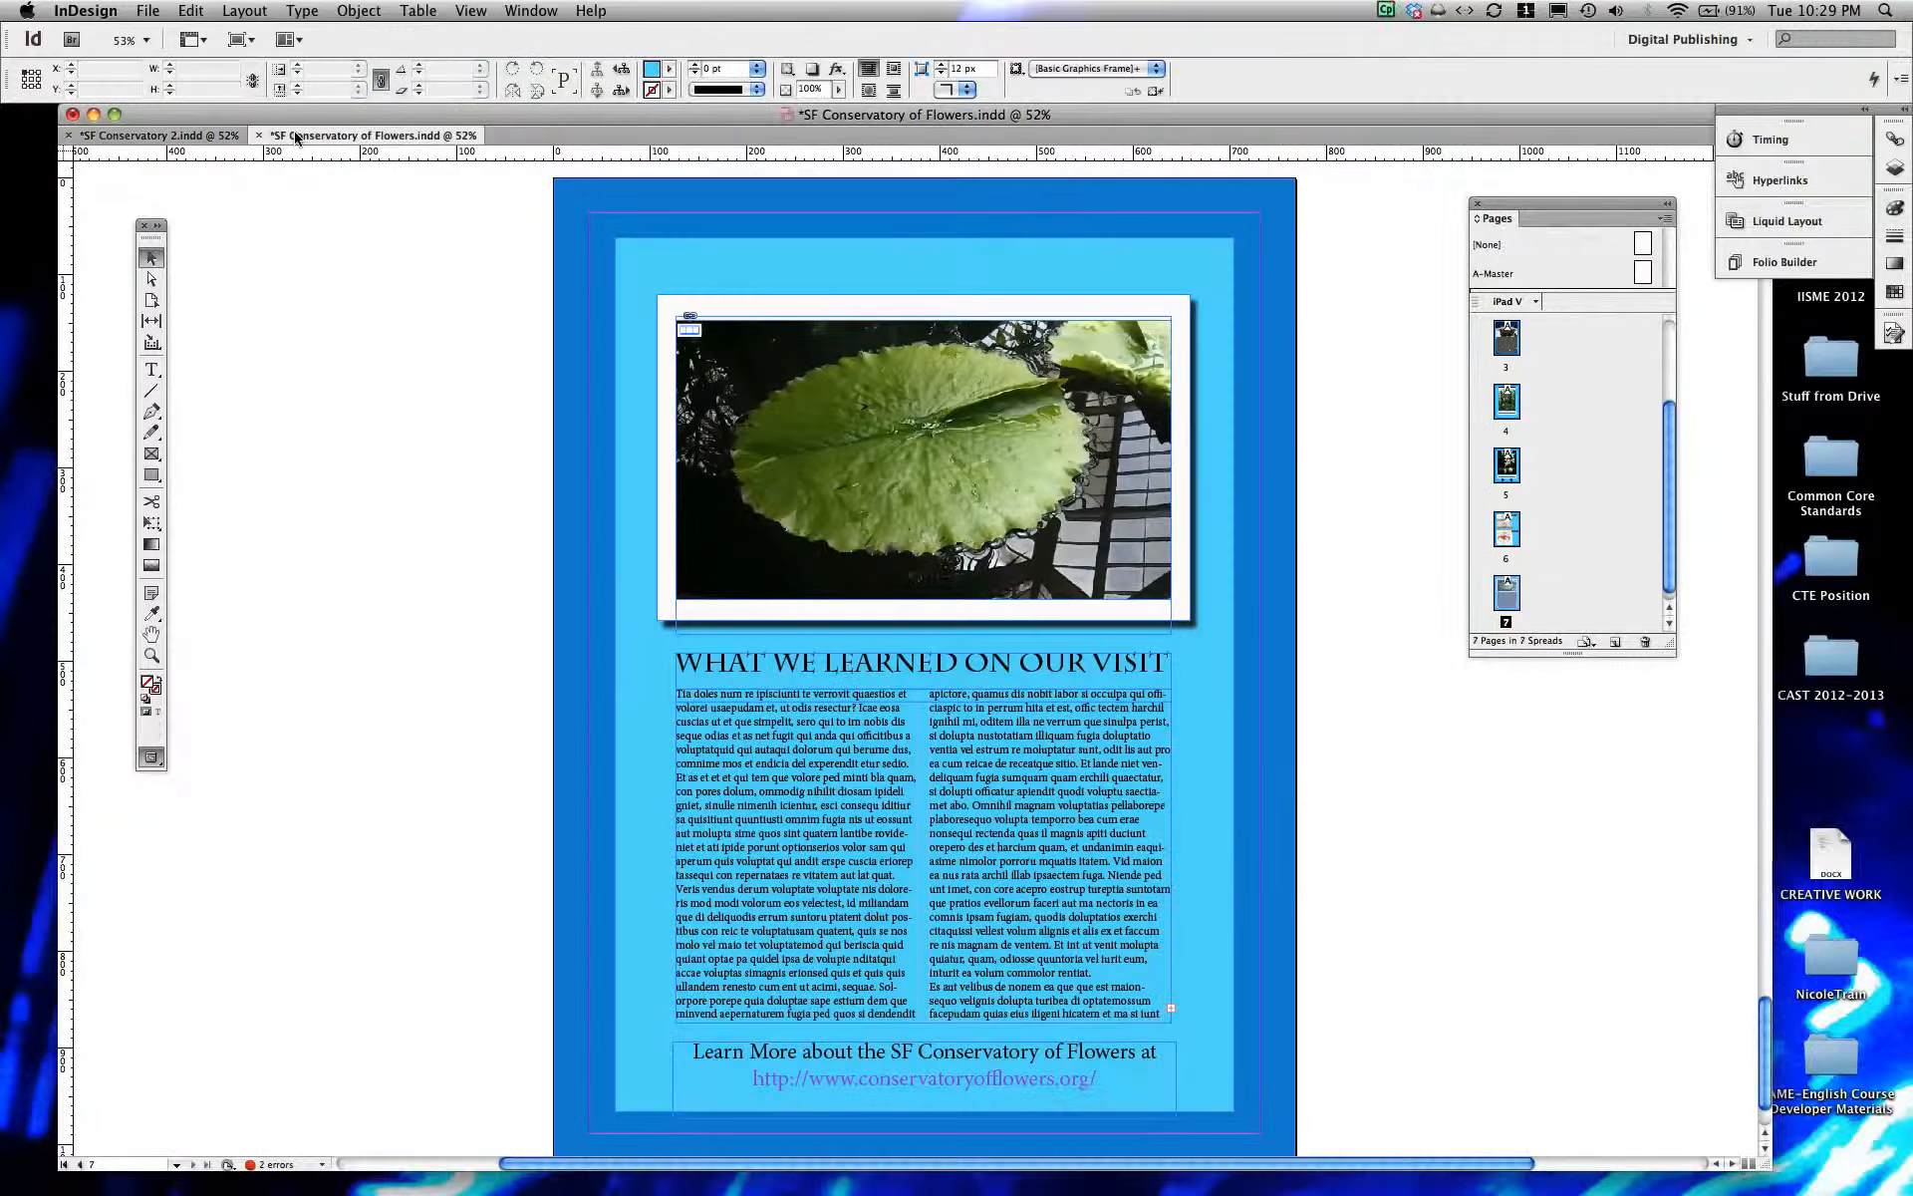
left_click(151, 135)
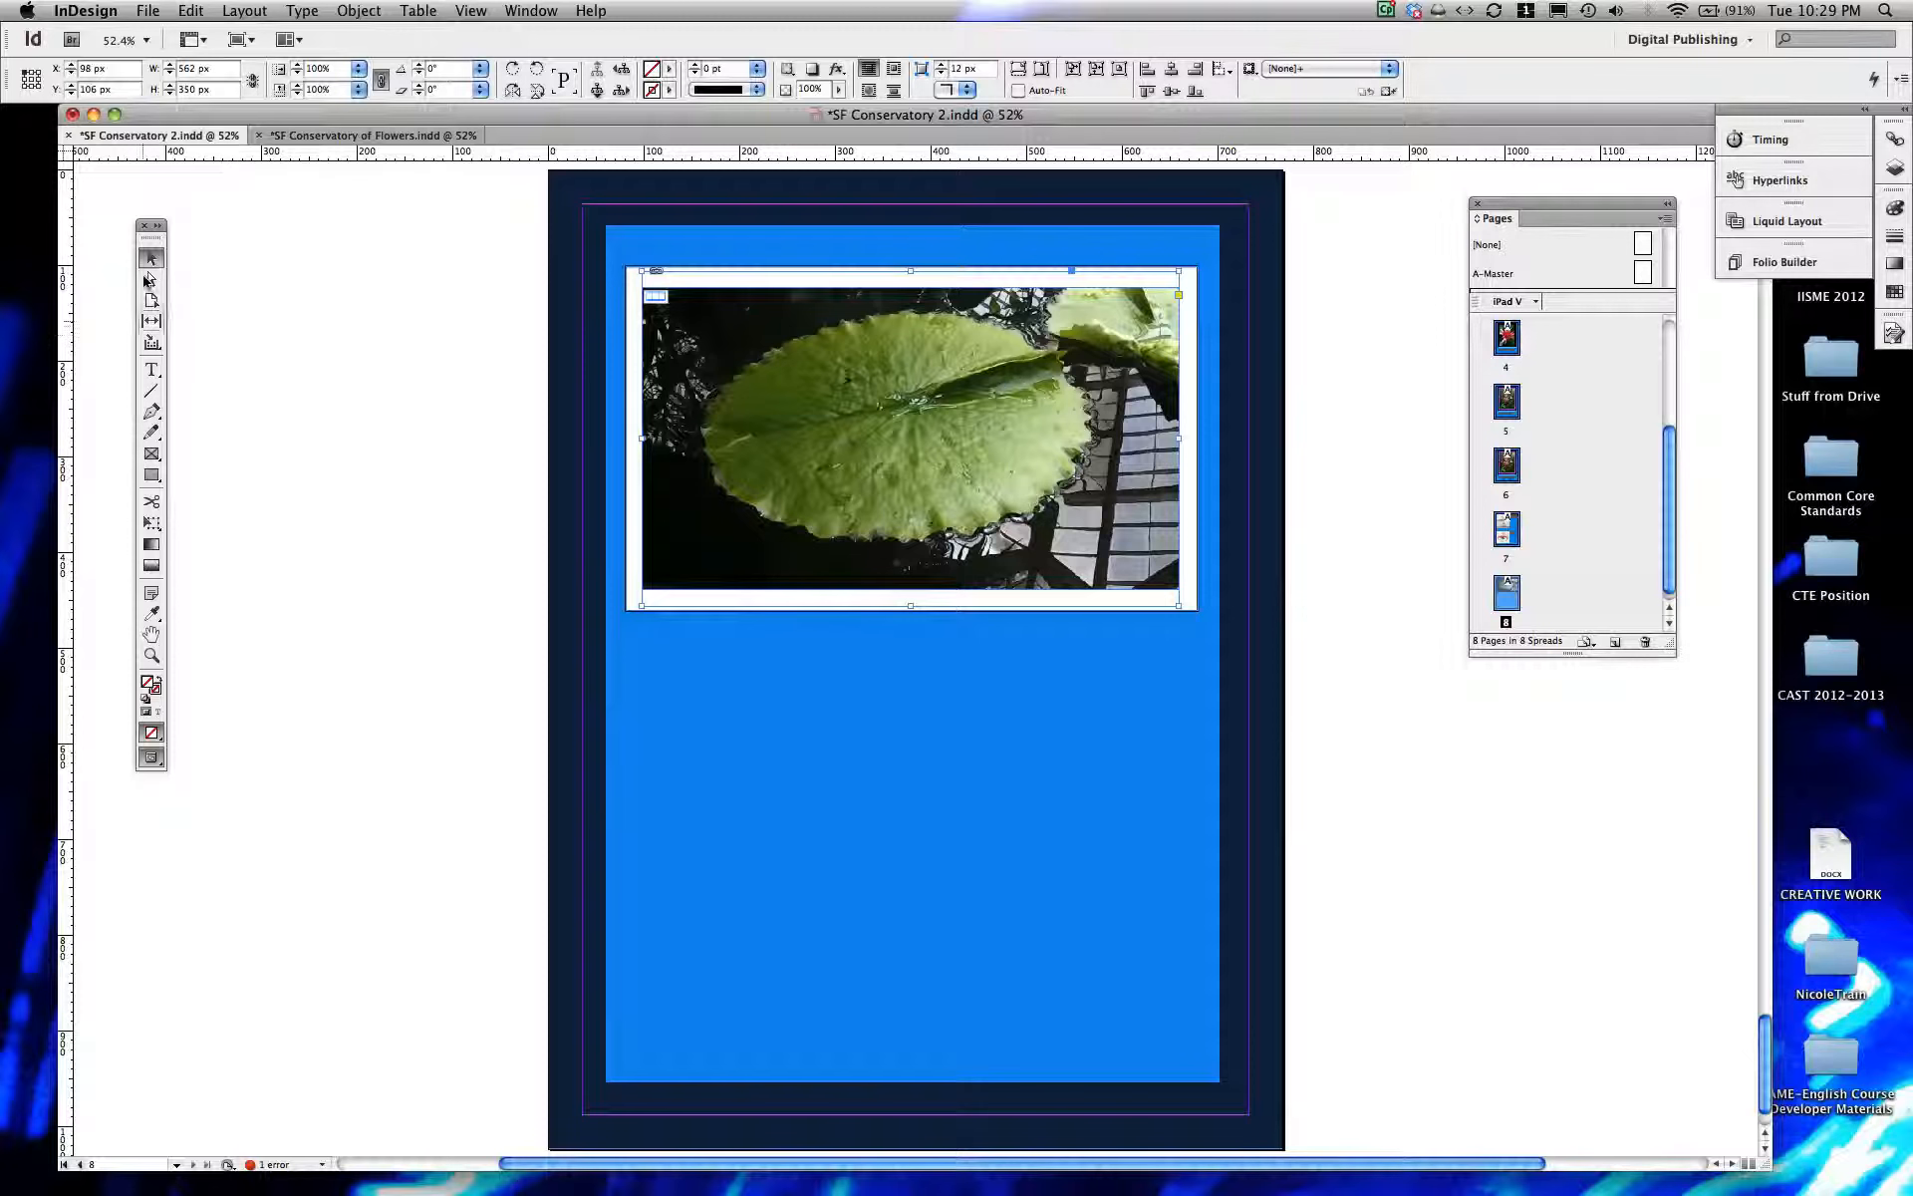
left_click(151, 370)
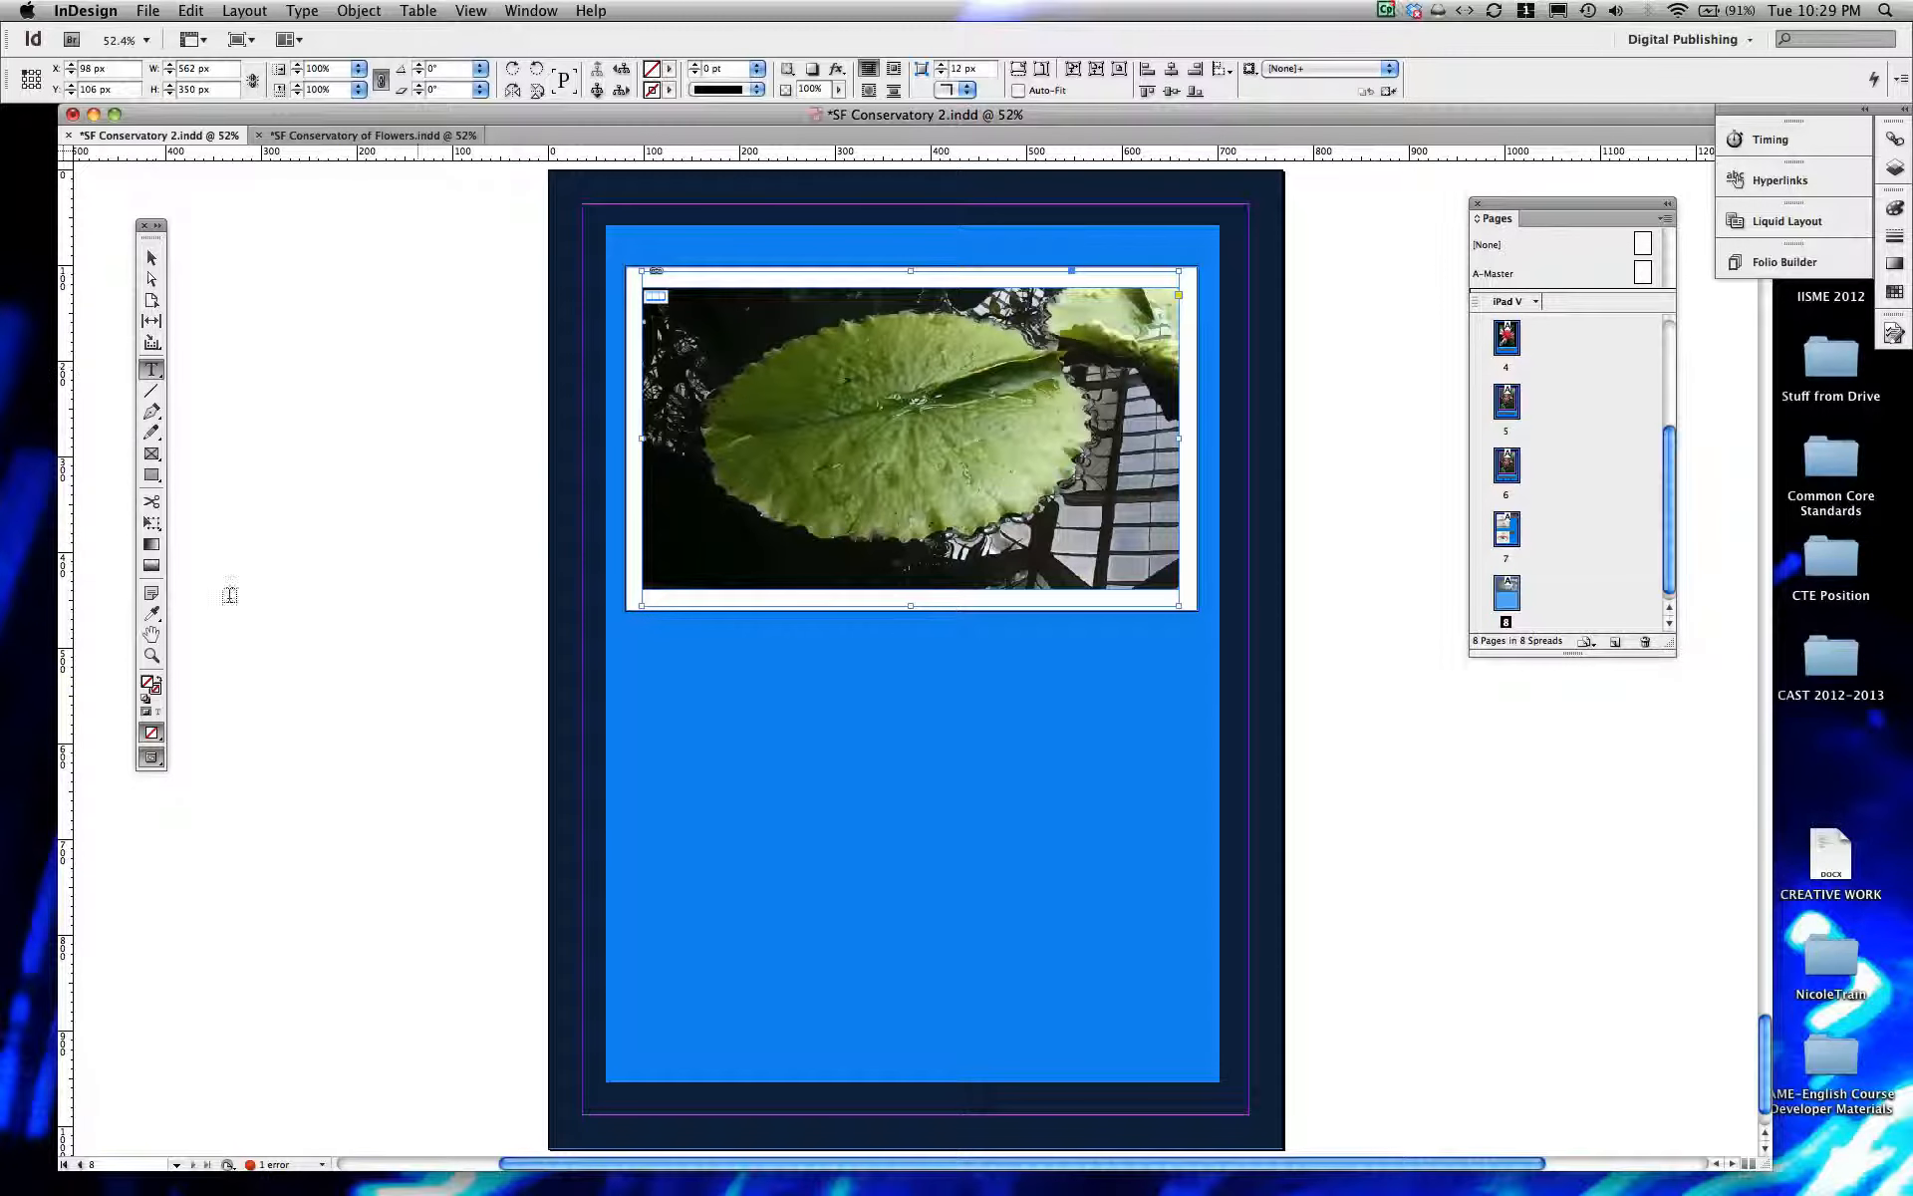
left_click_drag(332, 655, 954, 735)
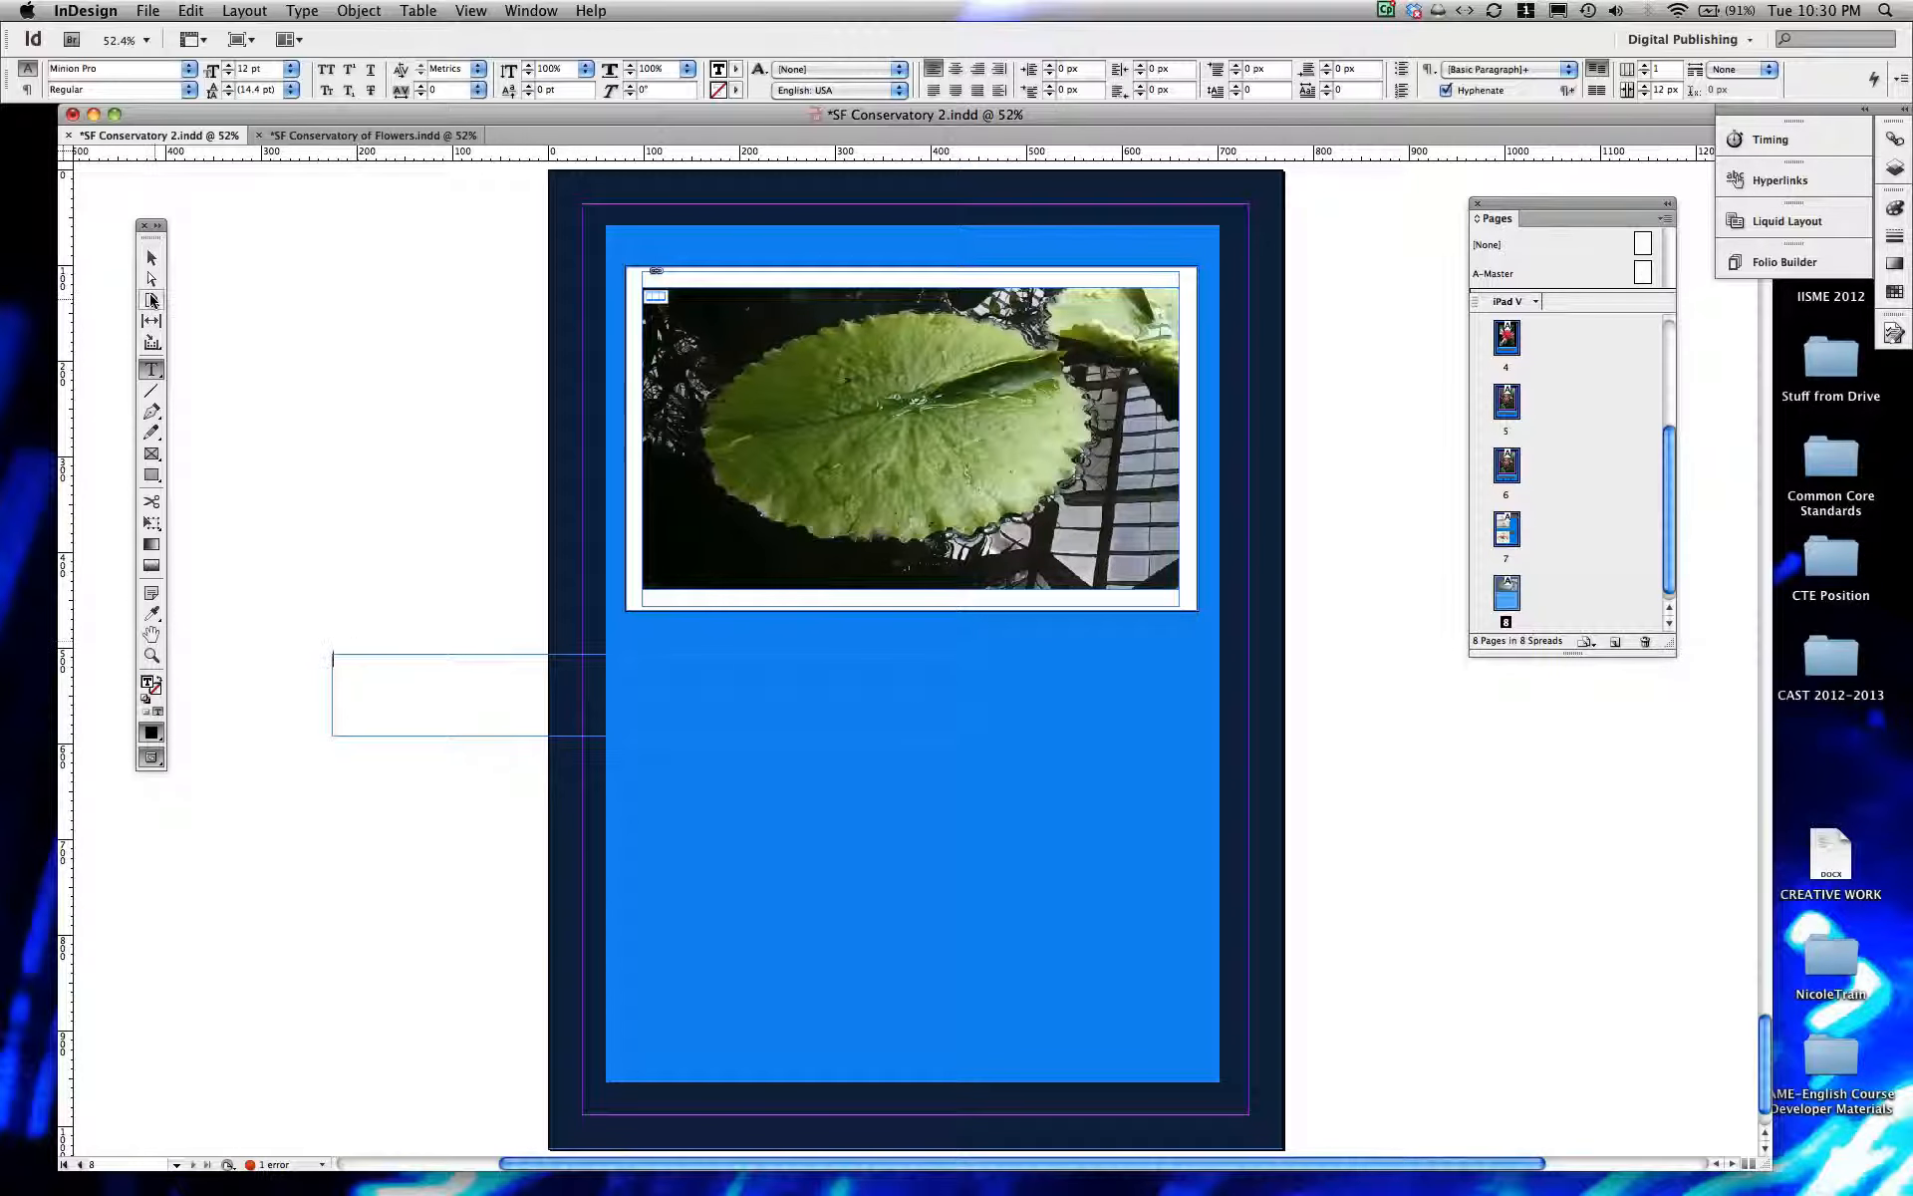
left_click(187, 68)
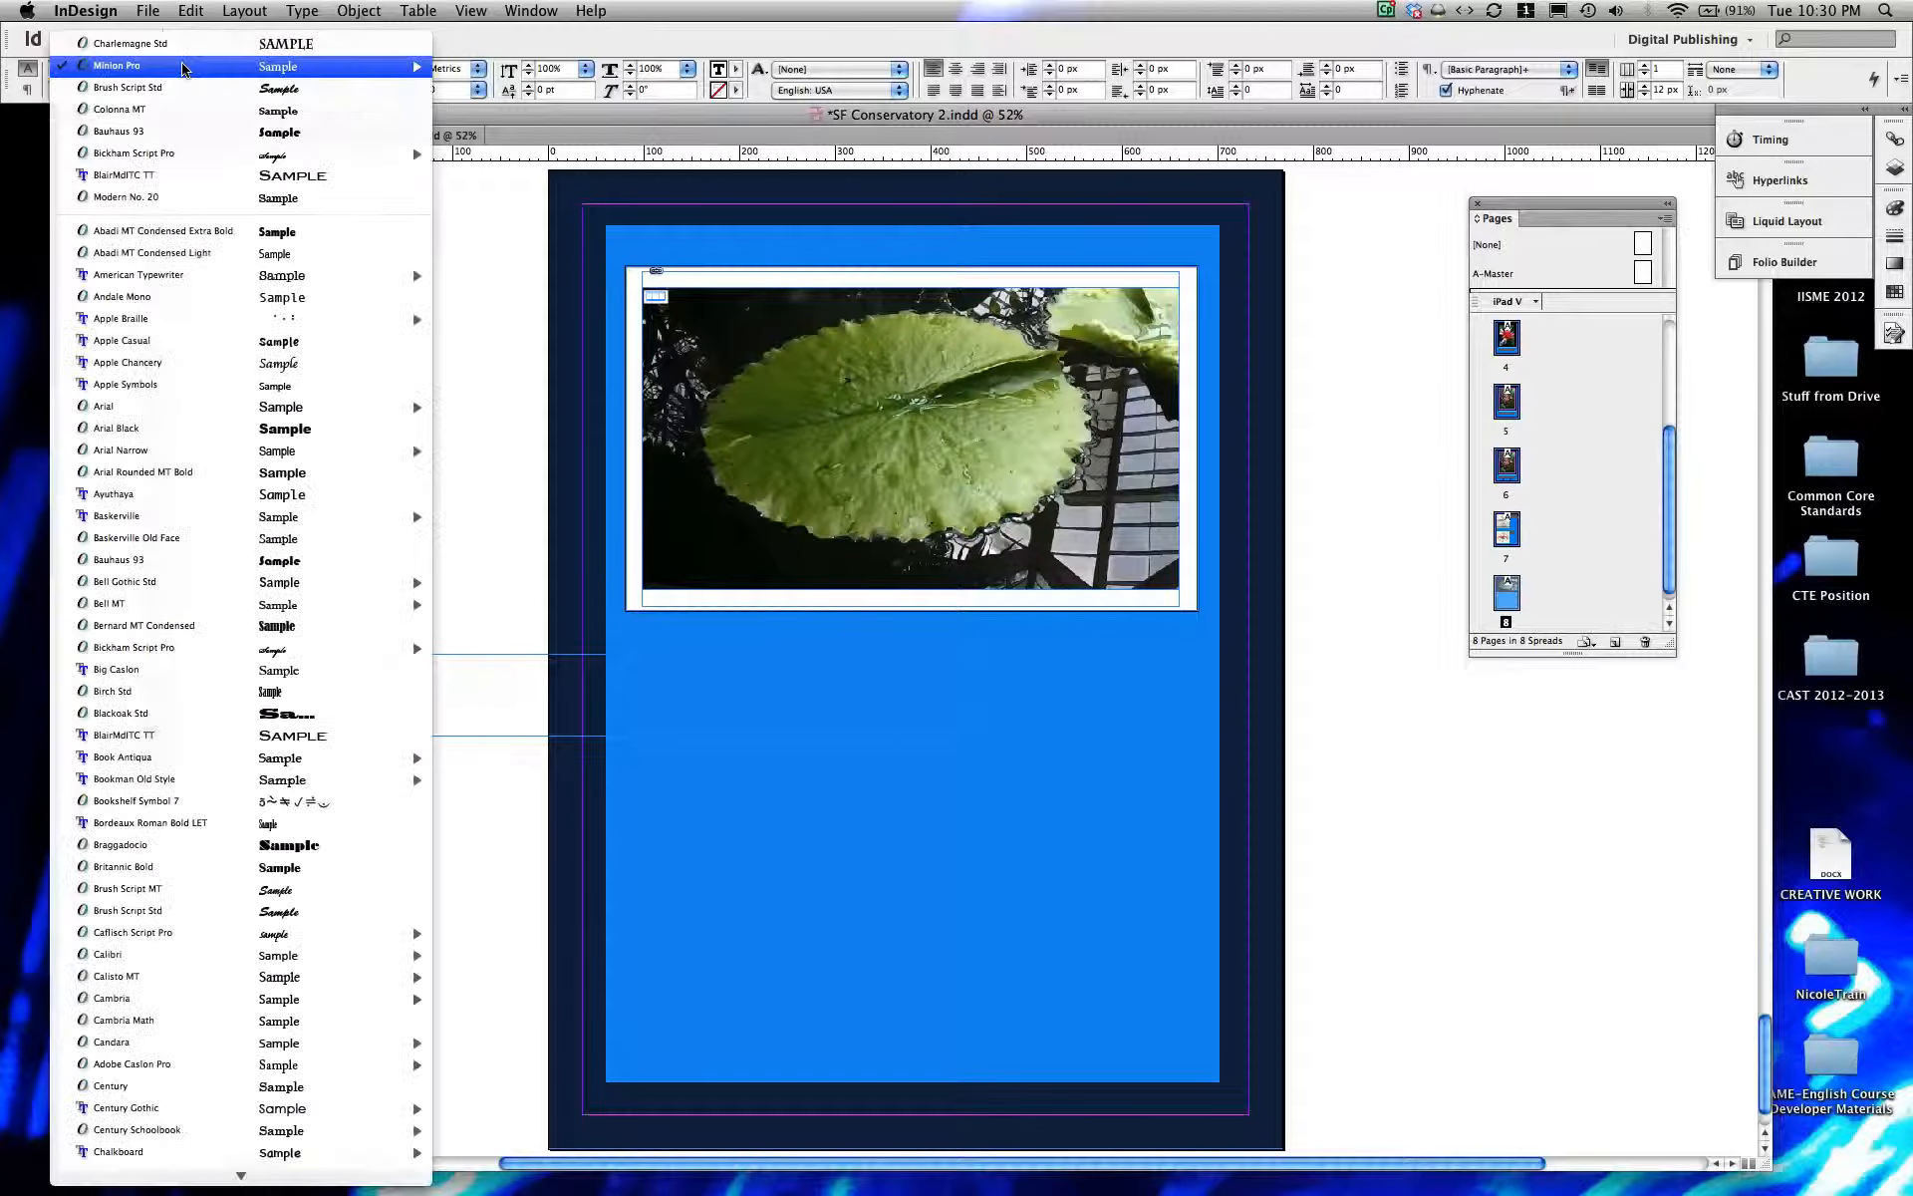
left_click(177, 43)
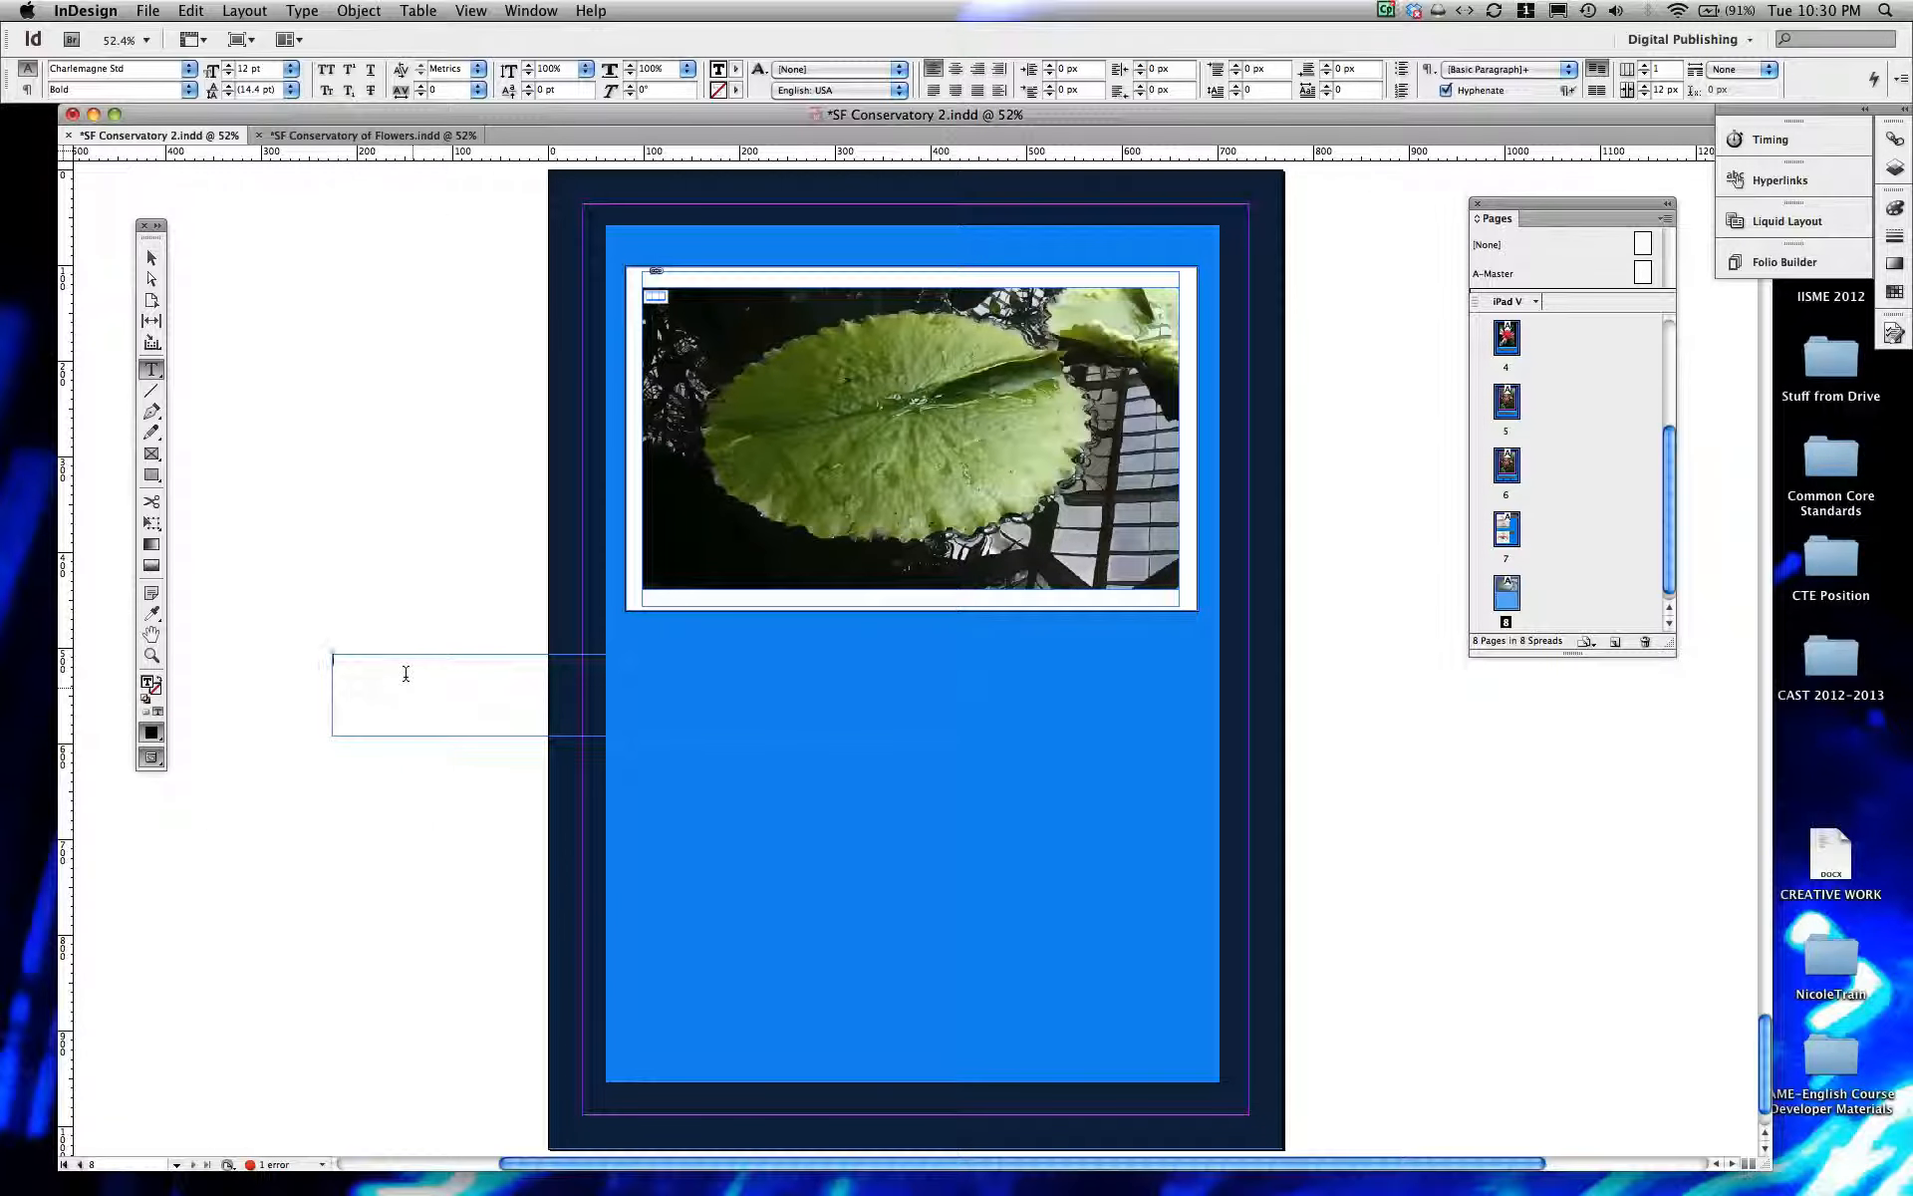
Step: Enter the heading "WHAT WE LEARNED ON OUR TRIP" in the new text frame
type("WHAT")
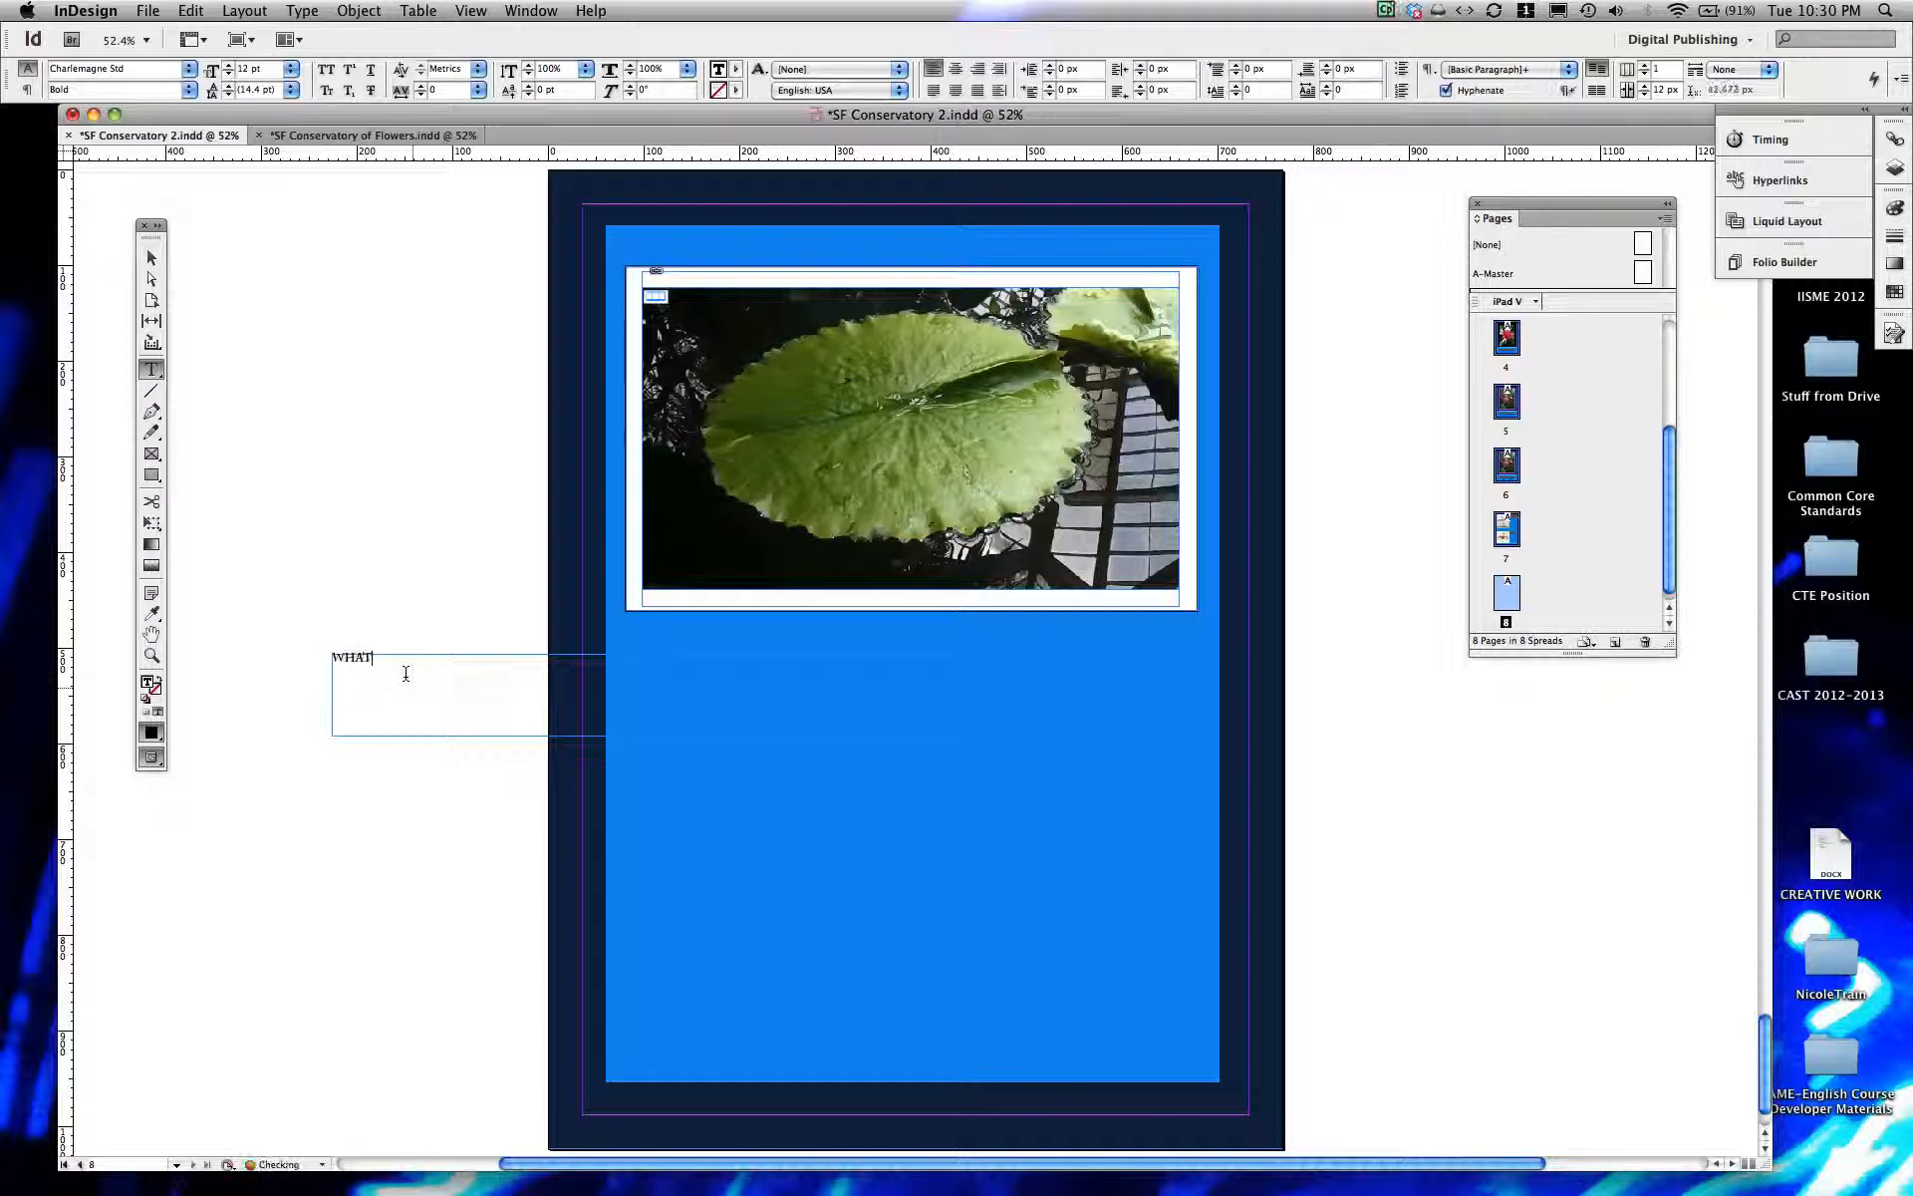
type(" WE LEARNED ON OUR")
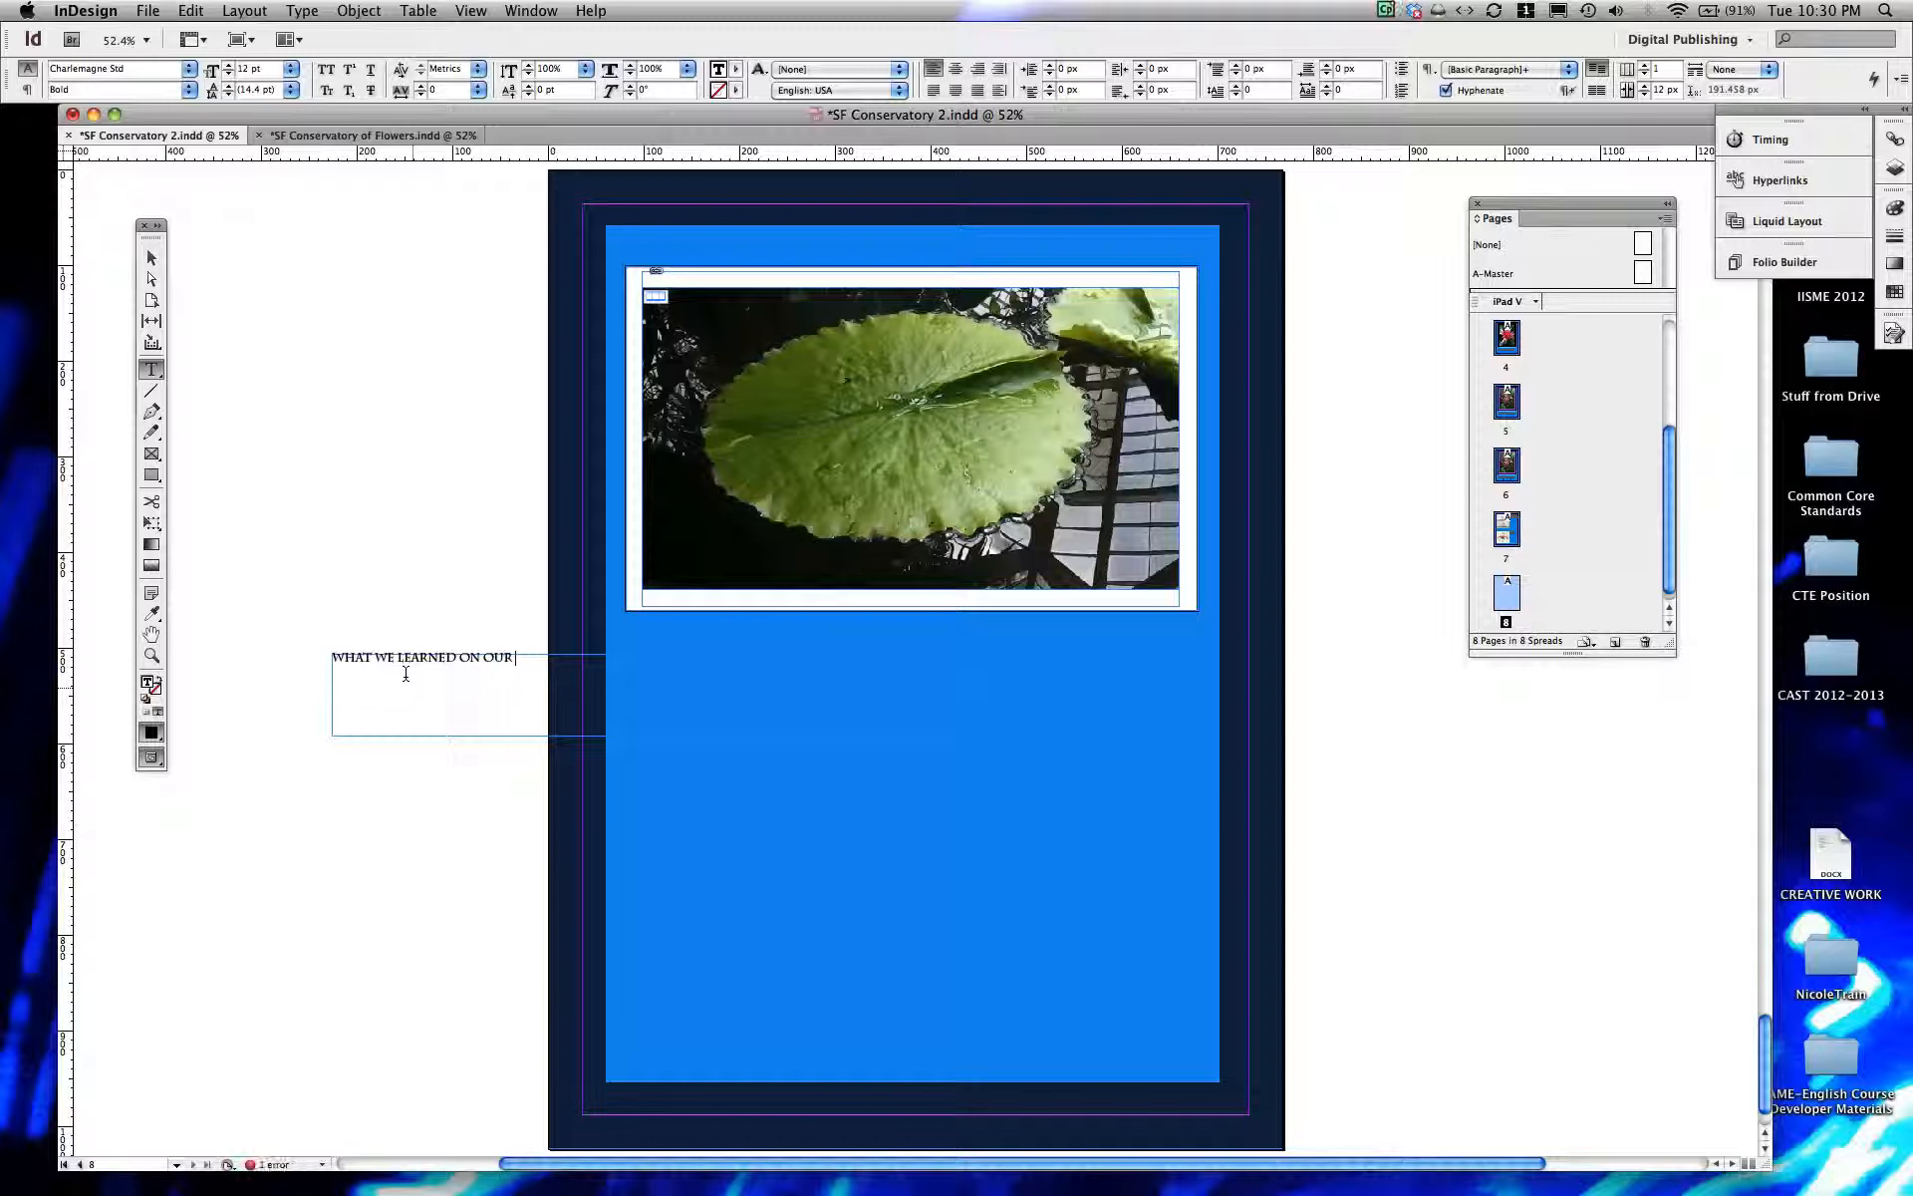
type(" TRIP TO THE CON")
key("BackSpace")
key("BackSpace")
key("BackSpace")
key("BackSpace")
key("BackSpace")
key("BackSpace")
key("BackSpace")
key("BackSpace")
Step: Enlarge the whole heading's text to 33 pt
left_click_drag(537, 649, 282, 645)
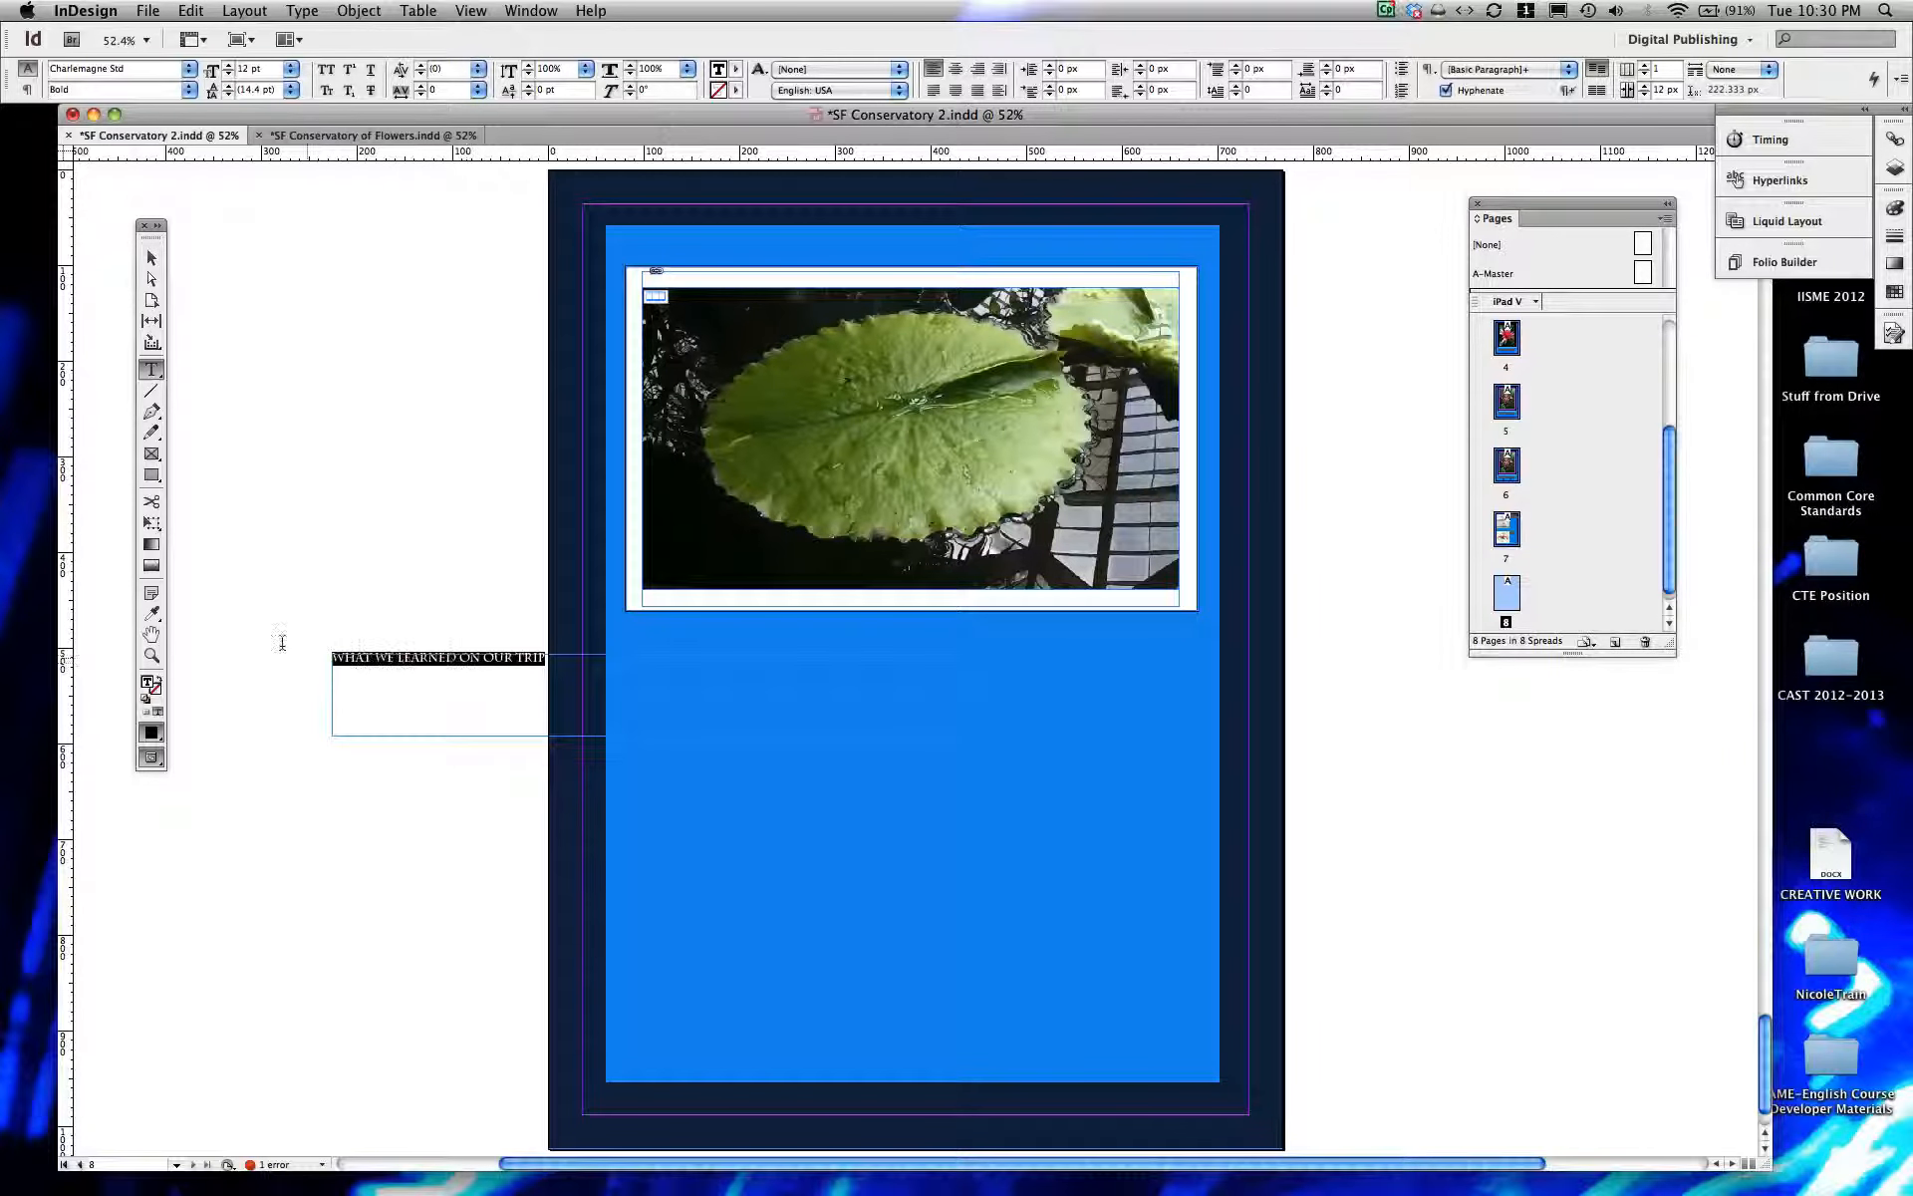
left_click(228, 64)
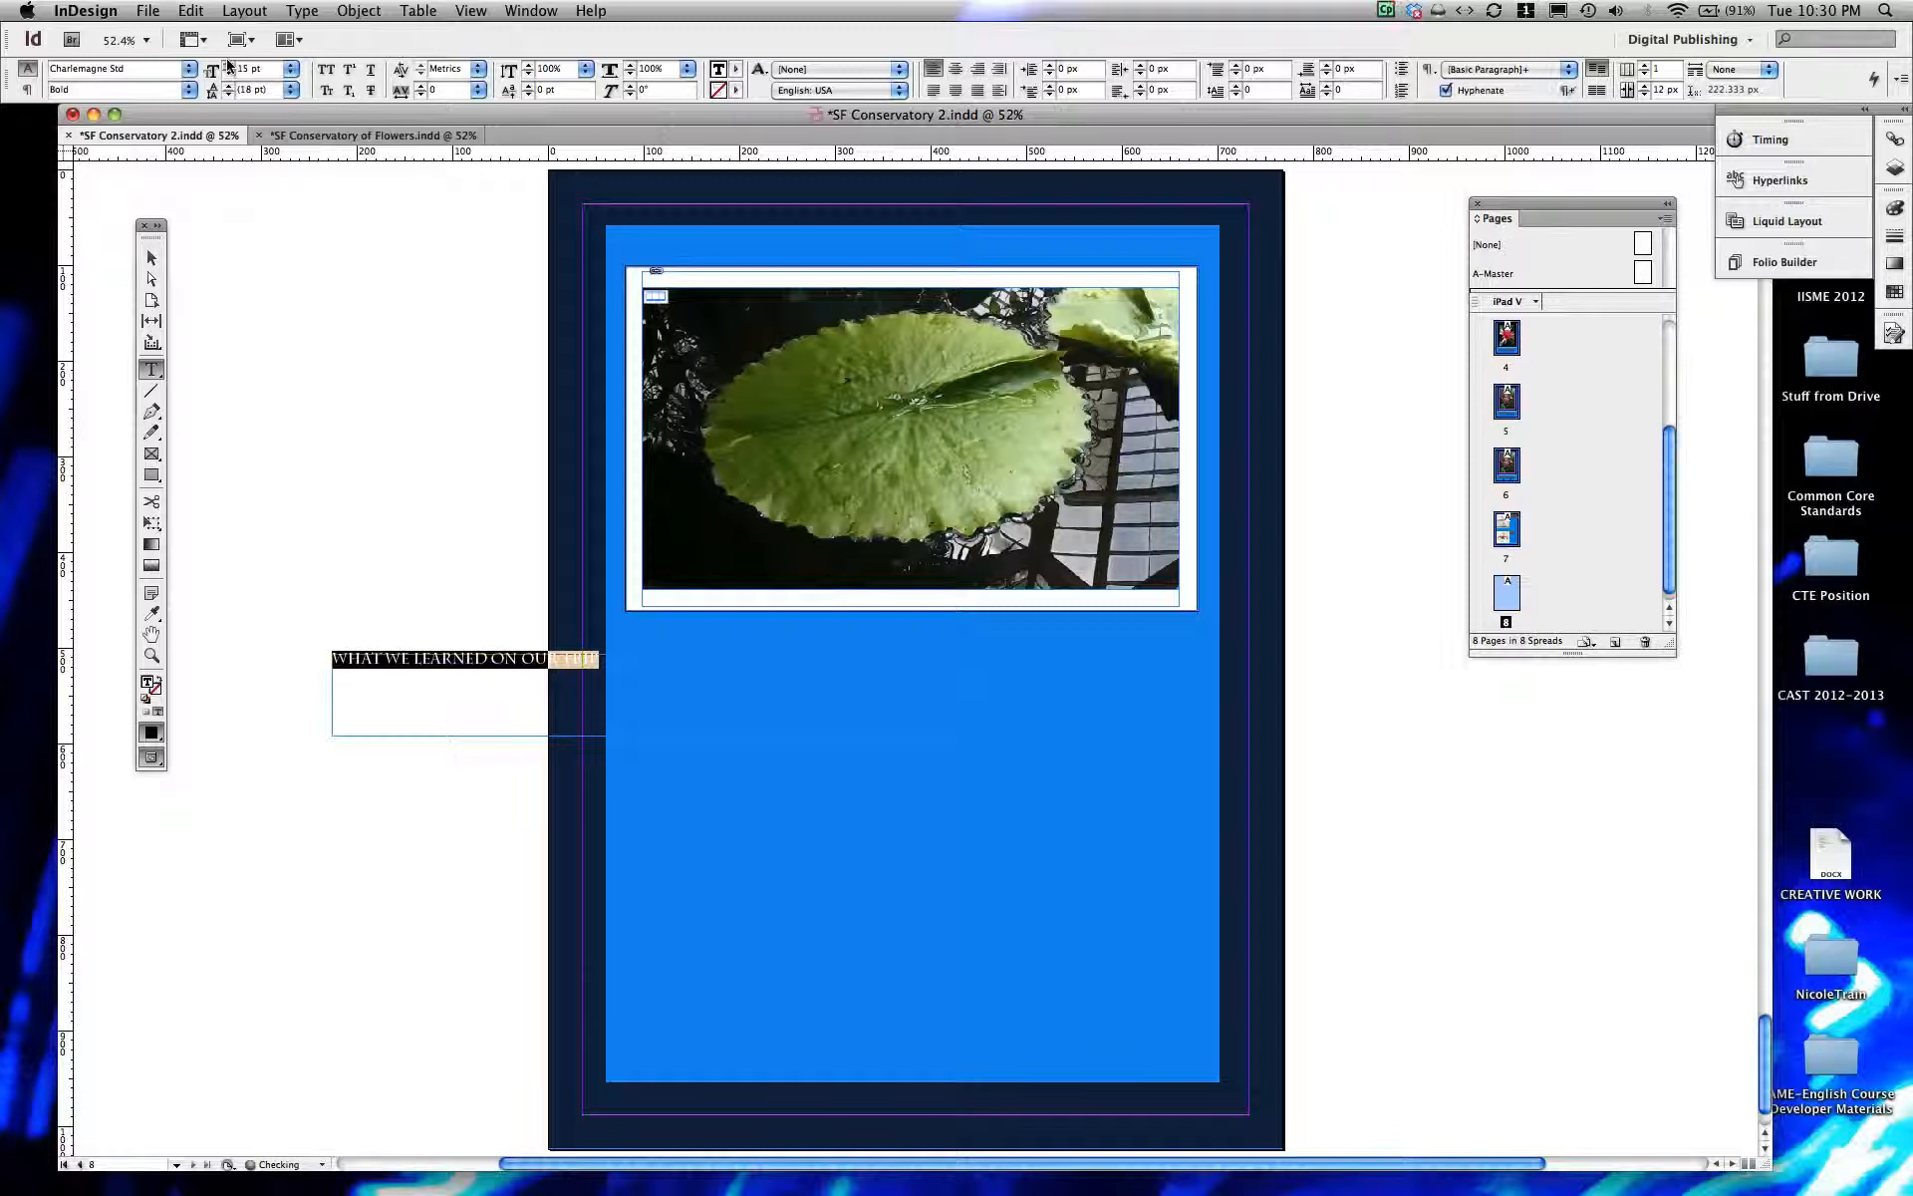
left_click(228, 64)
left_click(228, 63)
left_click(228, 64)
left_click(228, 64)
left_click(229, 64)
left_click(228, 64)
left_click(228, 63)
left_click(228, 64)
left_click(228, 64)
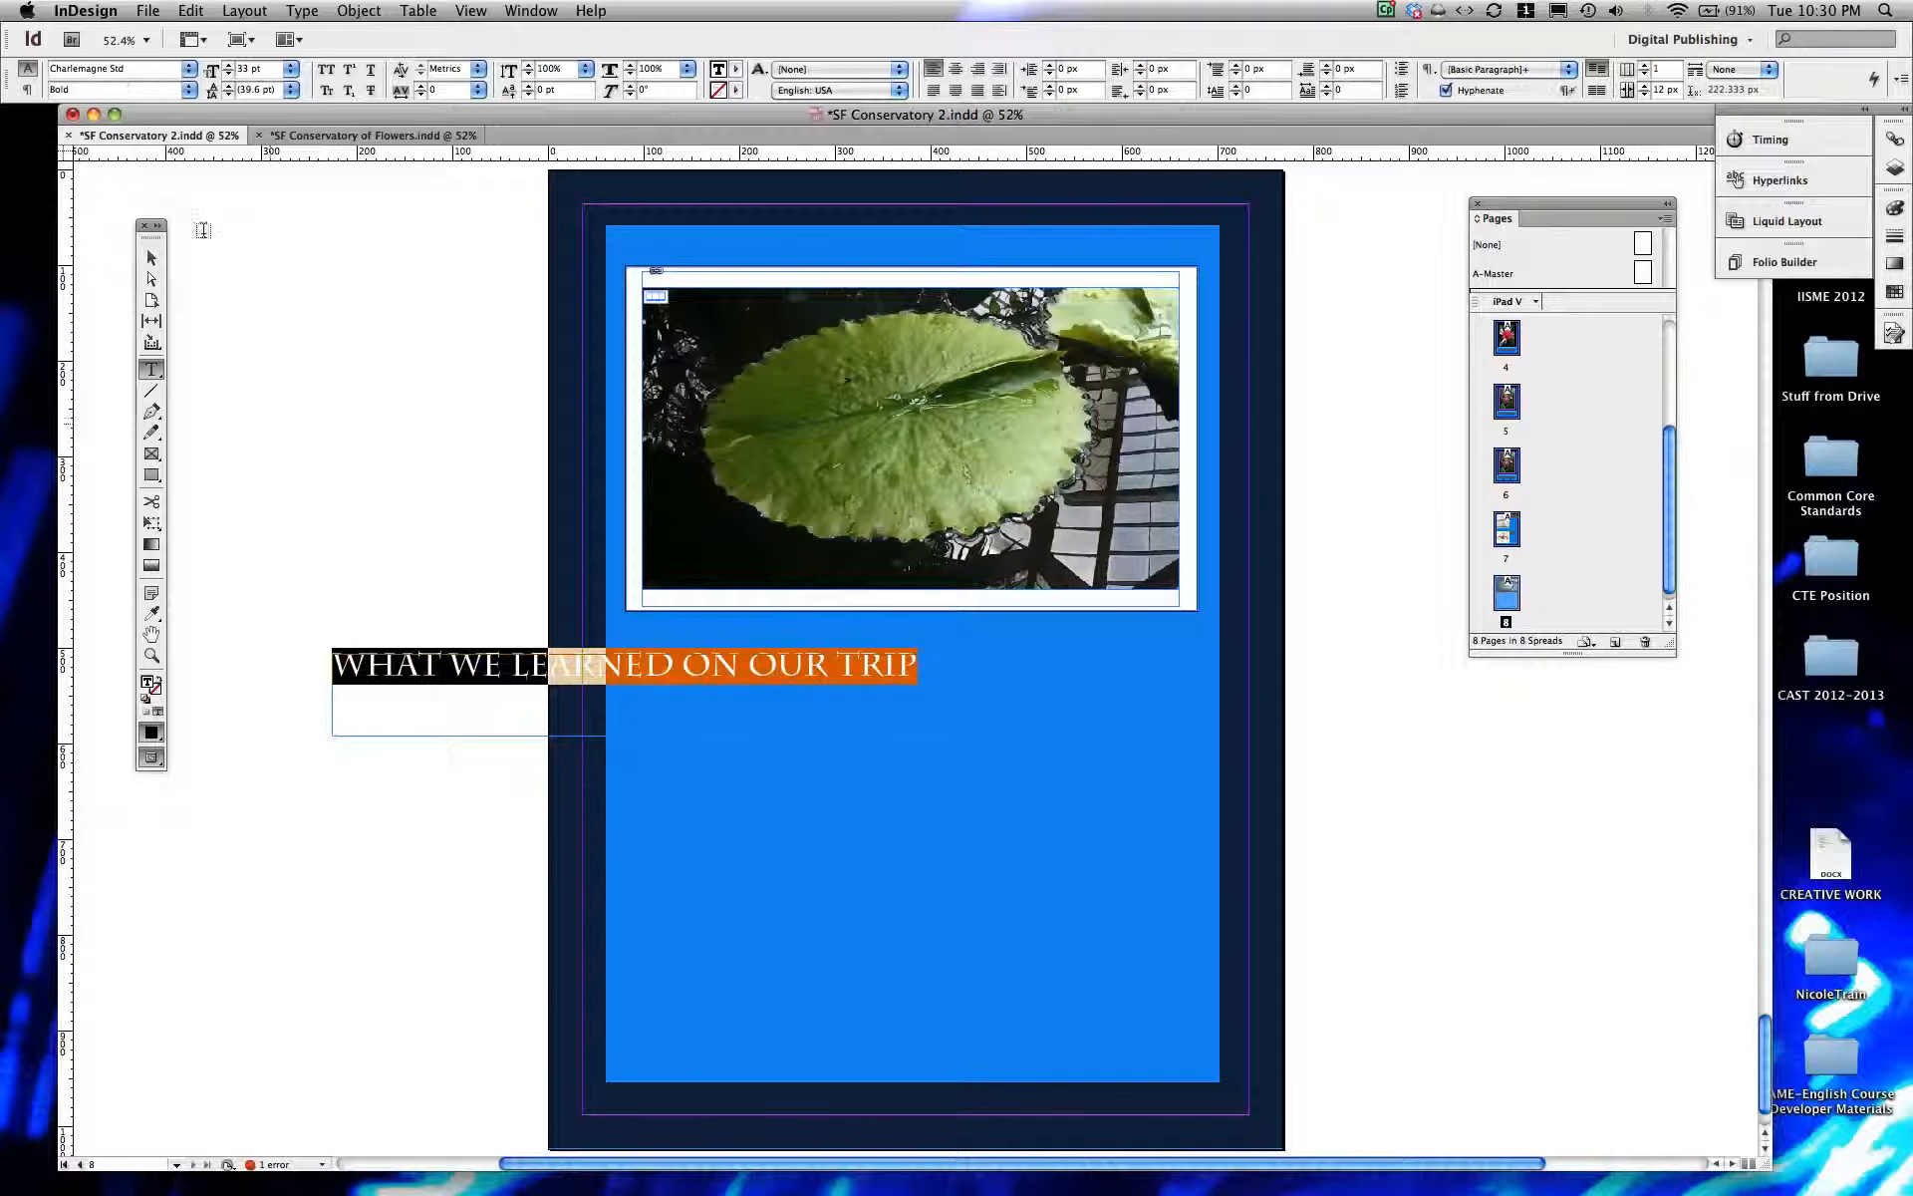
Step: Move the heading directly beneath the video, aligned with the white frame's left edge, and shrink its text frame to about 621 × 40 px
left_click(152, 258)
left_click_drag(714, 664, 1017, 654)
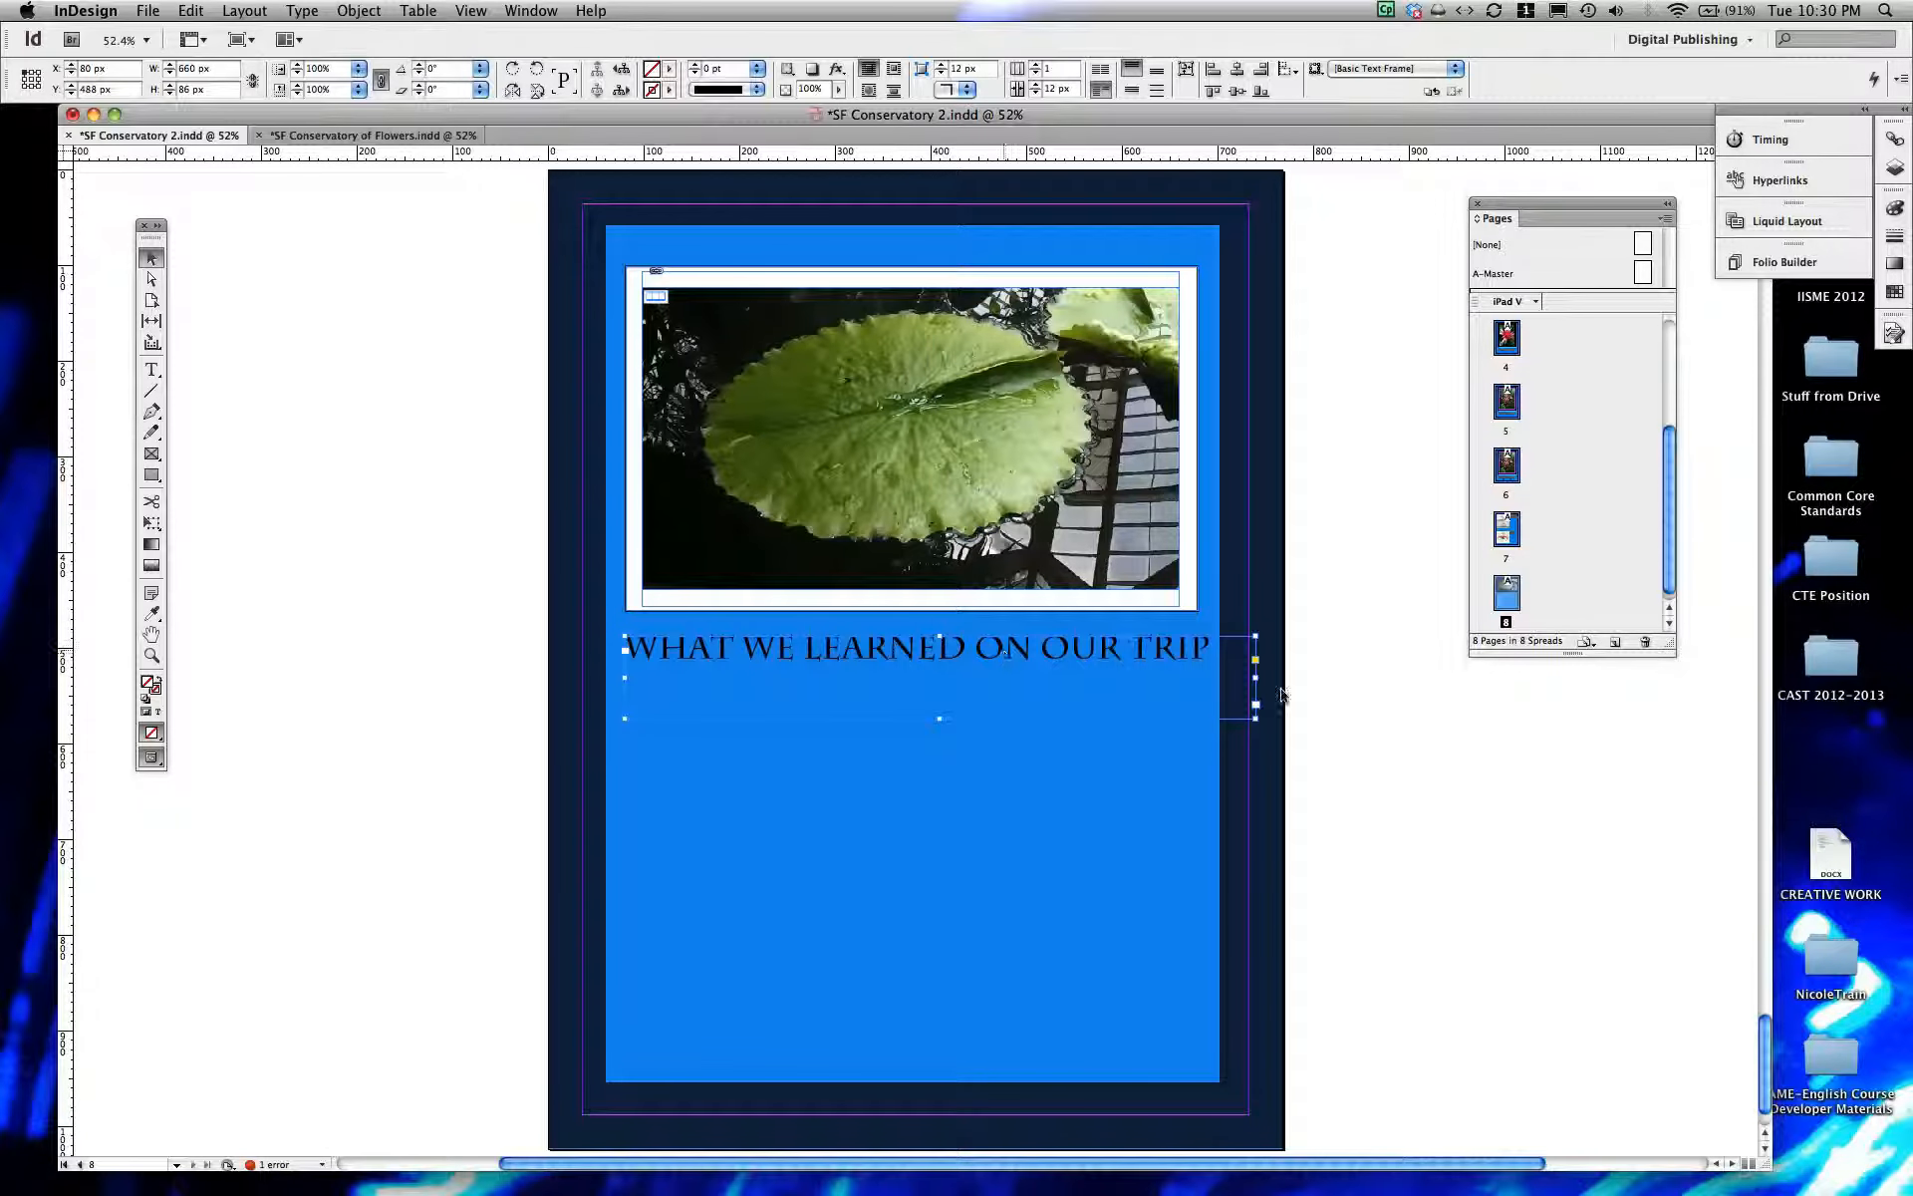
left_click_drag(1251, 711, 1209, 706)
left_click_drag(913, 707, 914, 670)
left_click(148, 367)
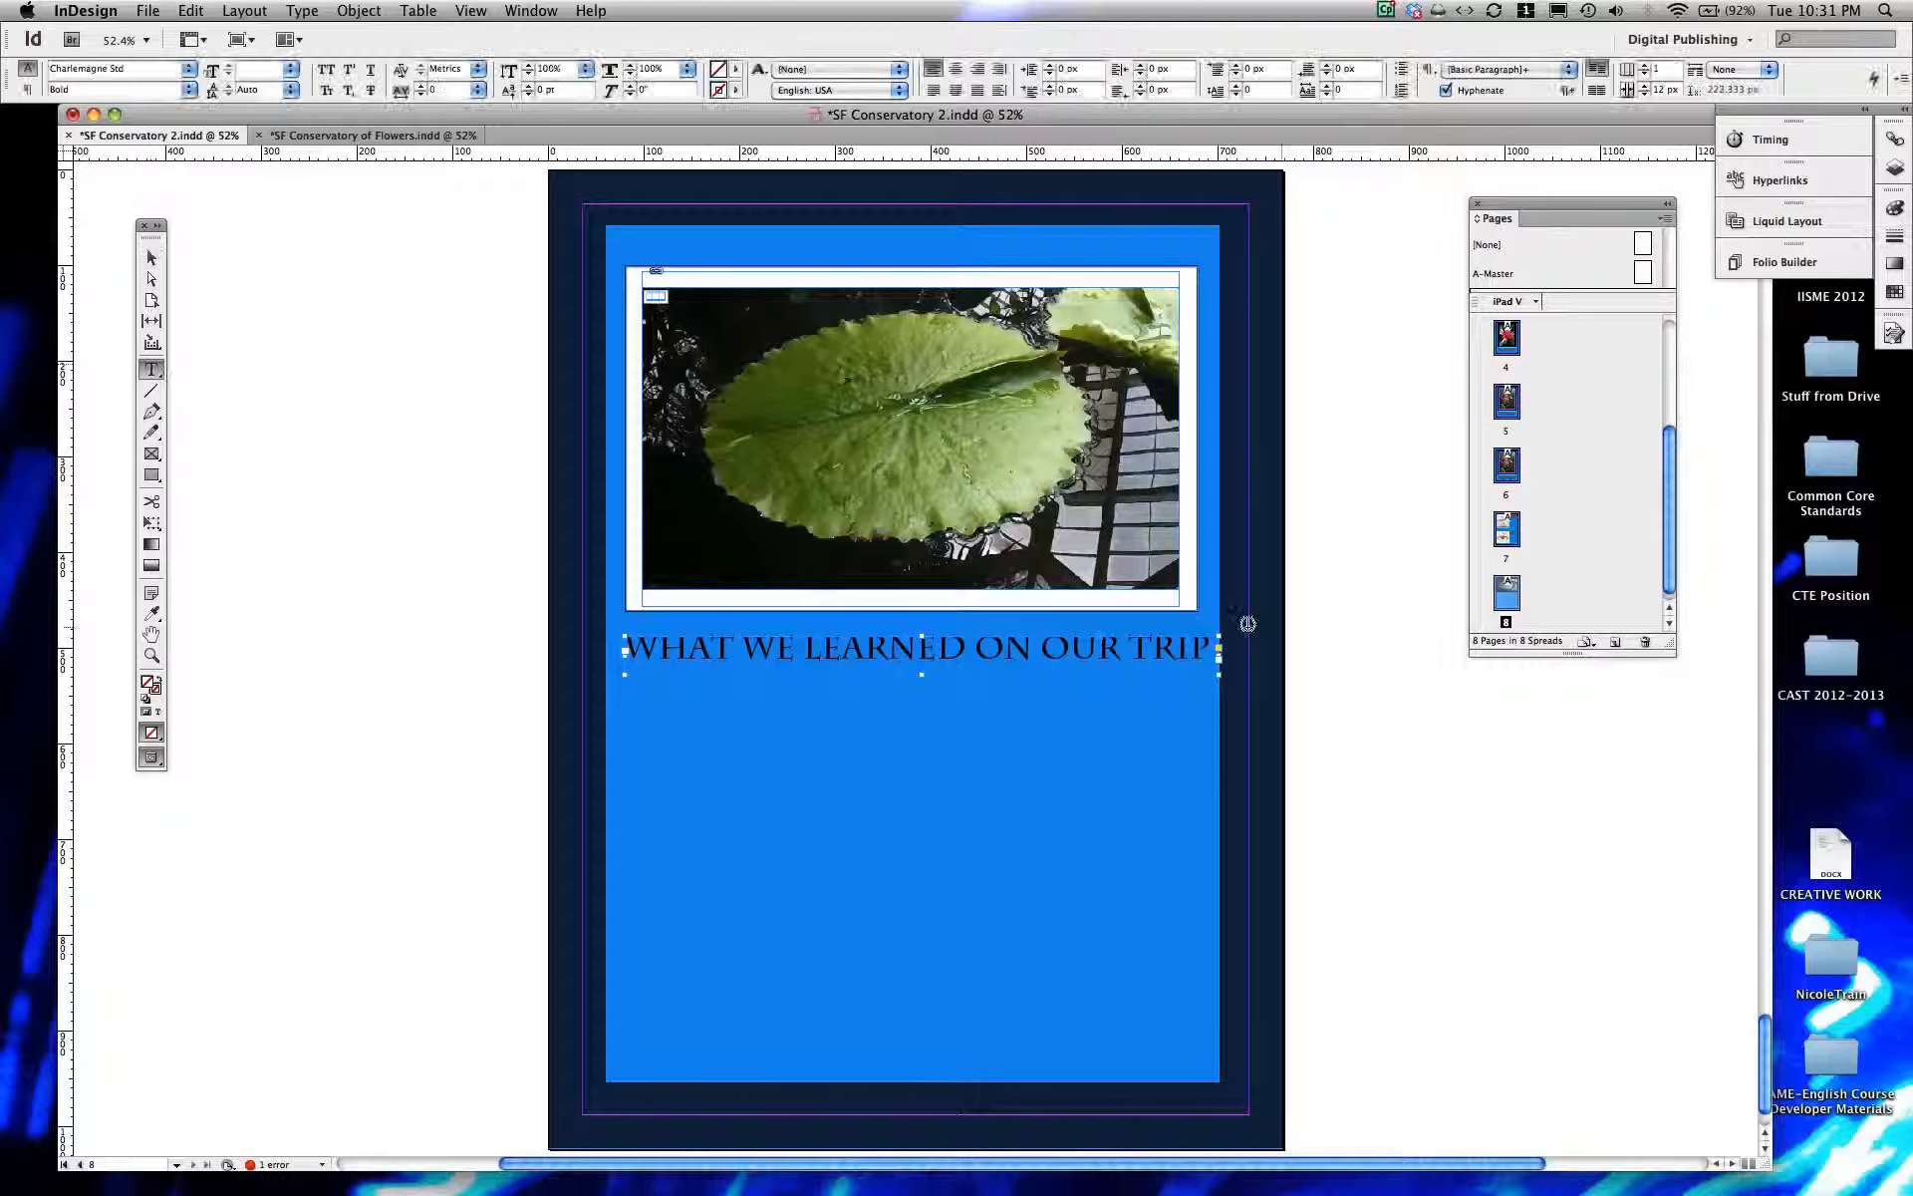
left_click_drag(1214, 647, 707, 612)
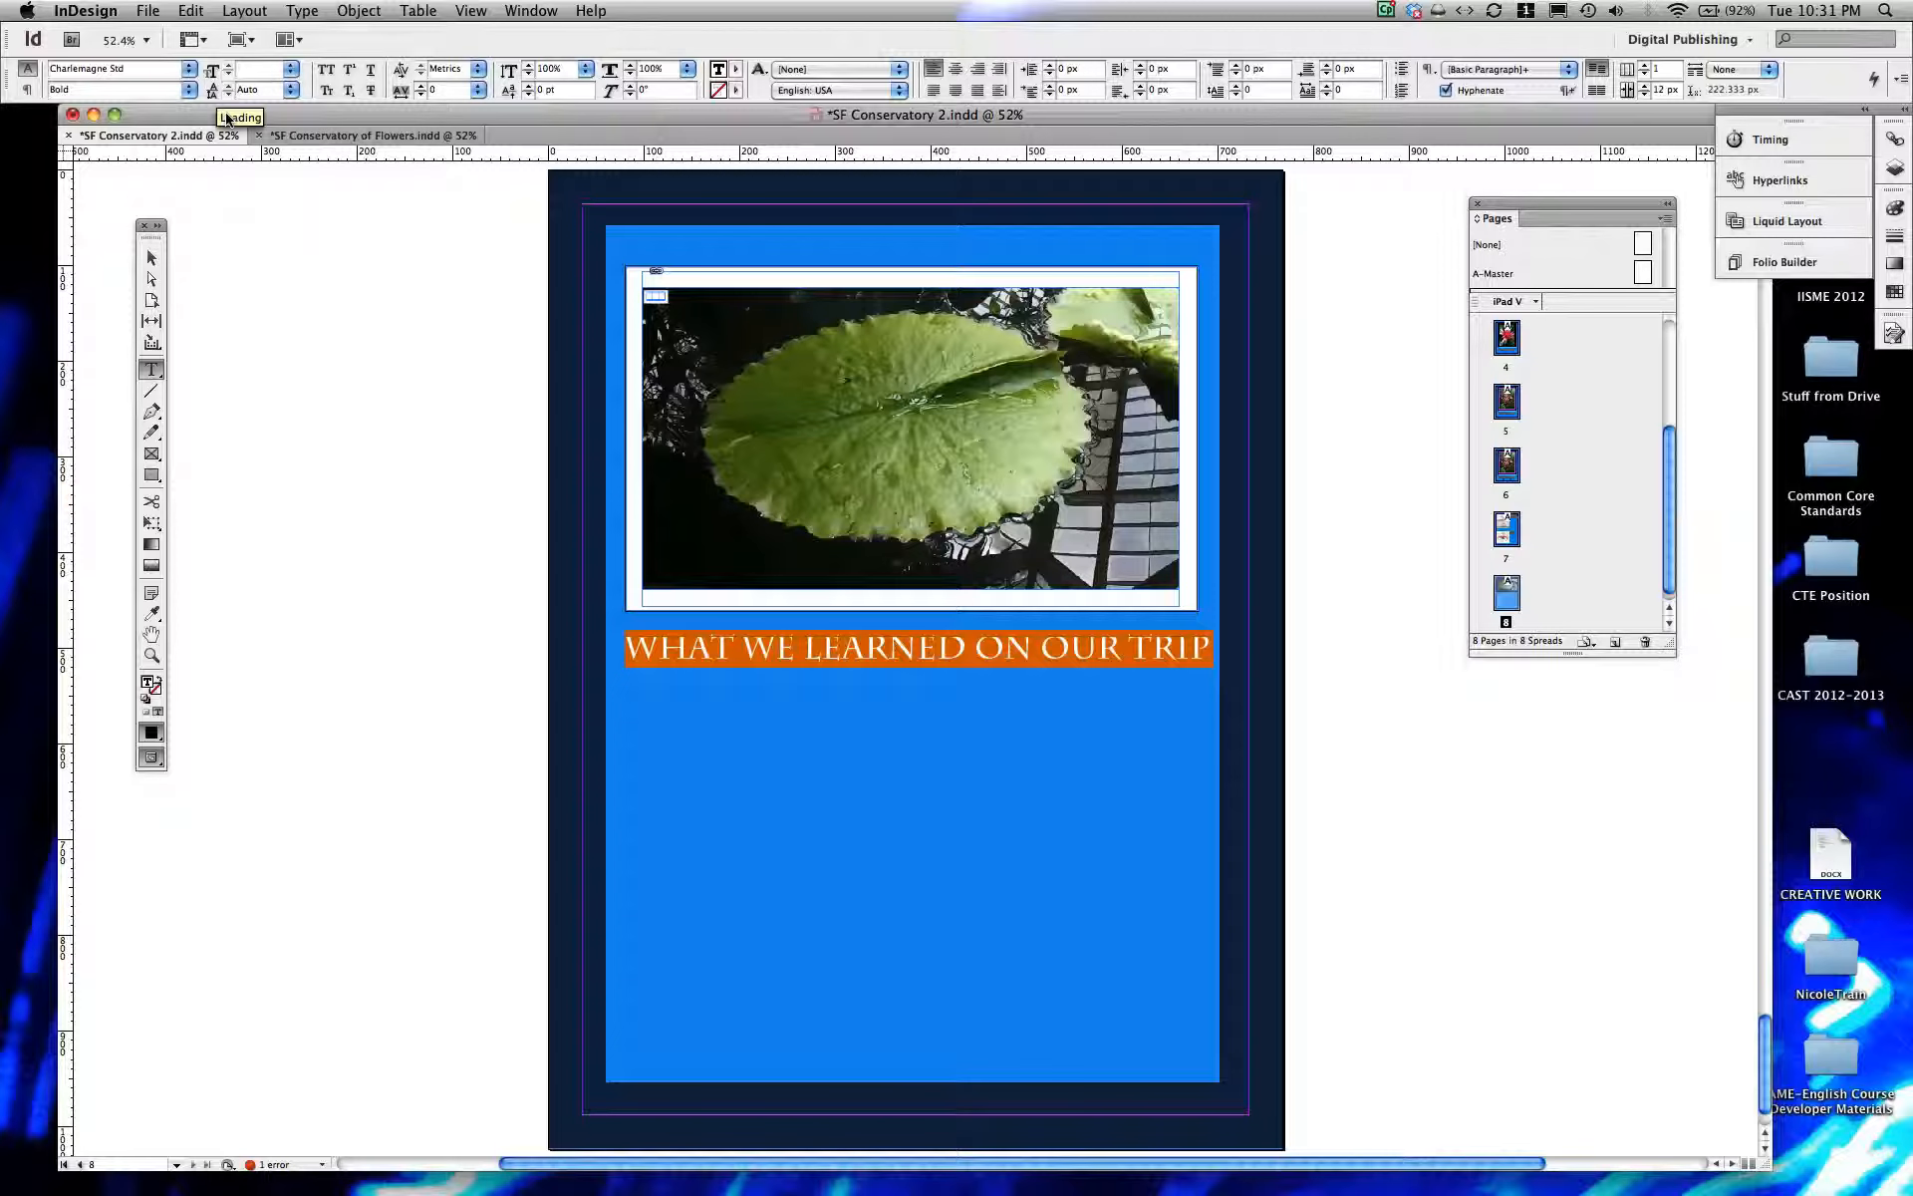
left_click(152, 257)
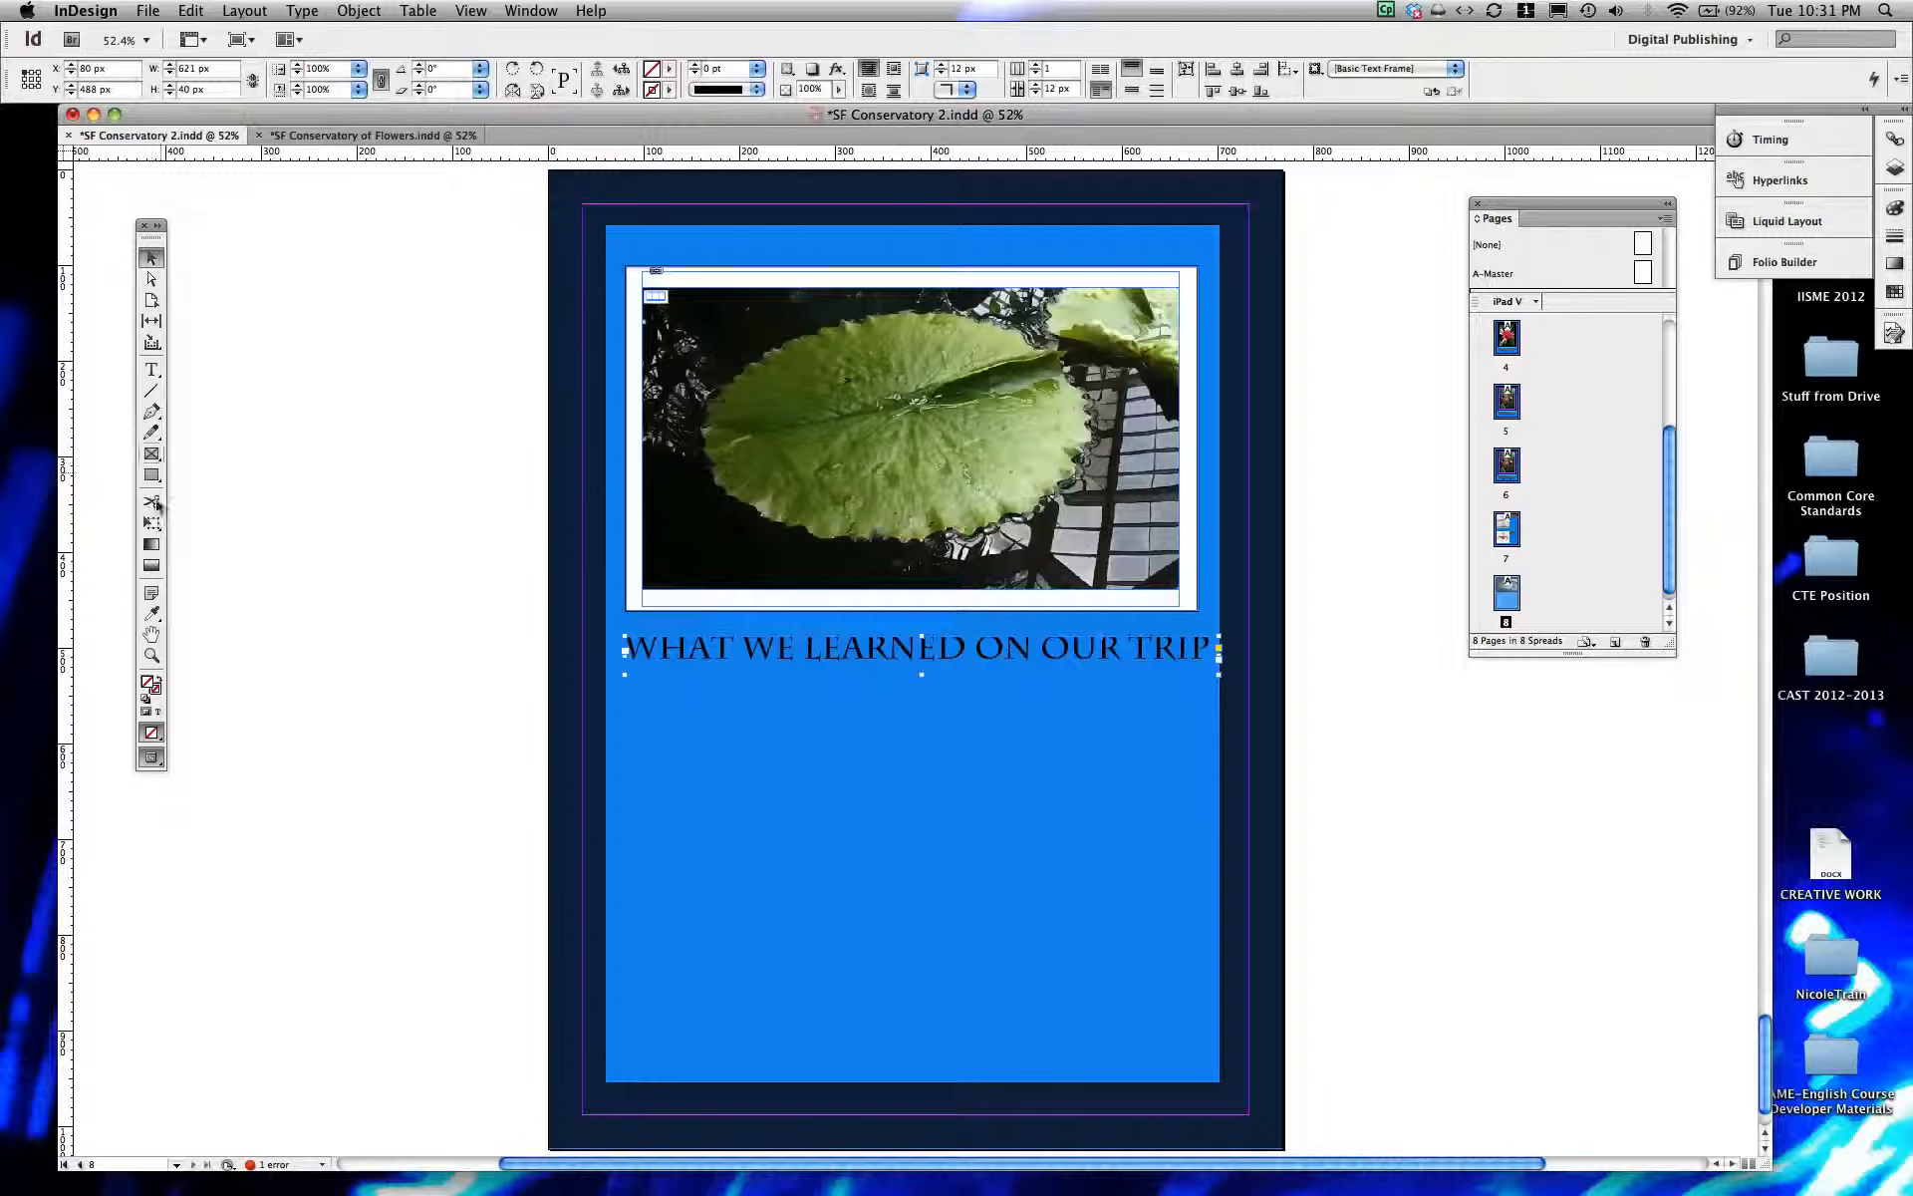
Step: Reduce the heading's font size to 32 pt so it fits the white frame's width
left_click(152, 368)
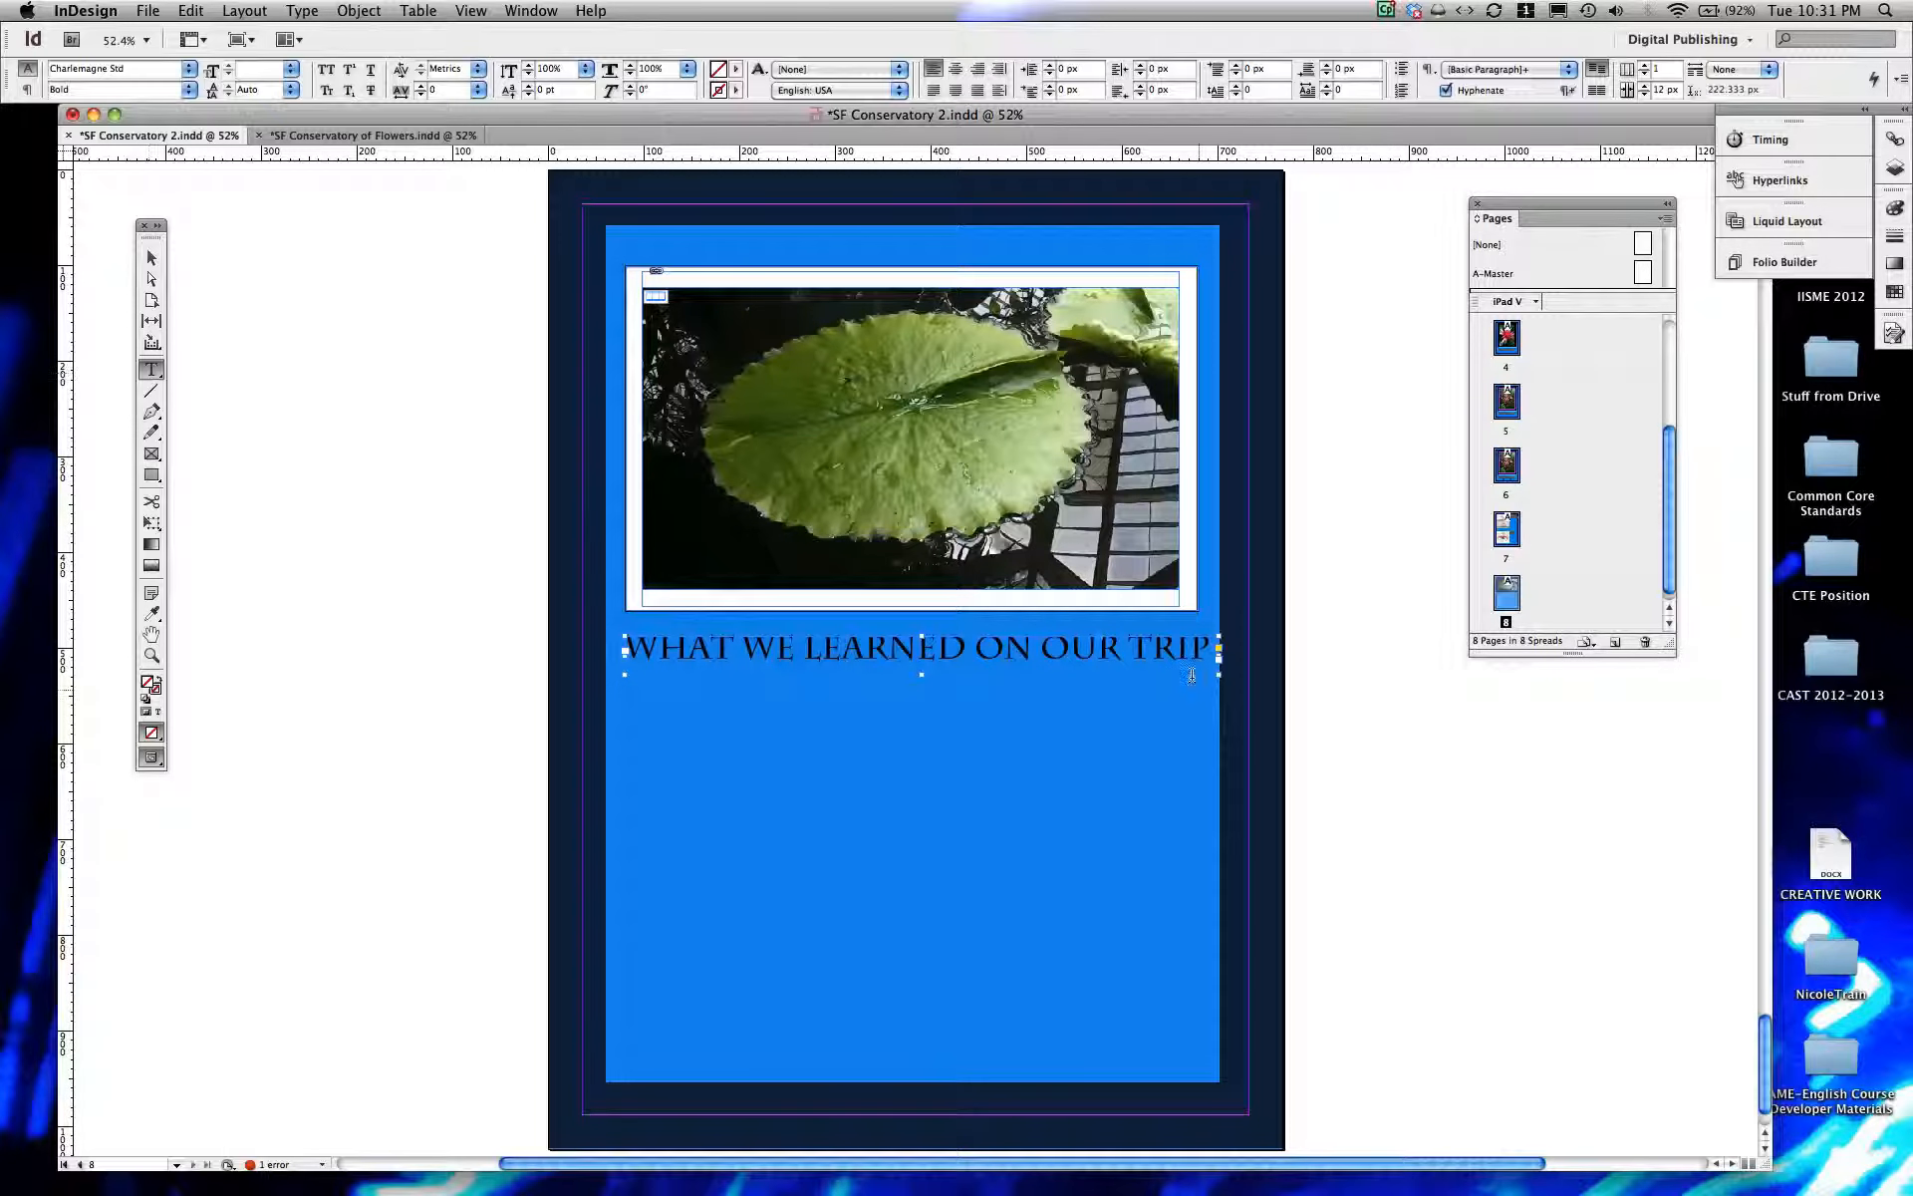
left_click_drag(1210, 647, 618, 629)
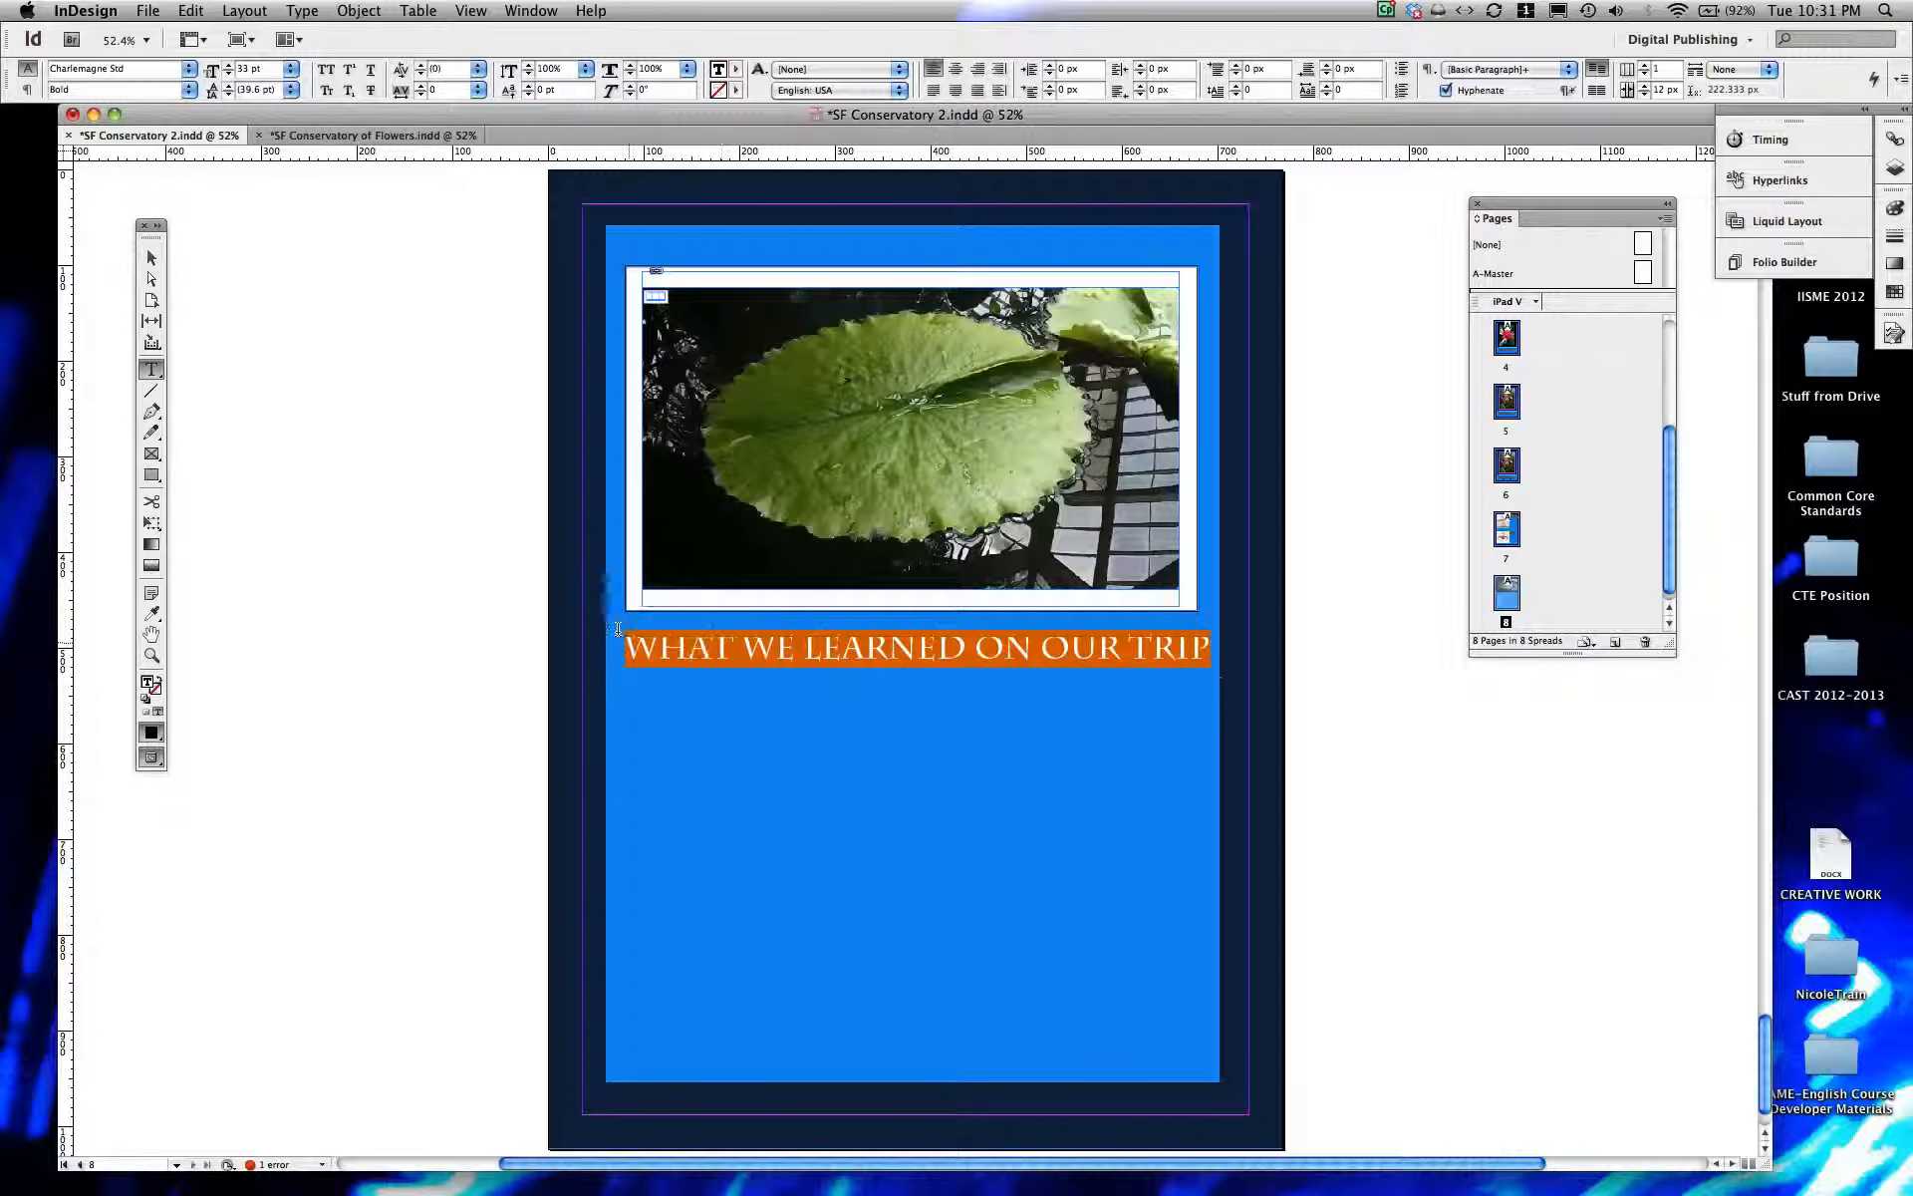
double_click(227, 74)
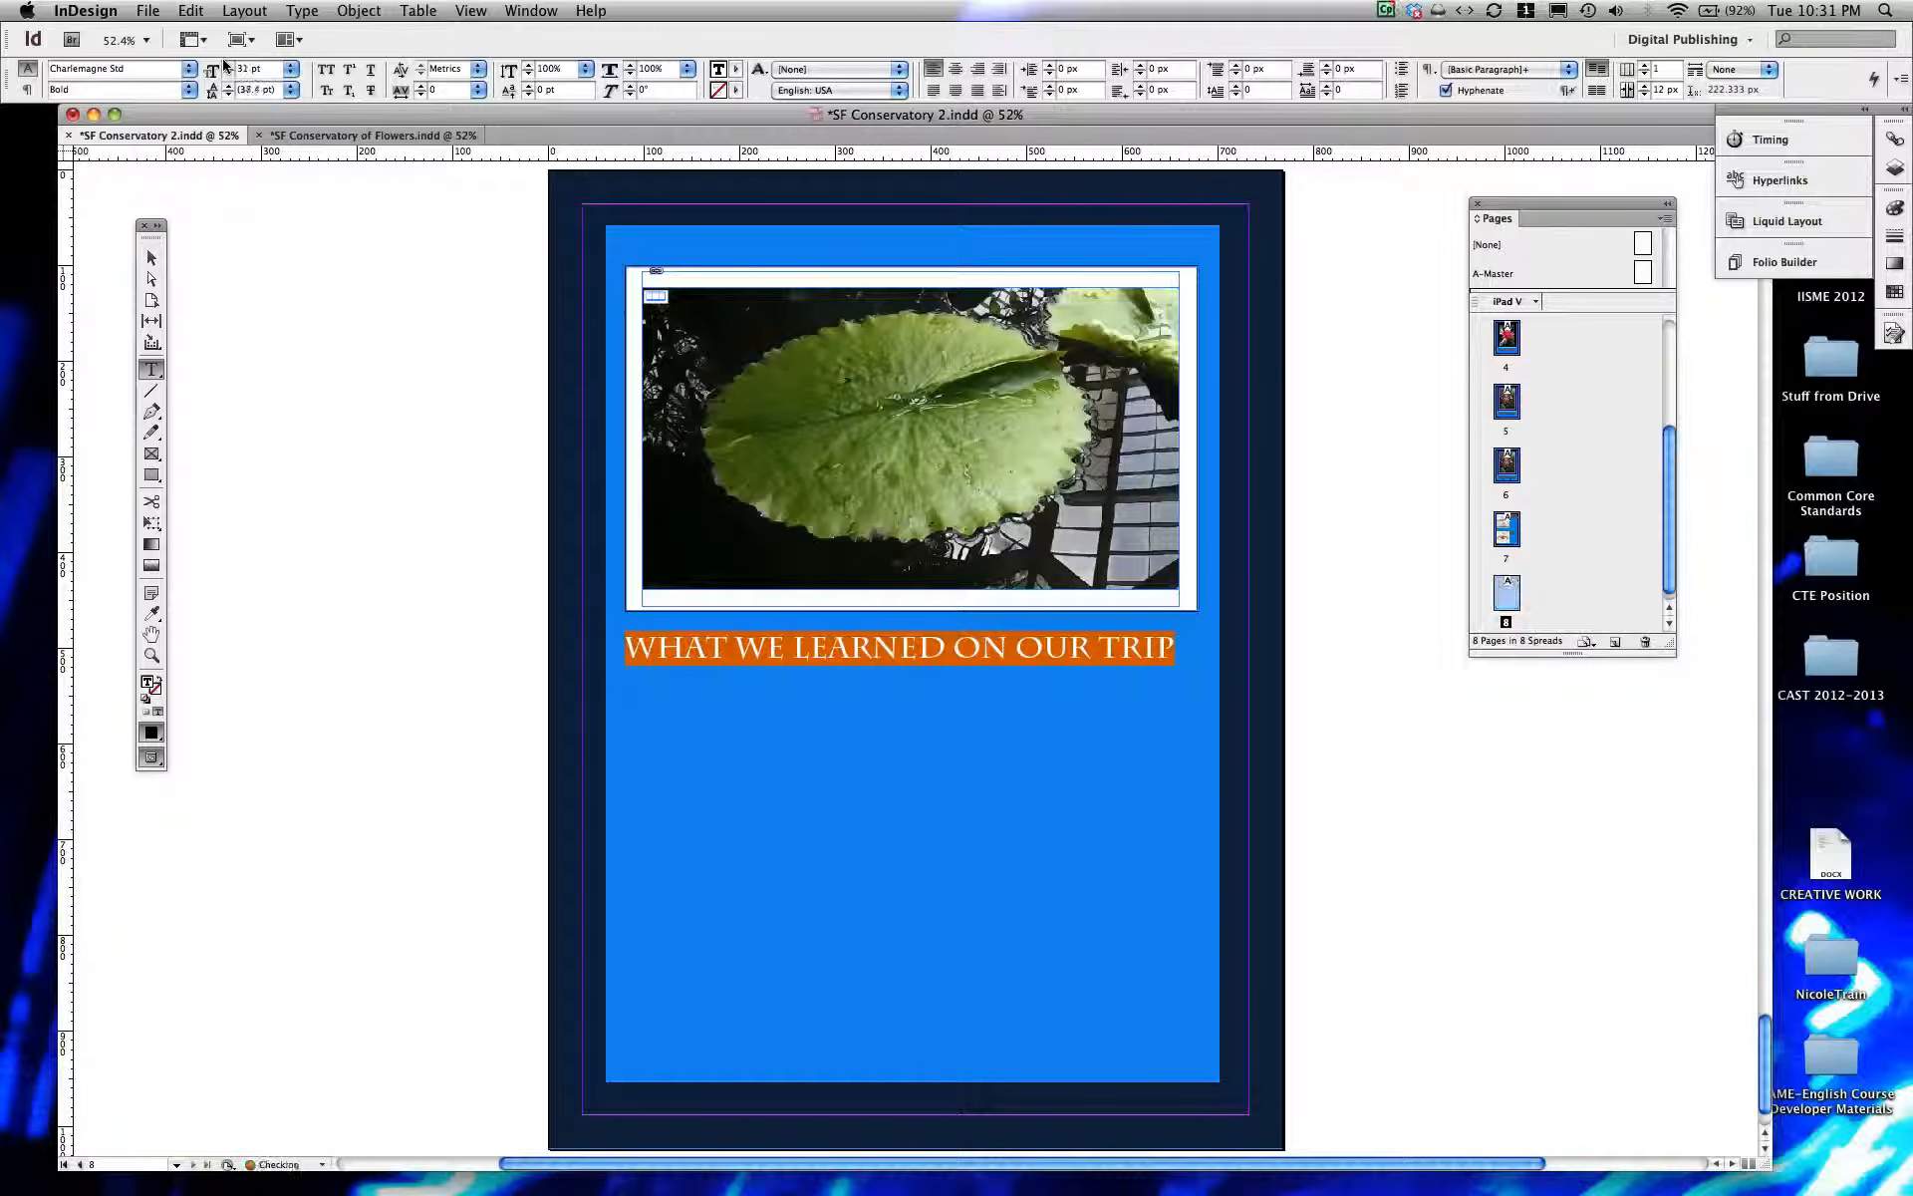
left_click(227, 64)
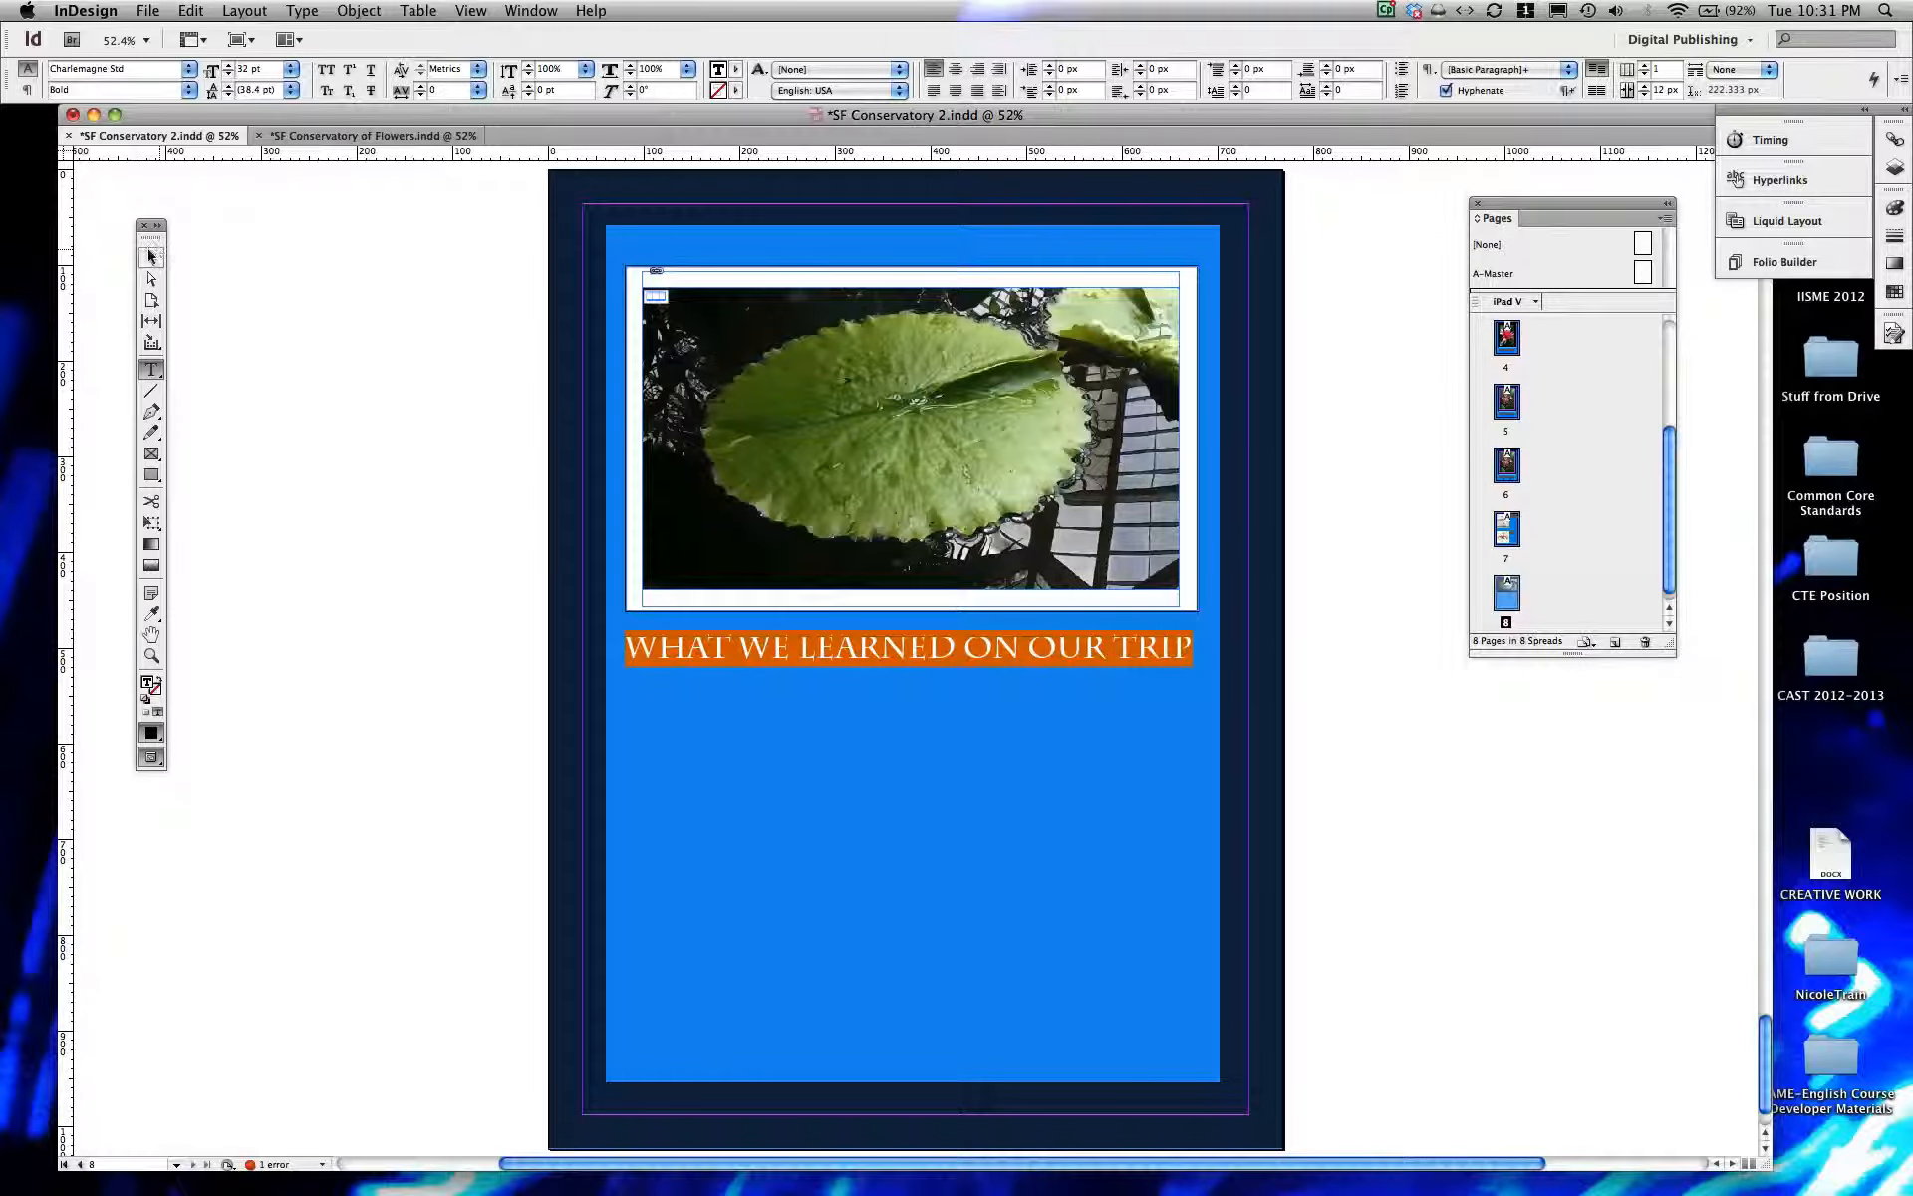
left_click(149, 256)
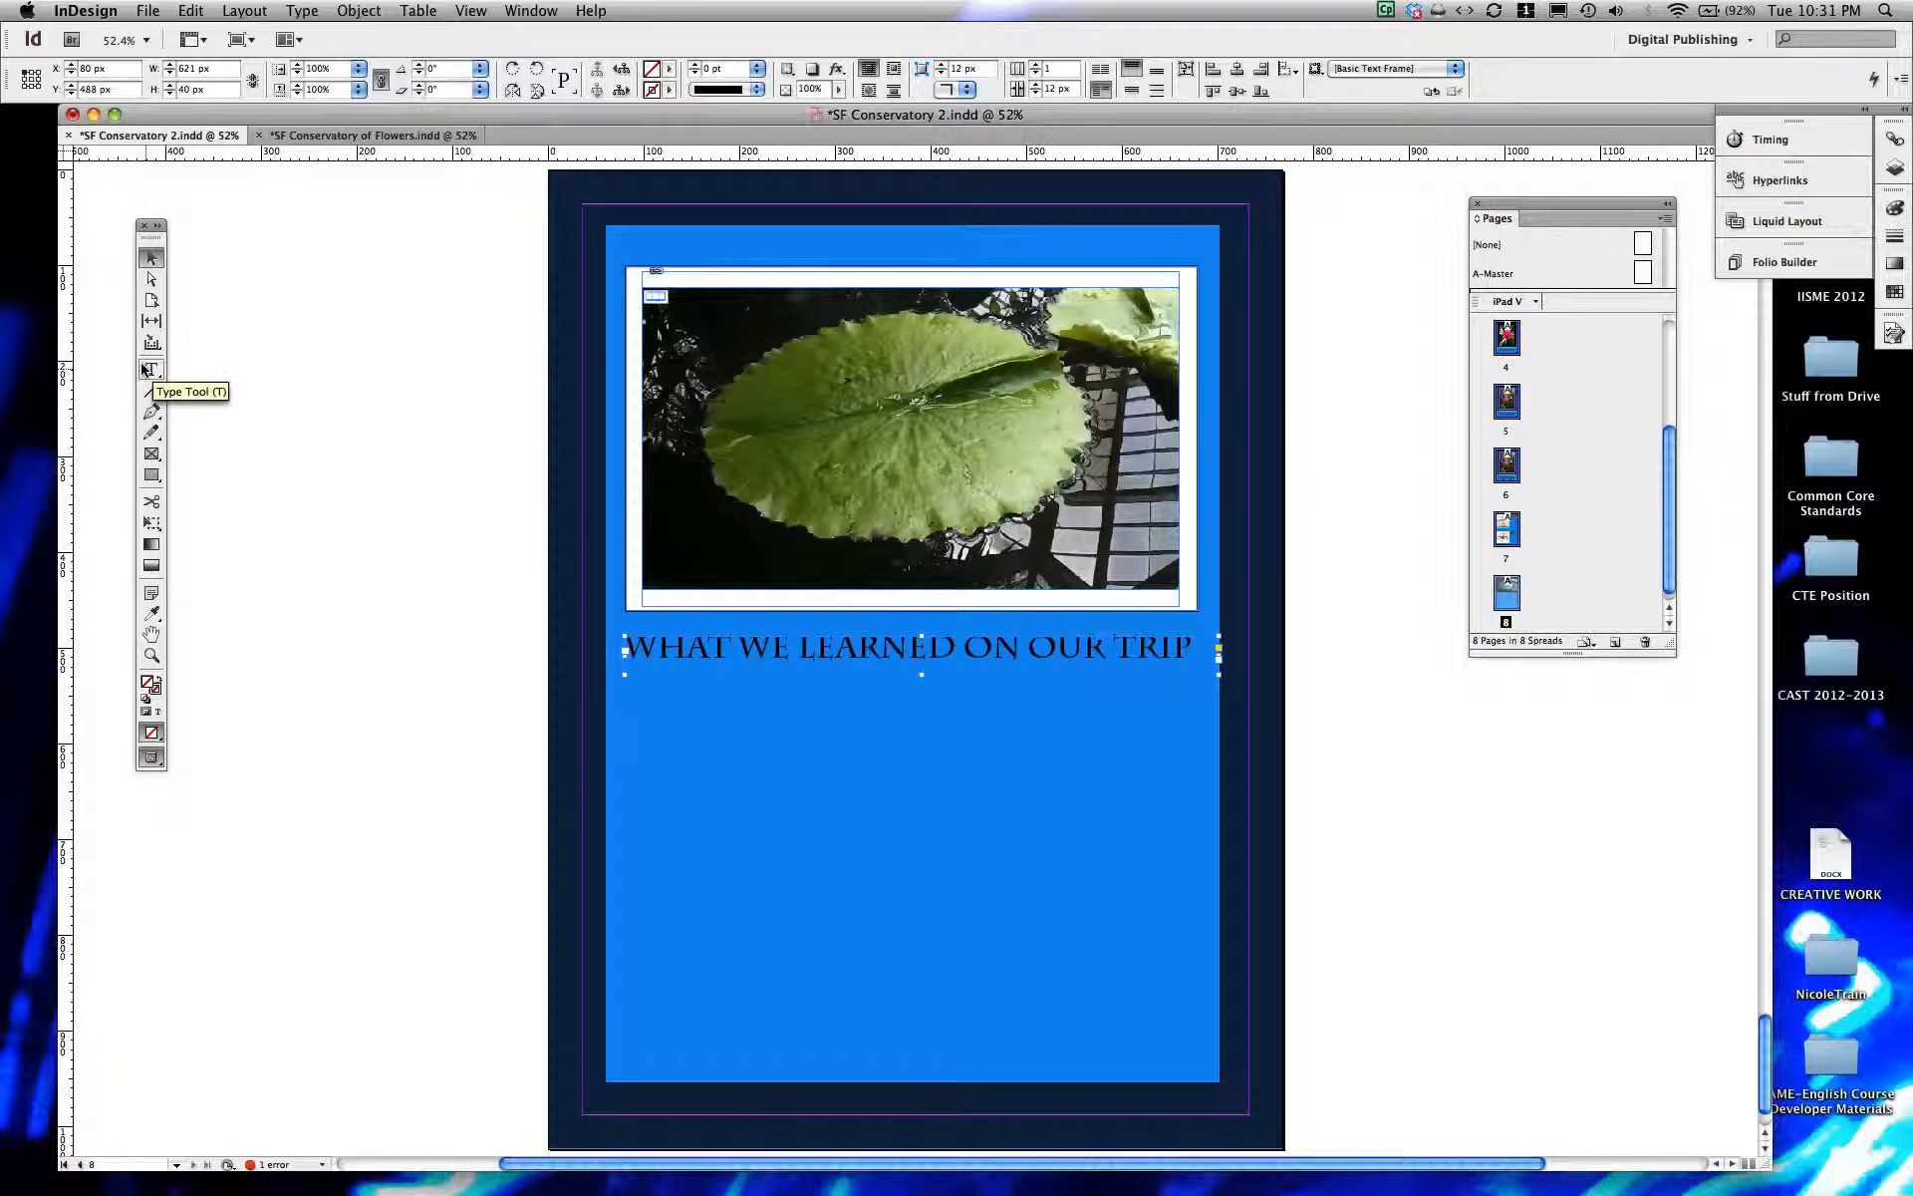
Step: After checking the original page, draw a body text frame about 590 × 362 px and place it below the heading, aligned with its left edge
left_click(291, 135)
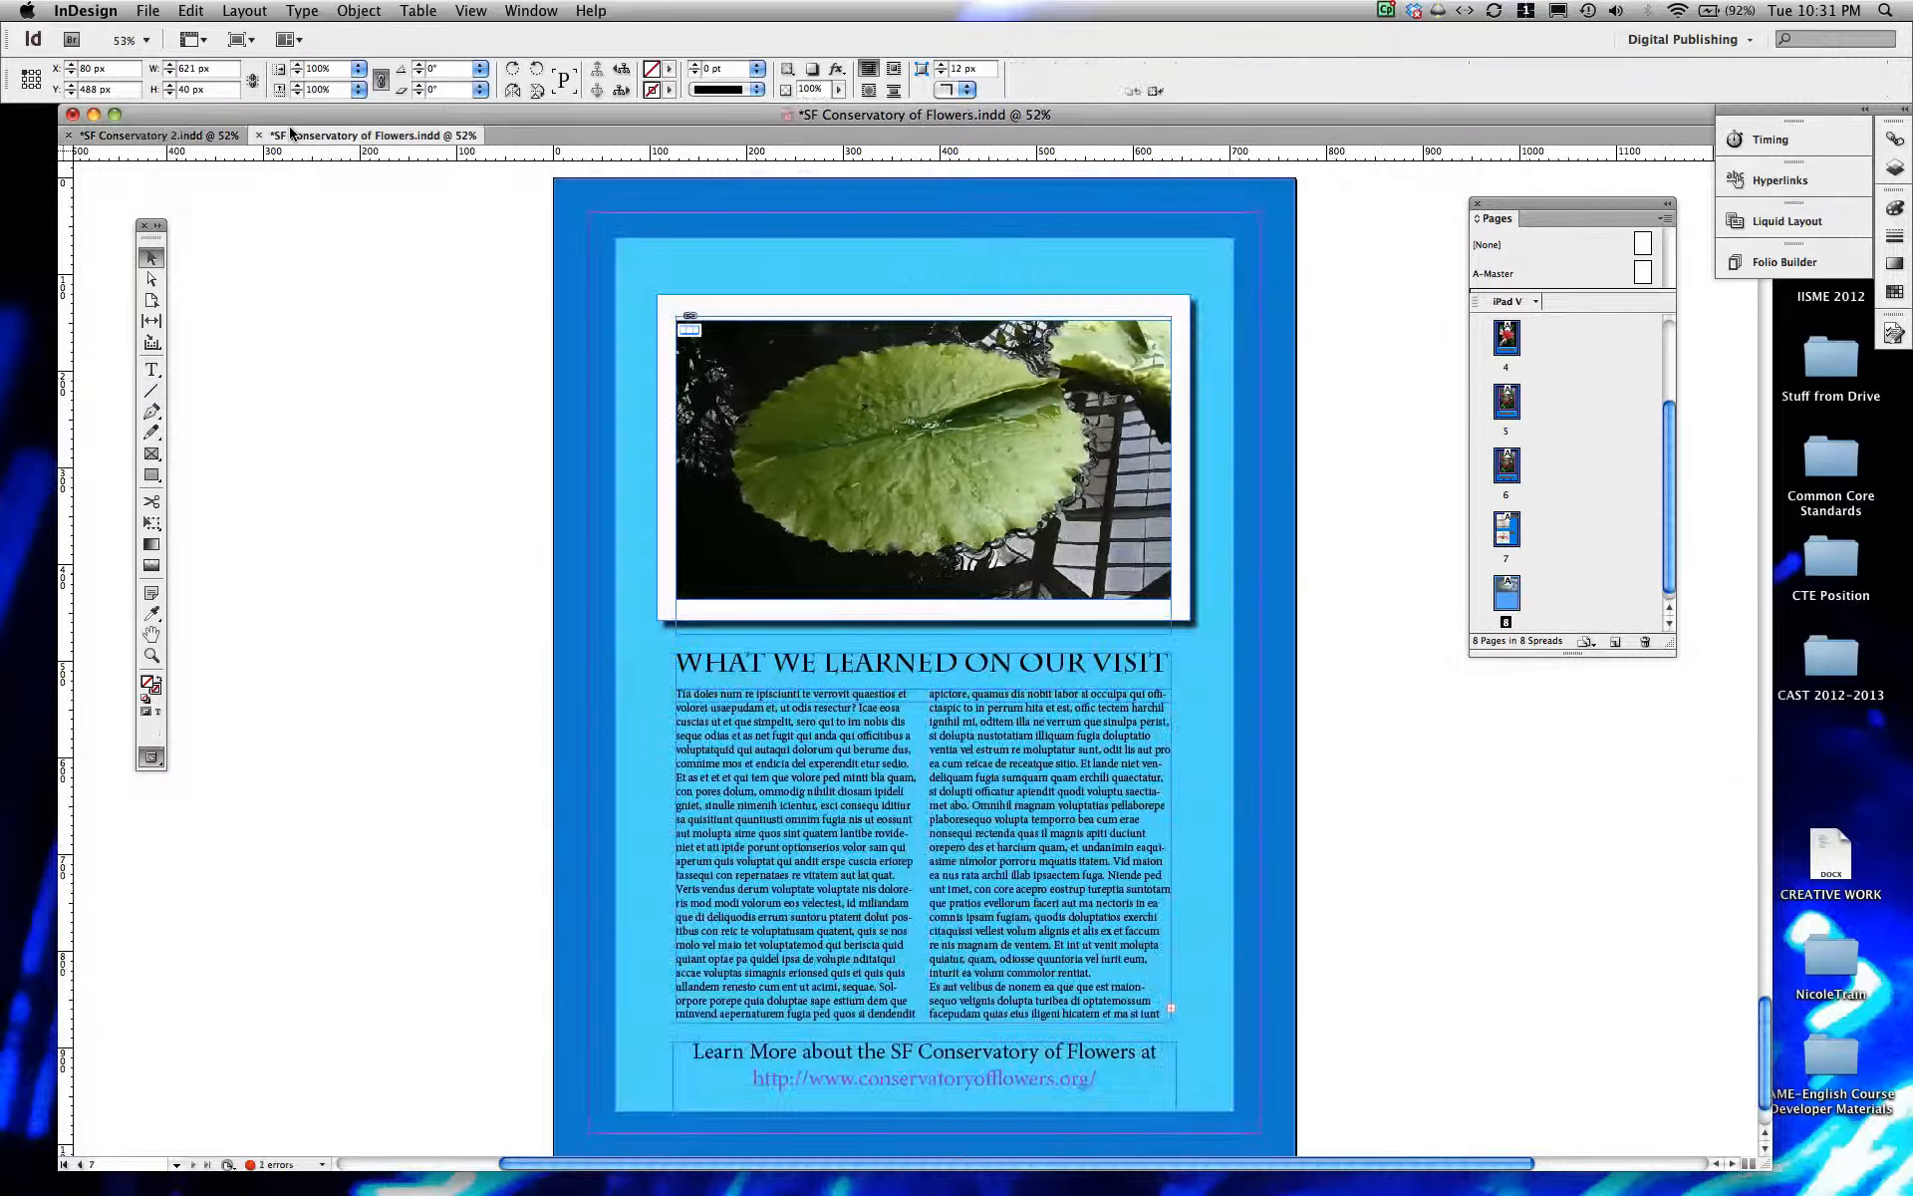
left_click(181, 130)
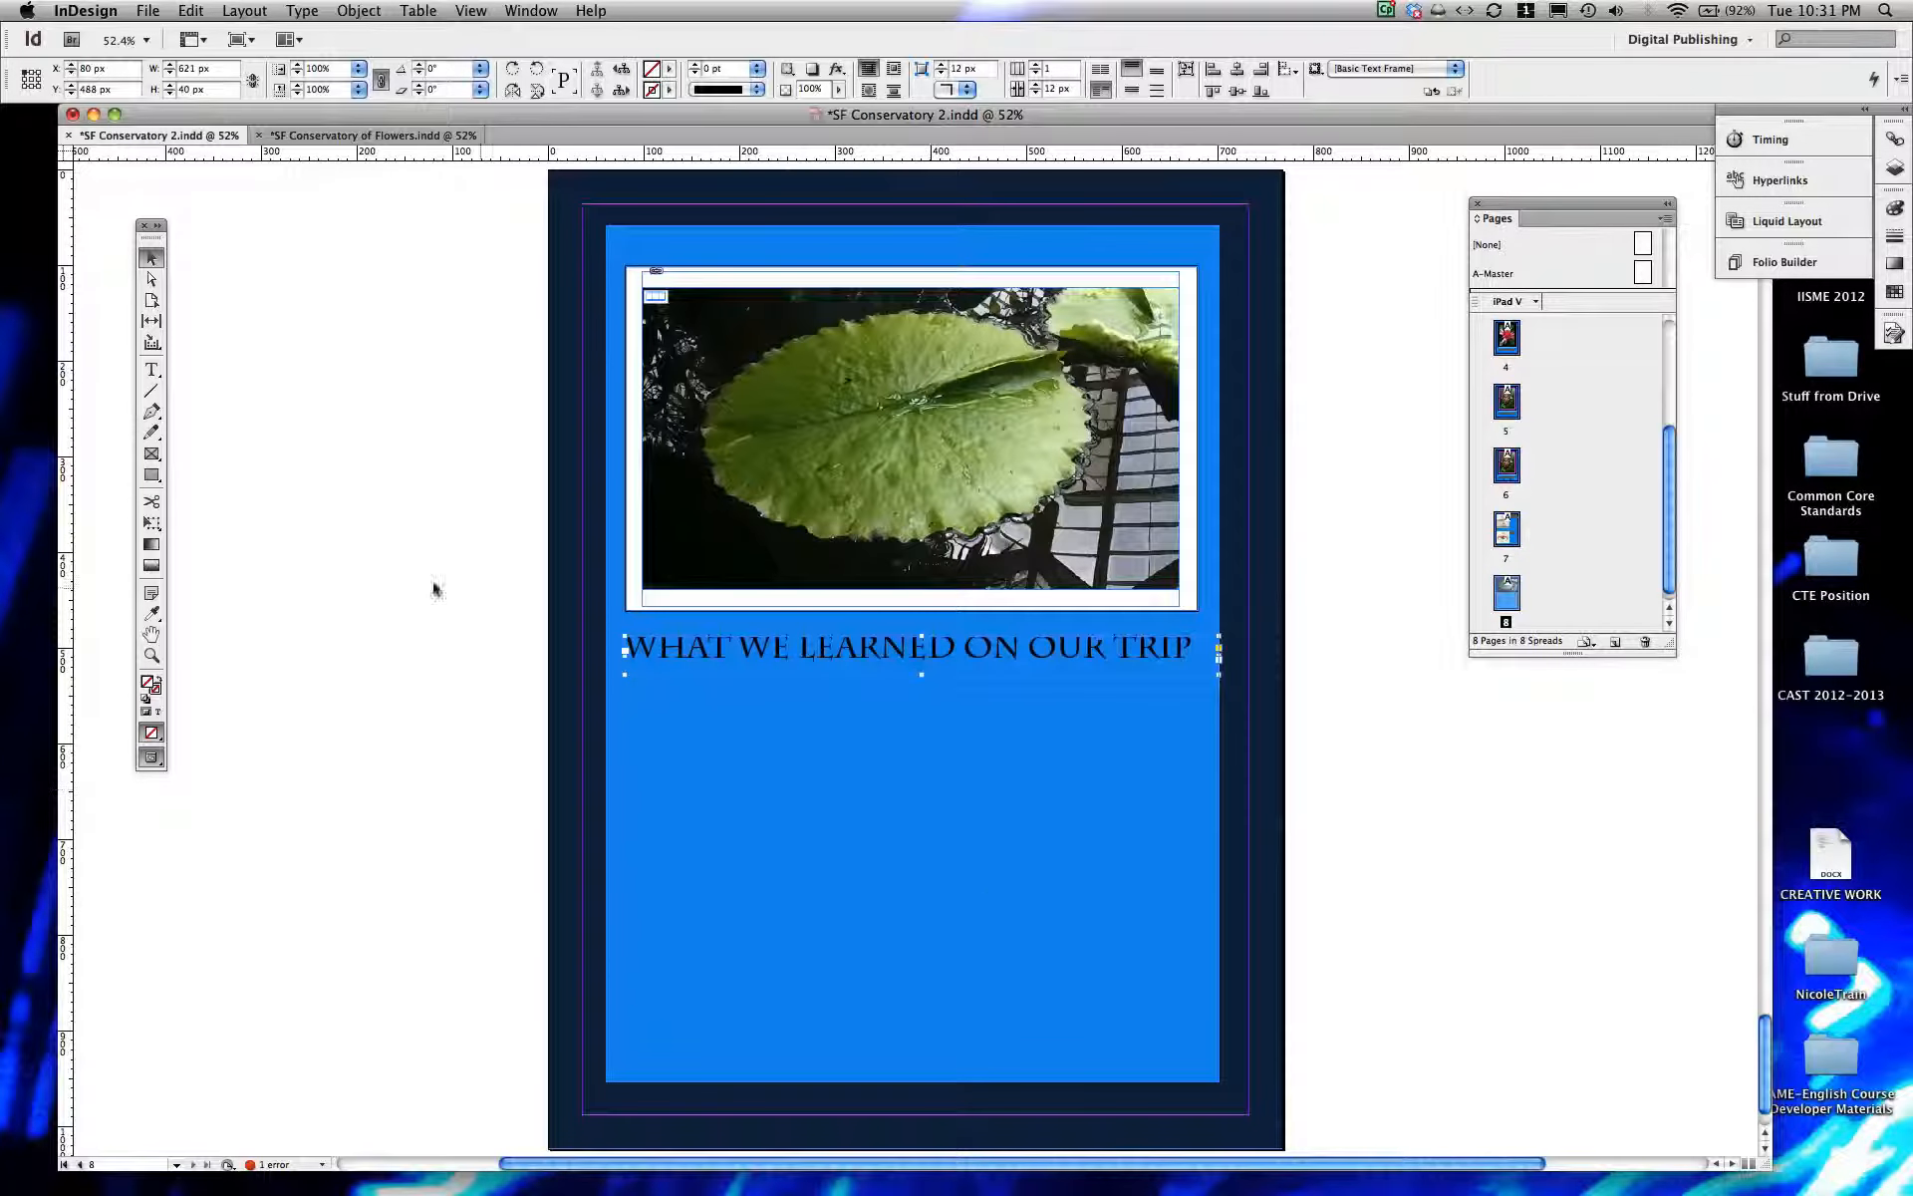
left_click(150, 368)
left_click_drag(425, 685, 991, 1029)
left_click(151, 259)
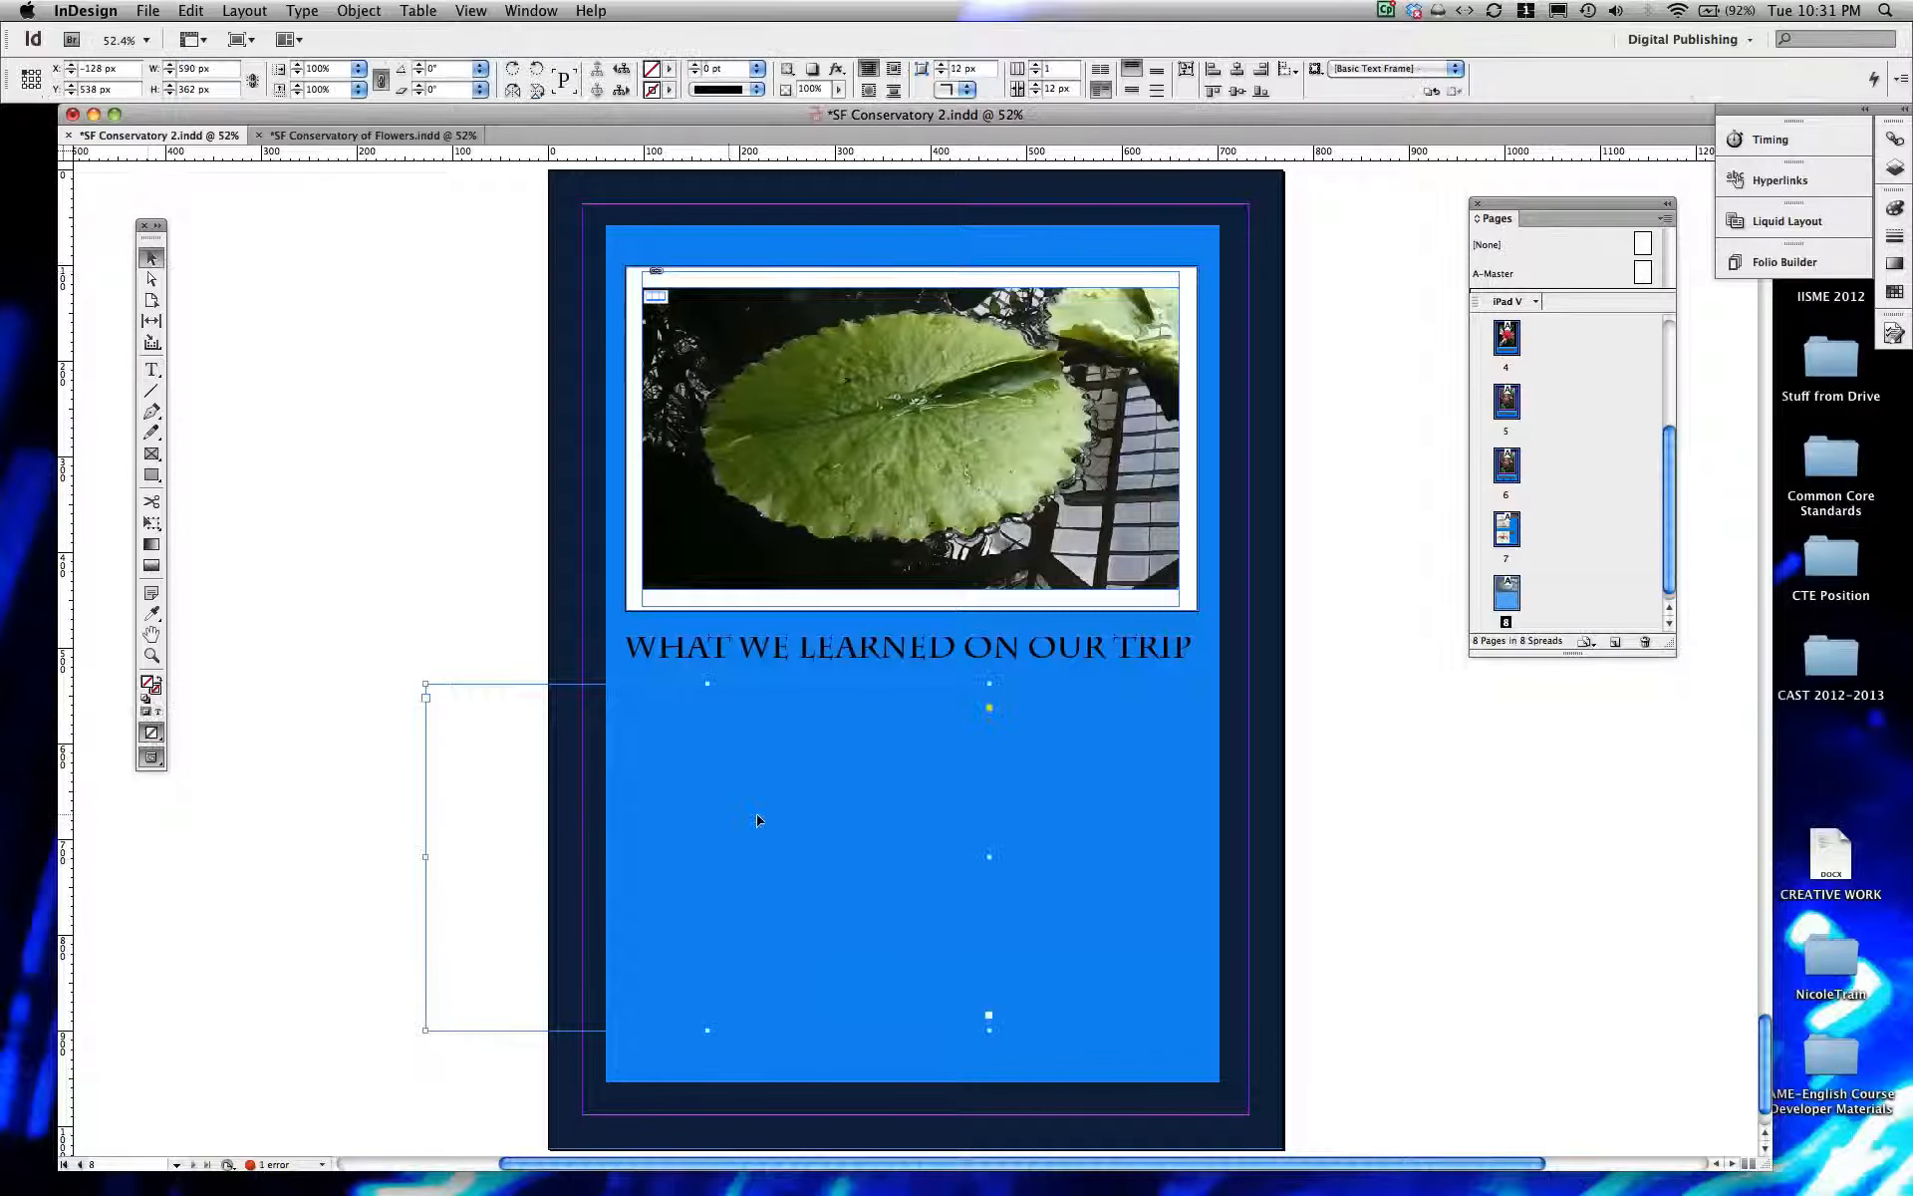
left_click_drag(759, 815, 961, 835)
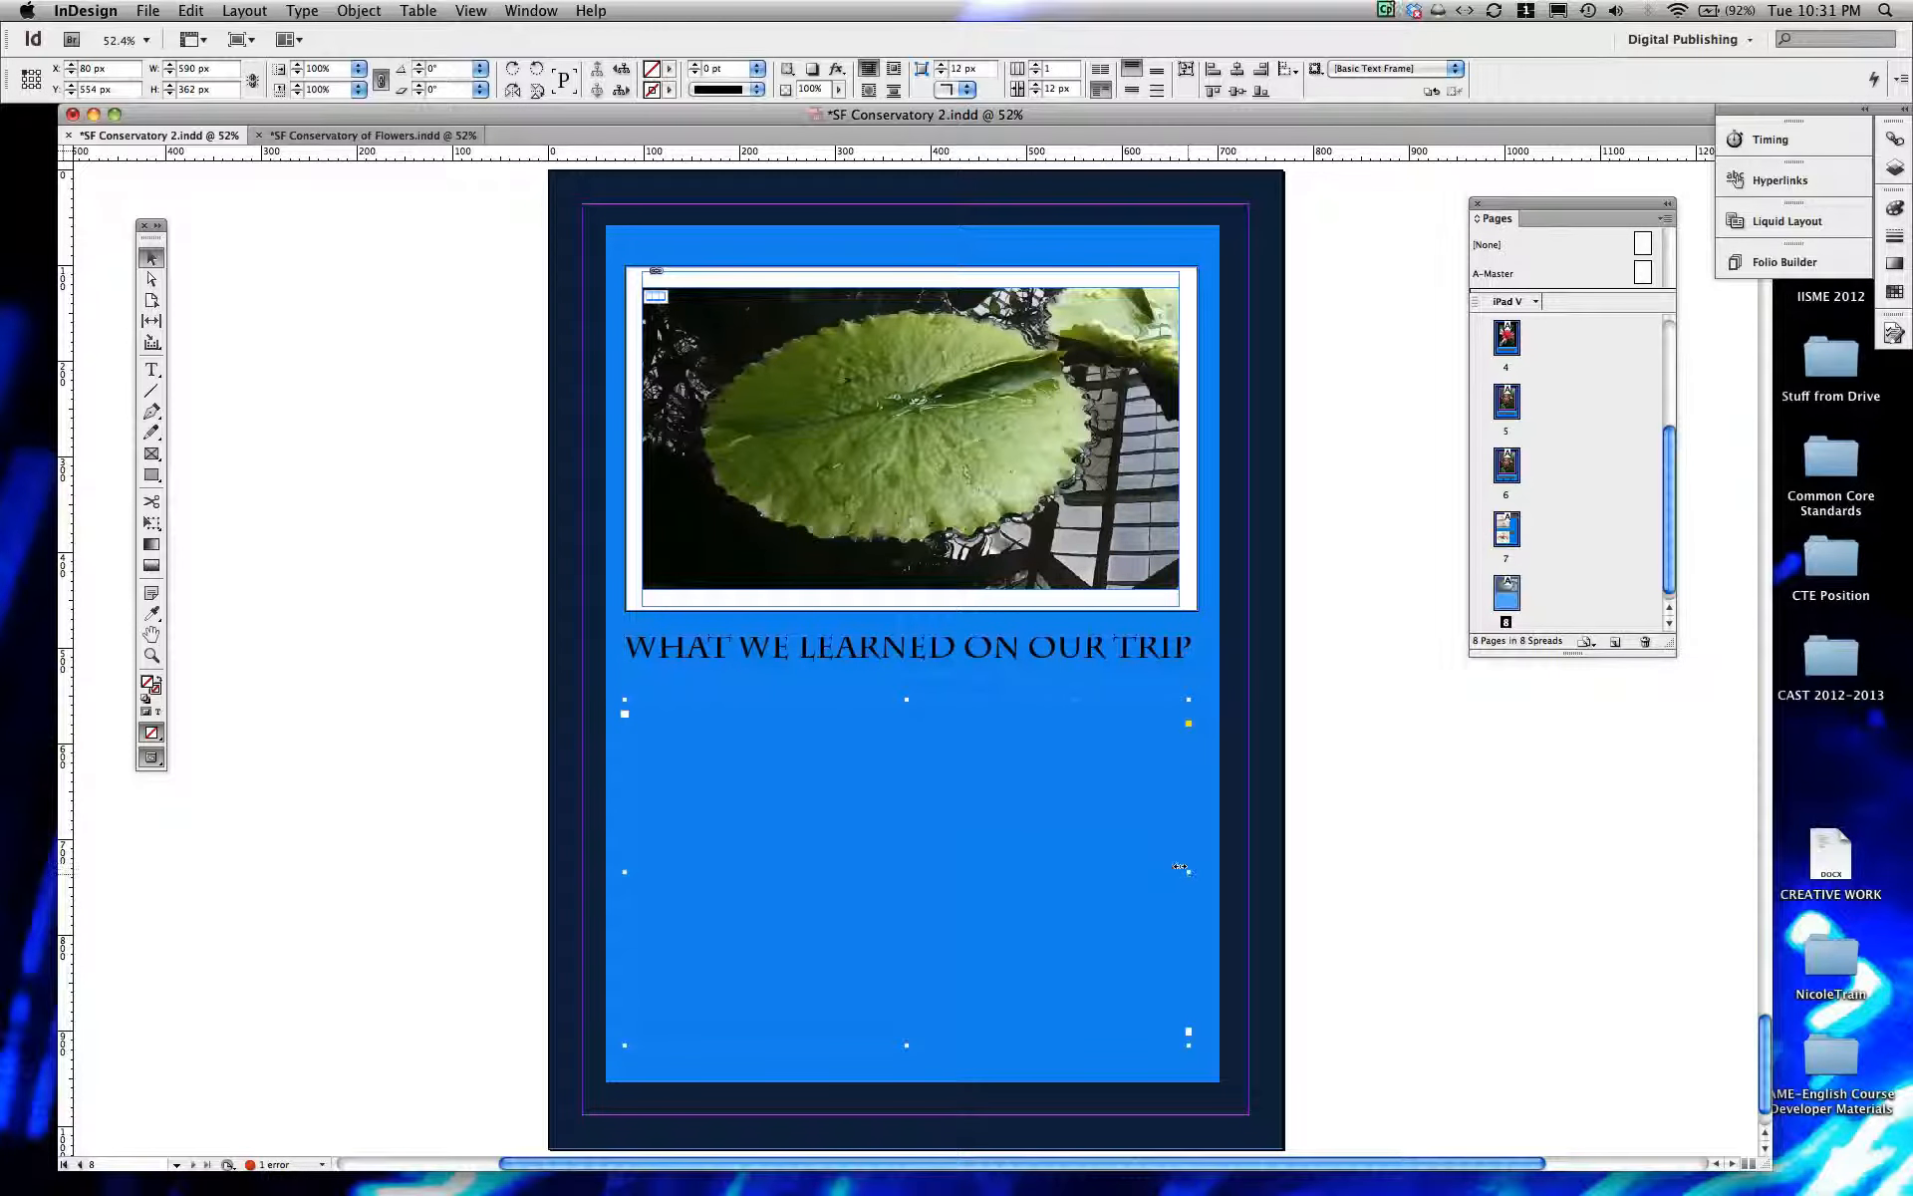
Step: Widen the body text frame to about 600 px, aligned with the white frame's edge, and fill it with placeholder text
mouse_move(1181, 867)
left_mouse_down()
mouse_move(1195, 876)
mouse_move(1189, 851)
left_mouse_up()
left_click(150, 370)
left_click(627, 713)
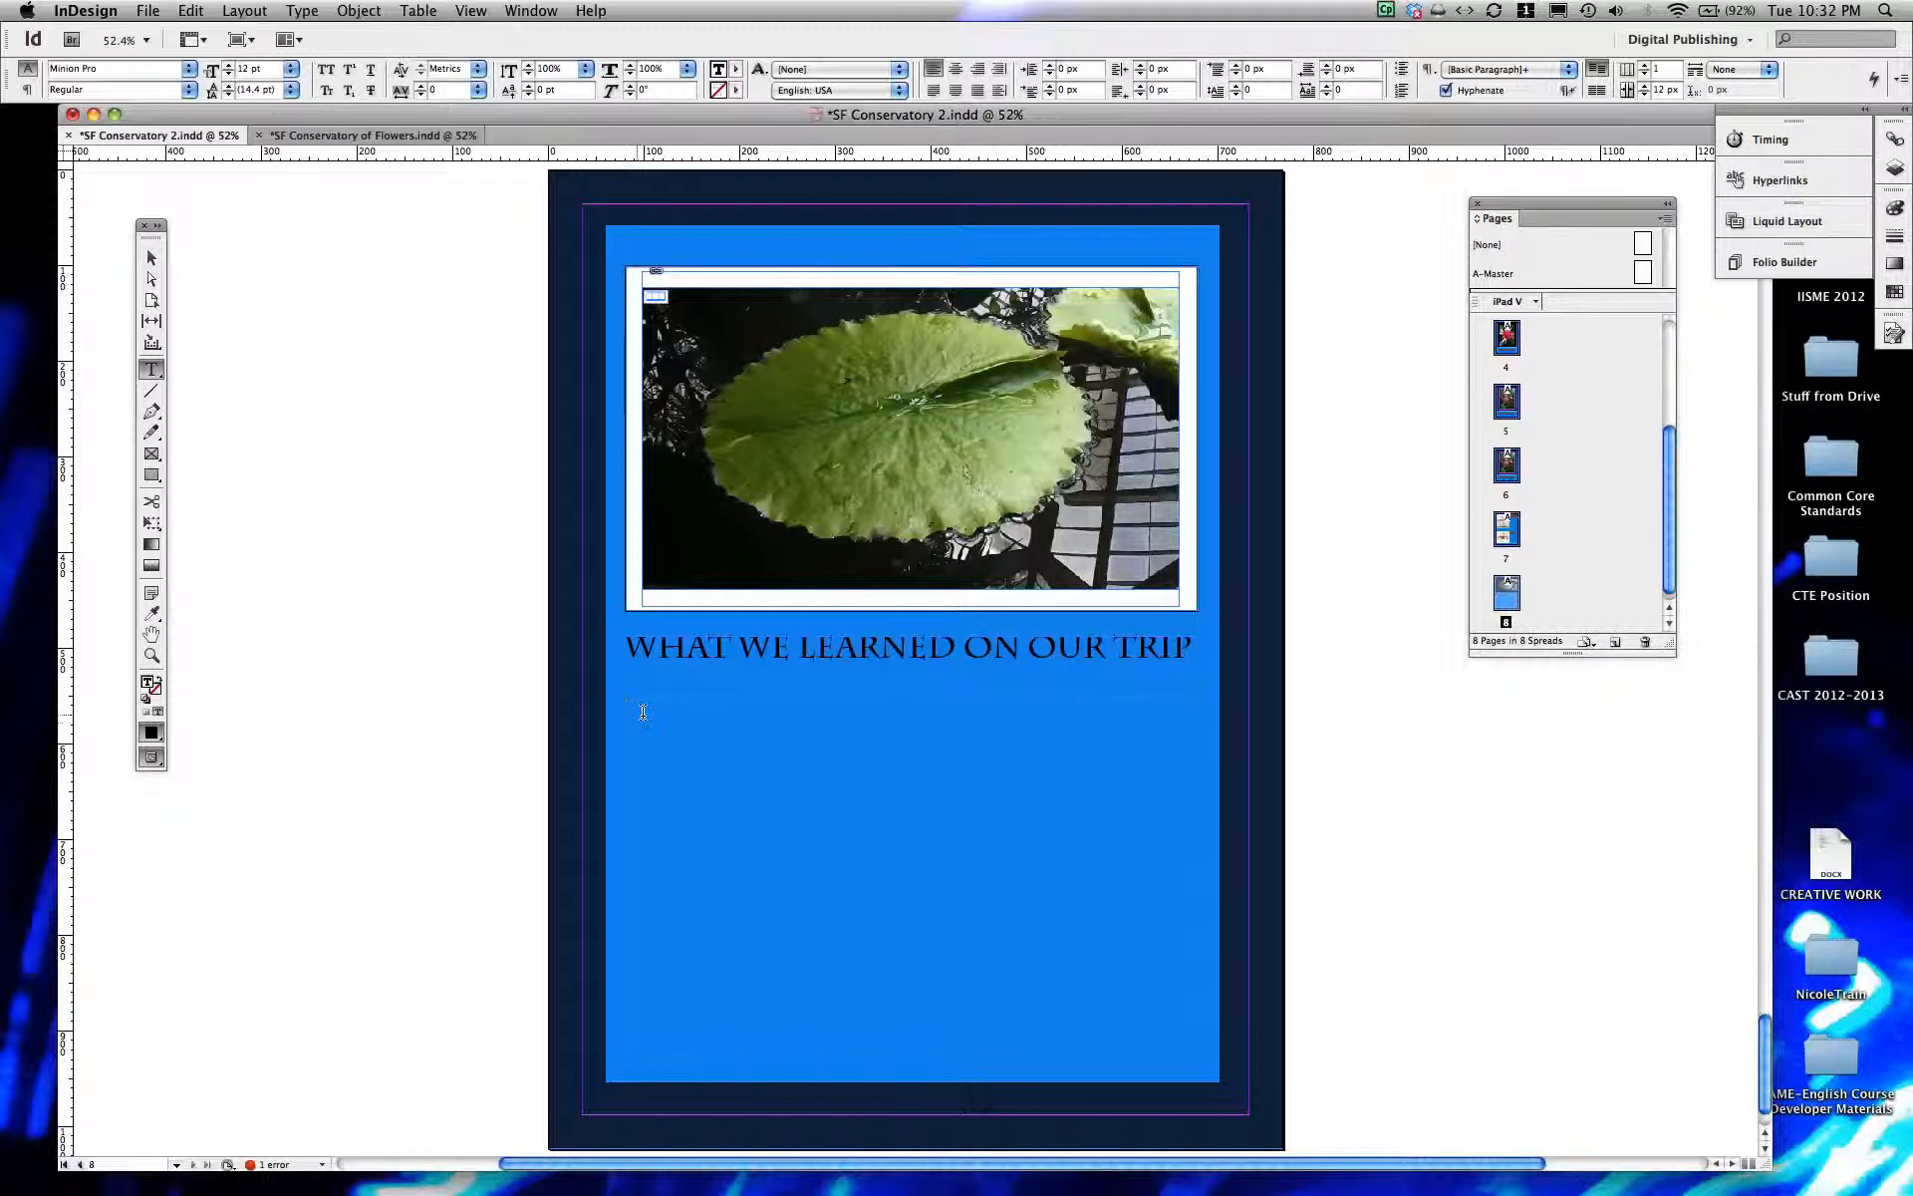
left_click(244, 10)
mouse_move(304, 7)
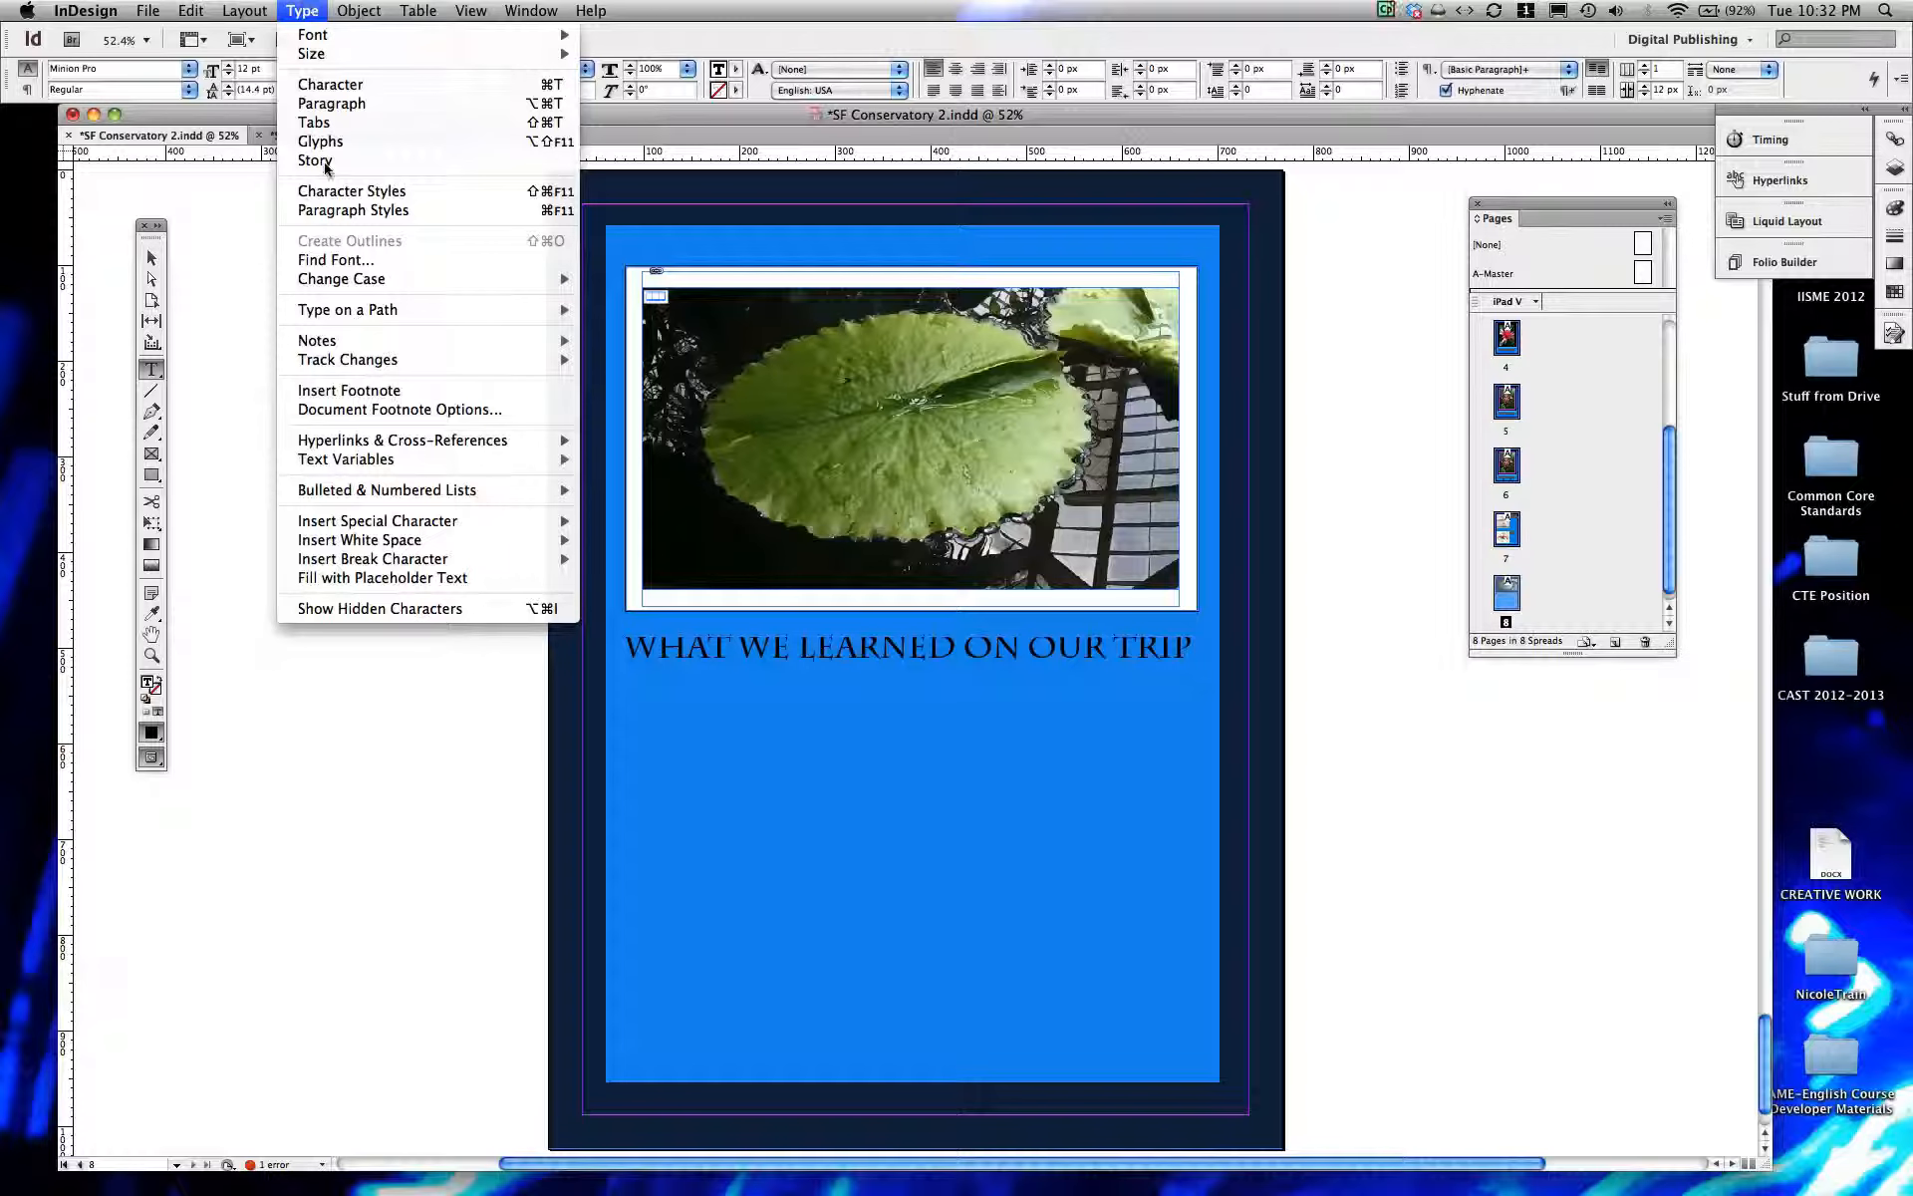
left_click(370, 577)
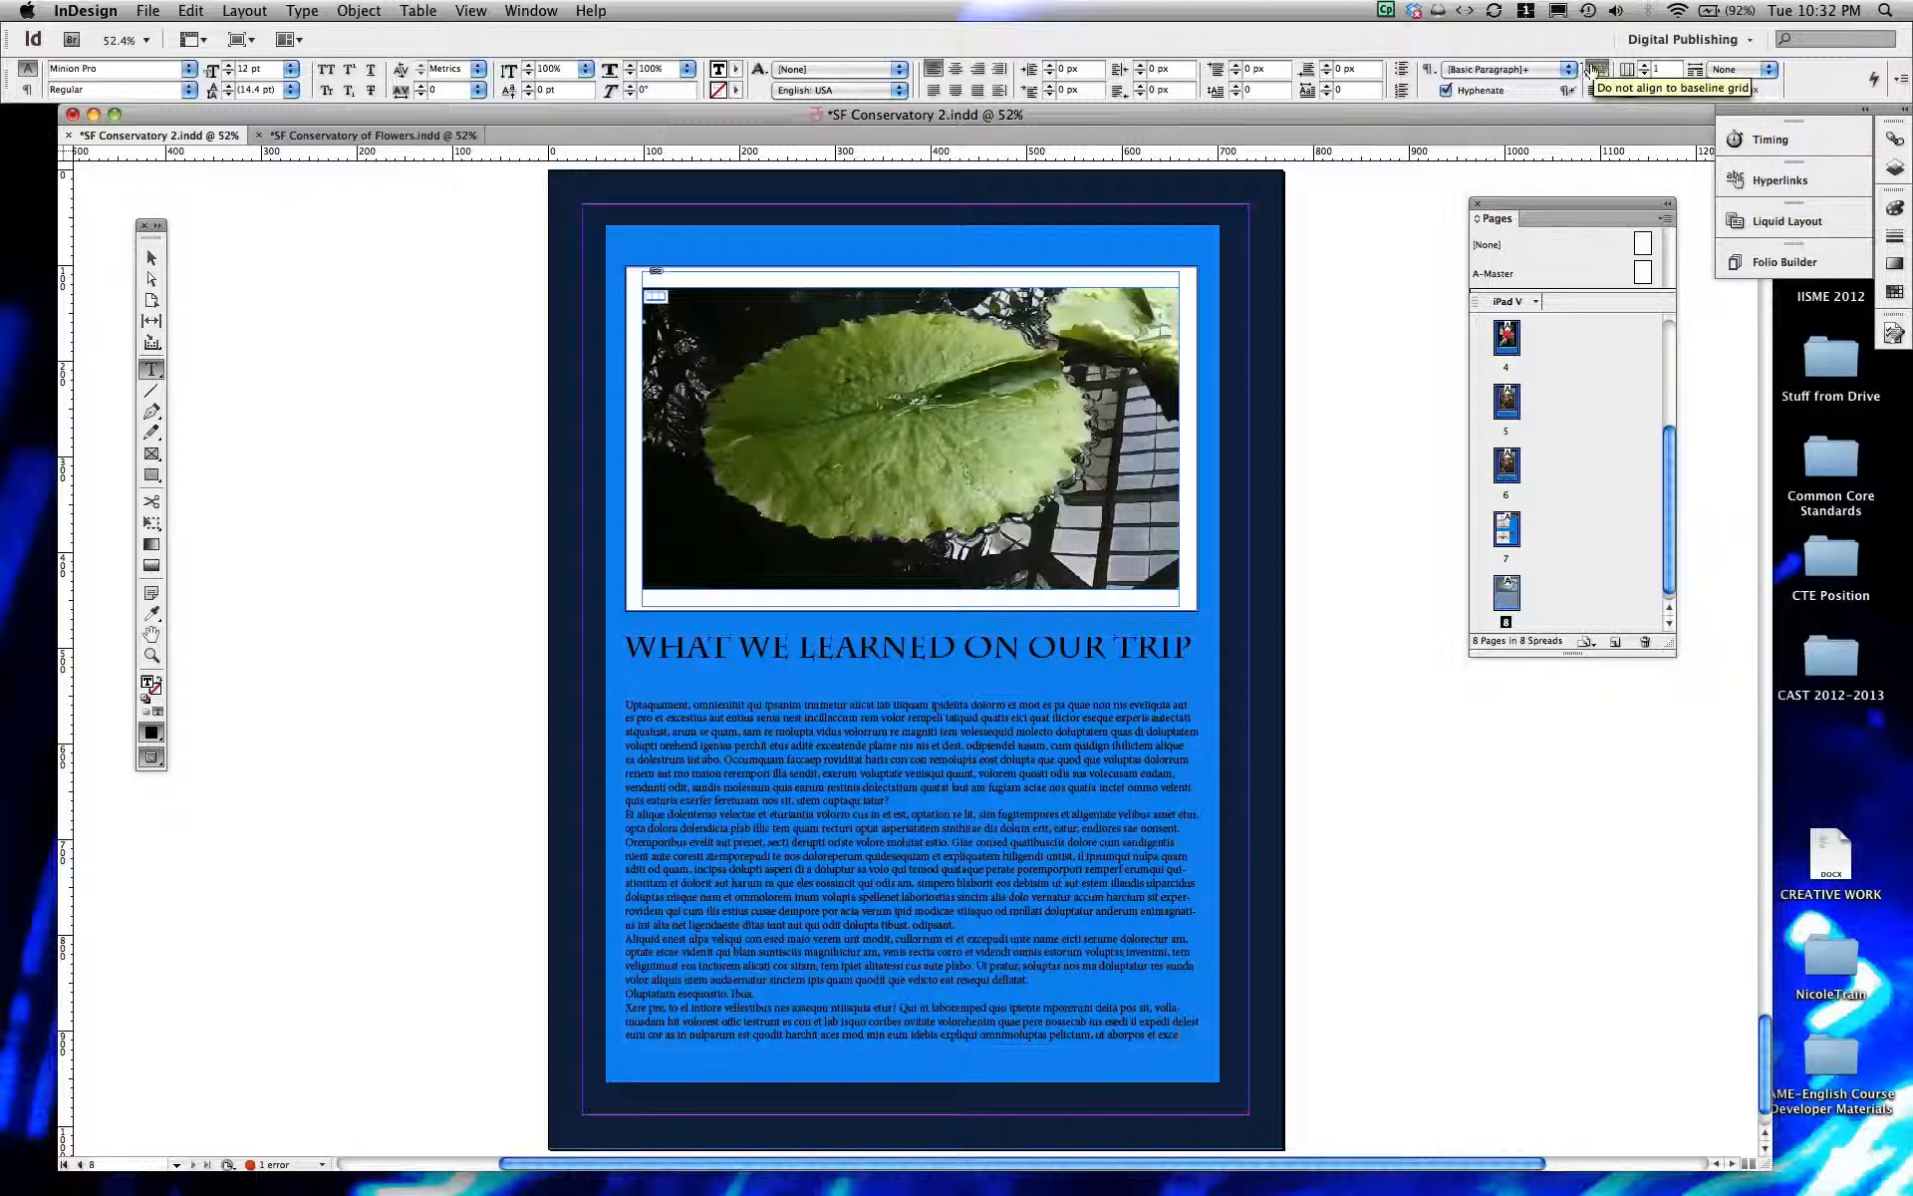
Step: Split the body text into 2 columns with a 20 px gutter
left_click(1643, 65)
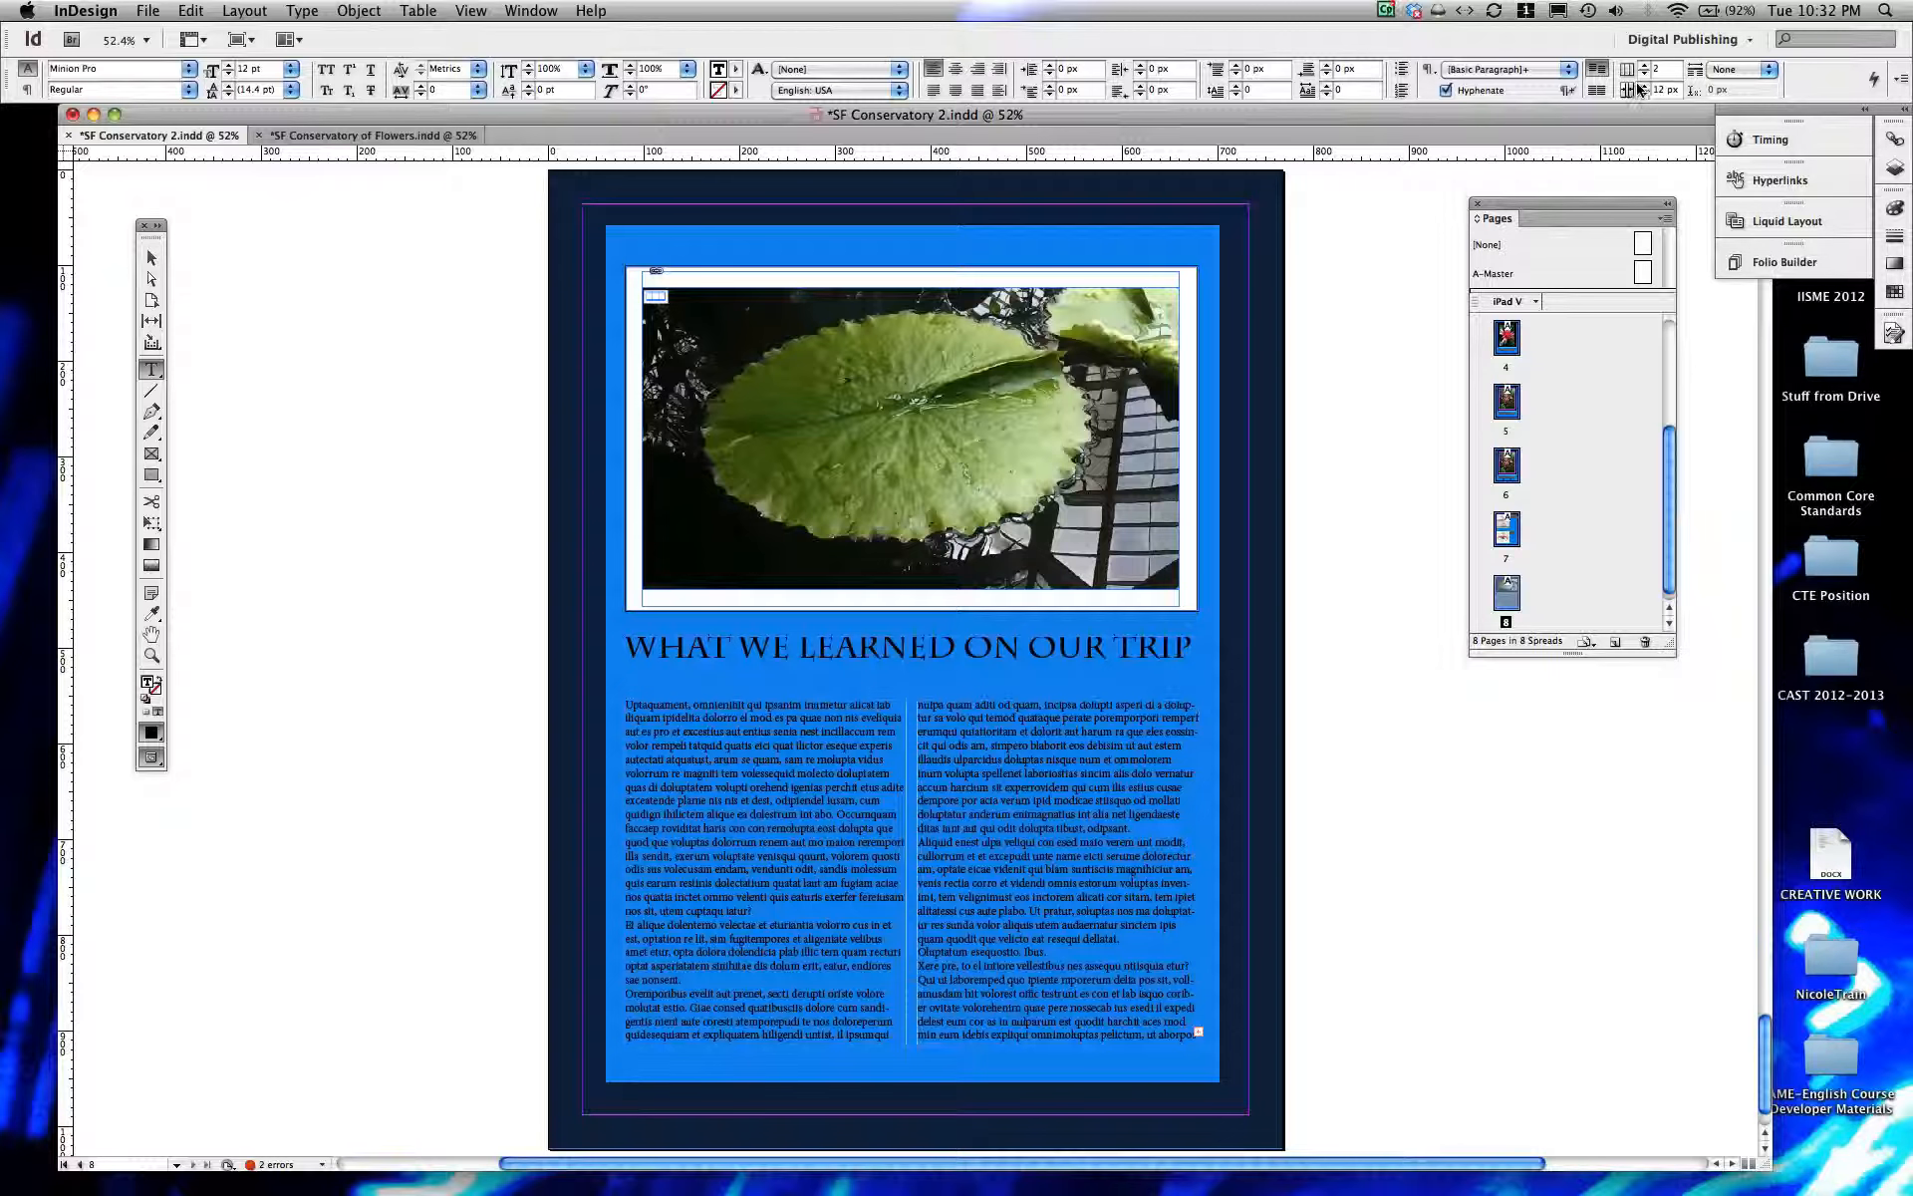
left_click(1643, 86)
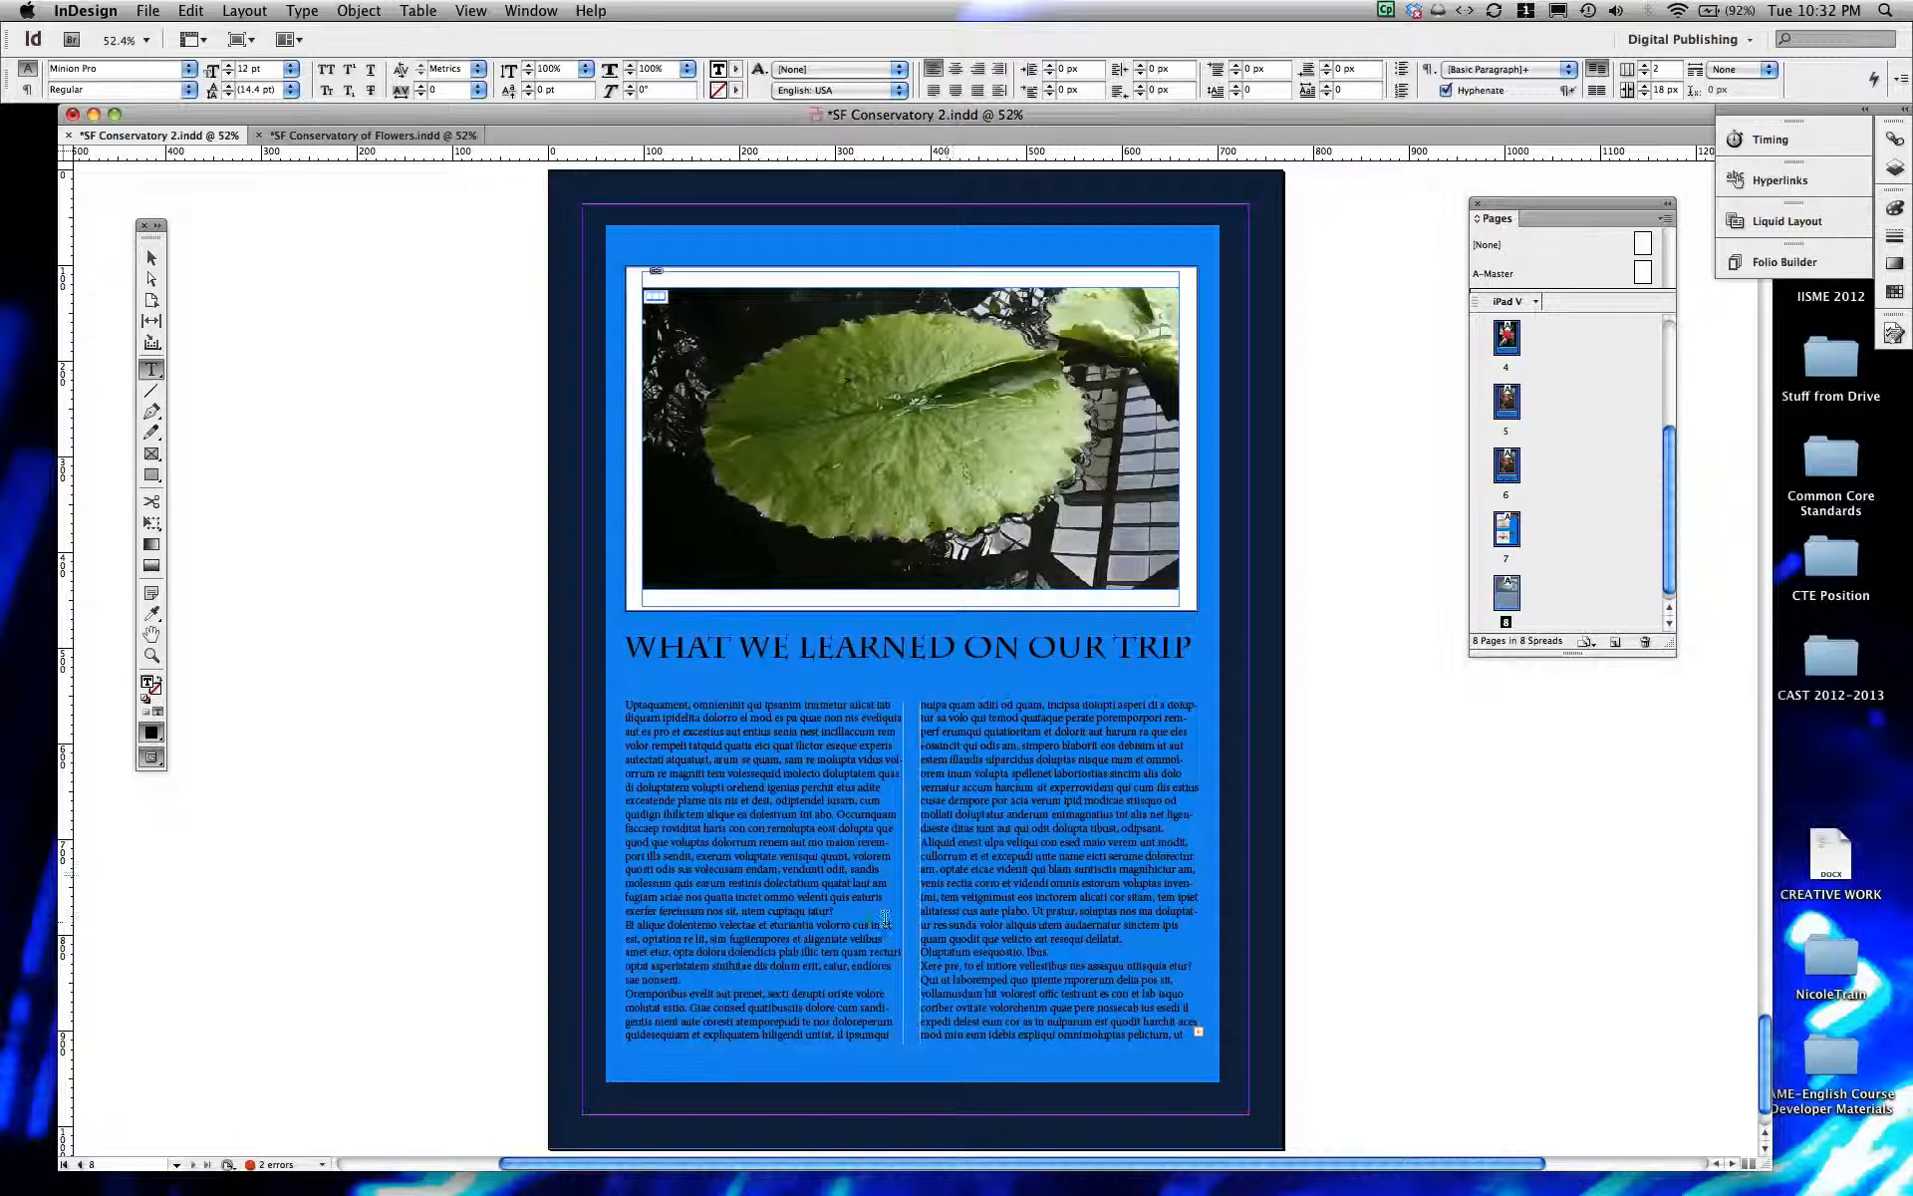
left_click(1642, 84)
left_click(1642, 85)
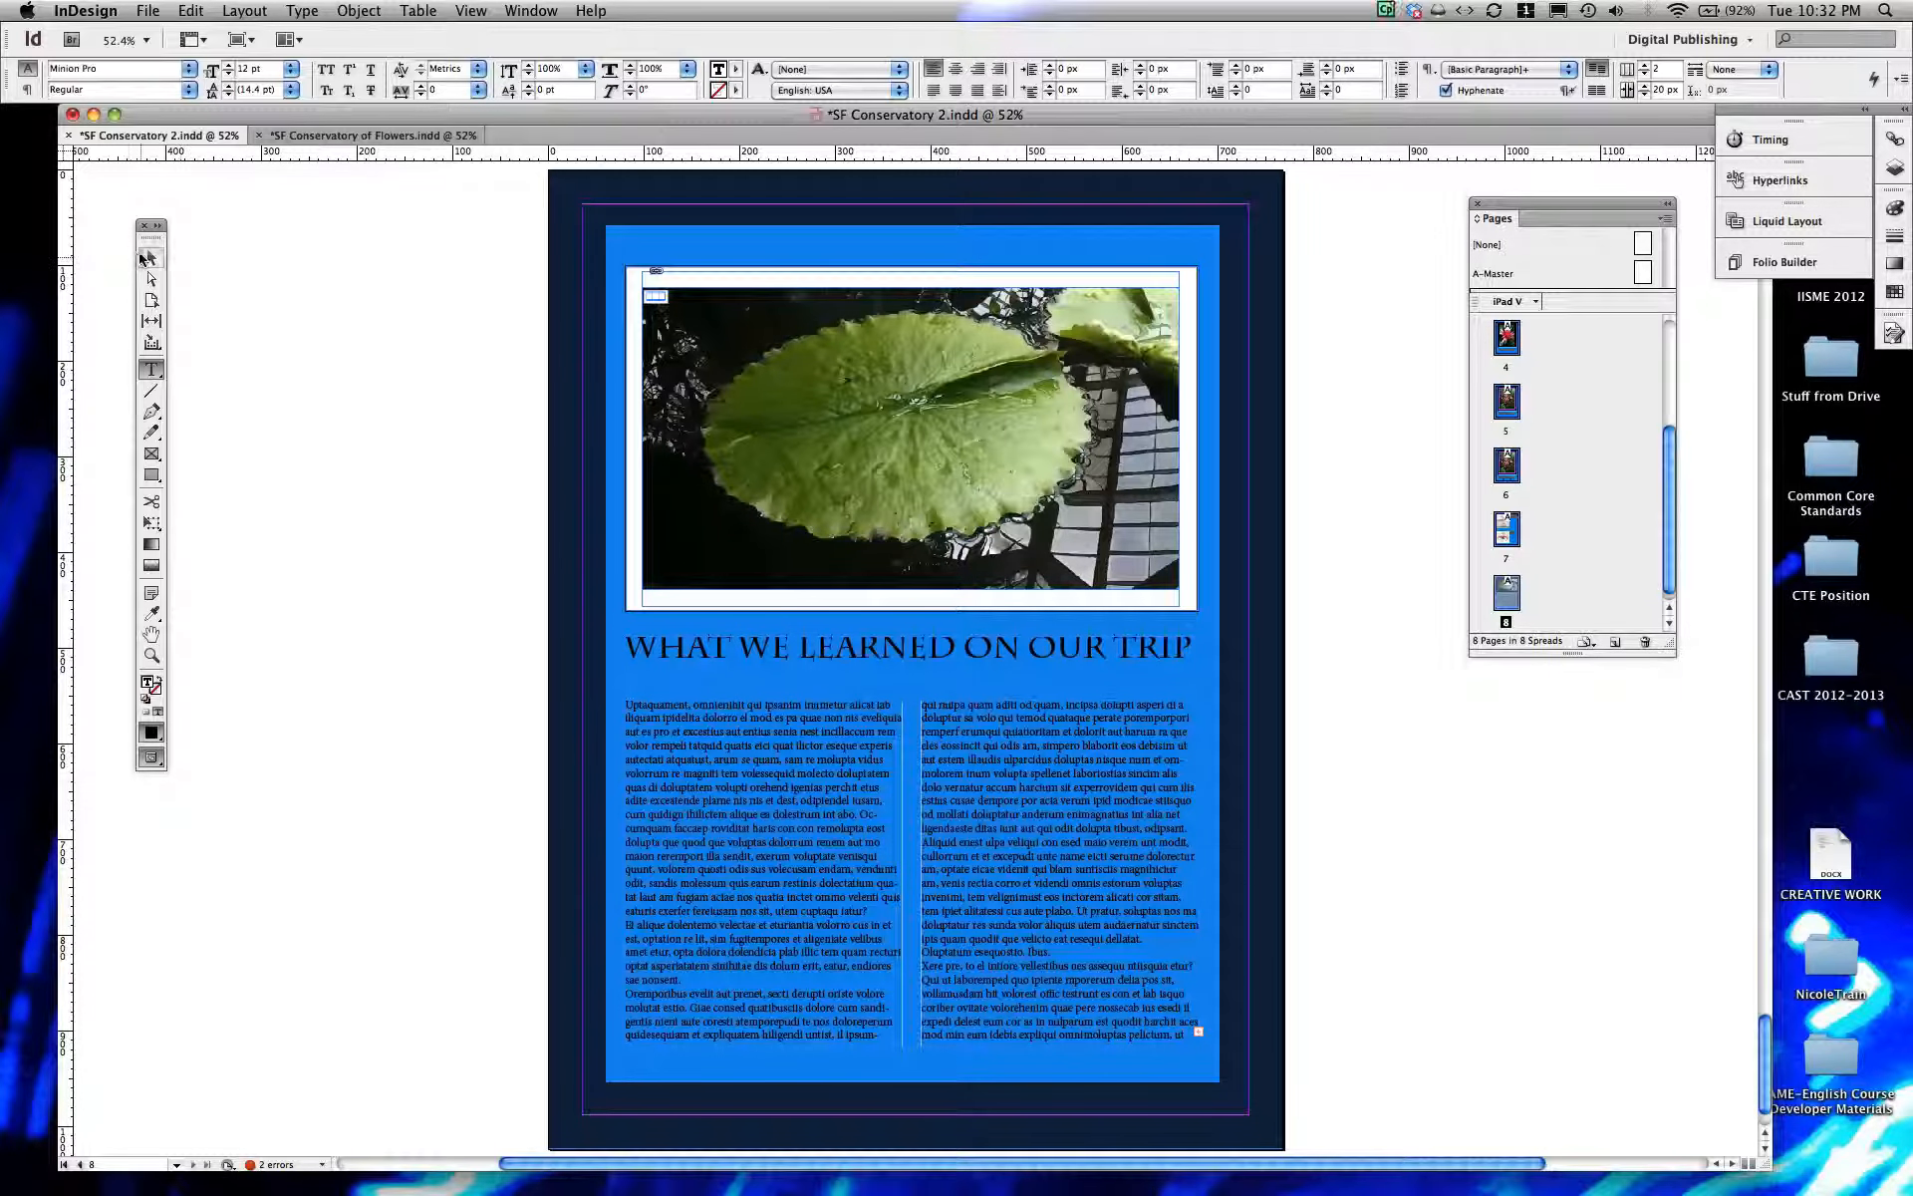
Step: Nudge the body text frame up to Y 531 px so it sits closely beneath the heading
left_click(146, 258)
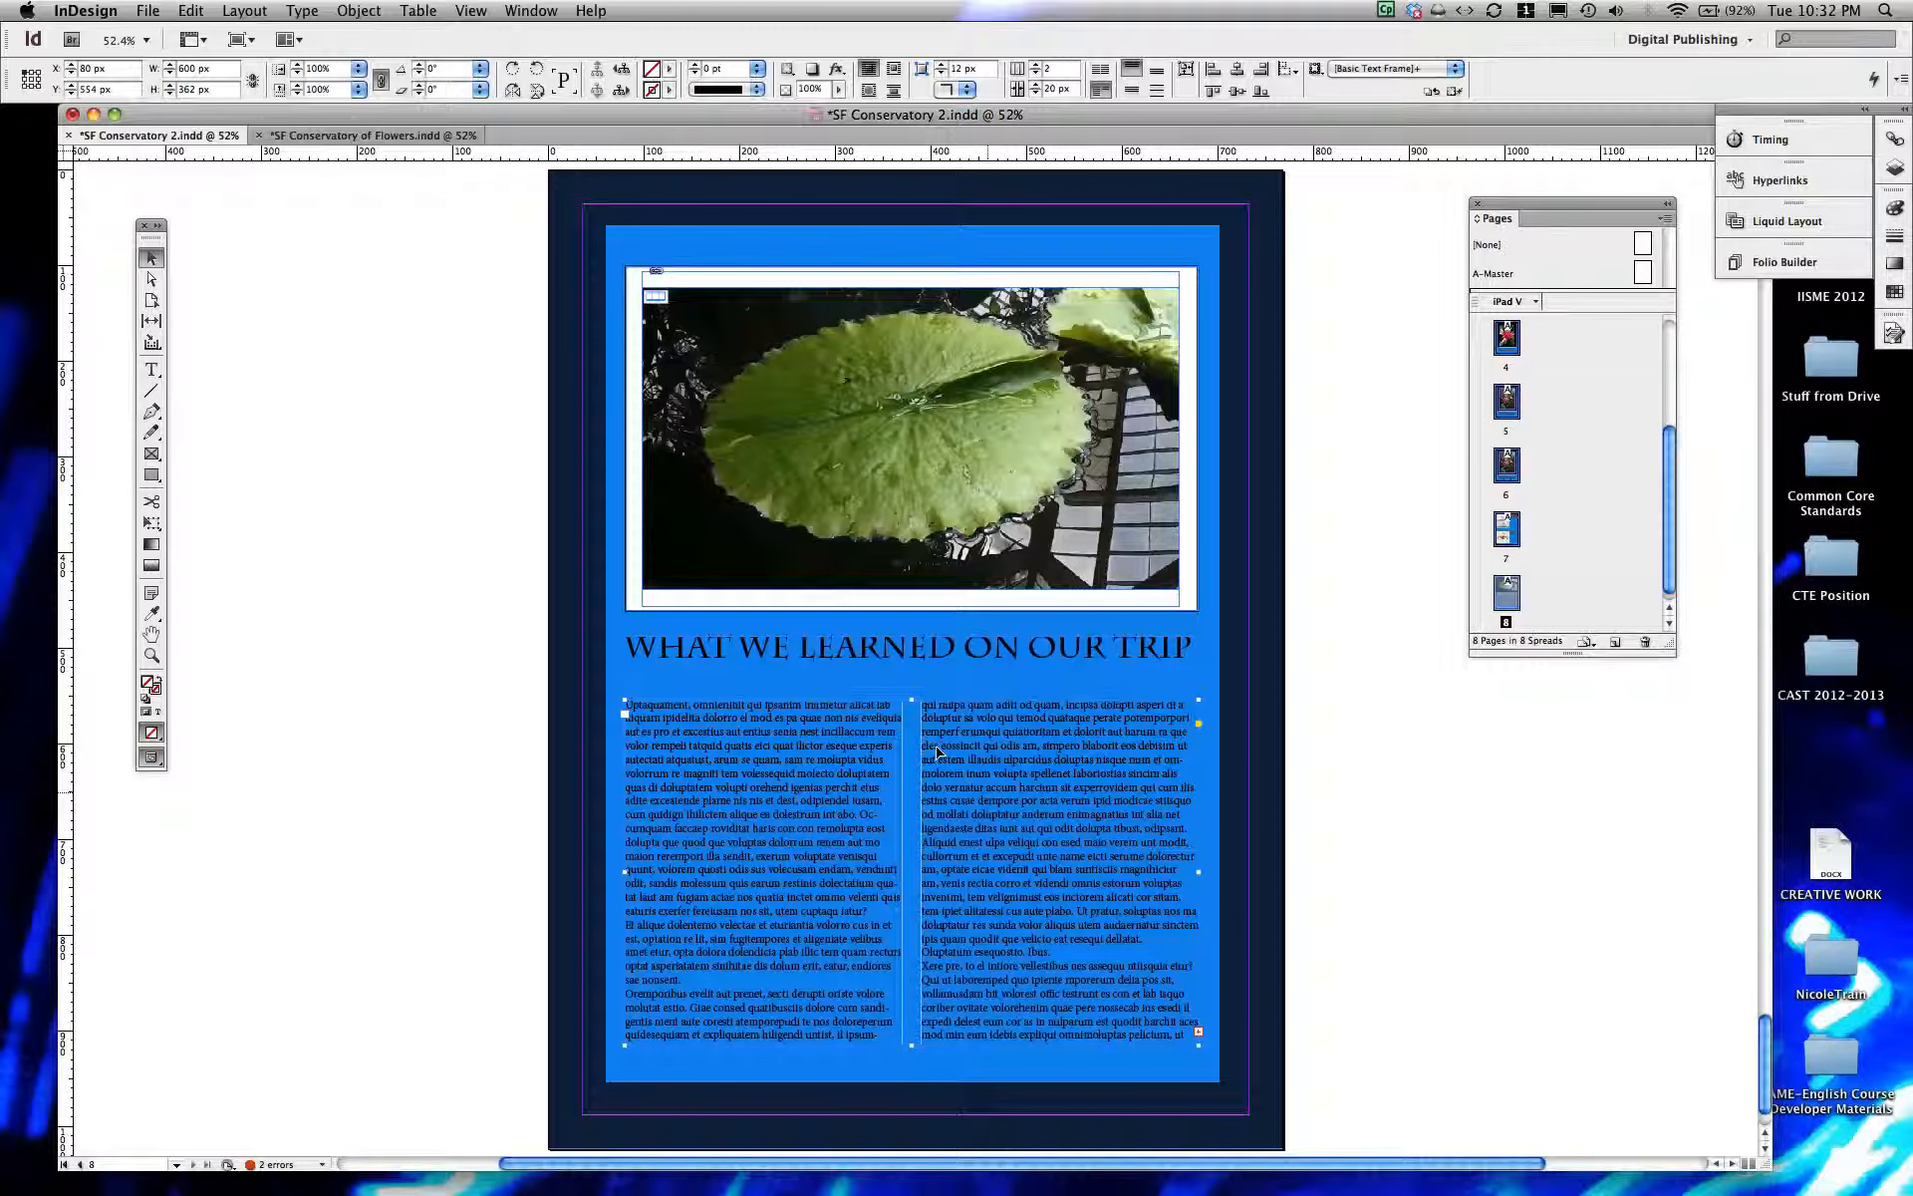
key("Up")
key("Up")
key("Up")
key("Up")
key("Up")
key("Up")
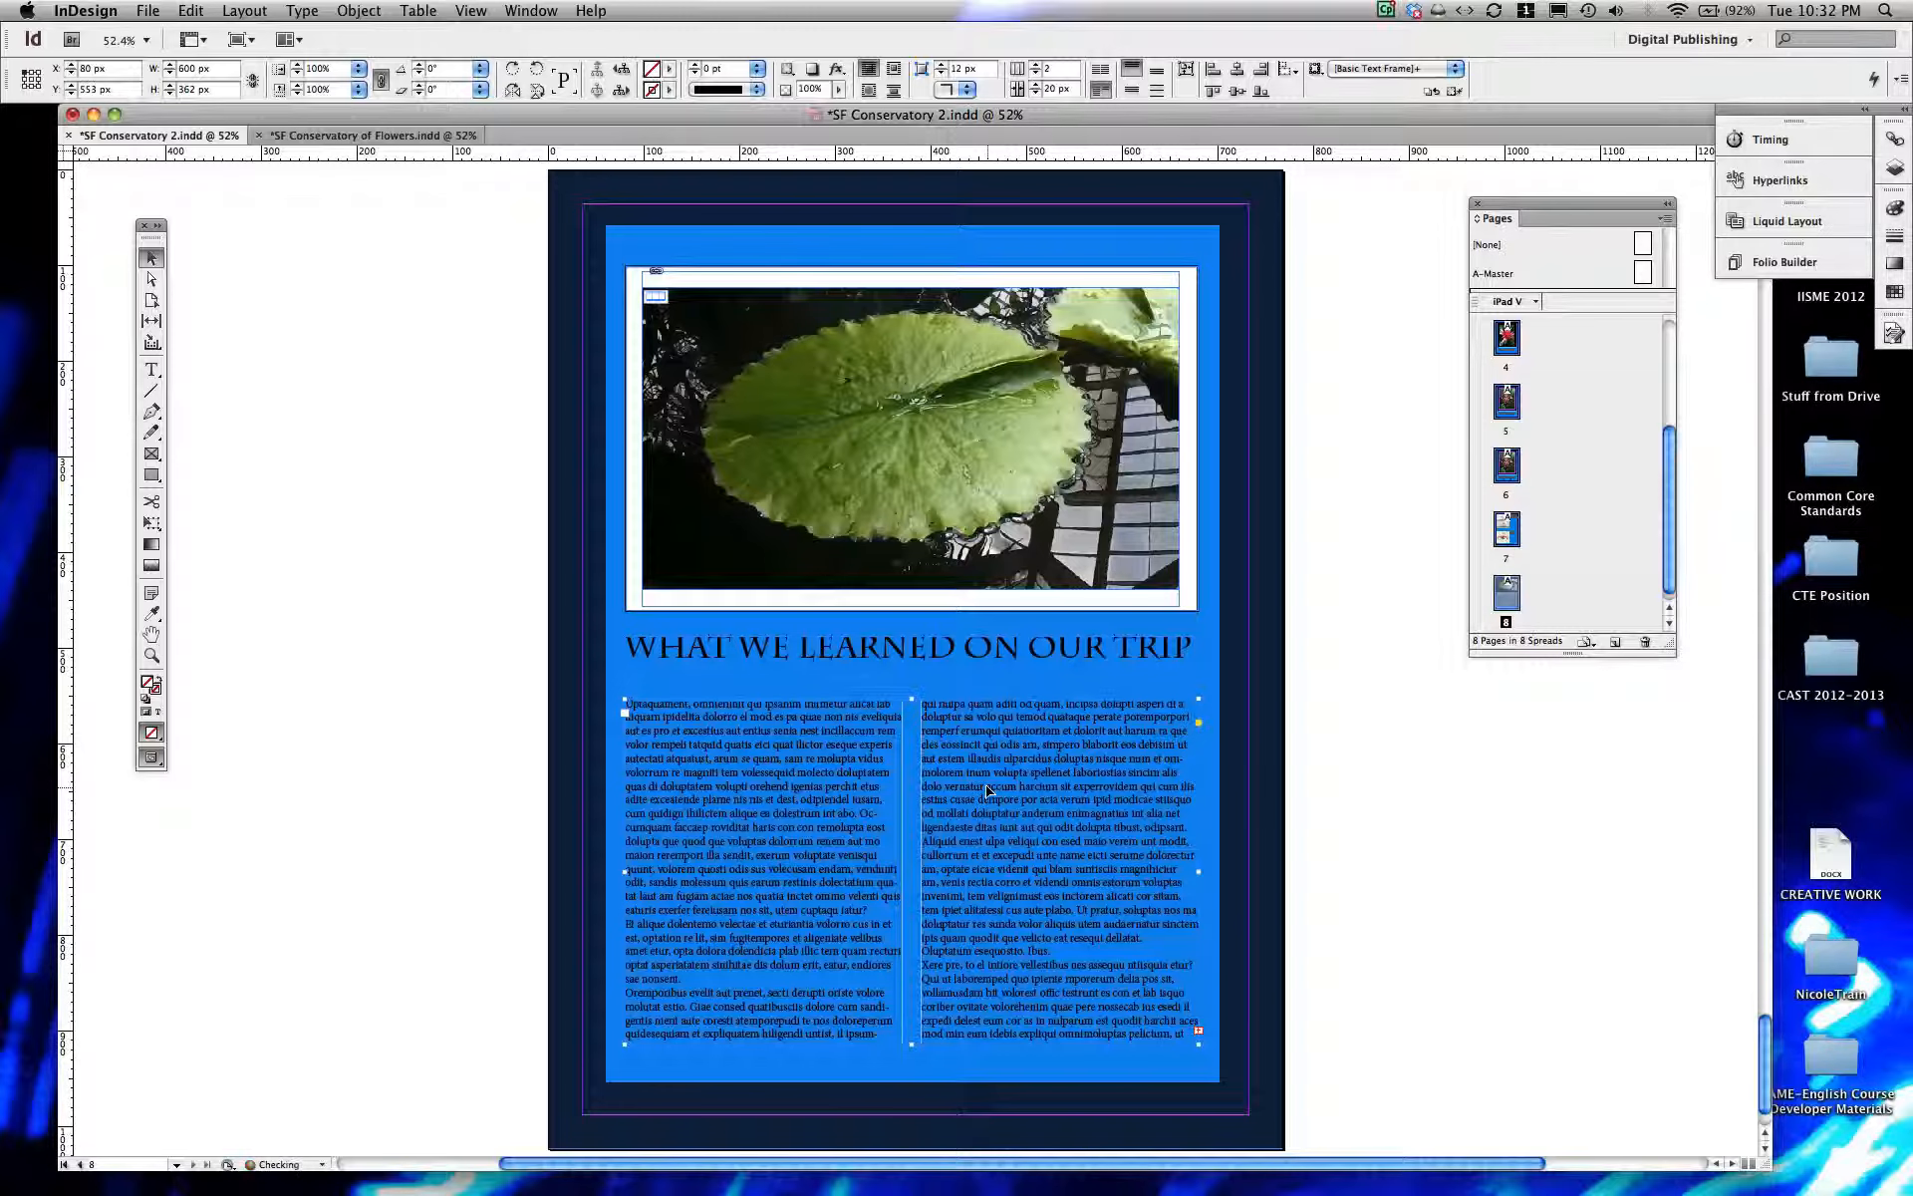
key("Up")
key("Up")
key("Up")
key("Up")
key("Up")
key("Up")
key("Up")
key("Up")
key("Up")
key("Up")
key("Up")
key("Up")
key("Up")
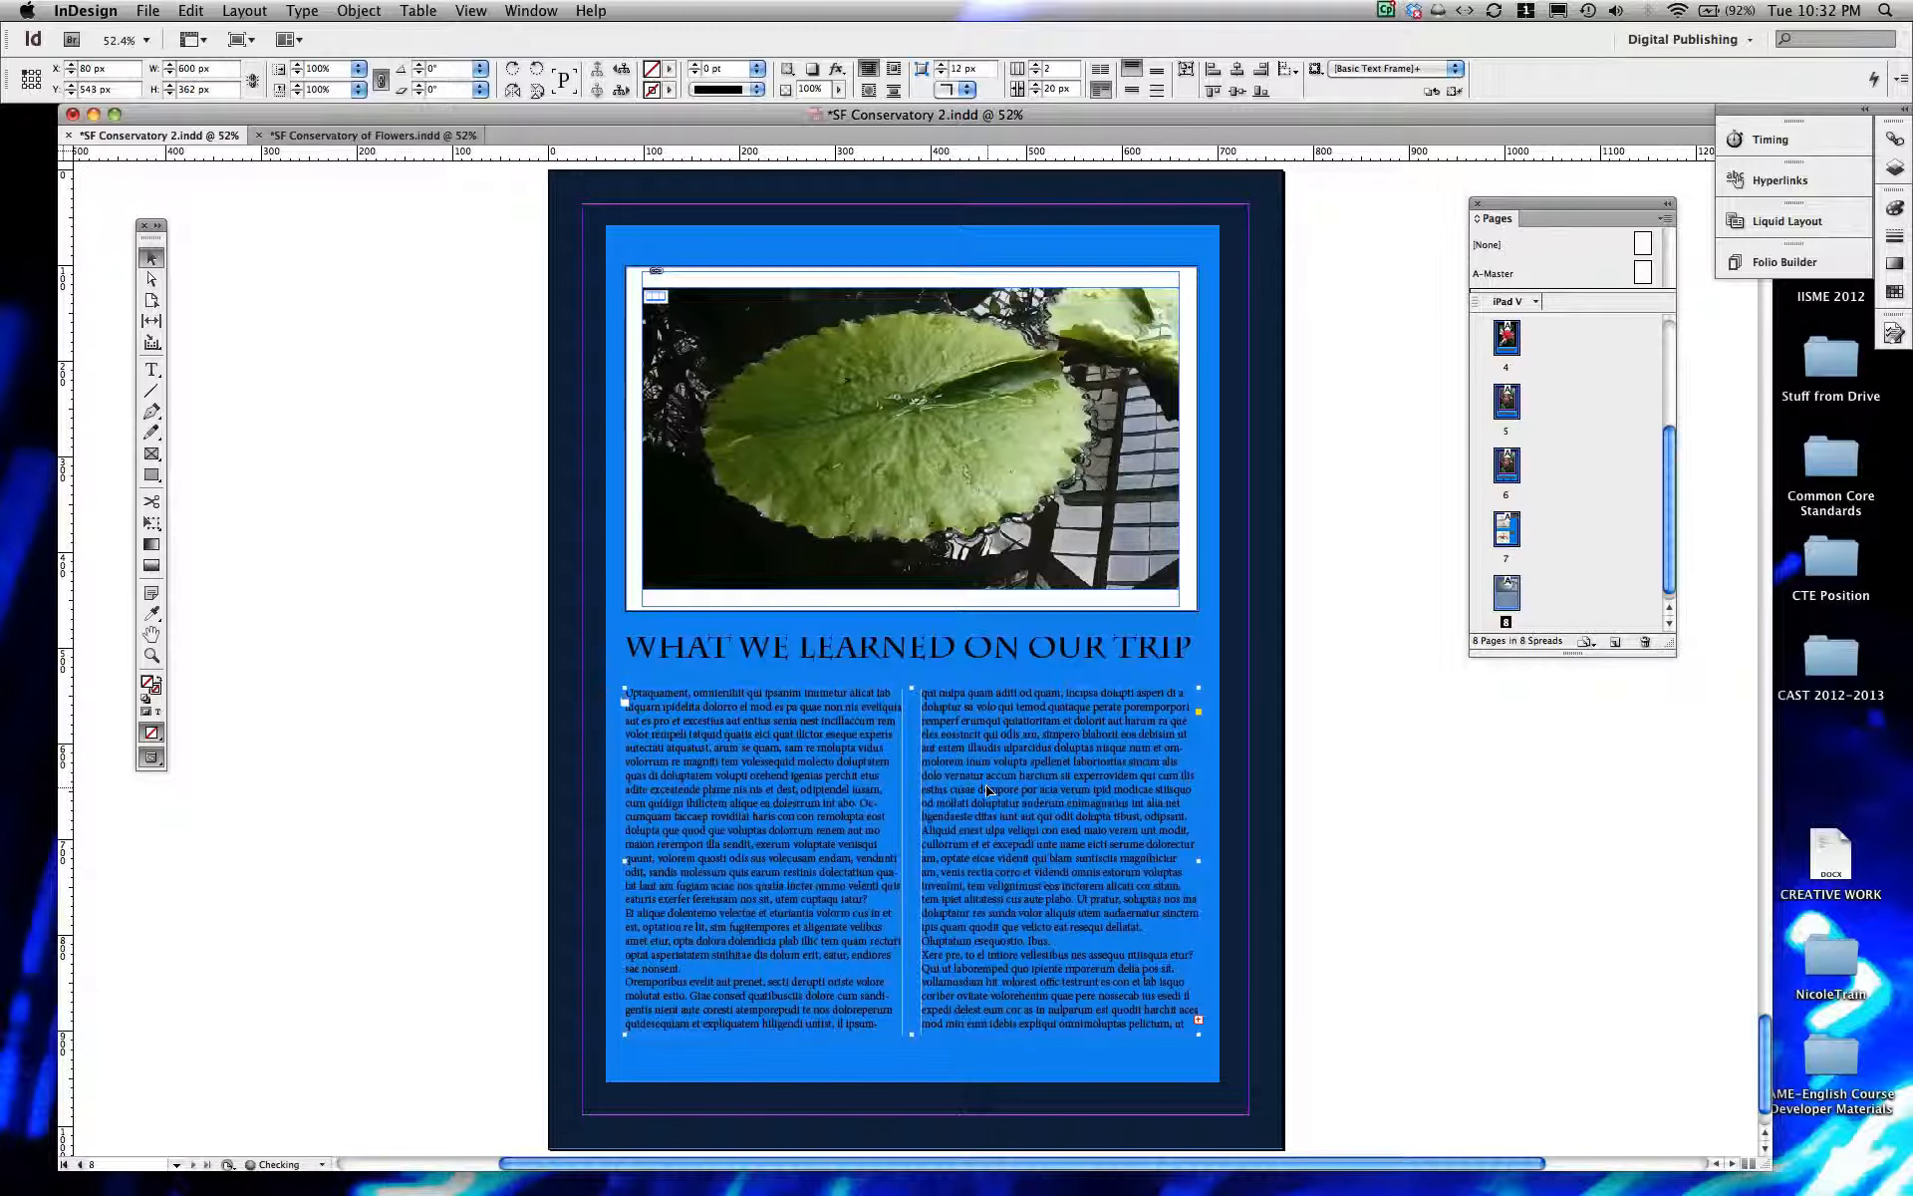
key("Up")
key("Up")
key("Up")
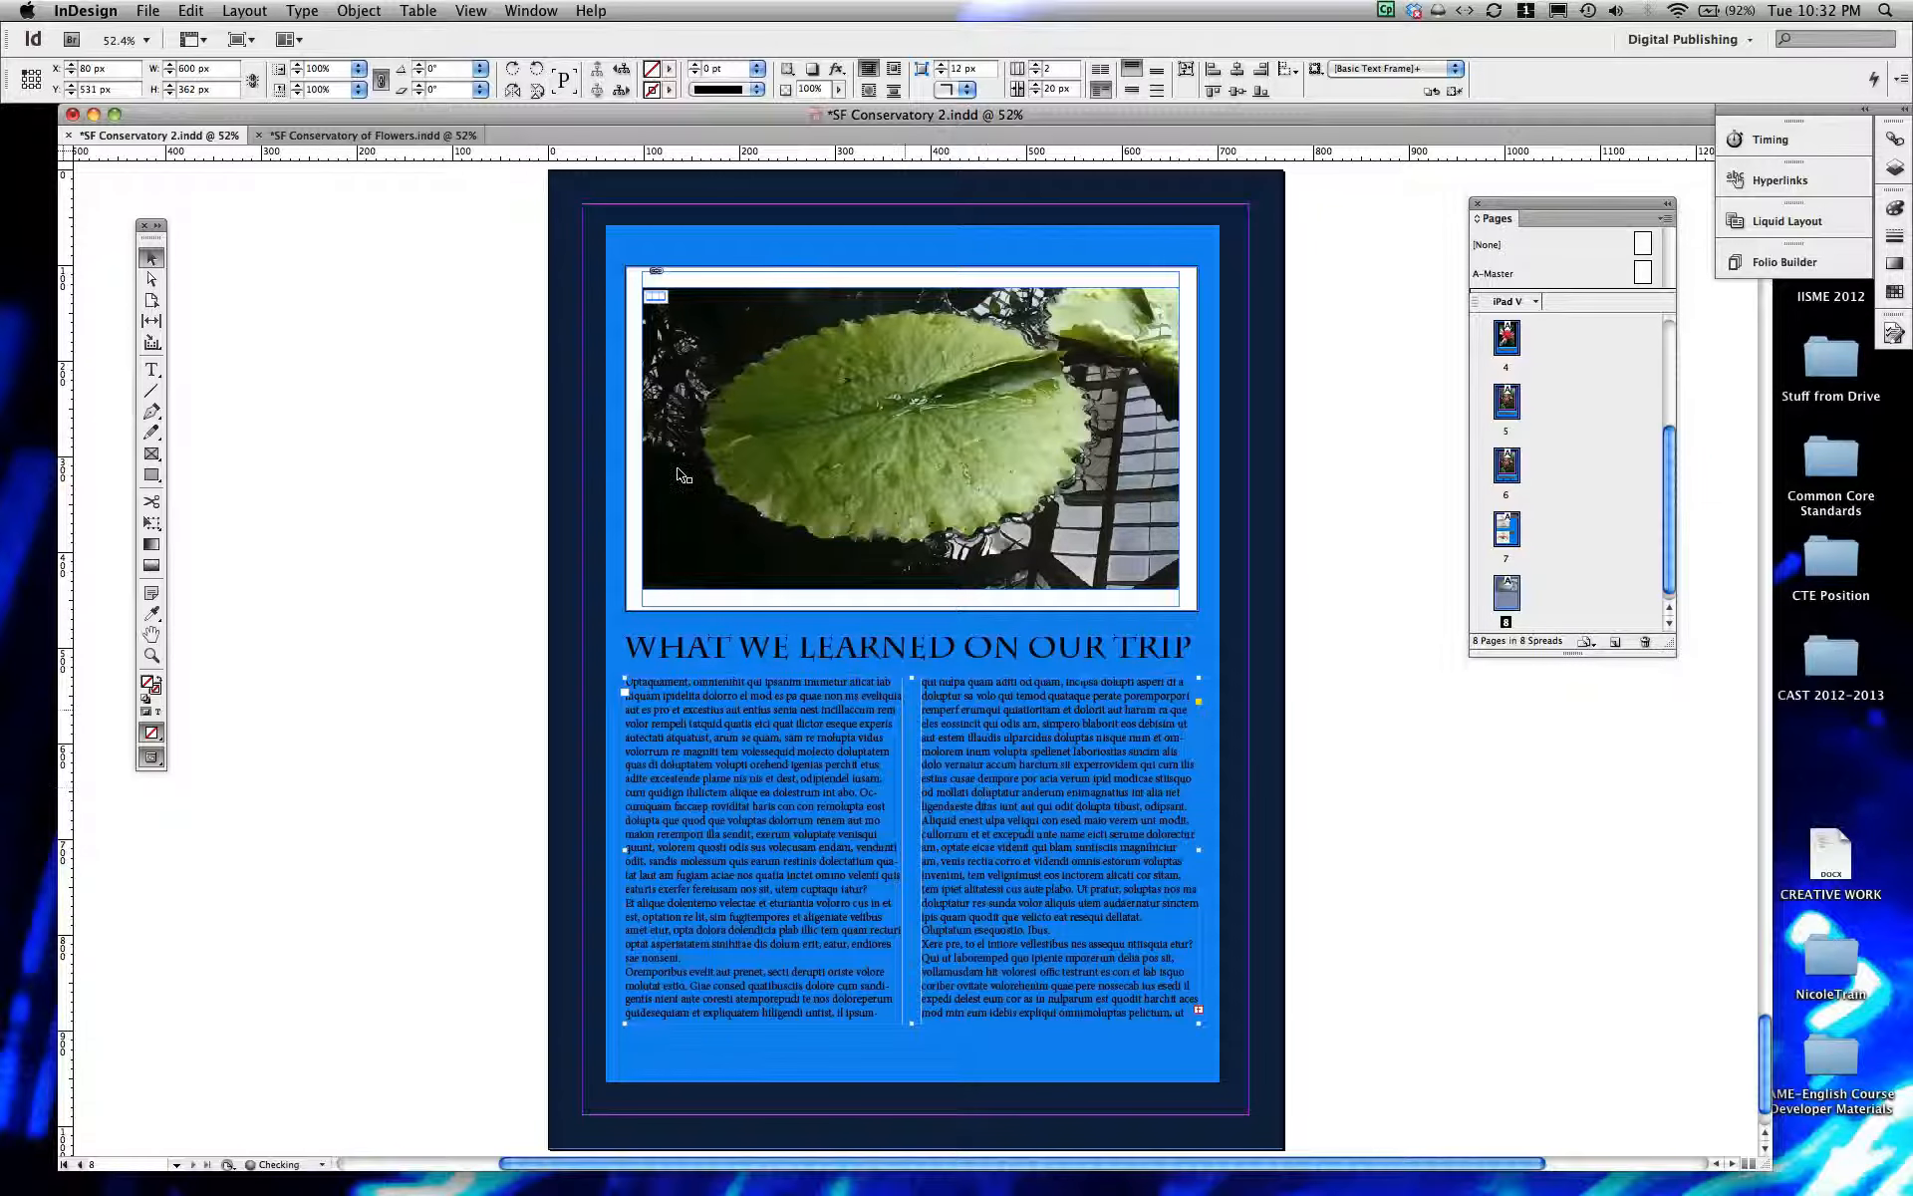
Step: After checking the original page, draw a text frame, place it beneath the body text's left edge and resize it to about 600 × 51 px
left_click(151, 371)
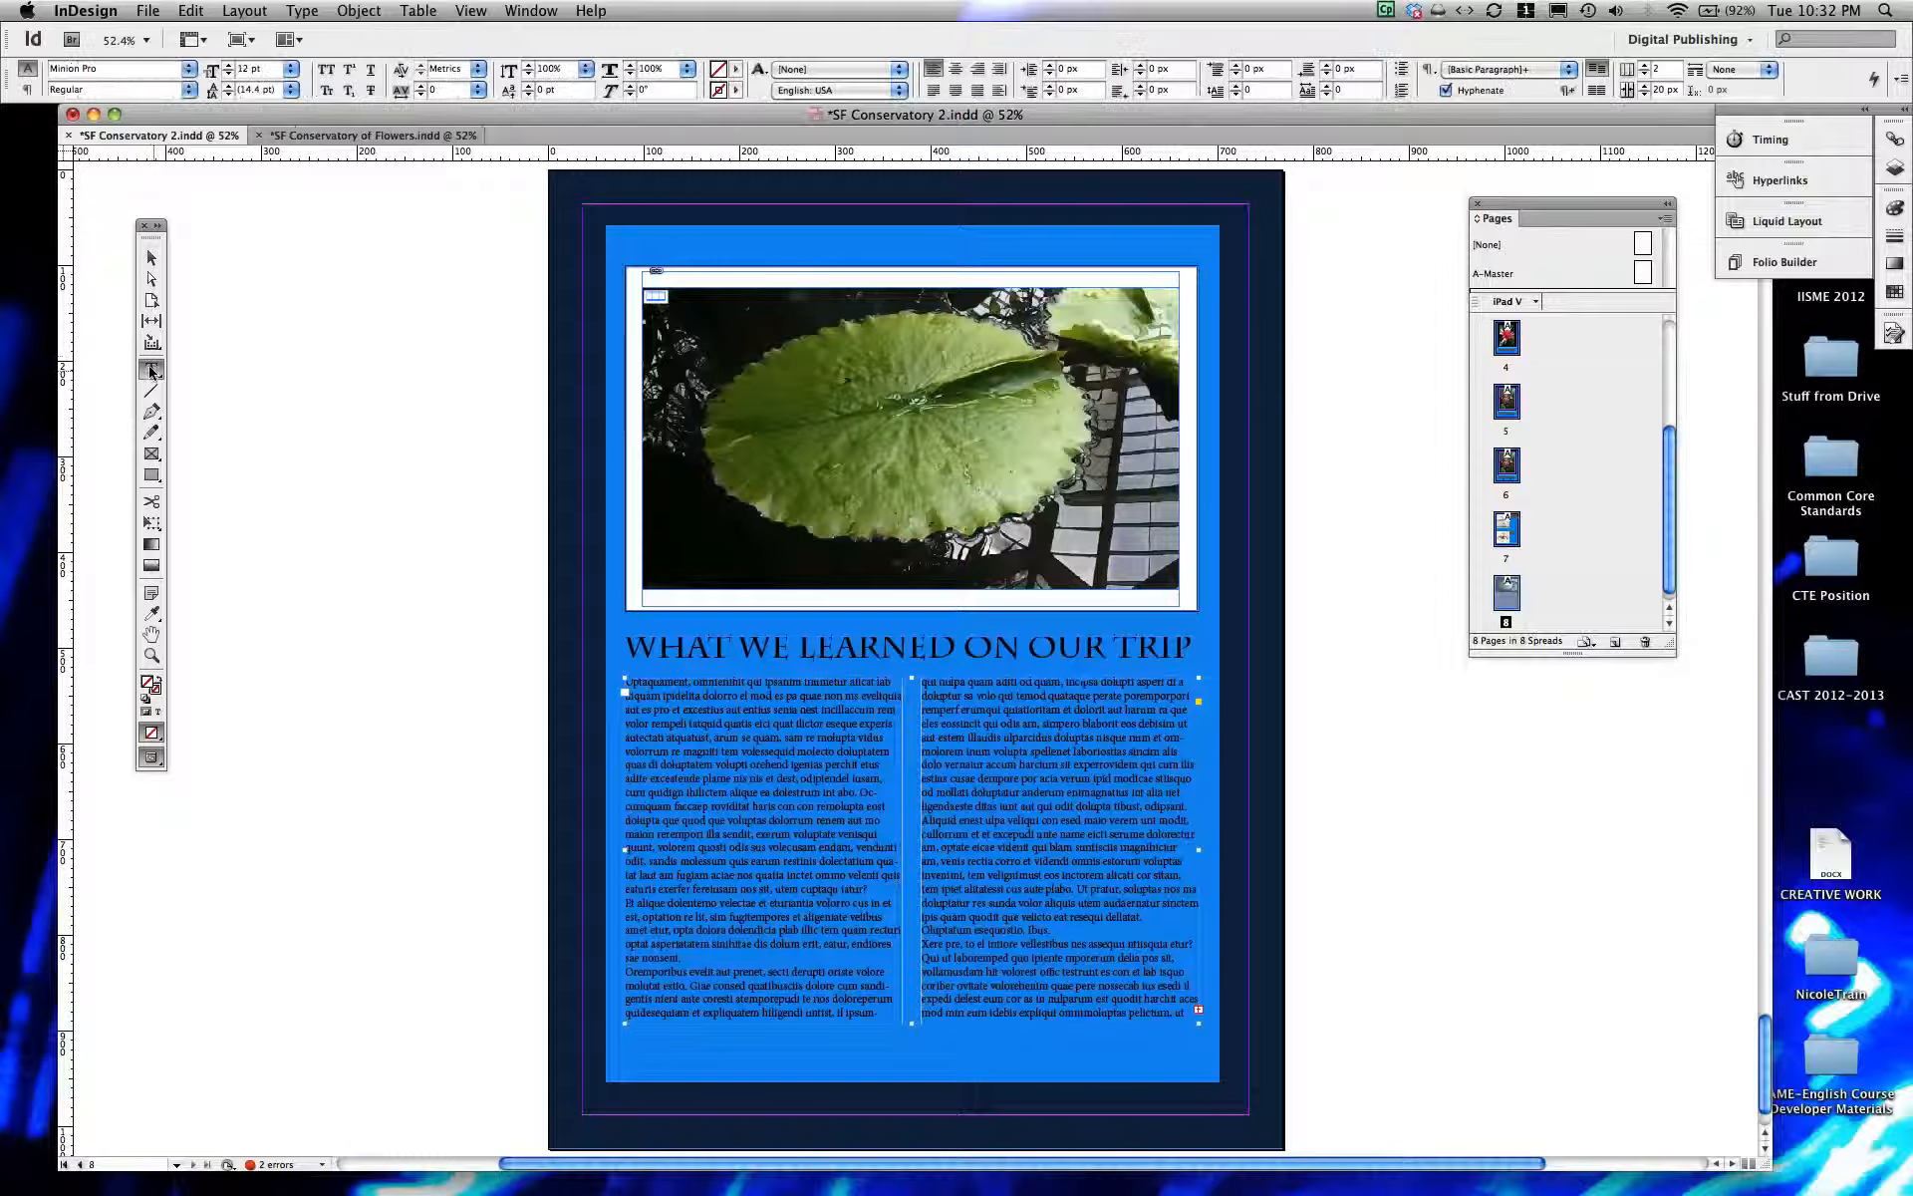
left_click(426, 137)
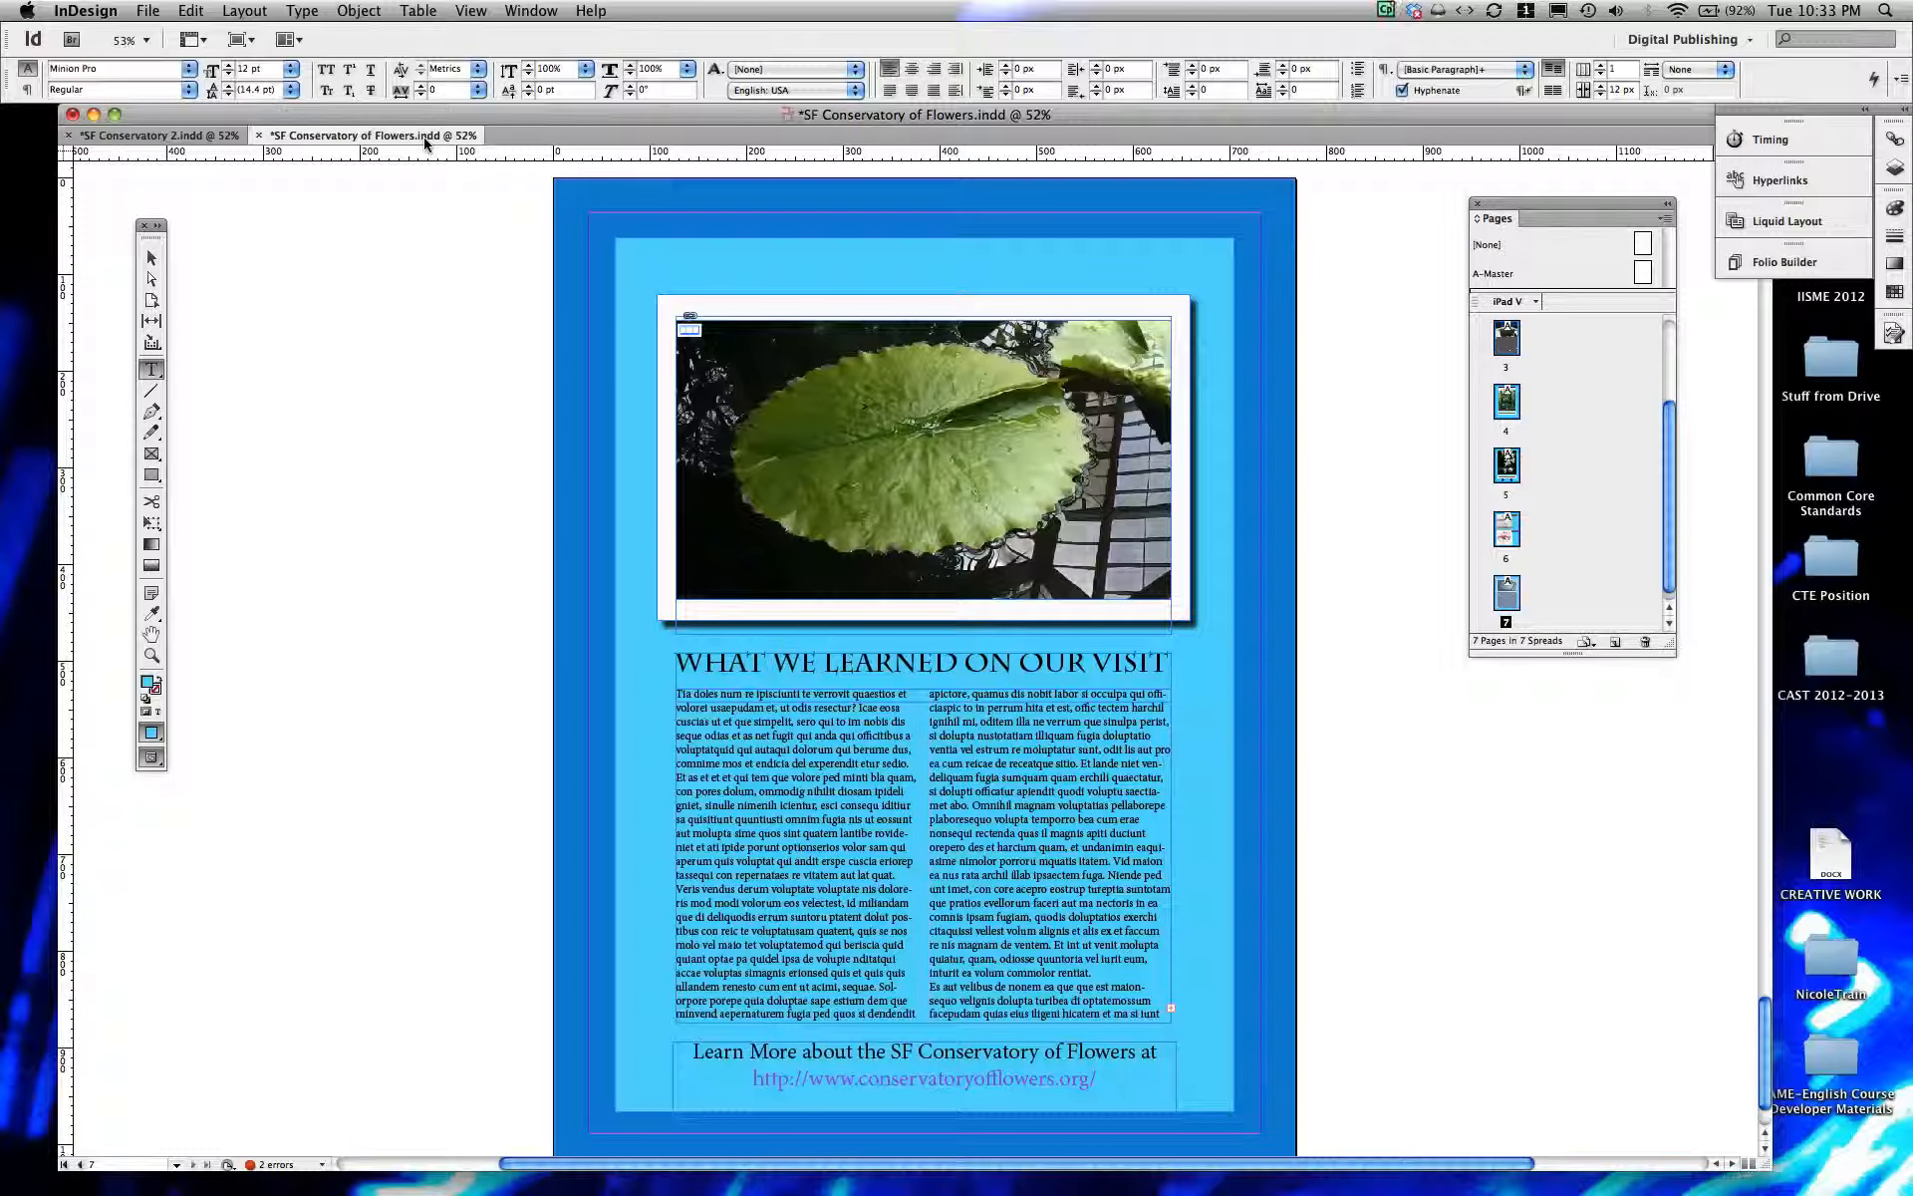
left_click(172, 136)
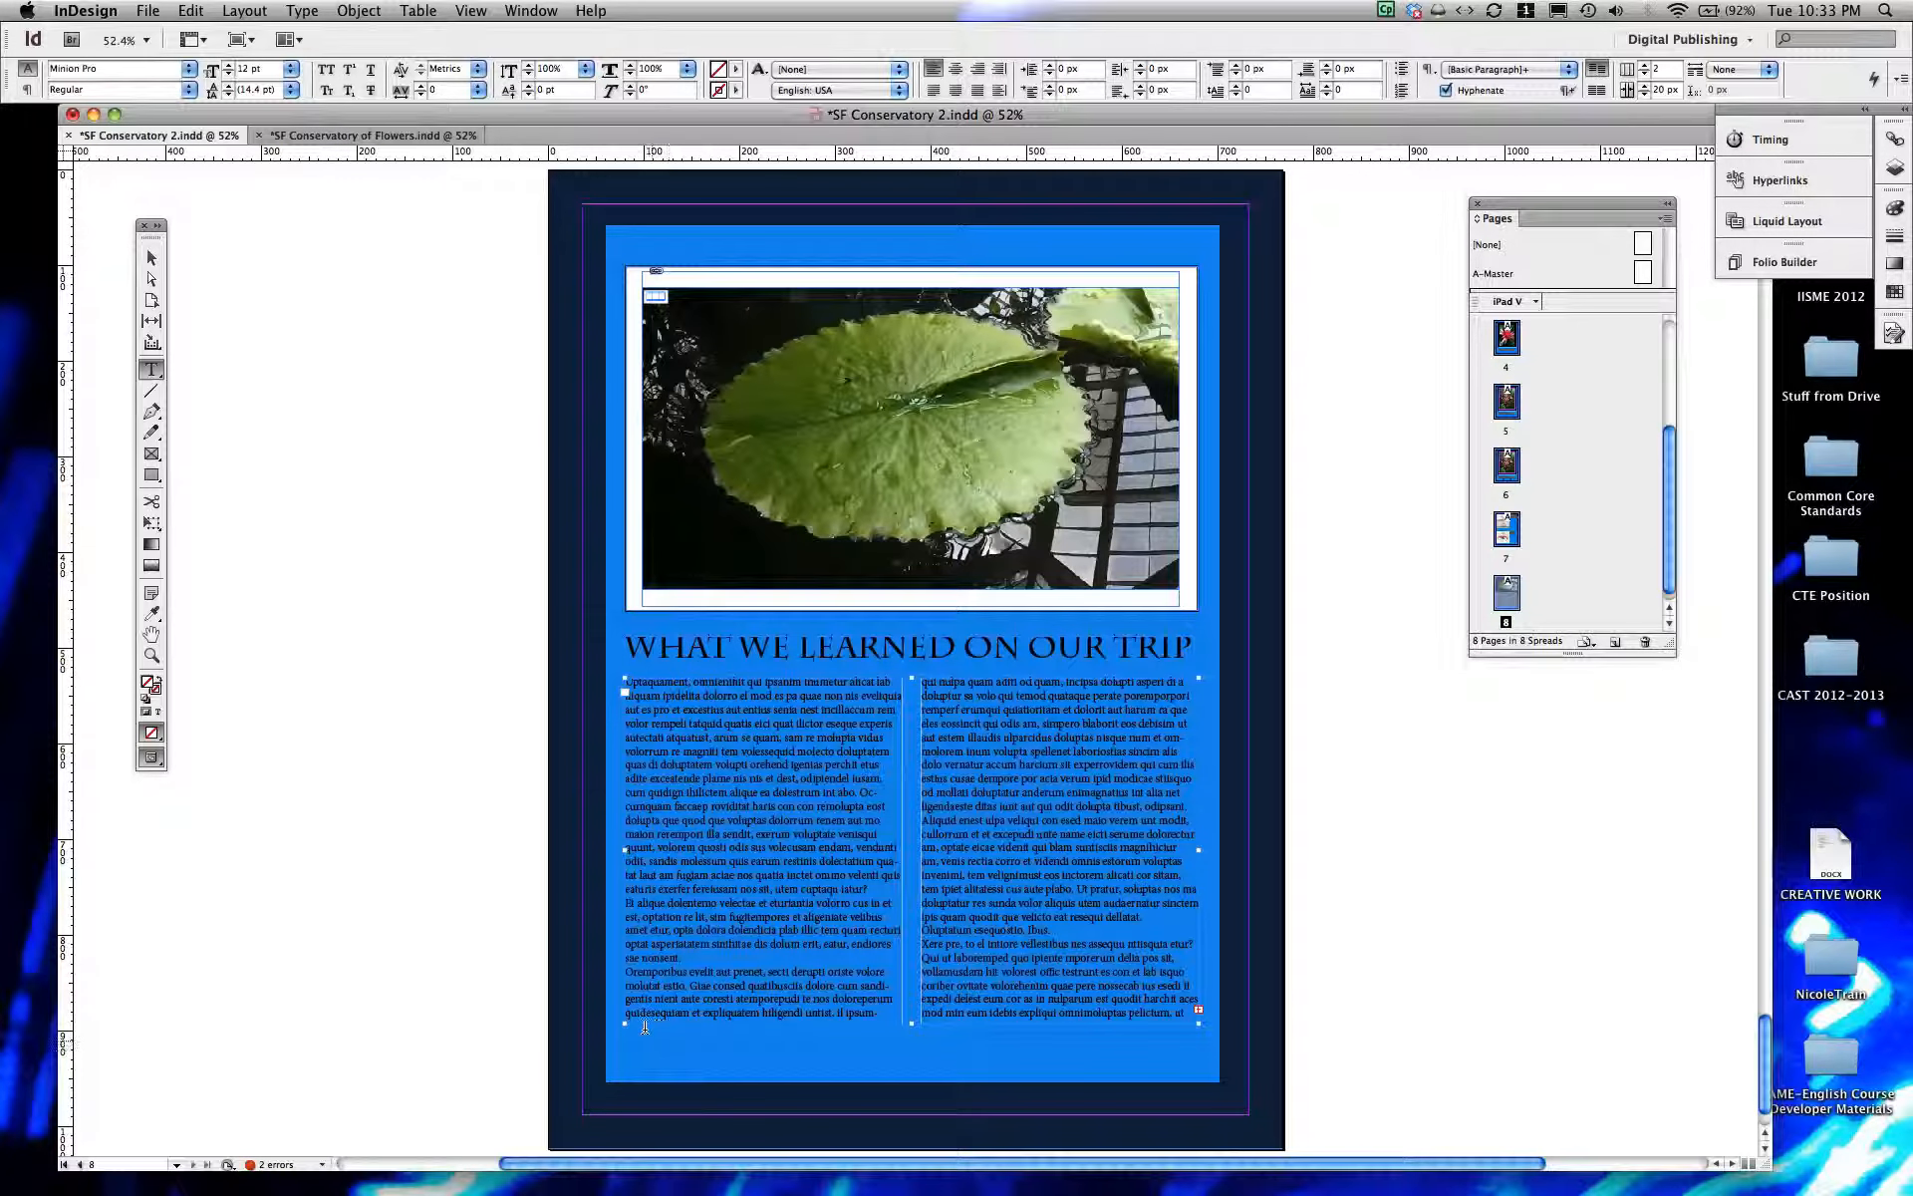
left_click_drag(455, 1066, 1079, 1104)
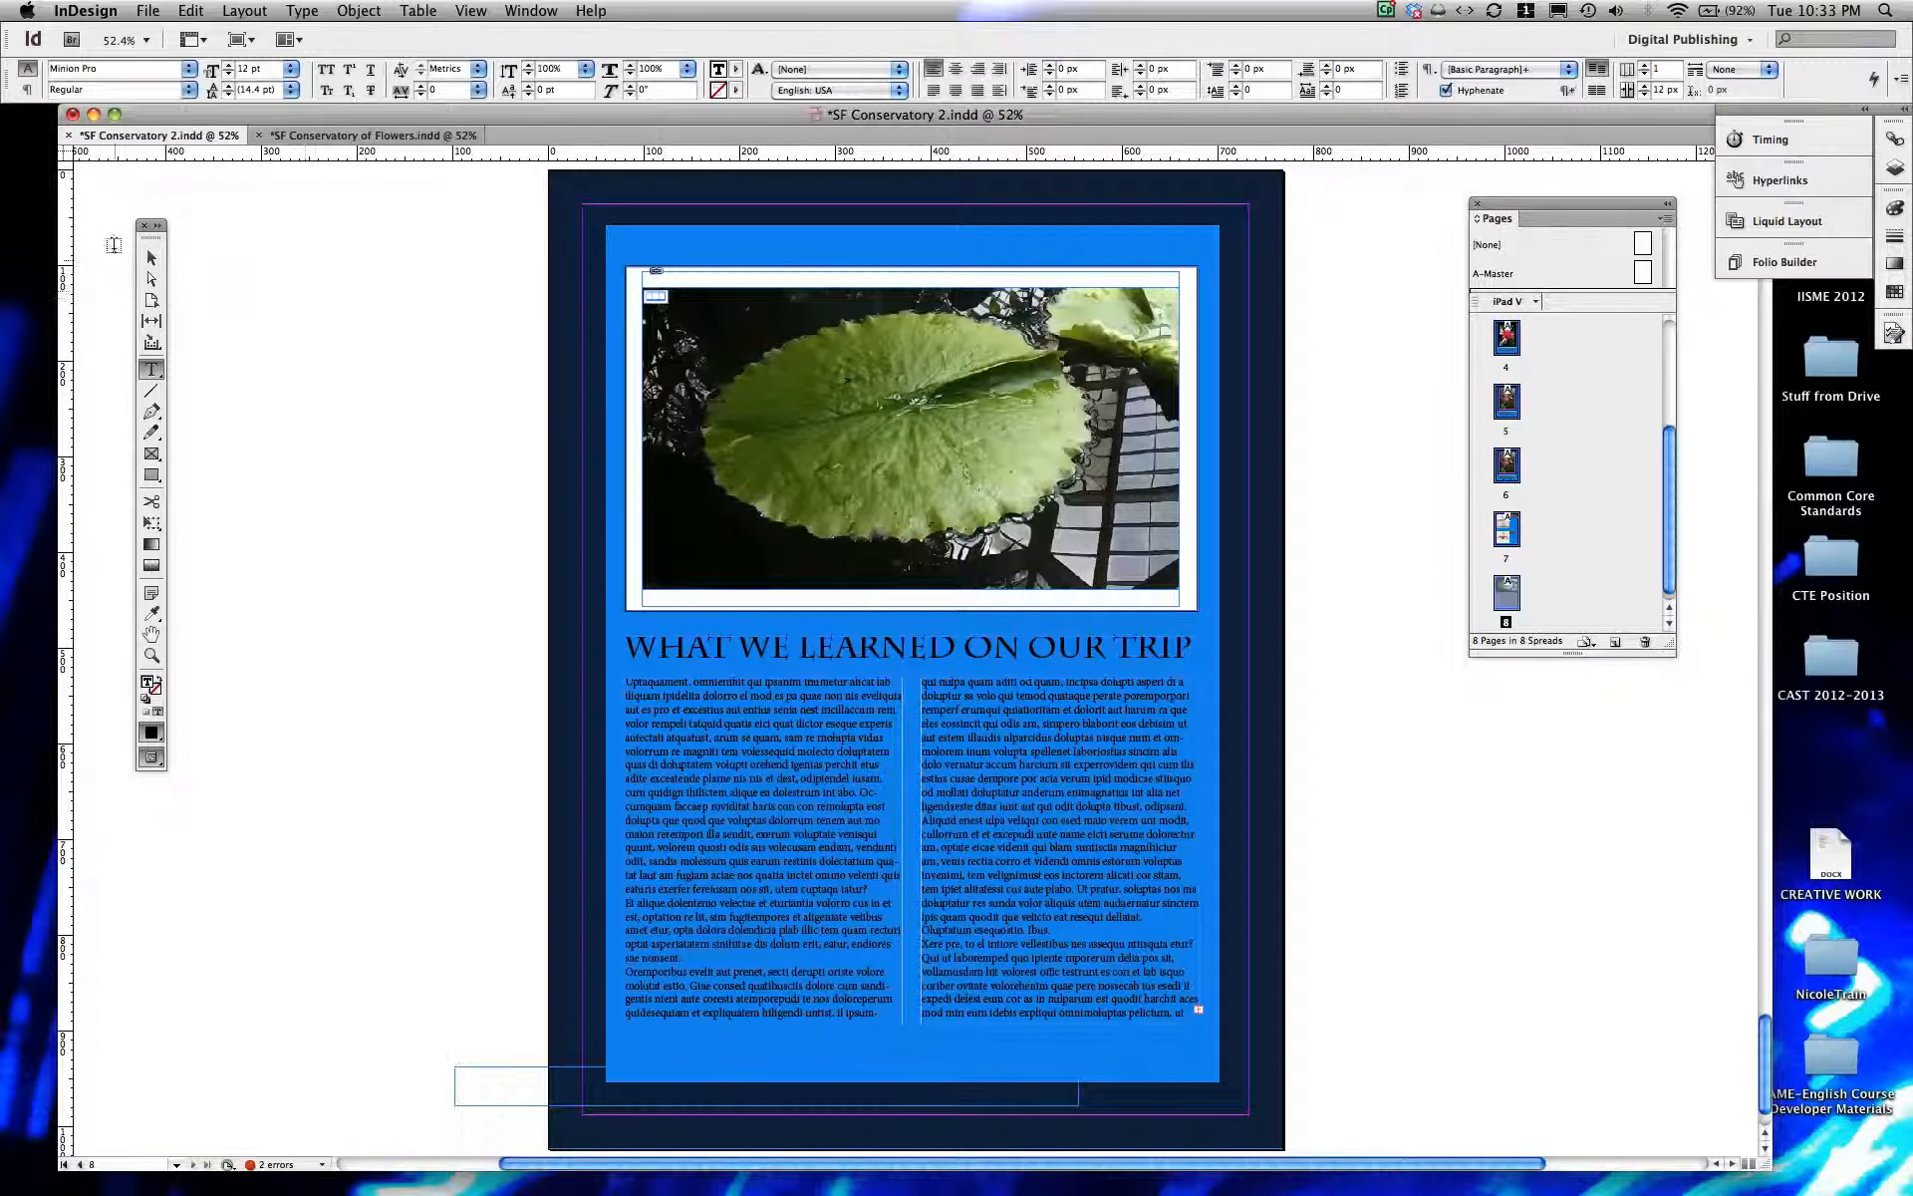
left_click(152, 258)
left_click_drag(867, 1090, 1042, 1065)
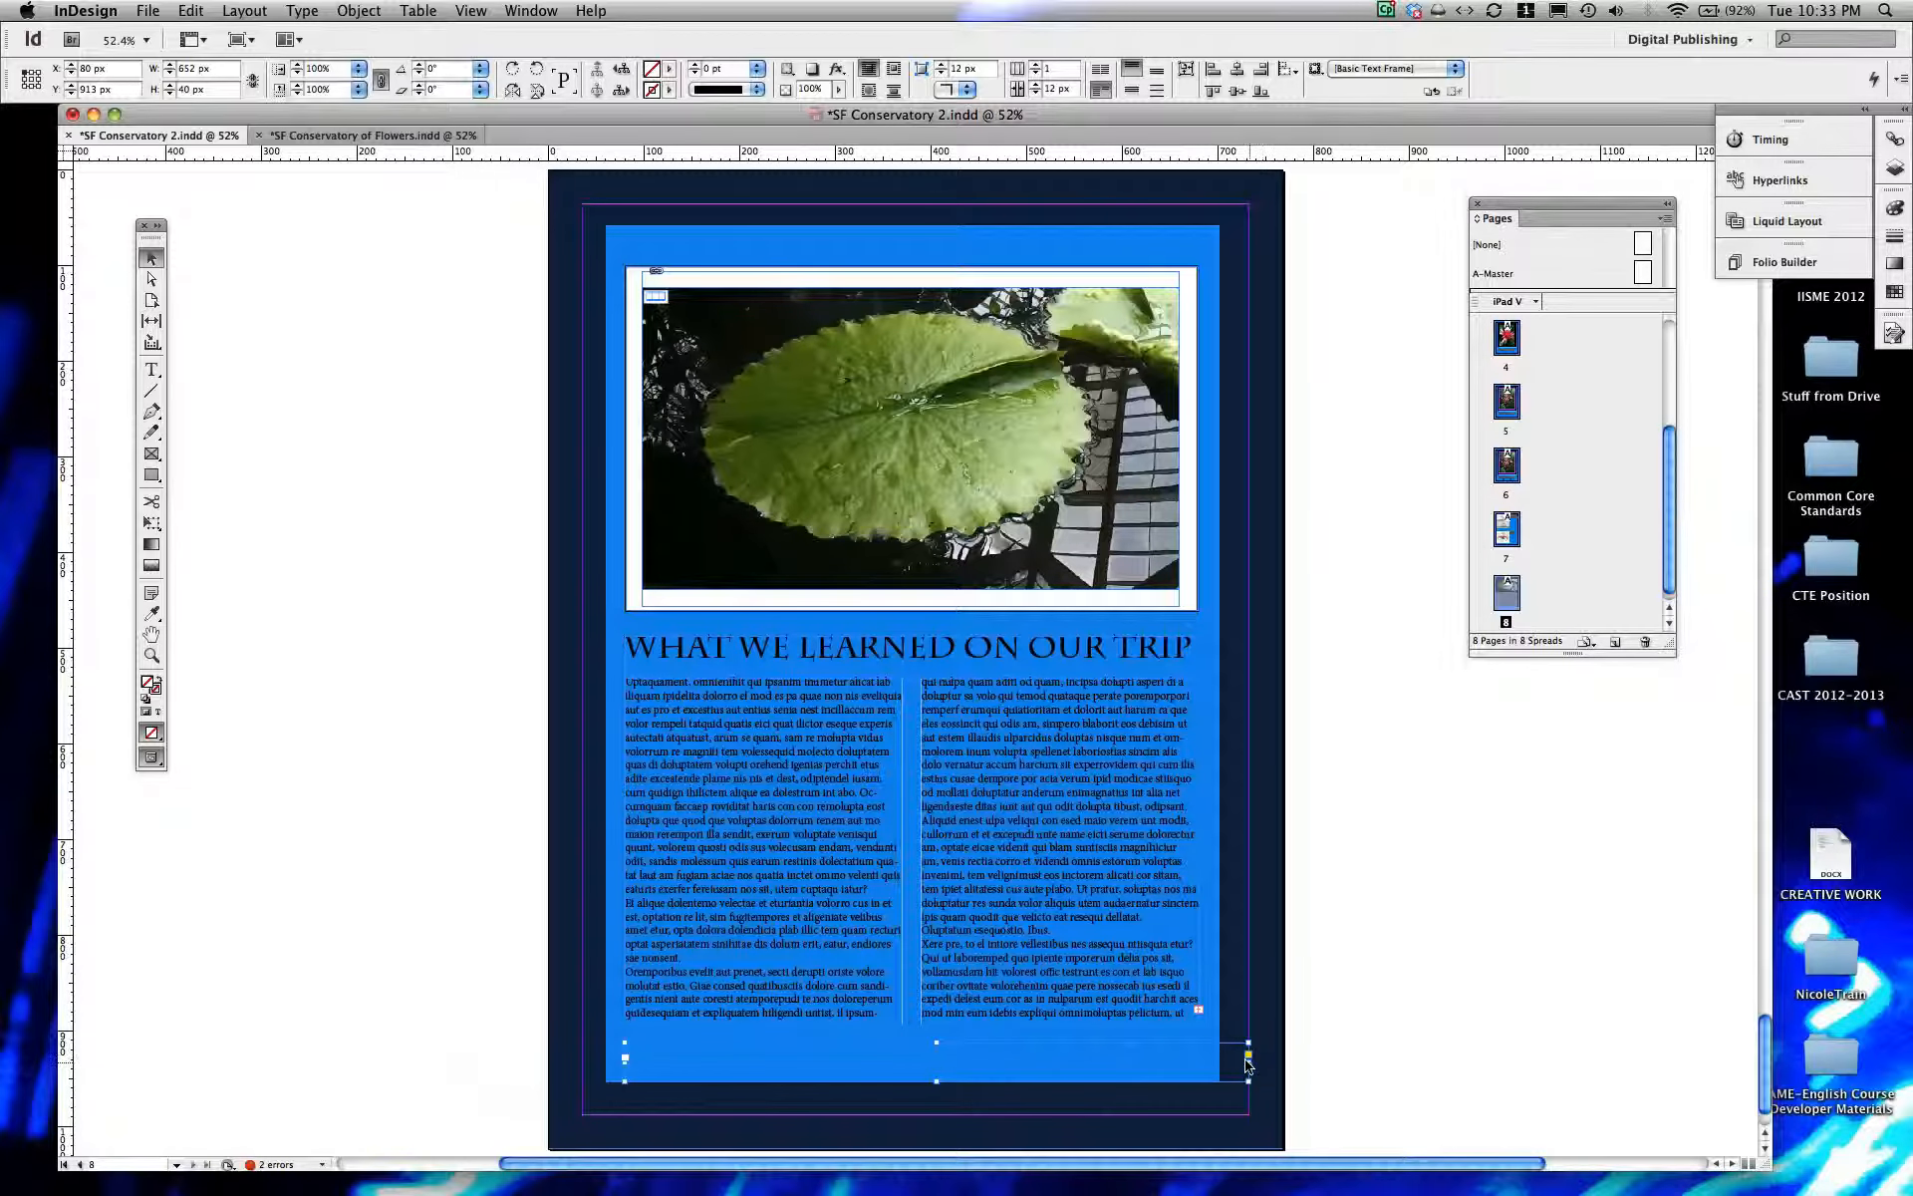
left_click_drag(1240, 1071, 1186, 1074)
left_click_drag(903, 1033, 903, 1028)
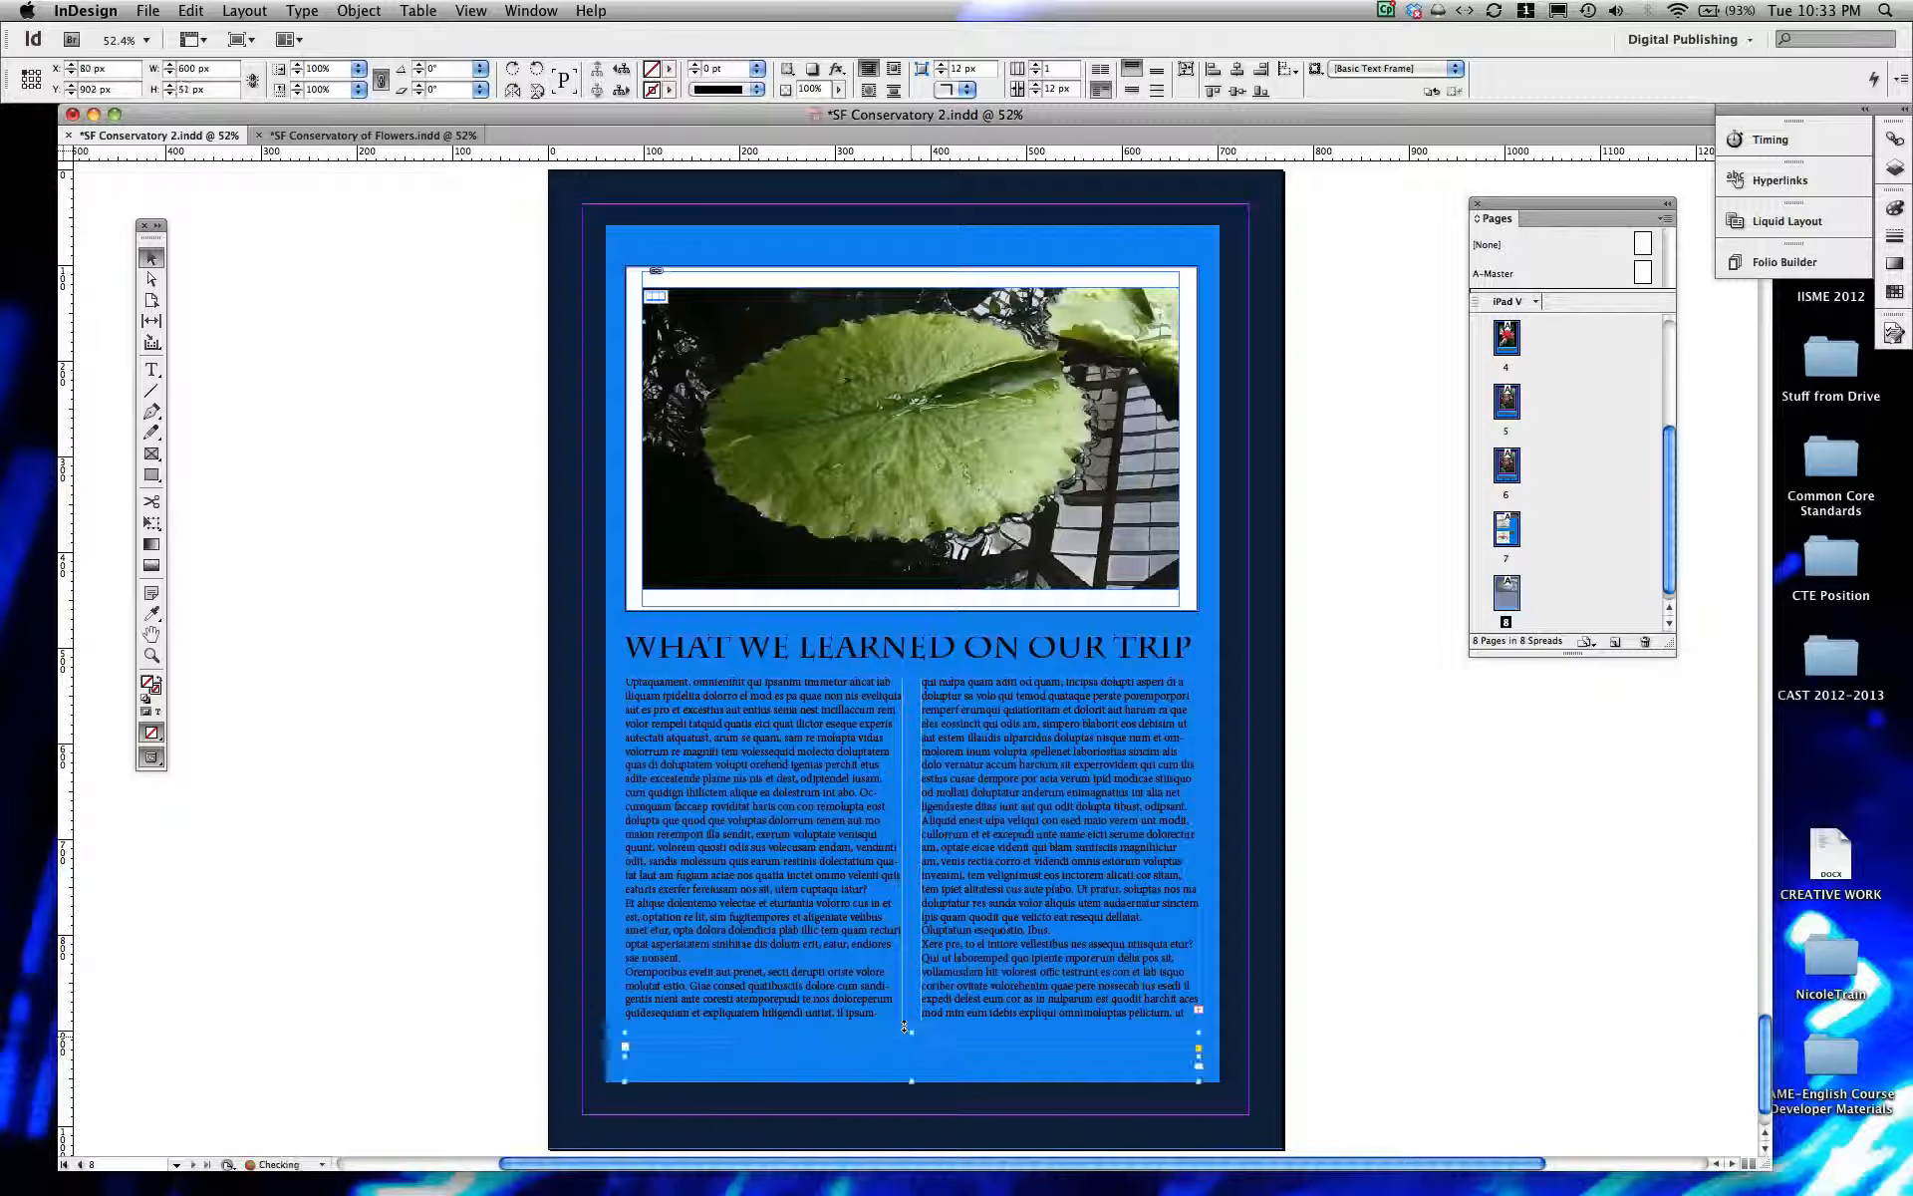
Step: Enter "For more information about the SF Conservatory of Flowers visit:" in the new frame beneath the body text
left_click(153, 368)
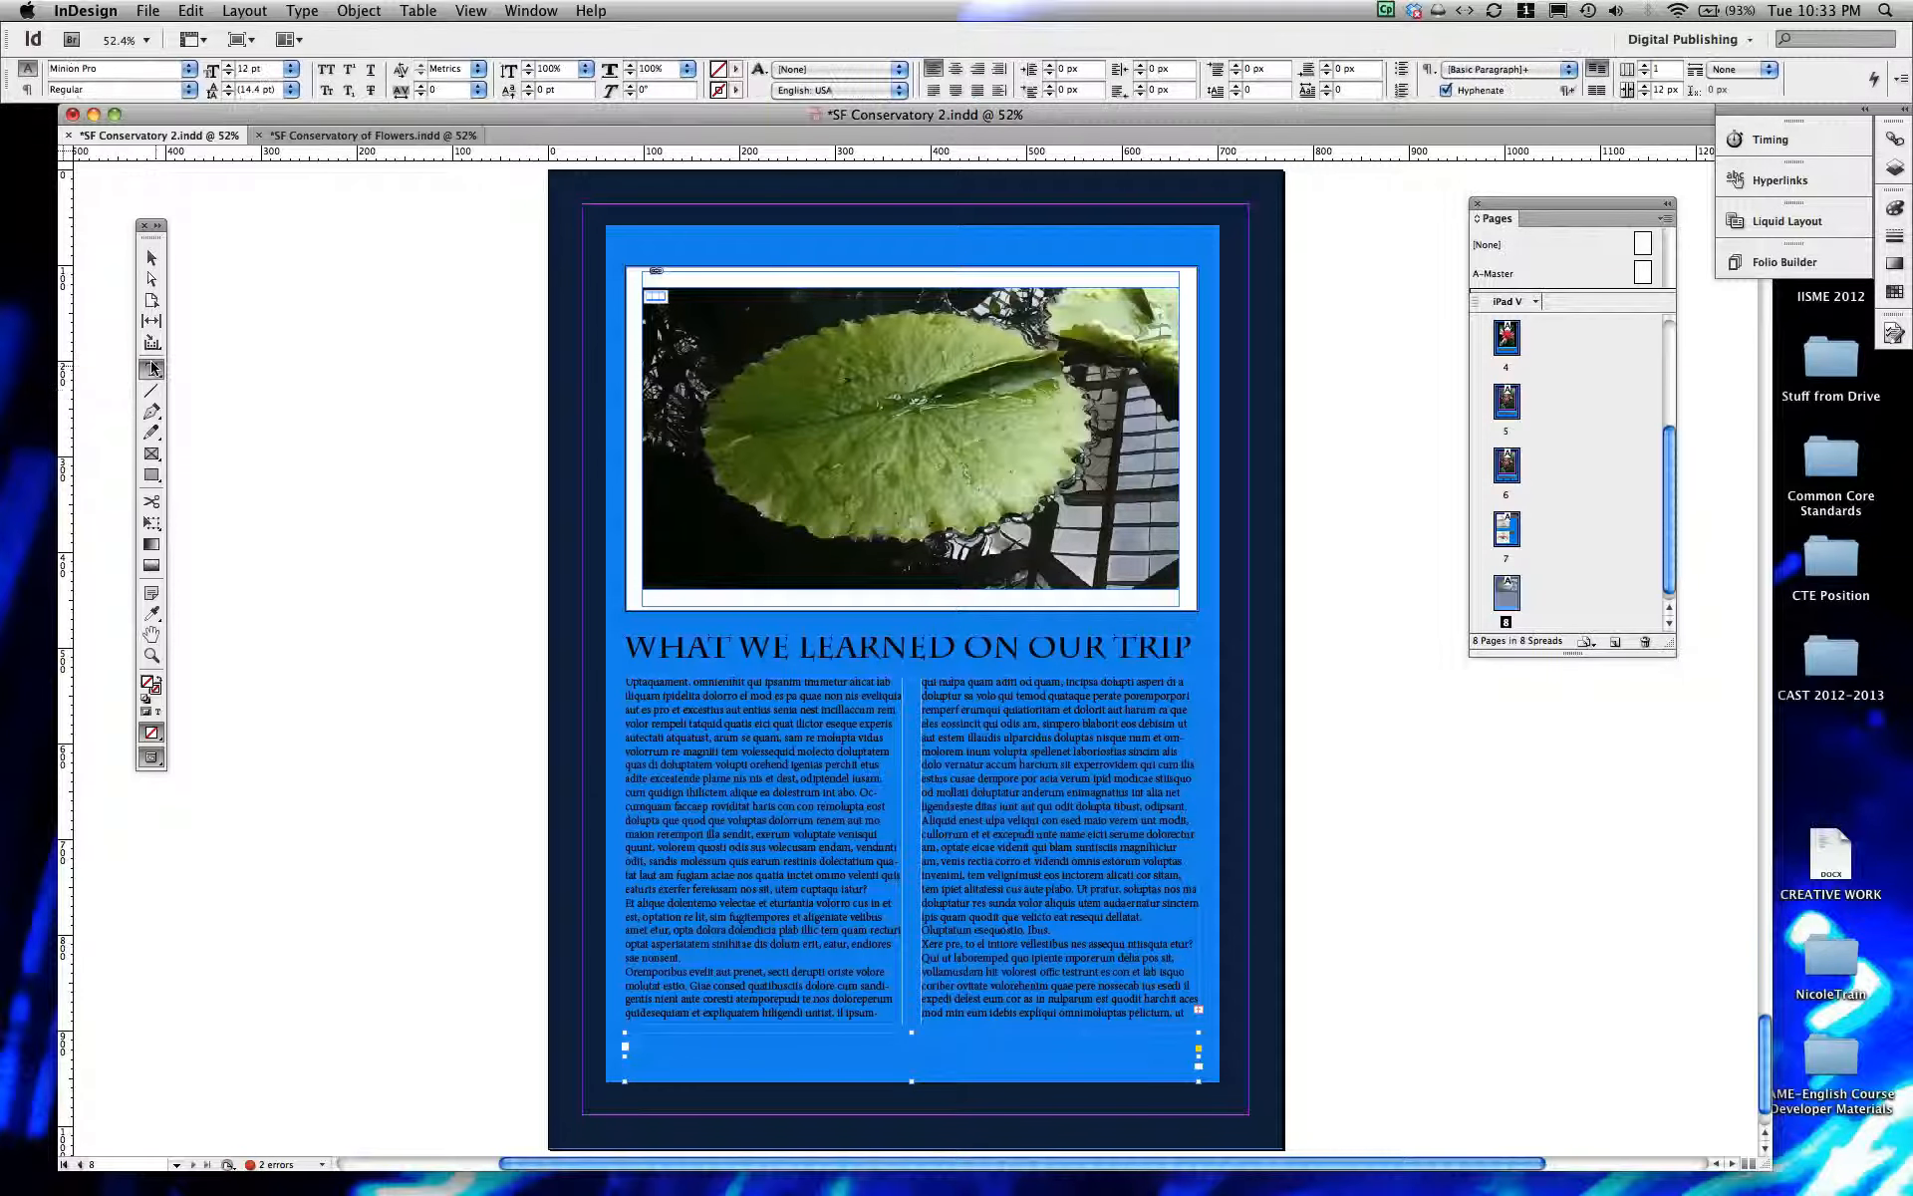
left_click(634, 1041)
type("For m")
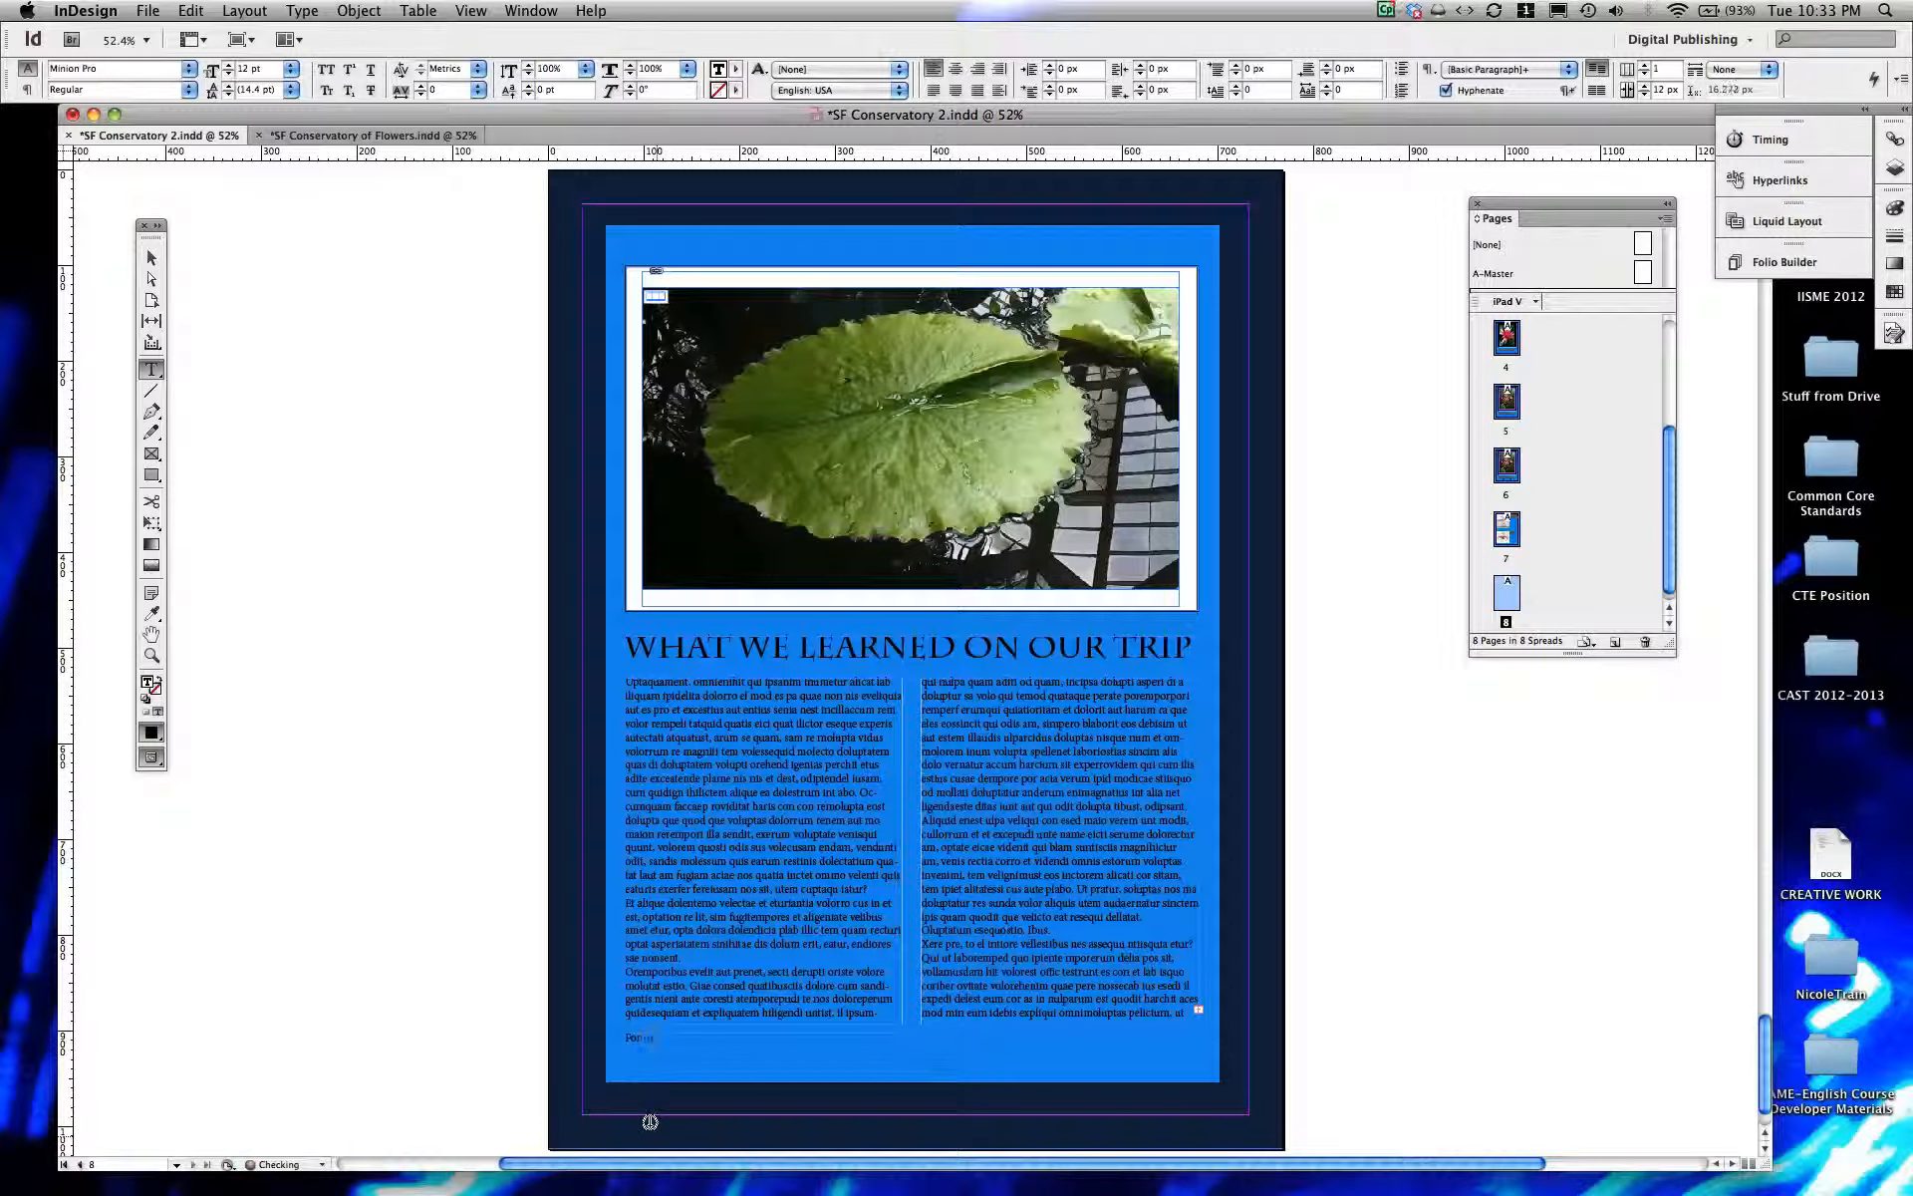
type("ore information about the Con")
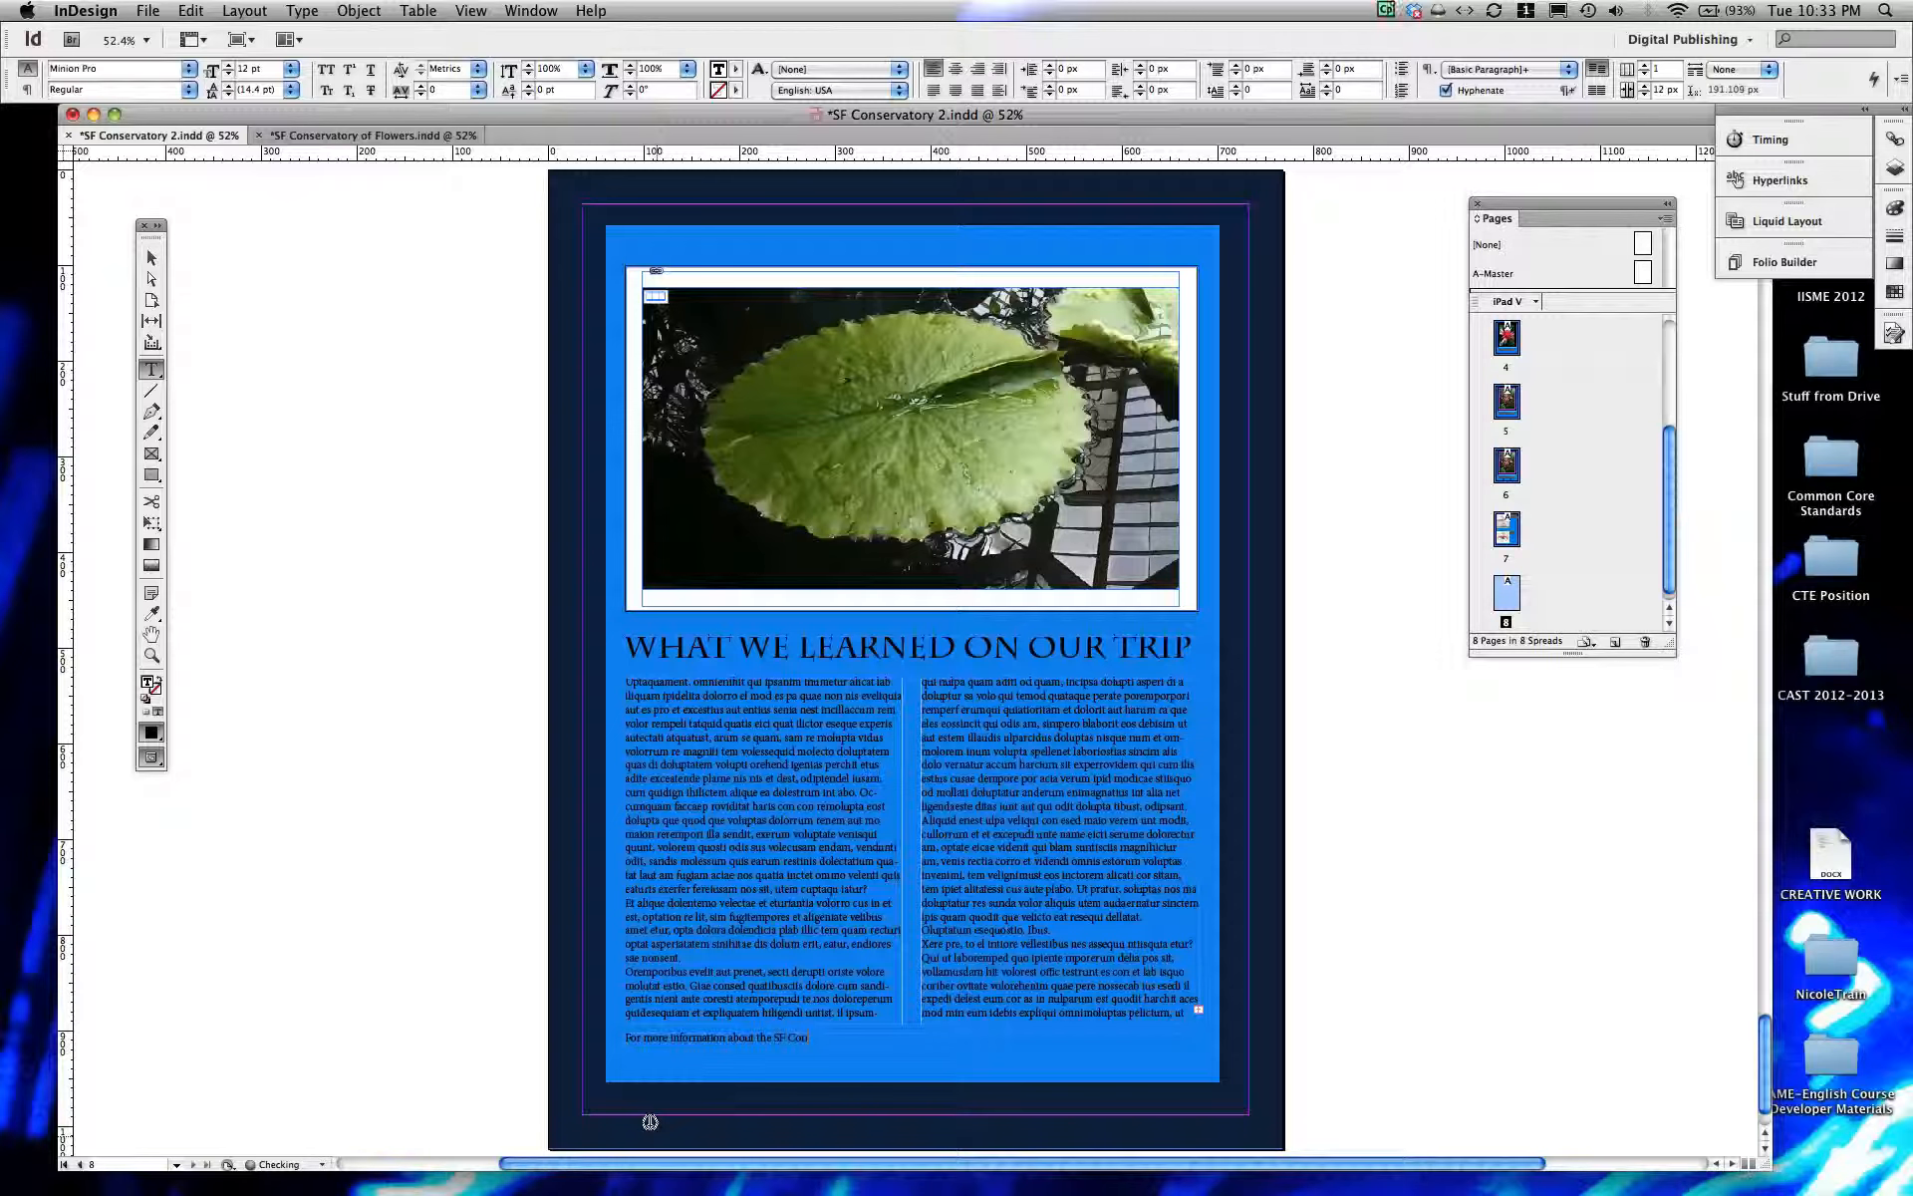
type("serv")
type("atory of Flowers visit:")
Step: Enlarge the whole "For more information" line to 22 pt
triple_click(865, 1026)
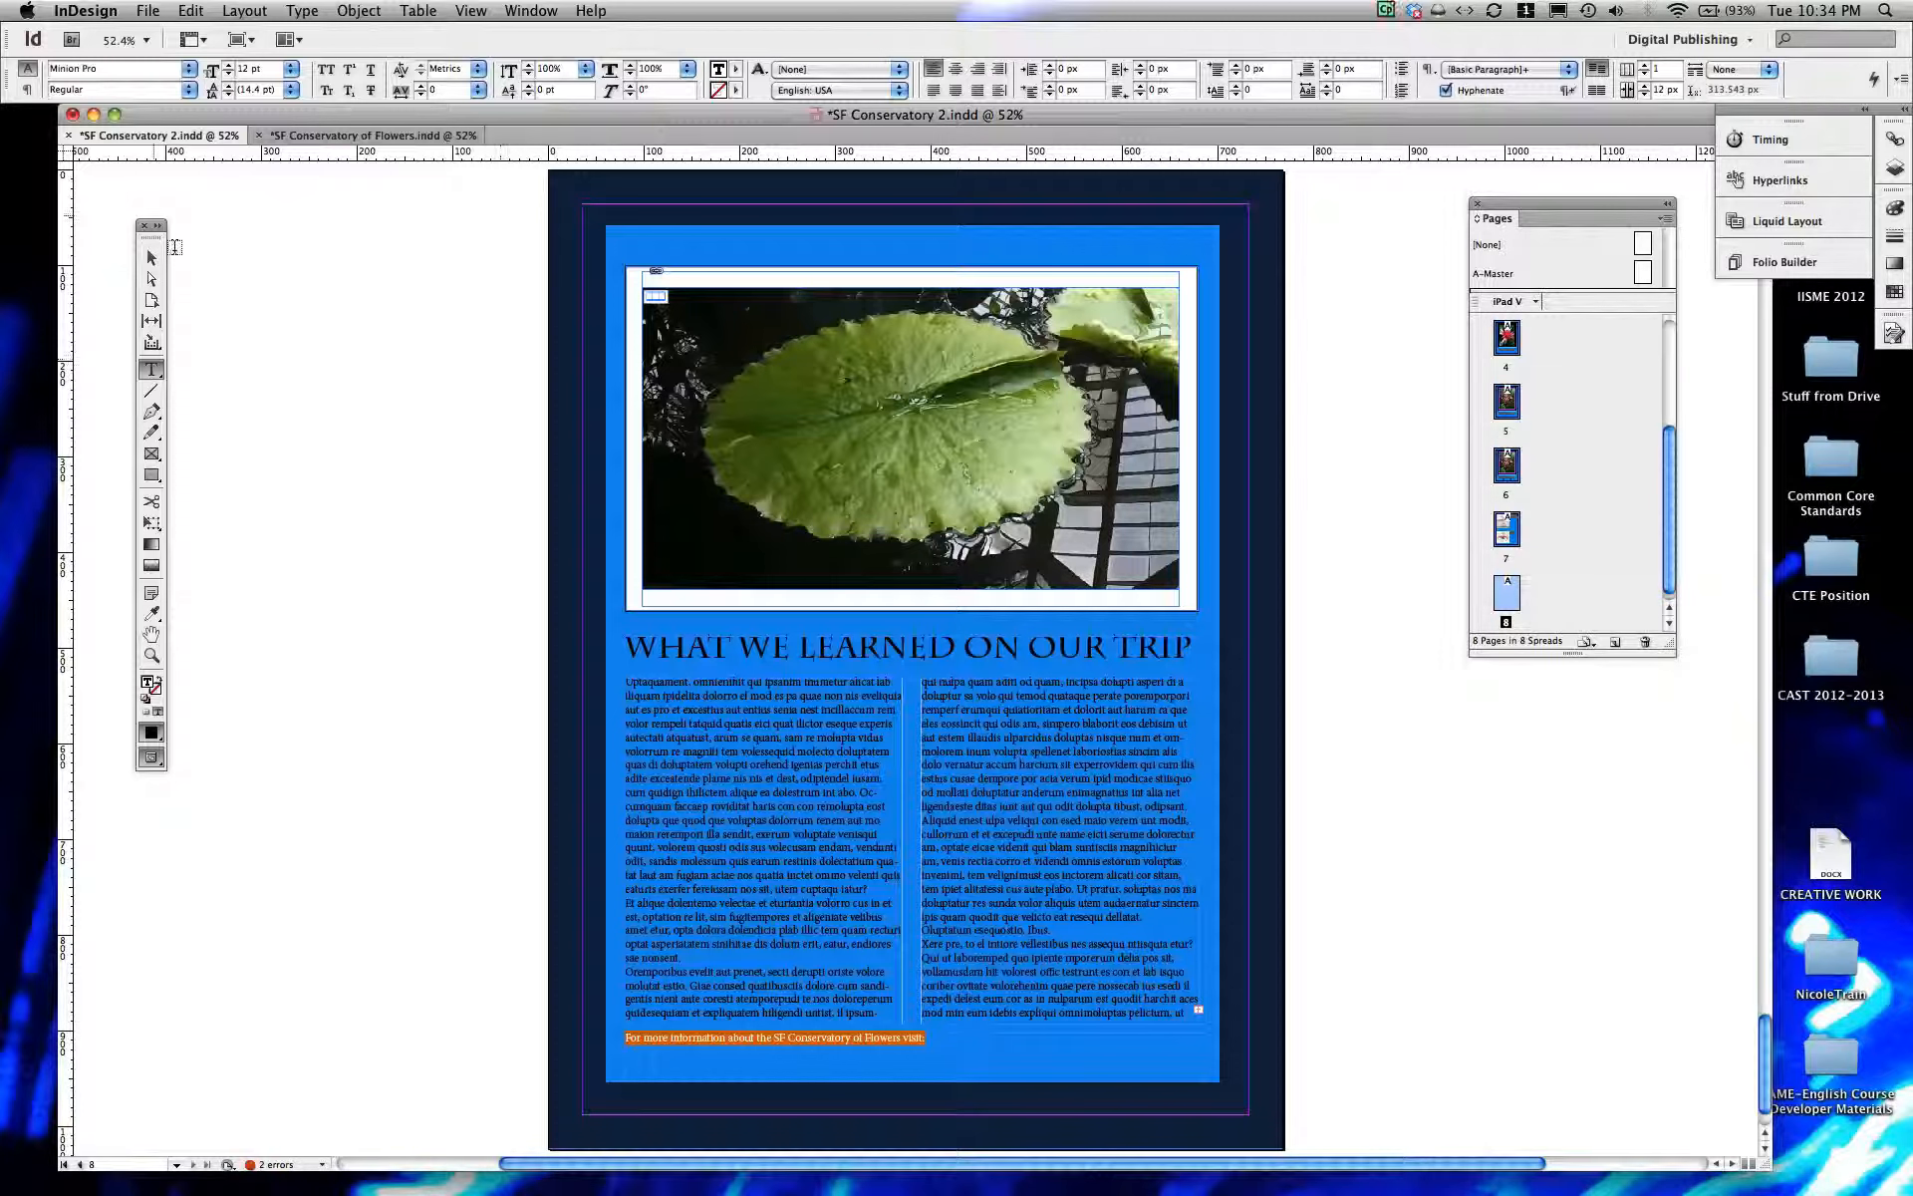
left_click(228, 64)
left_click(229, 64)
left_click(229, 63)
left_click(229, 63)
left_click(228, 64)
left_click(228, 64)
left_click(226, 65)
left_click(226, 65)
left_click(226, 65)
left_click(227, 65)
left_click(226, 65)
left_click(226, 64)
left_click(227, 75)
Step: Shrink the information line's frame to about 580 × 26 px and nudge it right to X 91 px to centre it beneath the columns
left_click(151, 259)
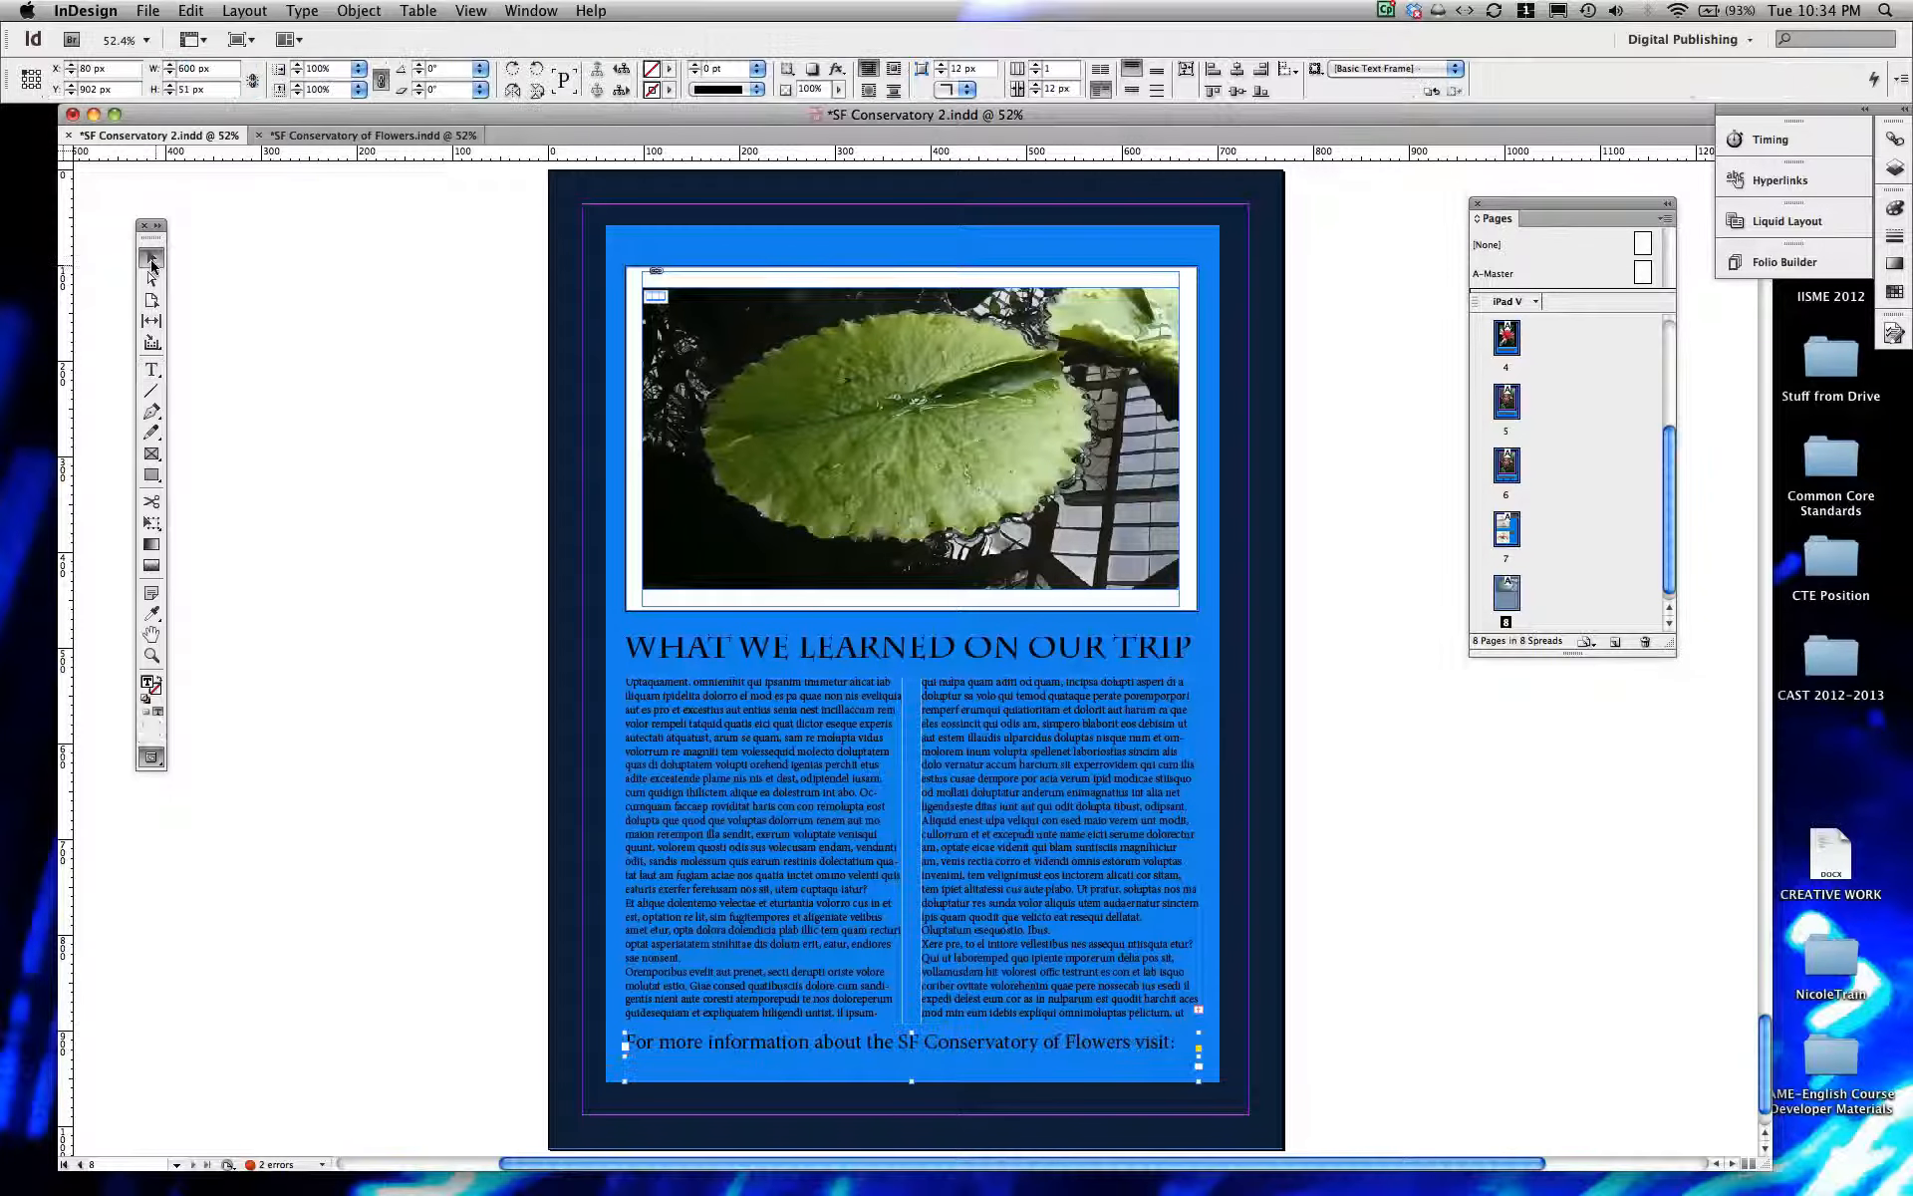
left_click_drag(1185, 1021, 1179, 1024)
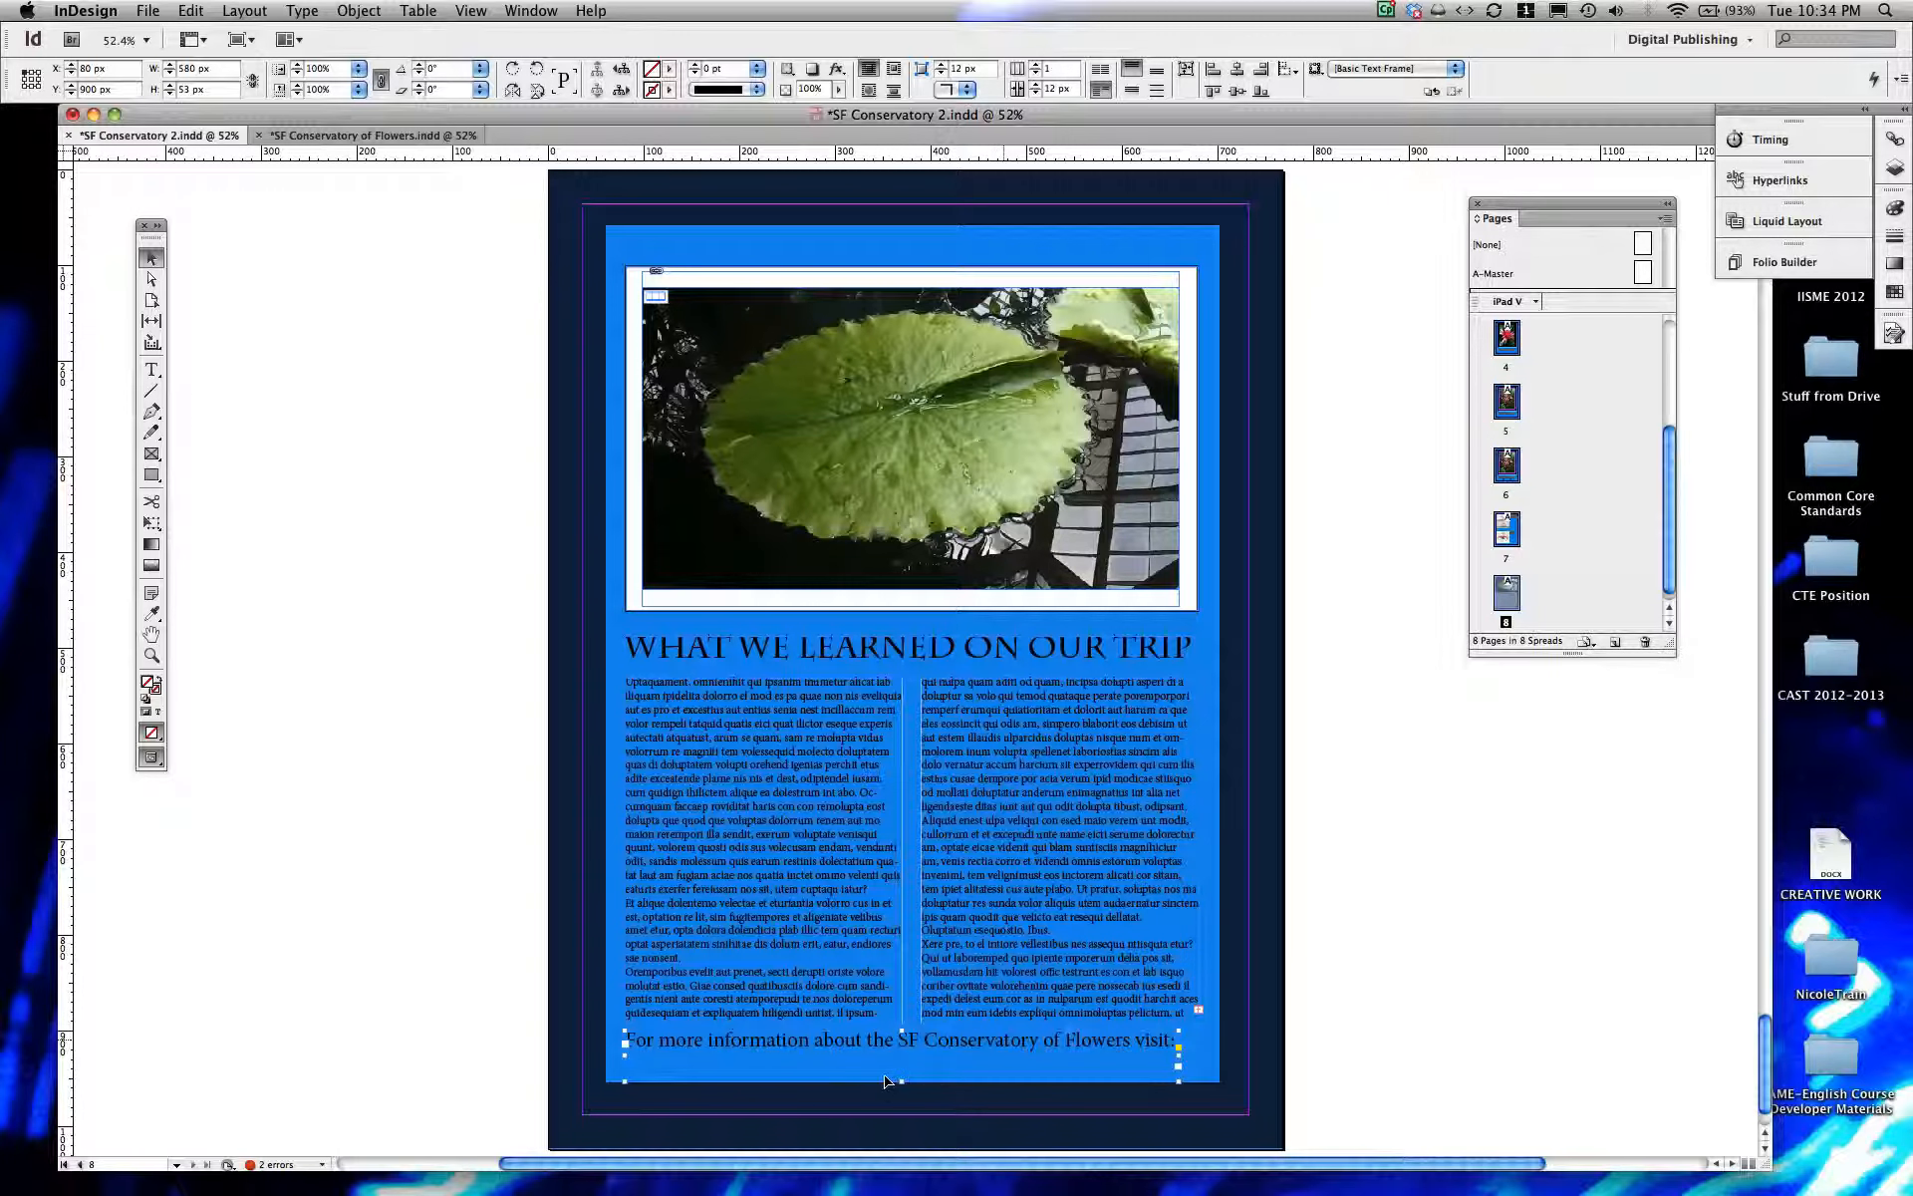
left_click_drag(900, 1076, 899, 1054)
key("Right")
key("Right")
key("Right")
key("Right")
key("Right")
key("Right")
key("Right")
key("Right")
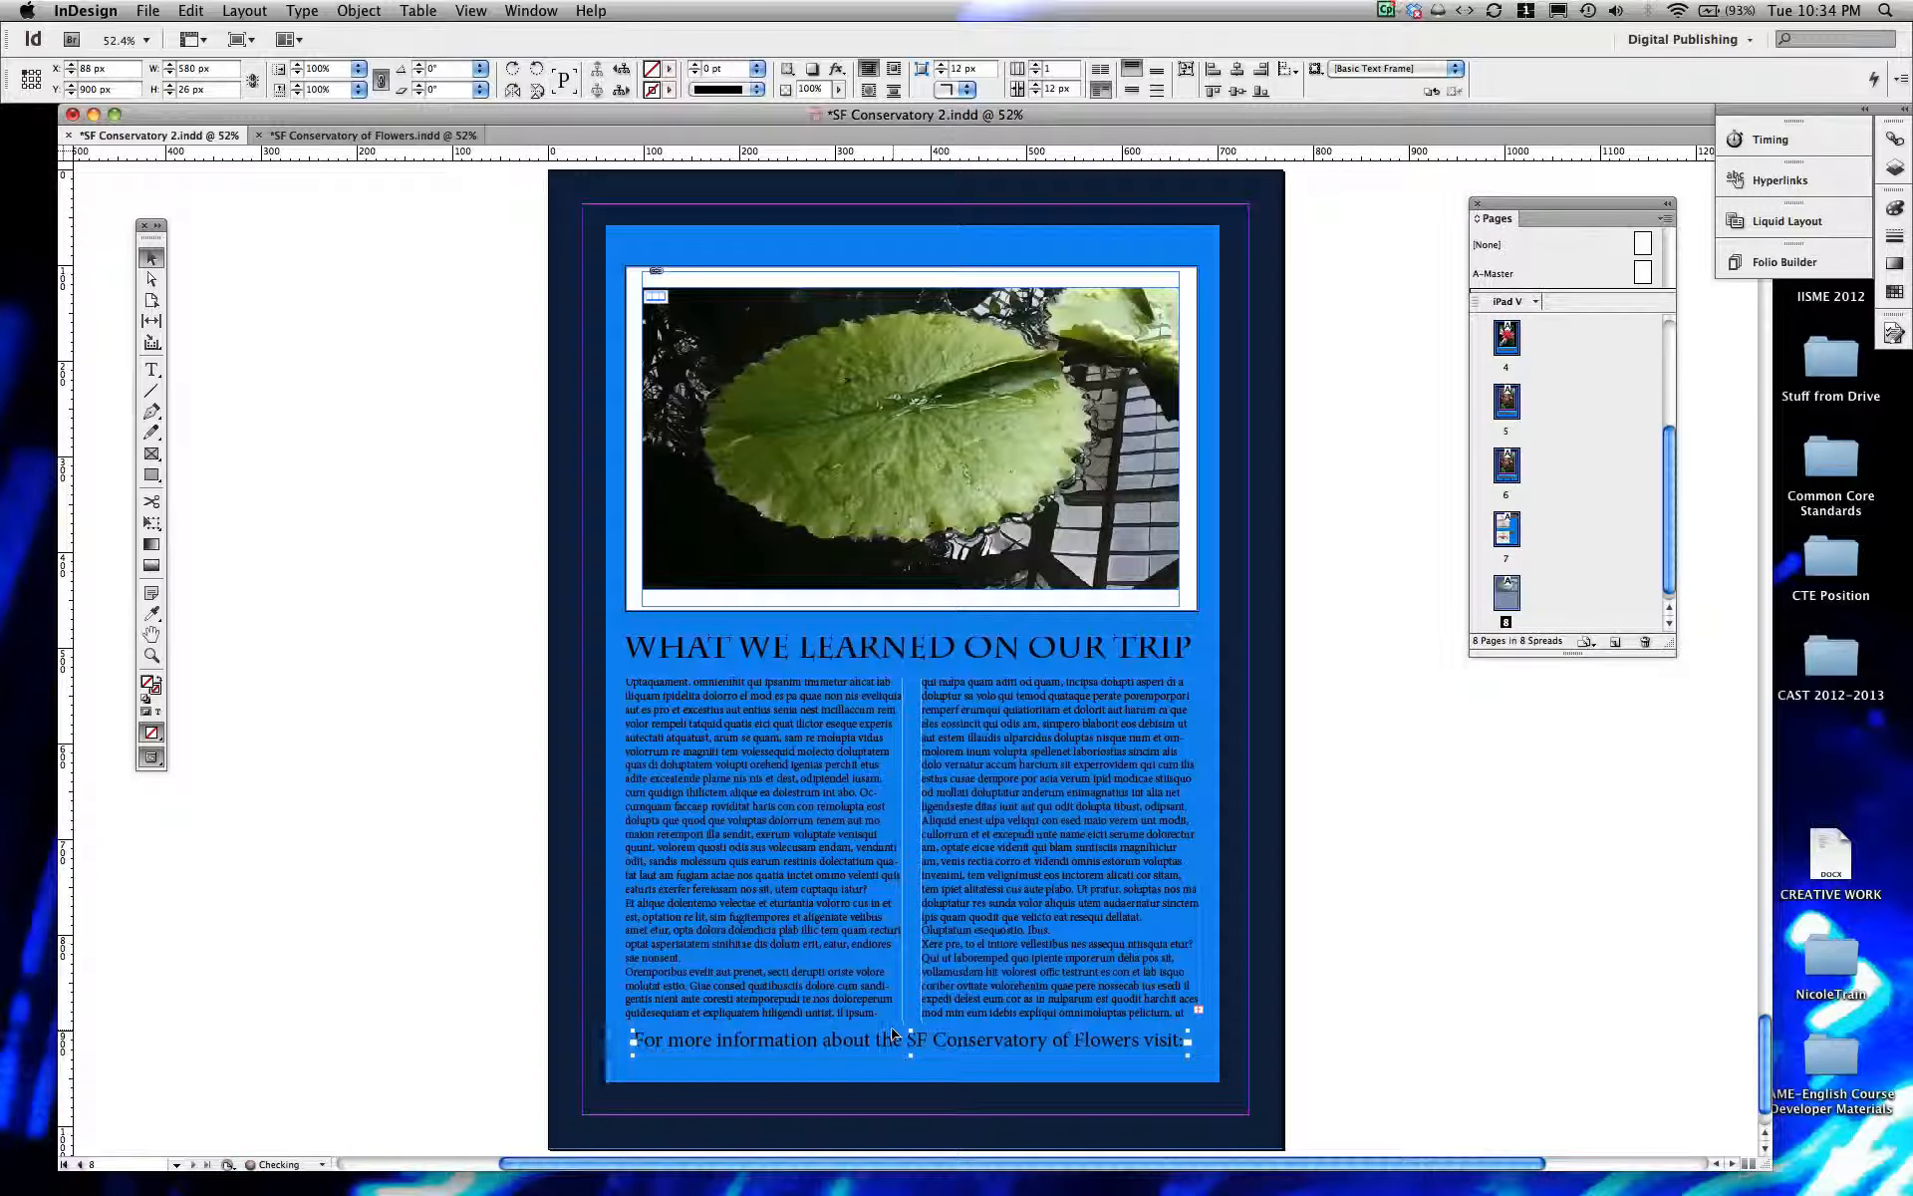
key("Right")
key("Right")
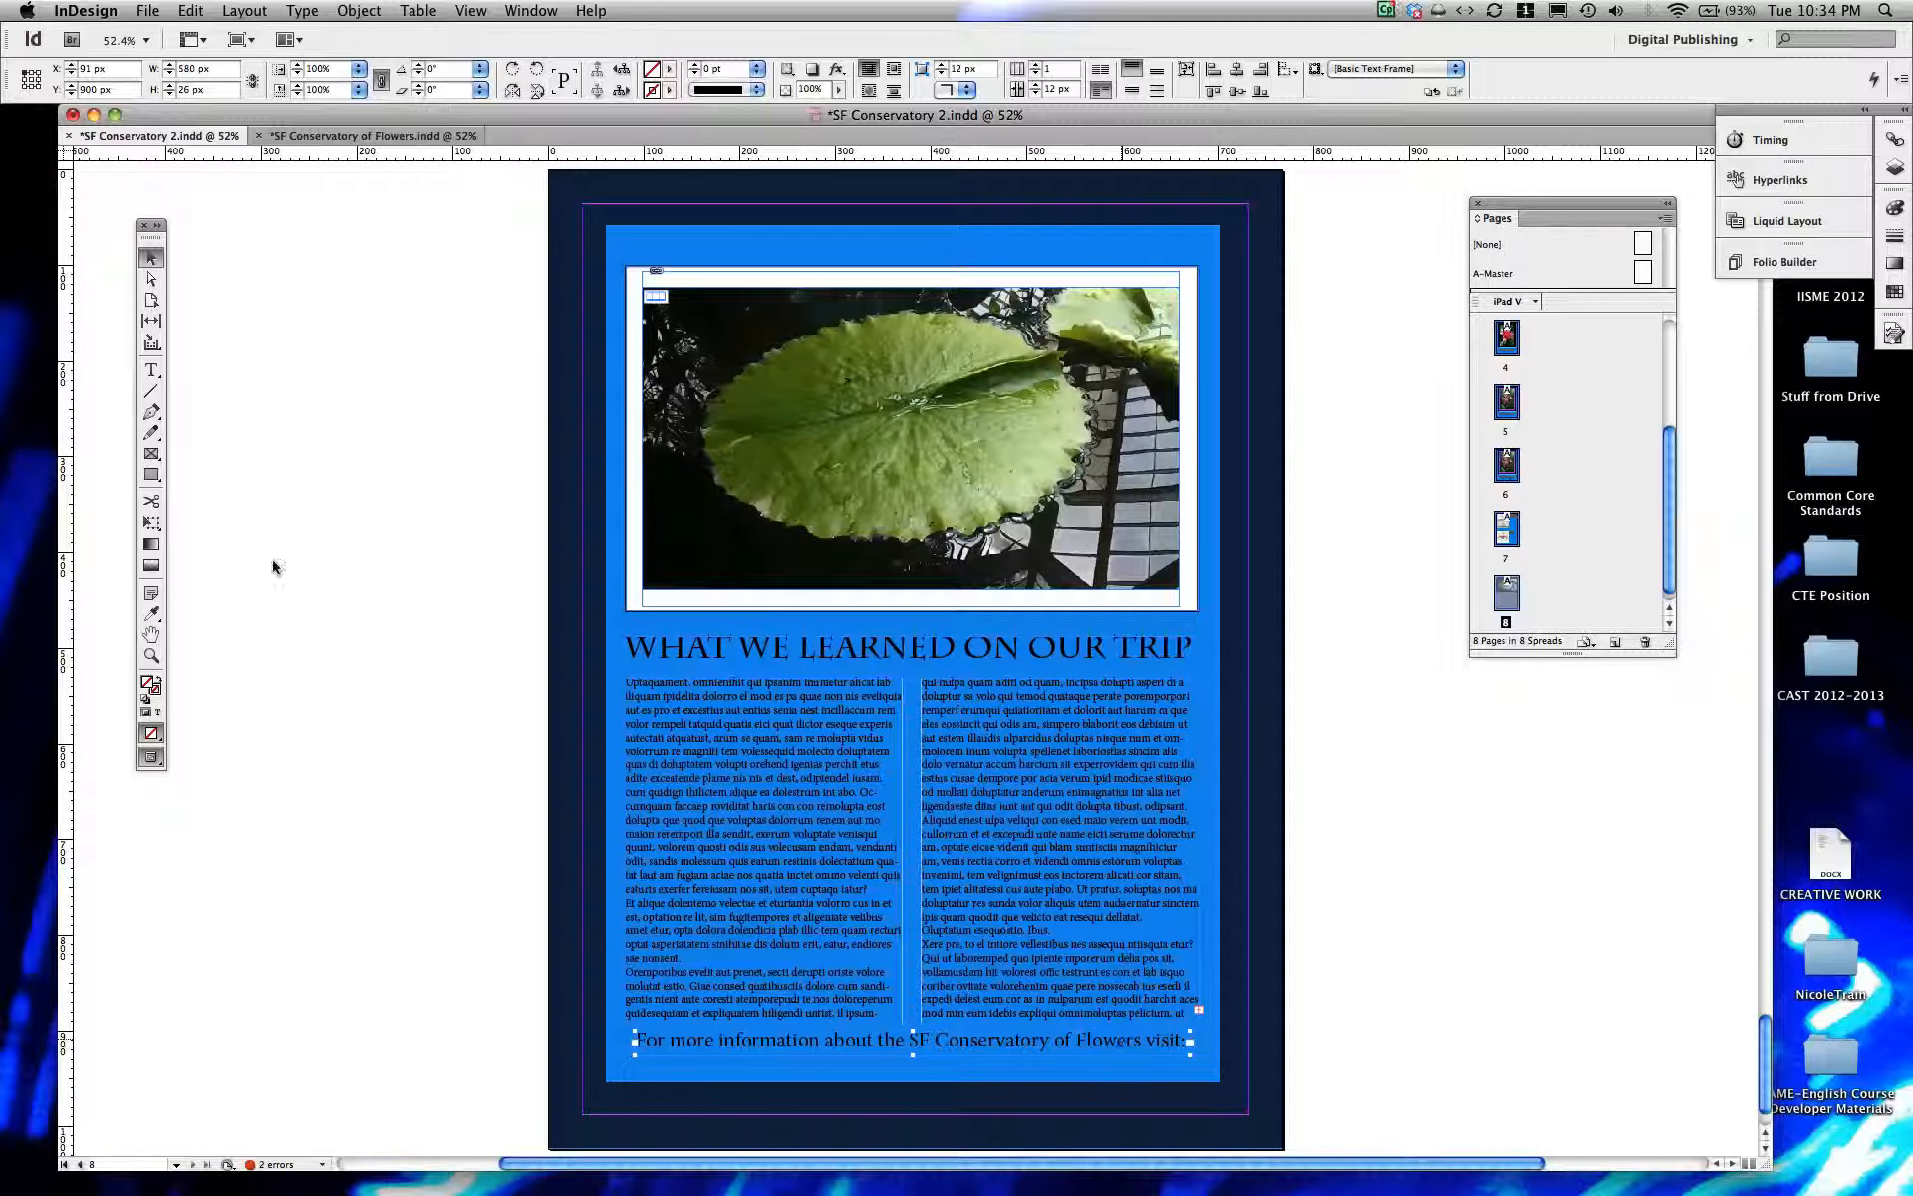
left_click(151, 369)
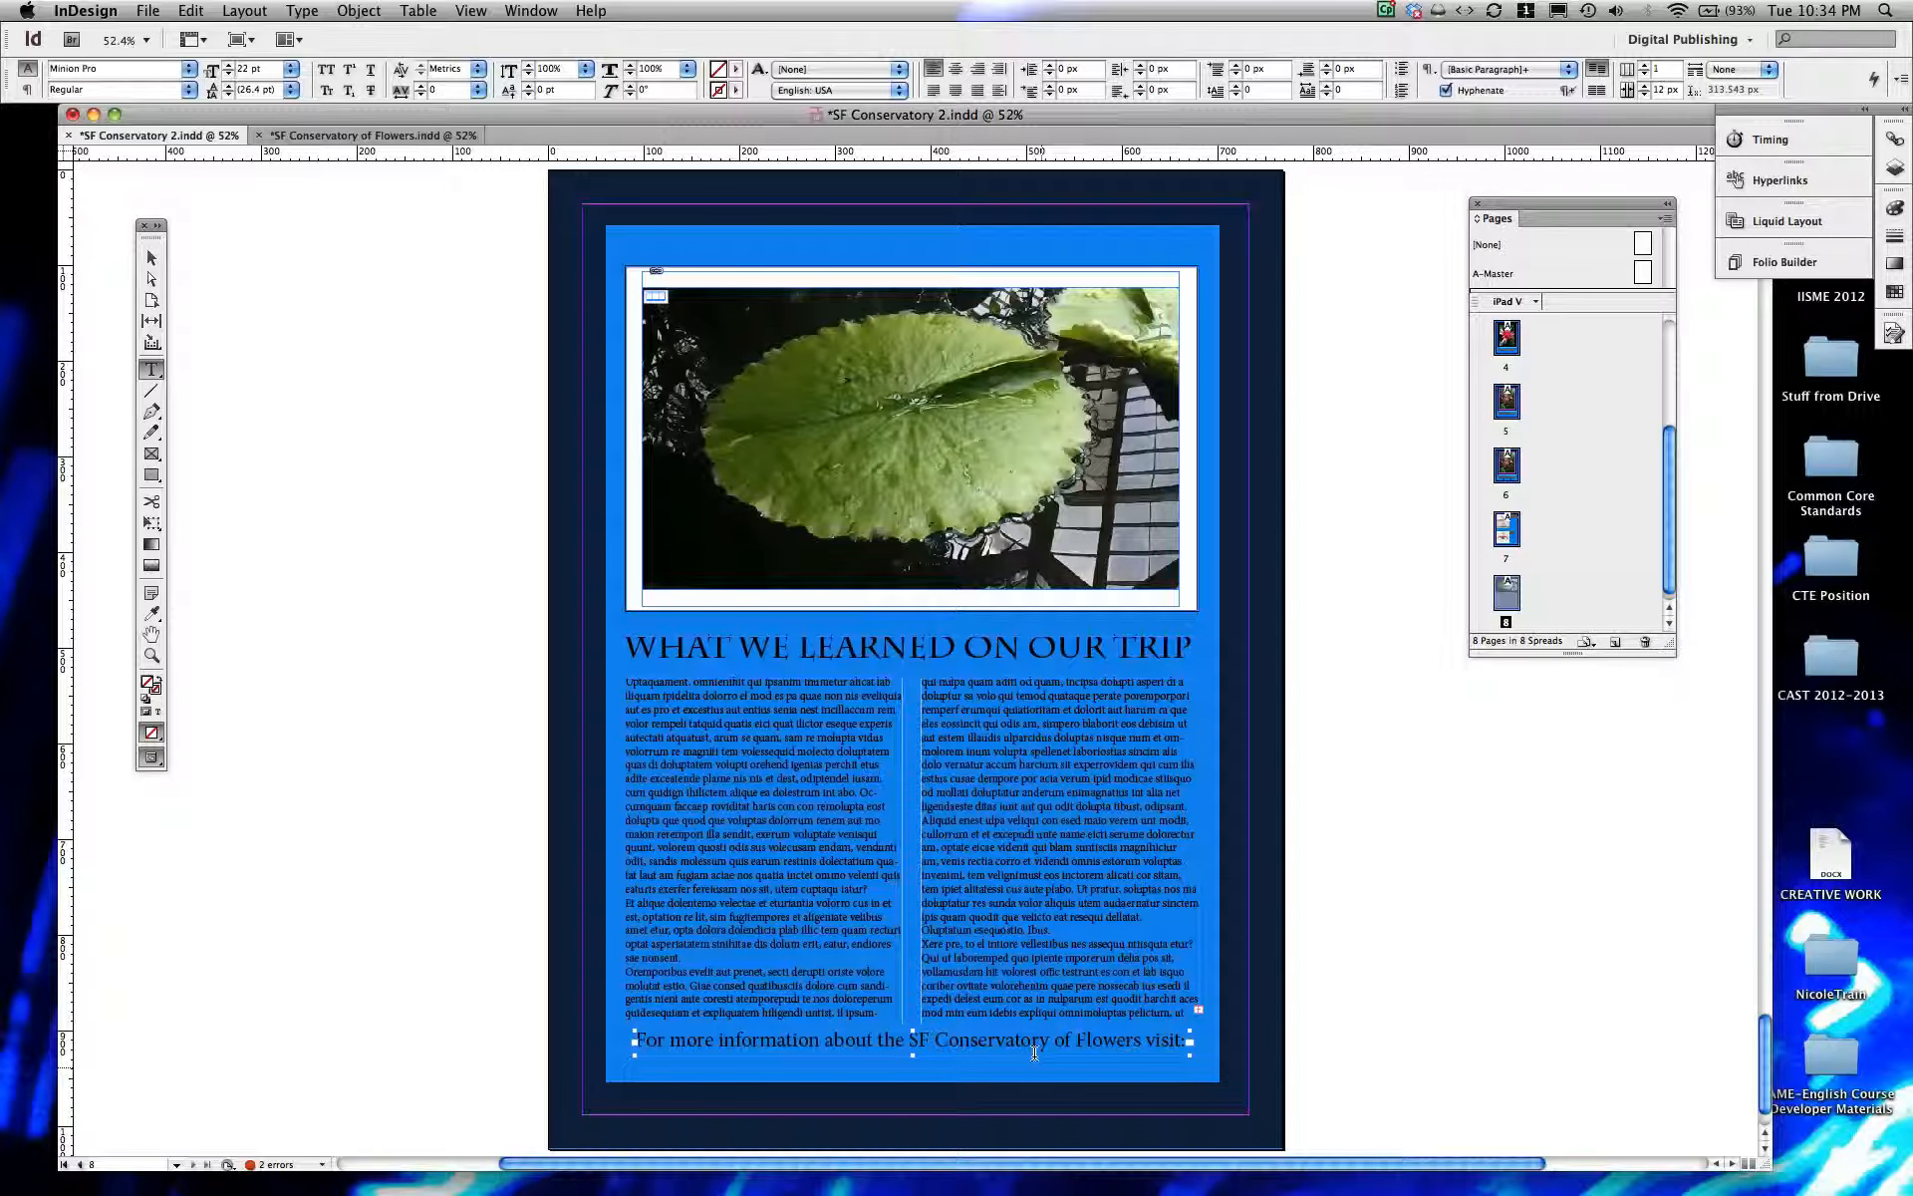
left_click(343, 134)
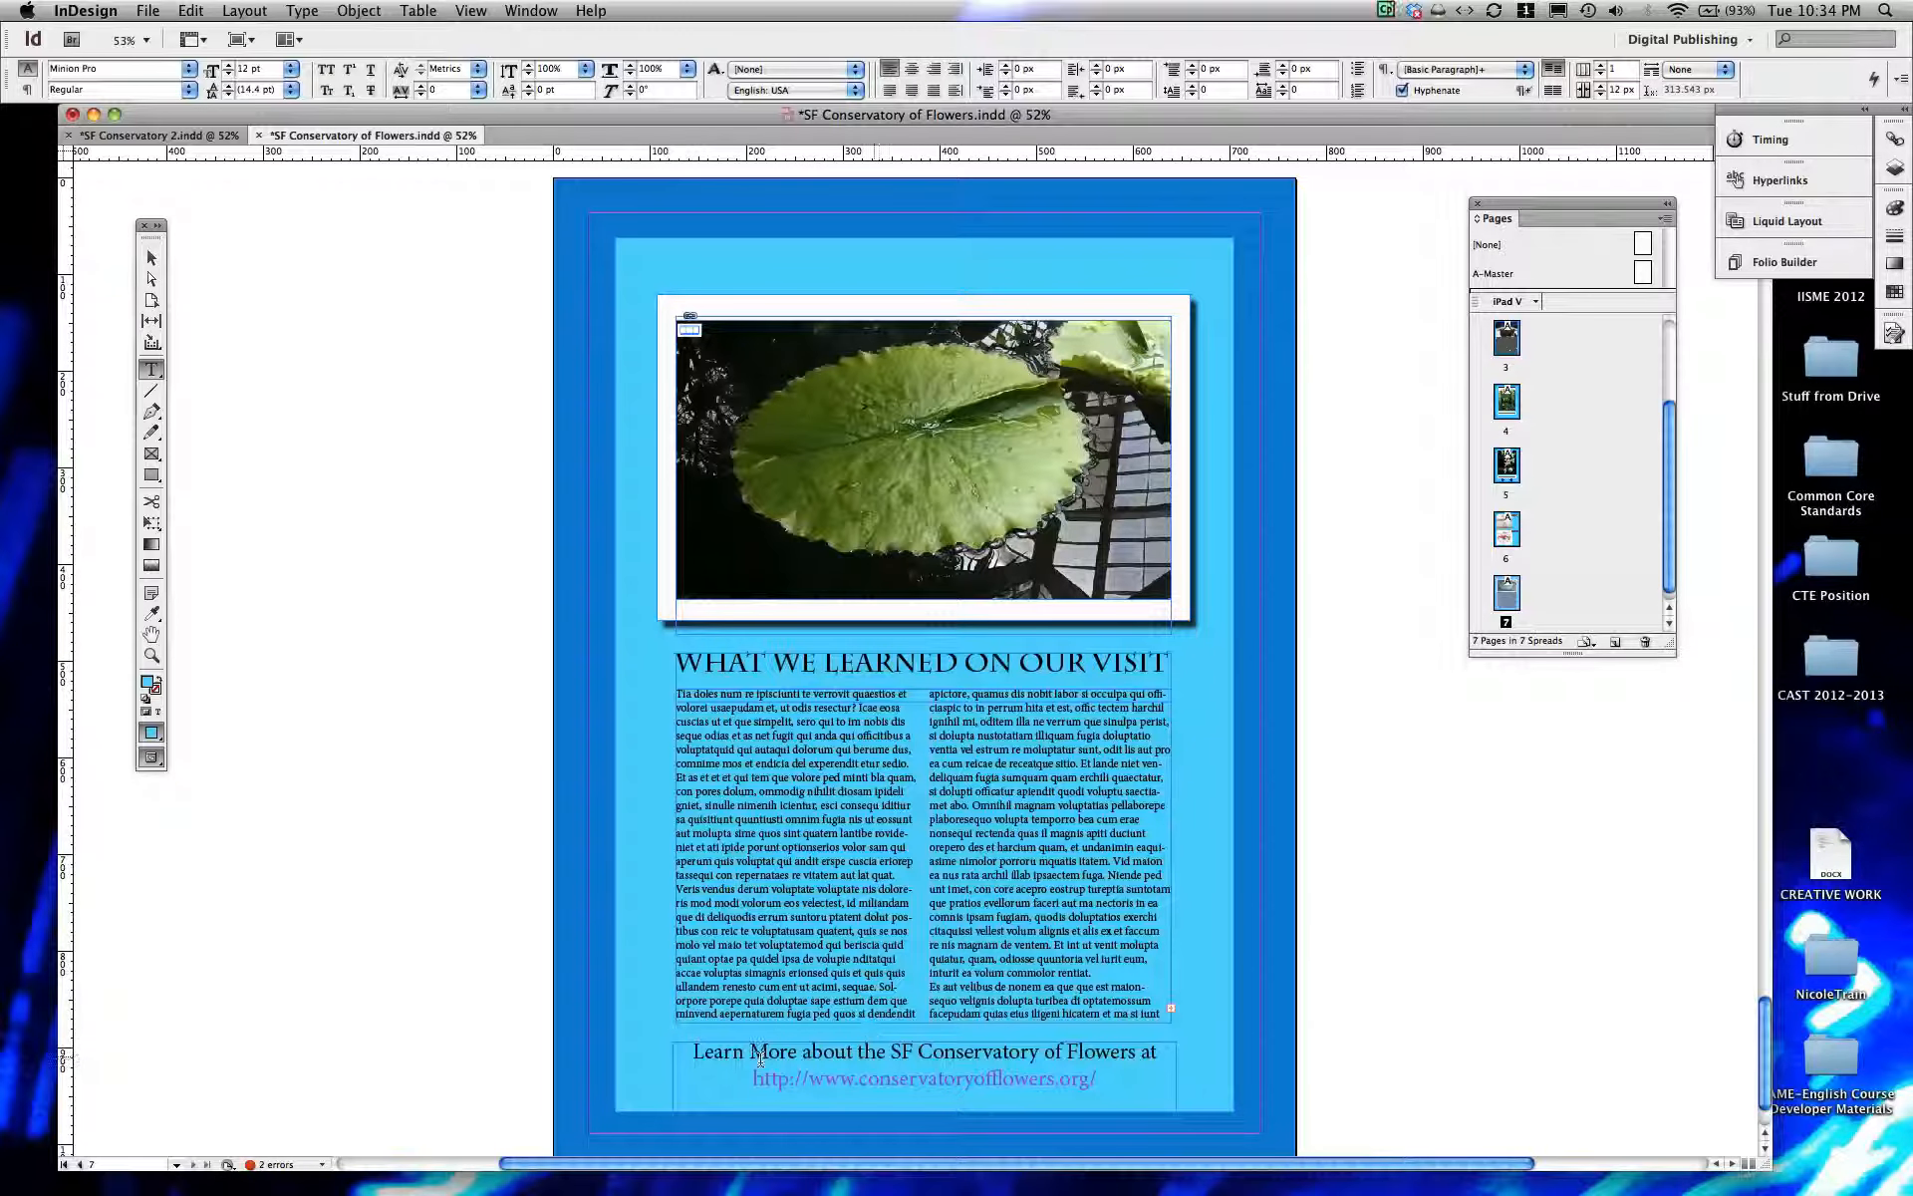
left_click_drag(743, 1072, 1095, 1077)
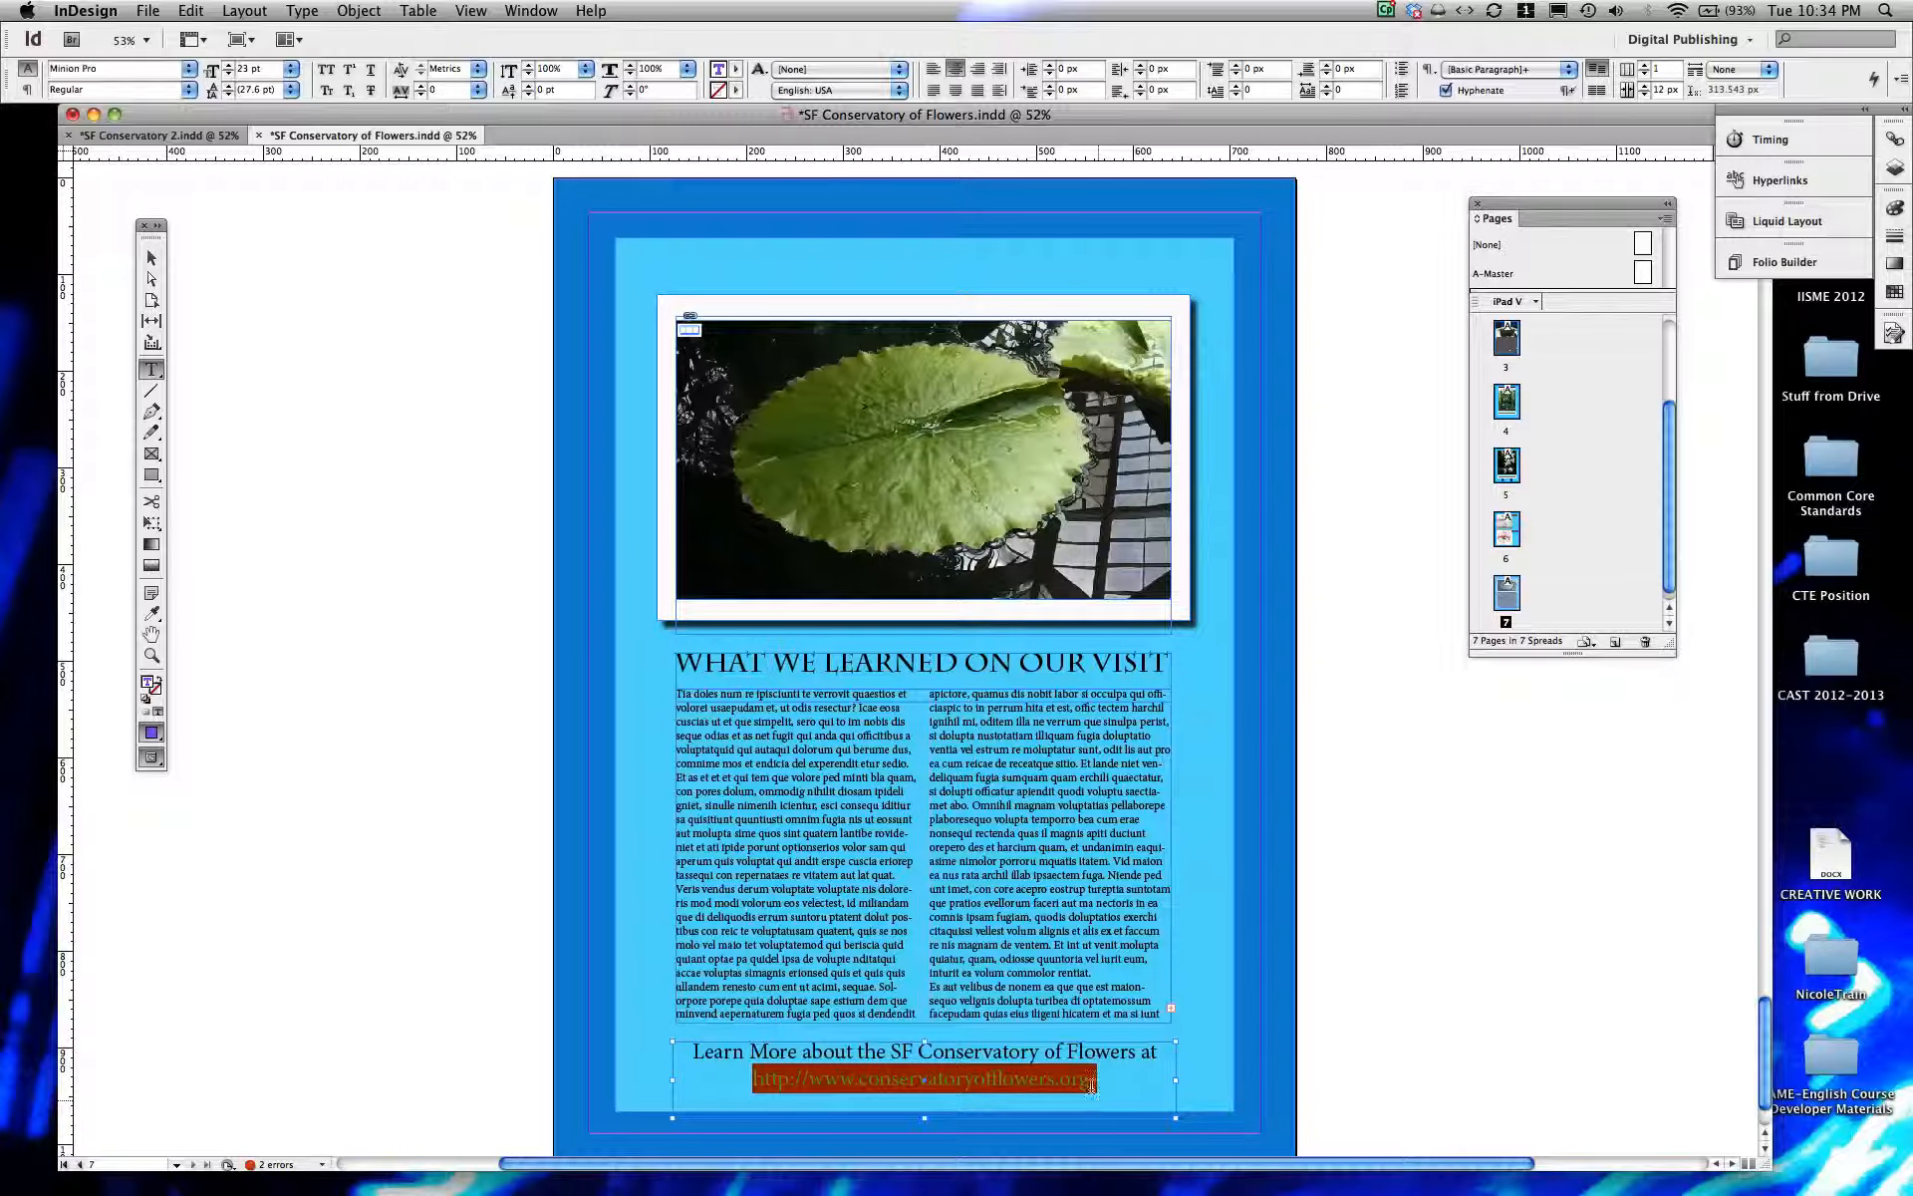
left_click(446, 892)
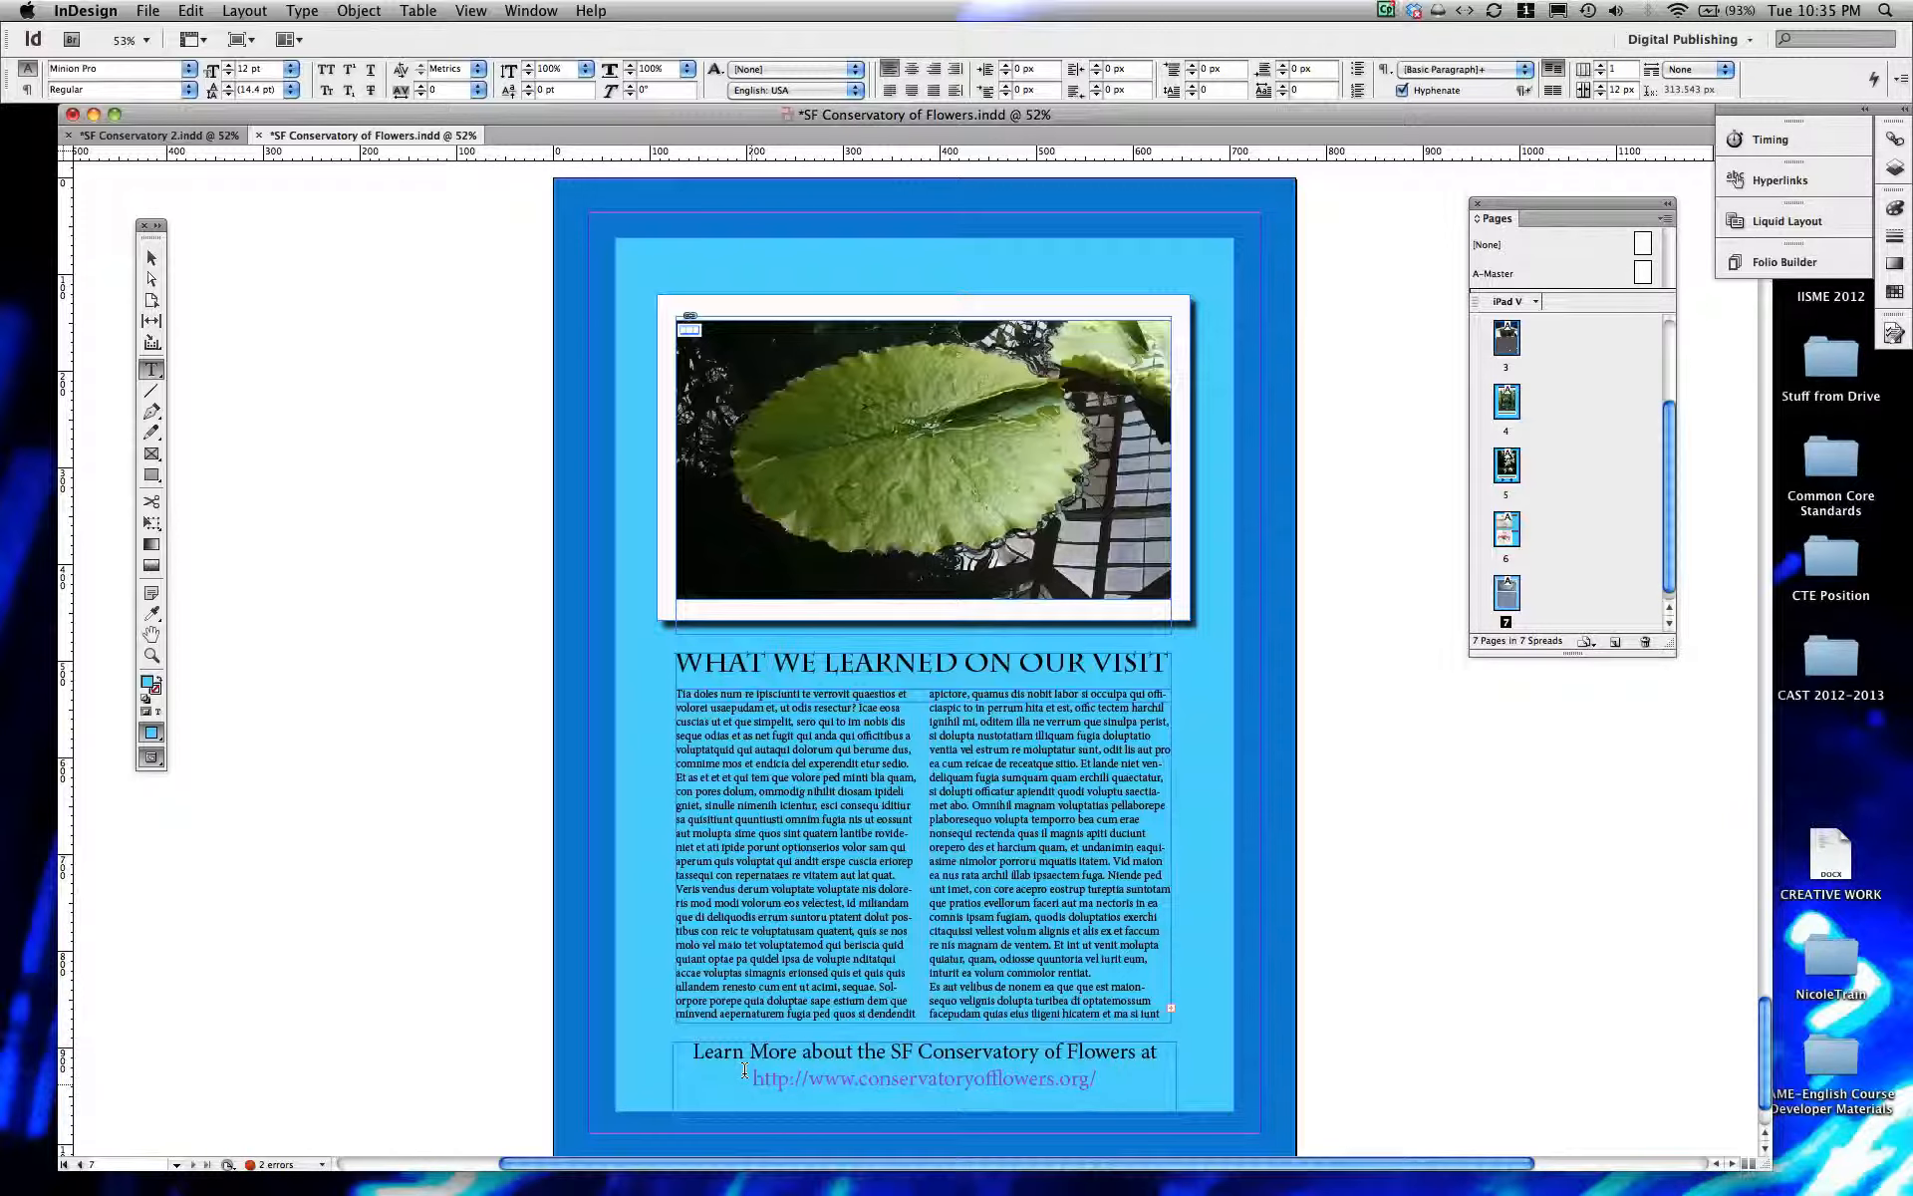
left_click(167, 136)
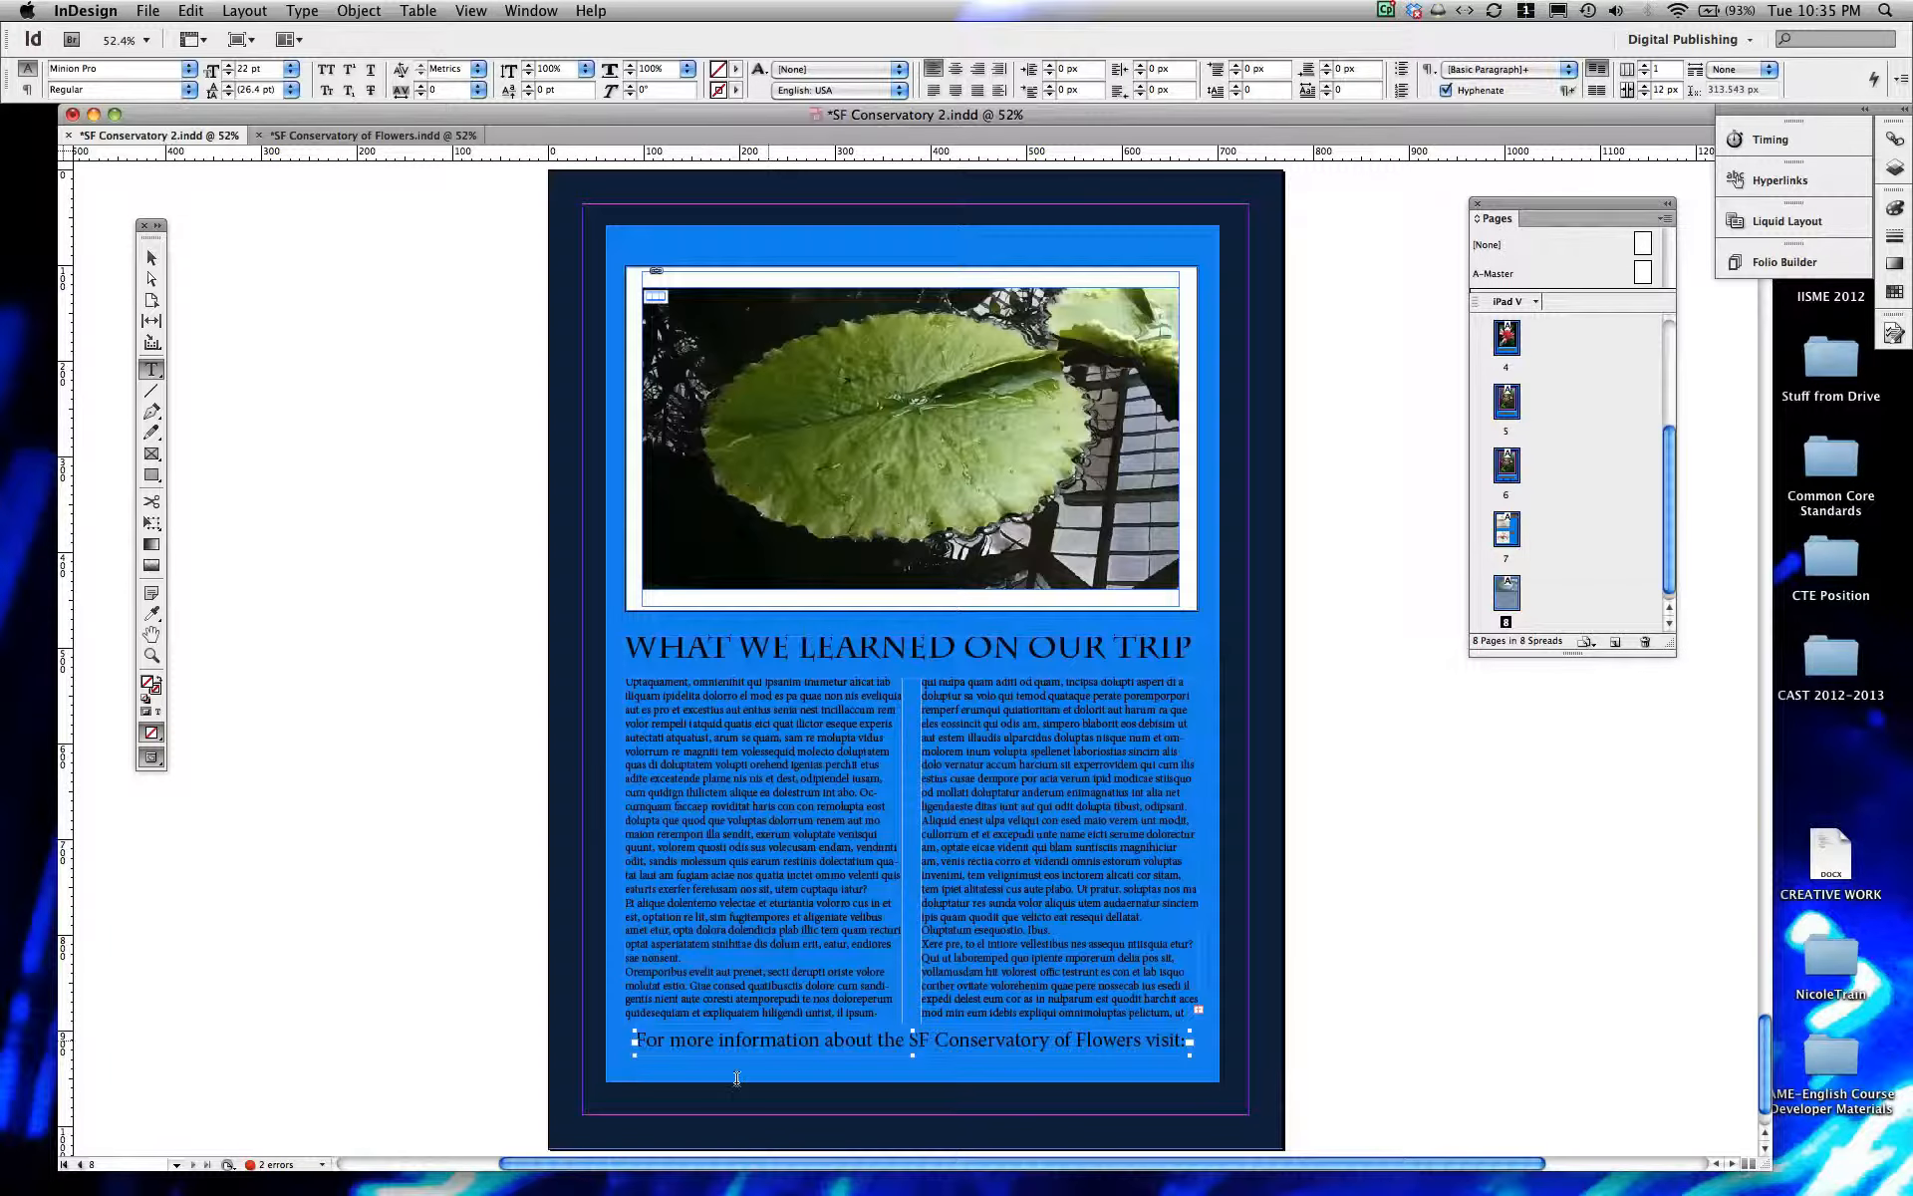
left_click(725, 1106)
left_click_drag(240, 981, 605, 1018)
type("http")
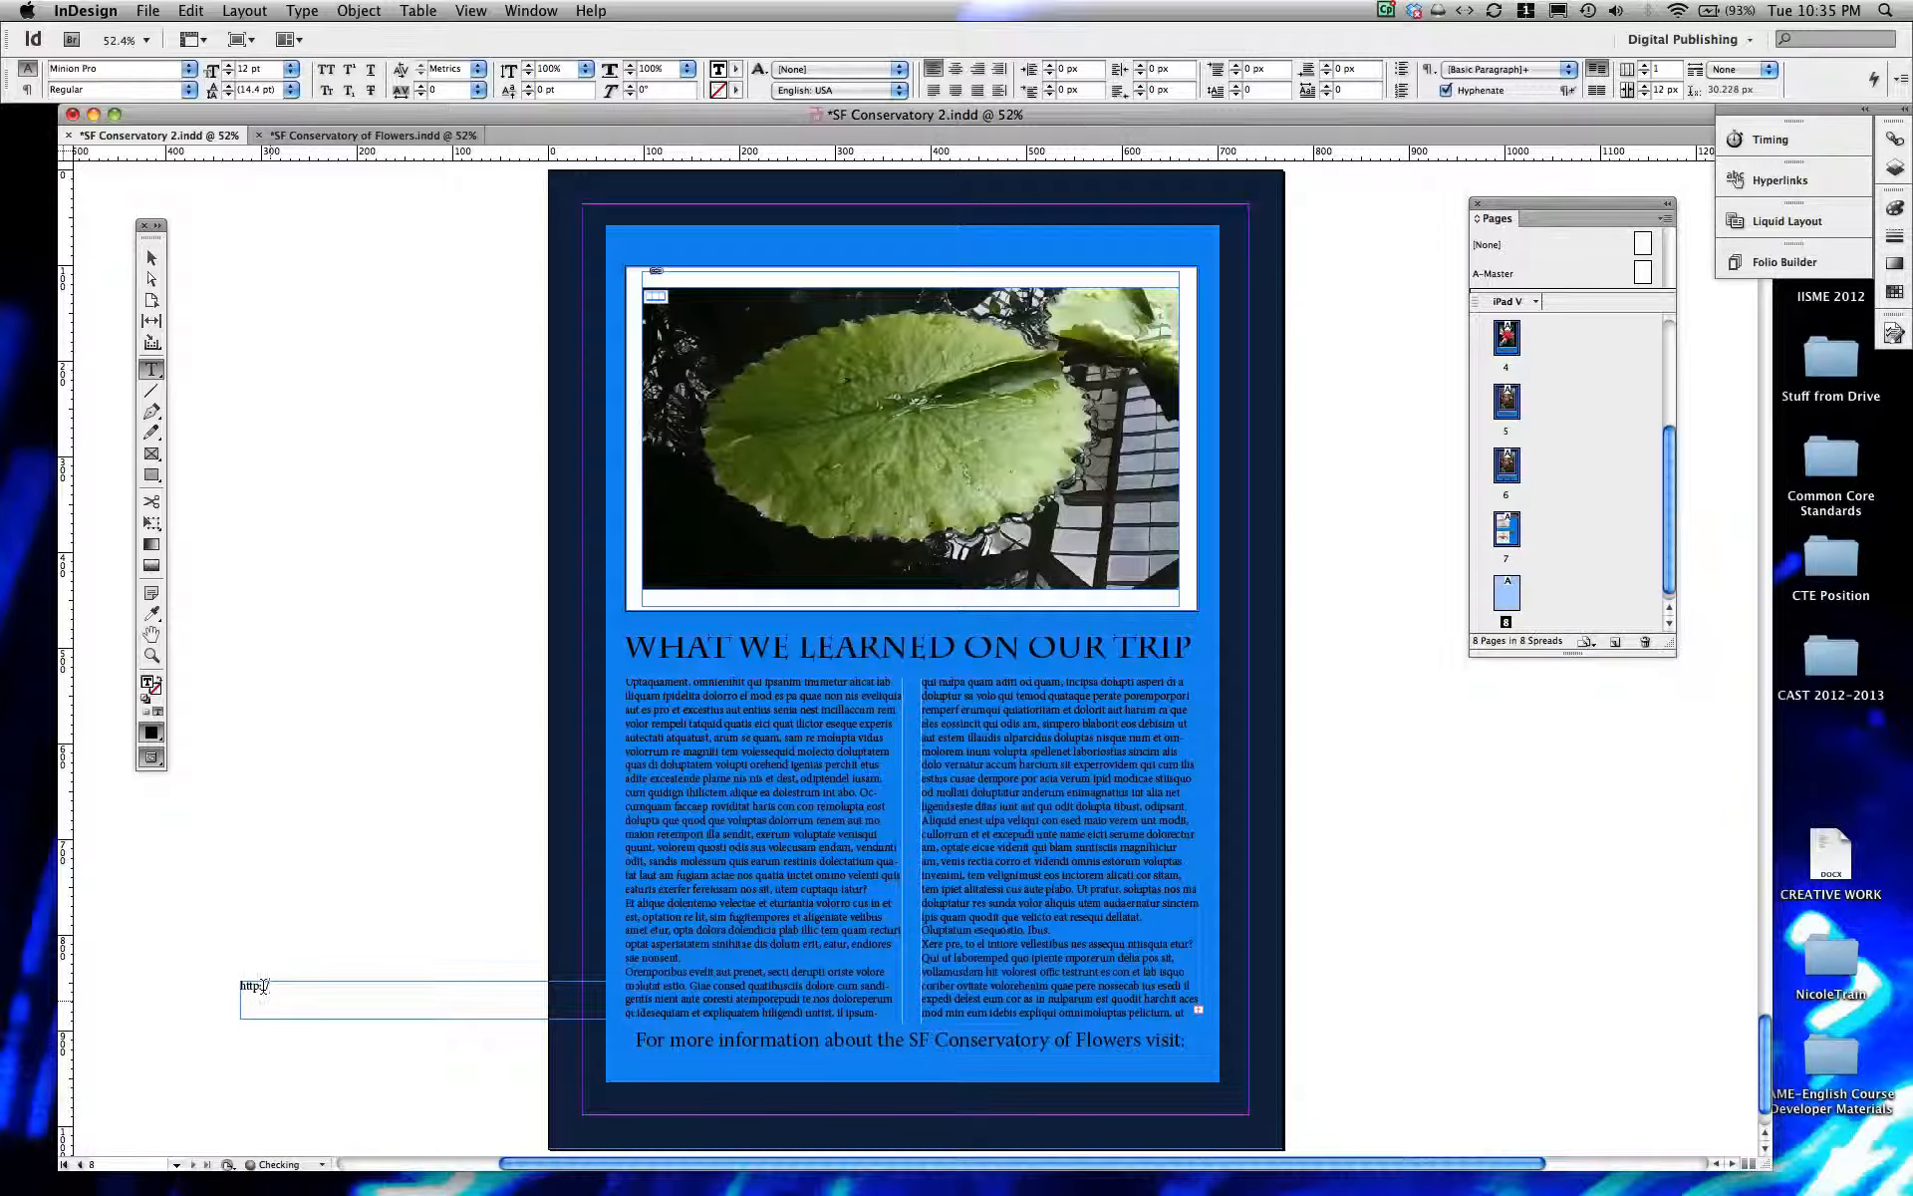
type("://wwww")
key("BackSpace")
type(".")
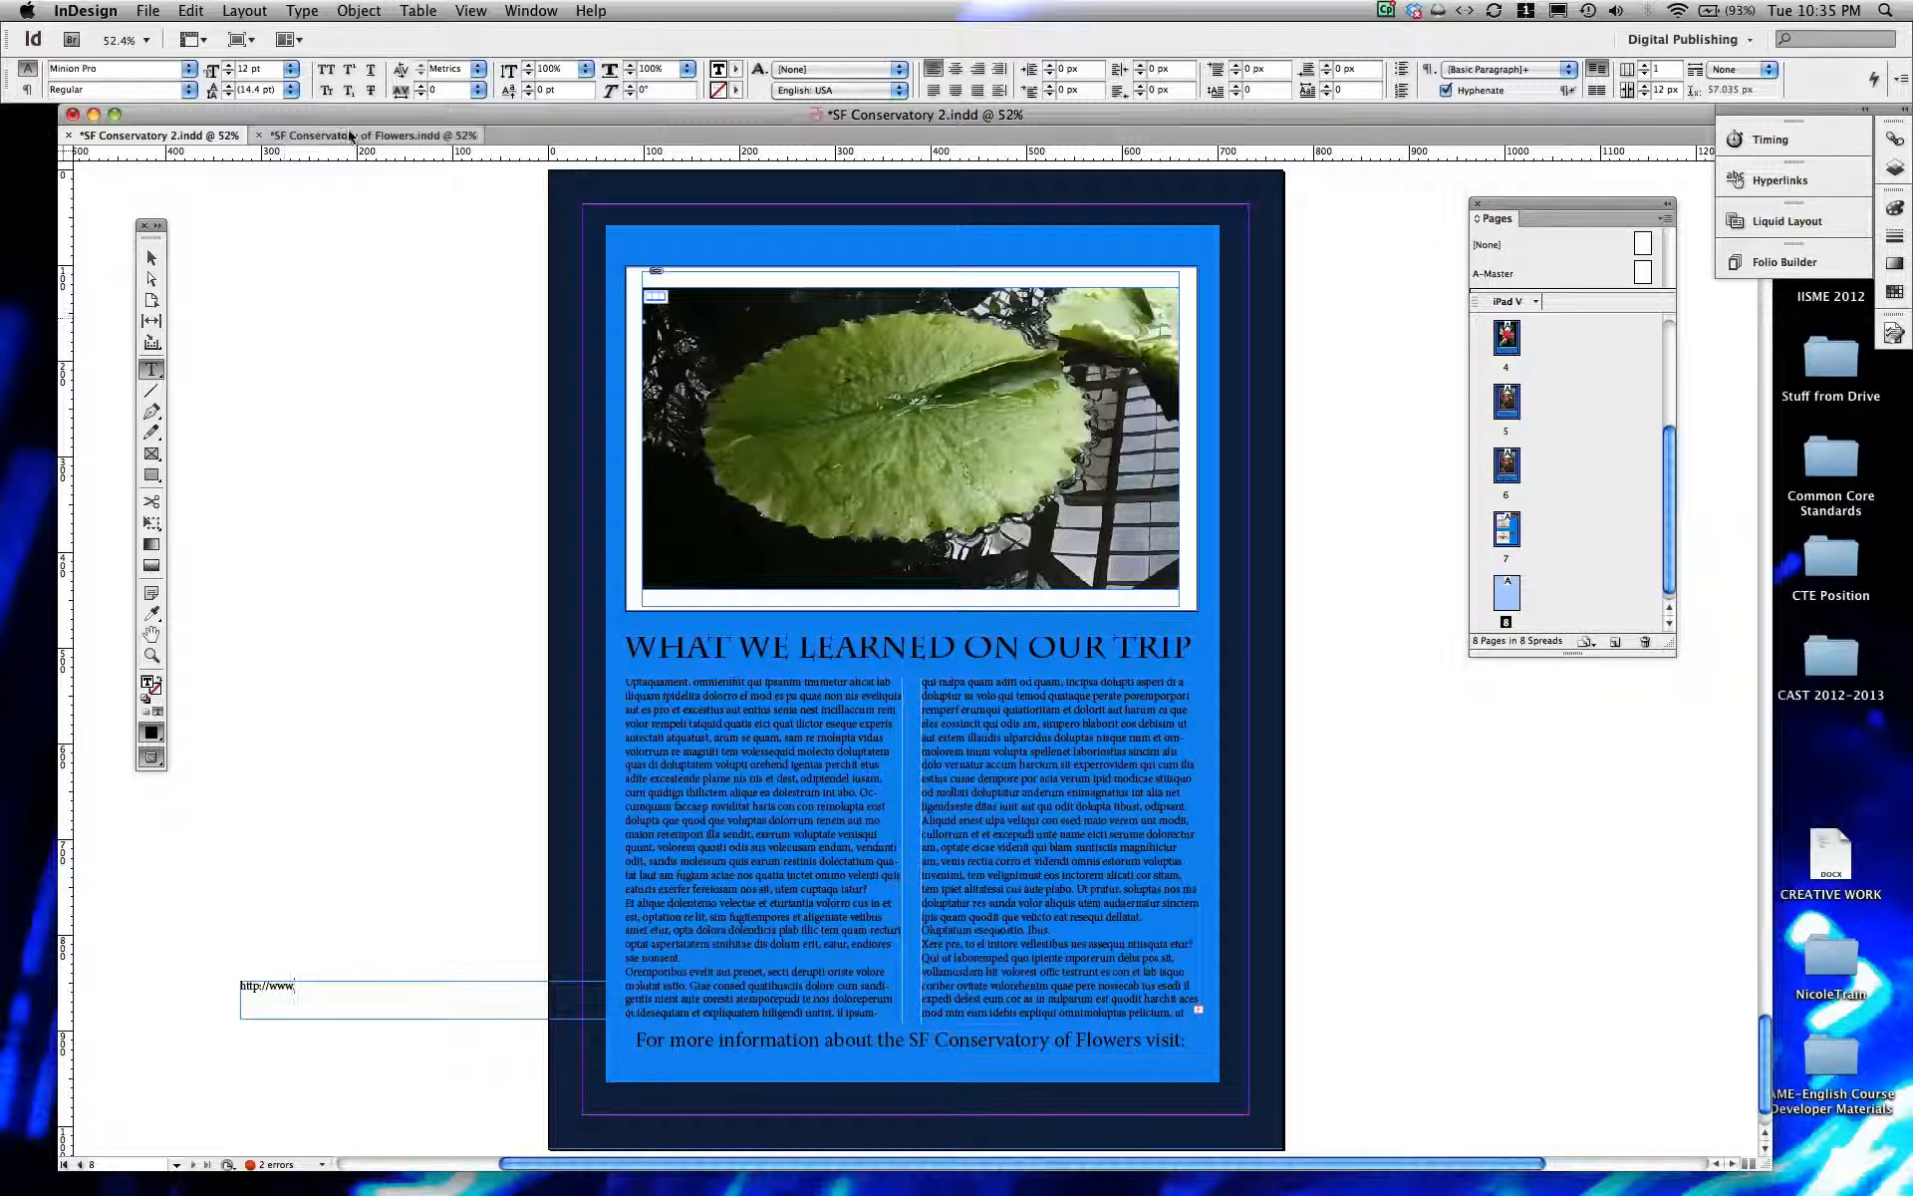
left_click(351, 136)
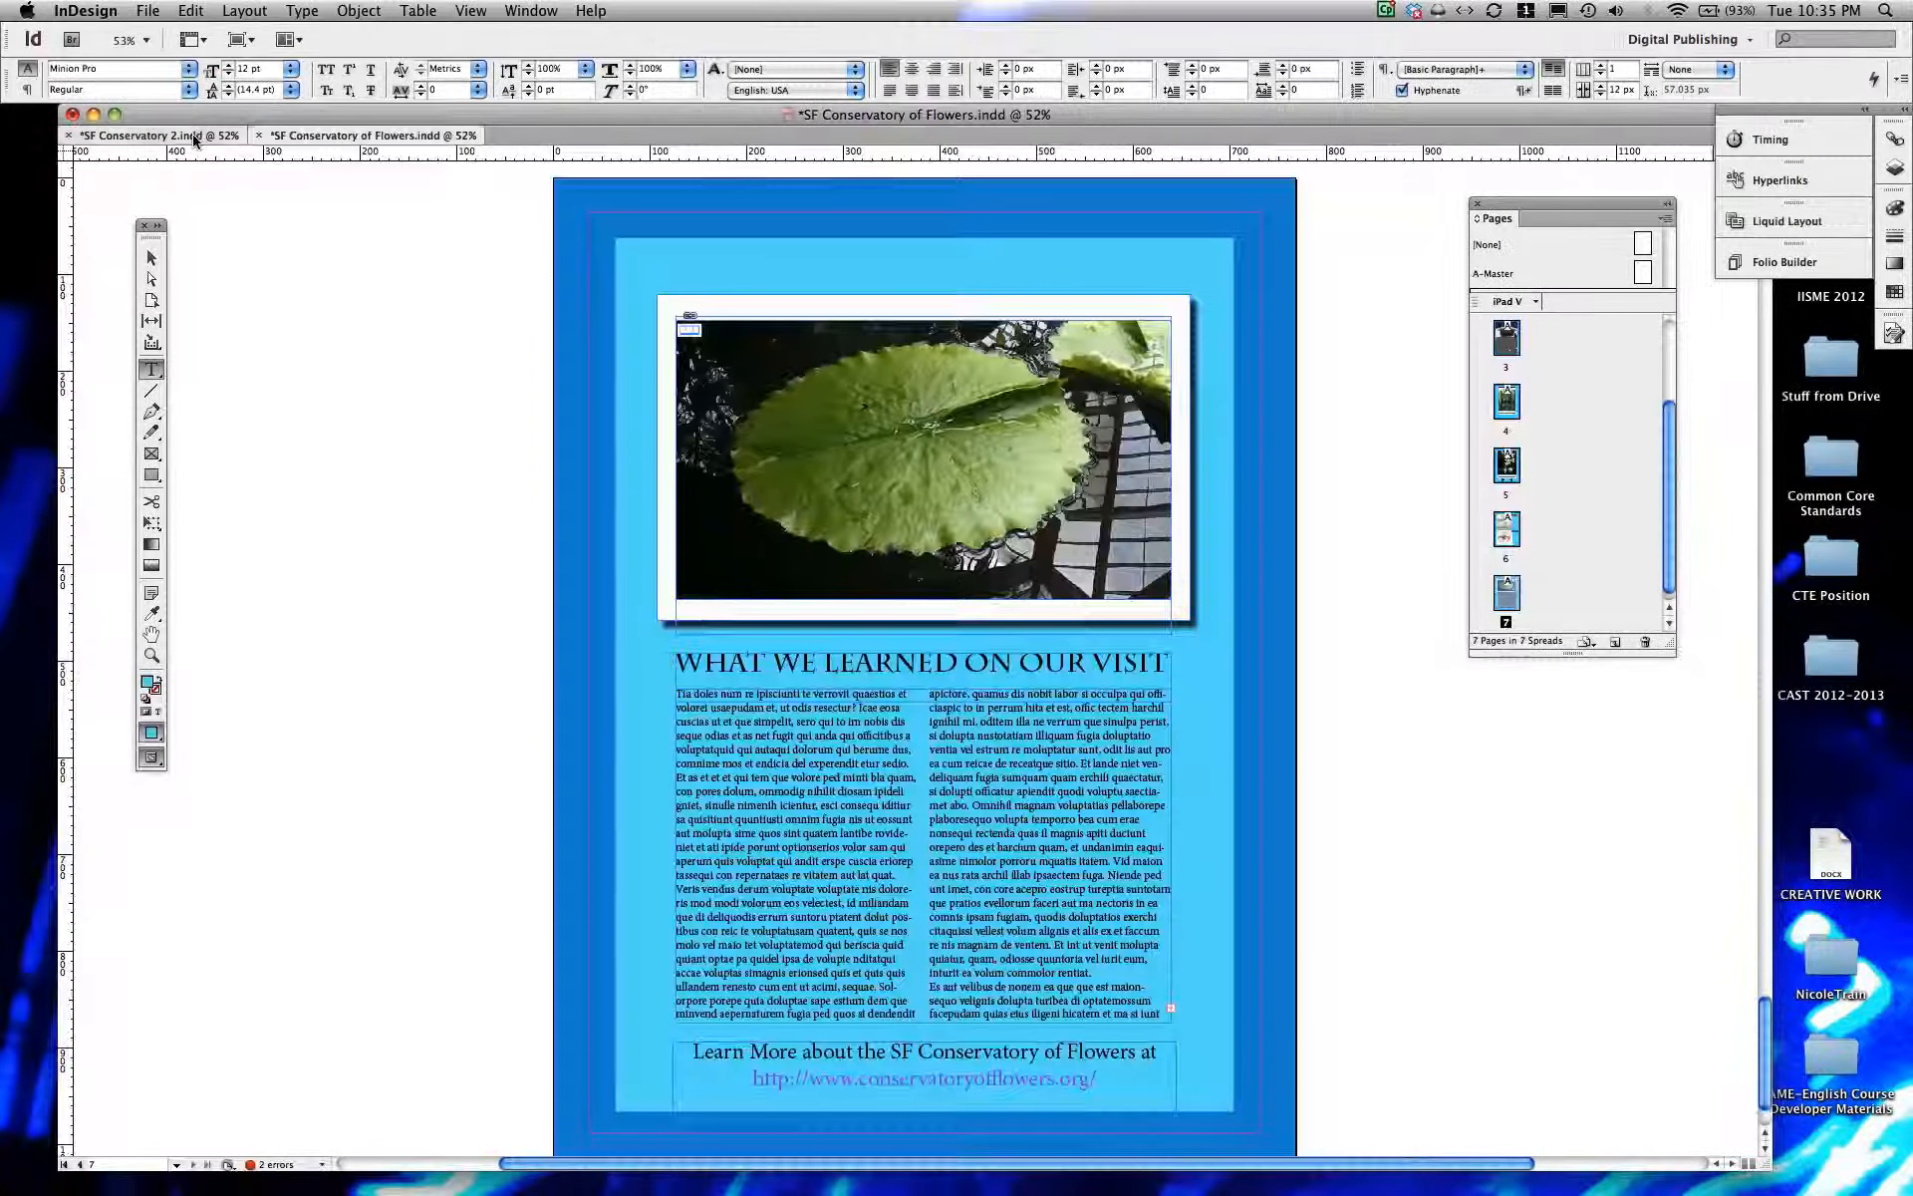
left_click(159, 136)
type("conservatory")
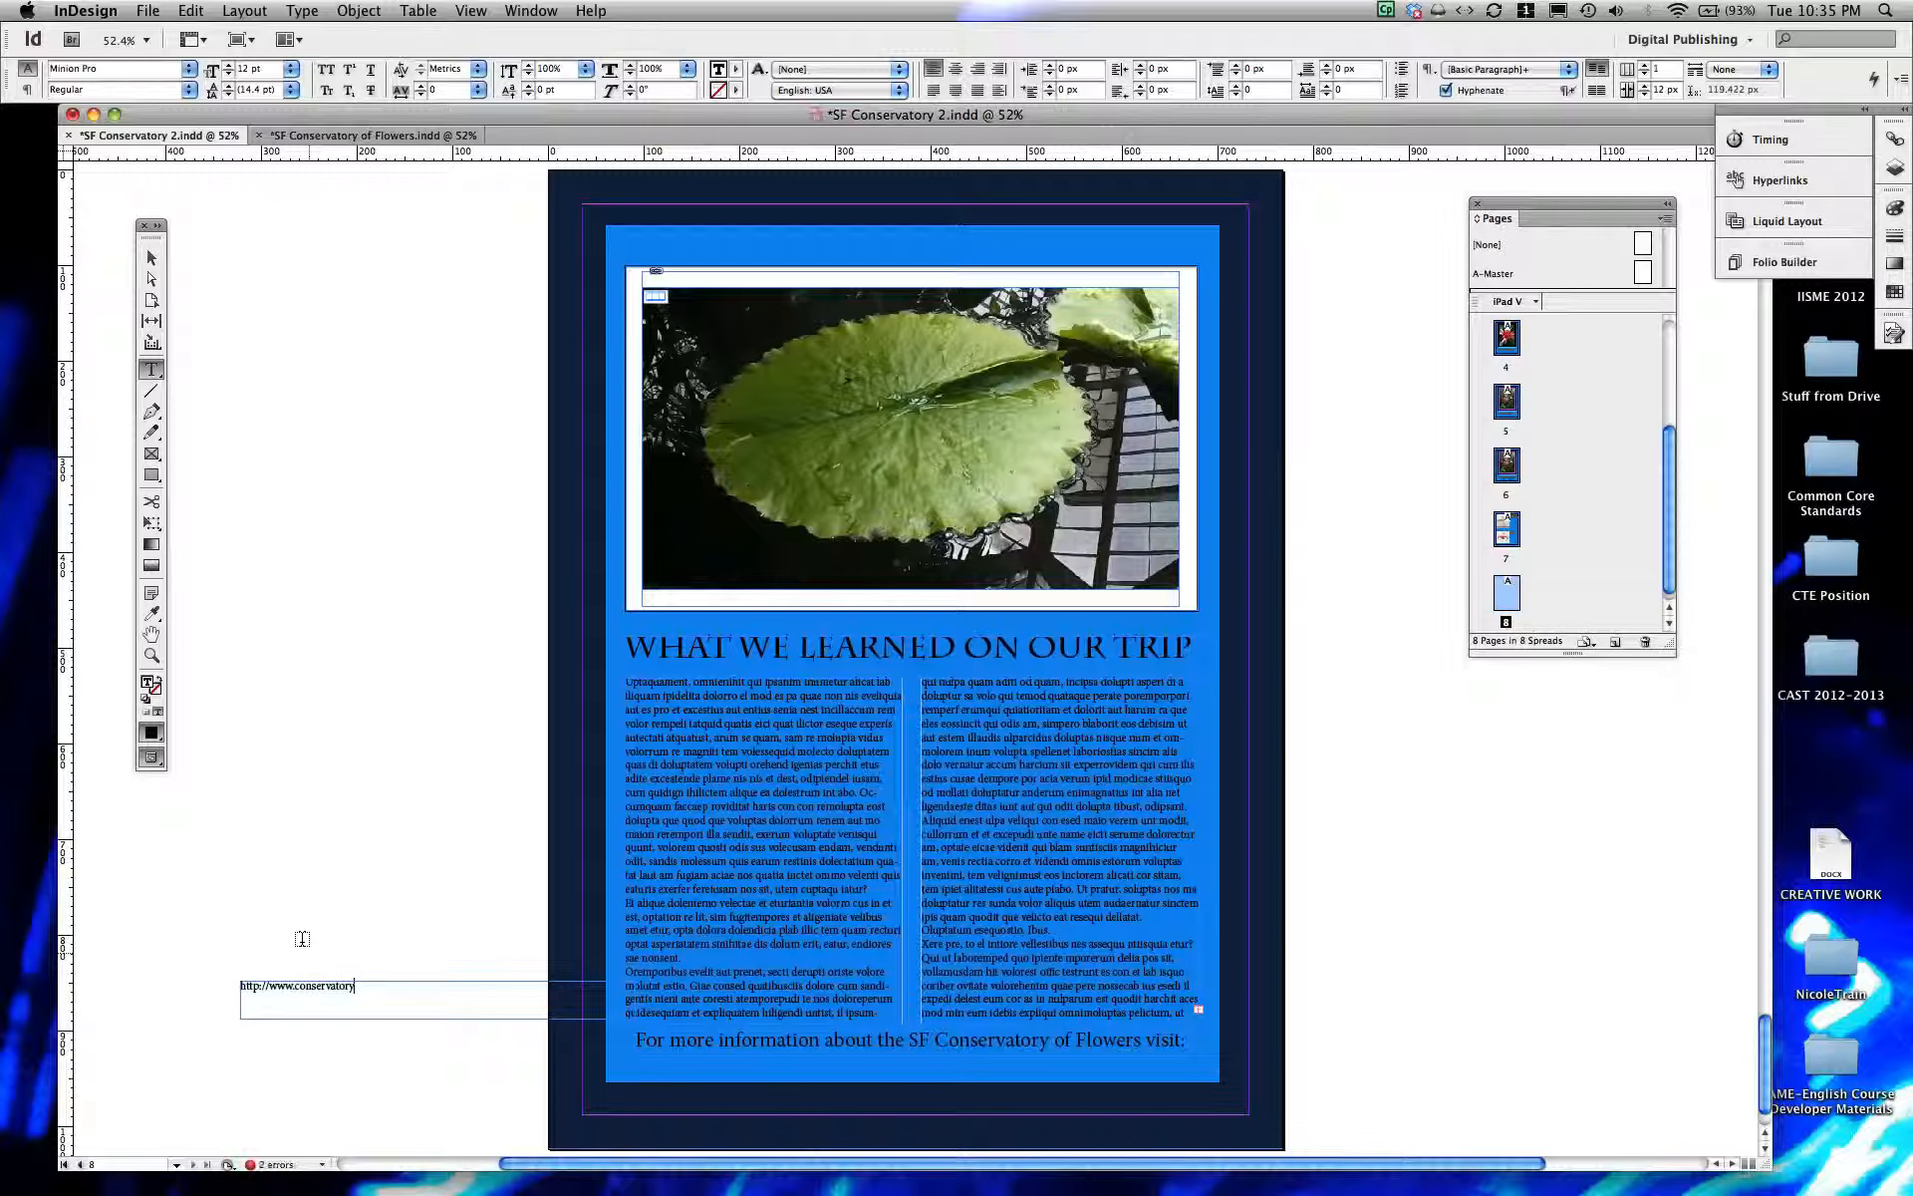
type("offlowers")
left_click(358, 974)
key("BackSpace")
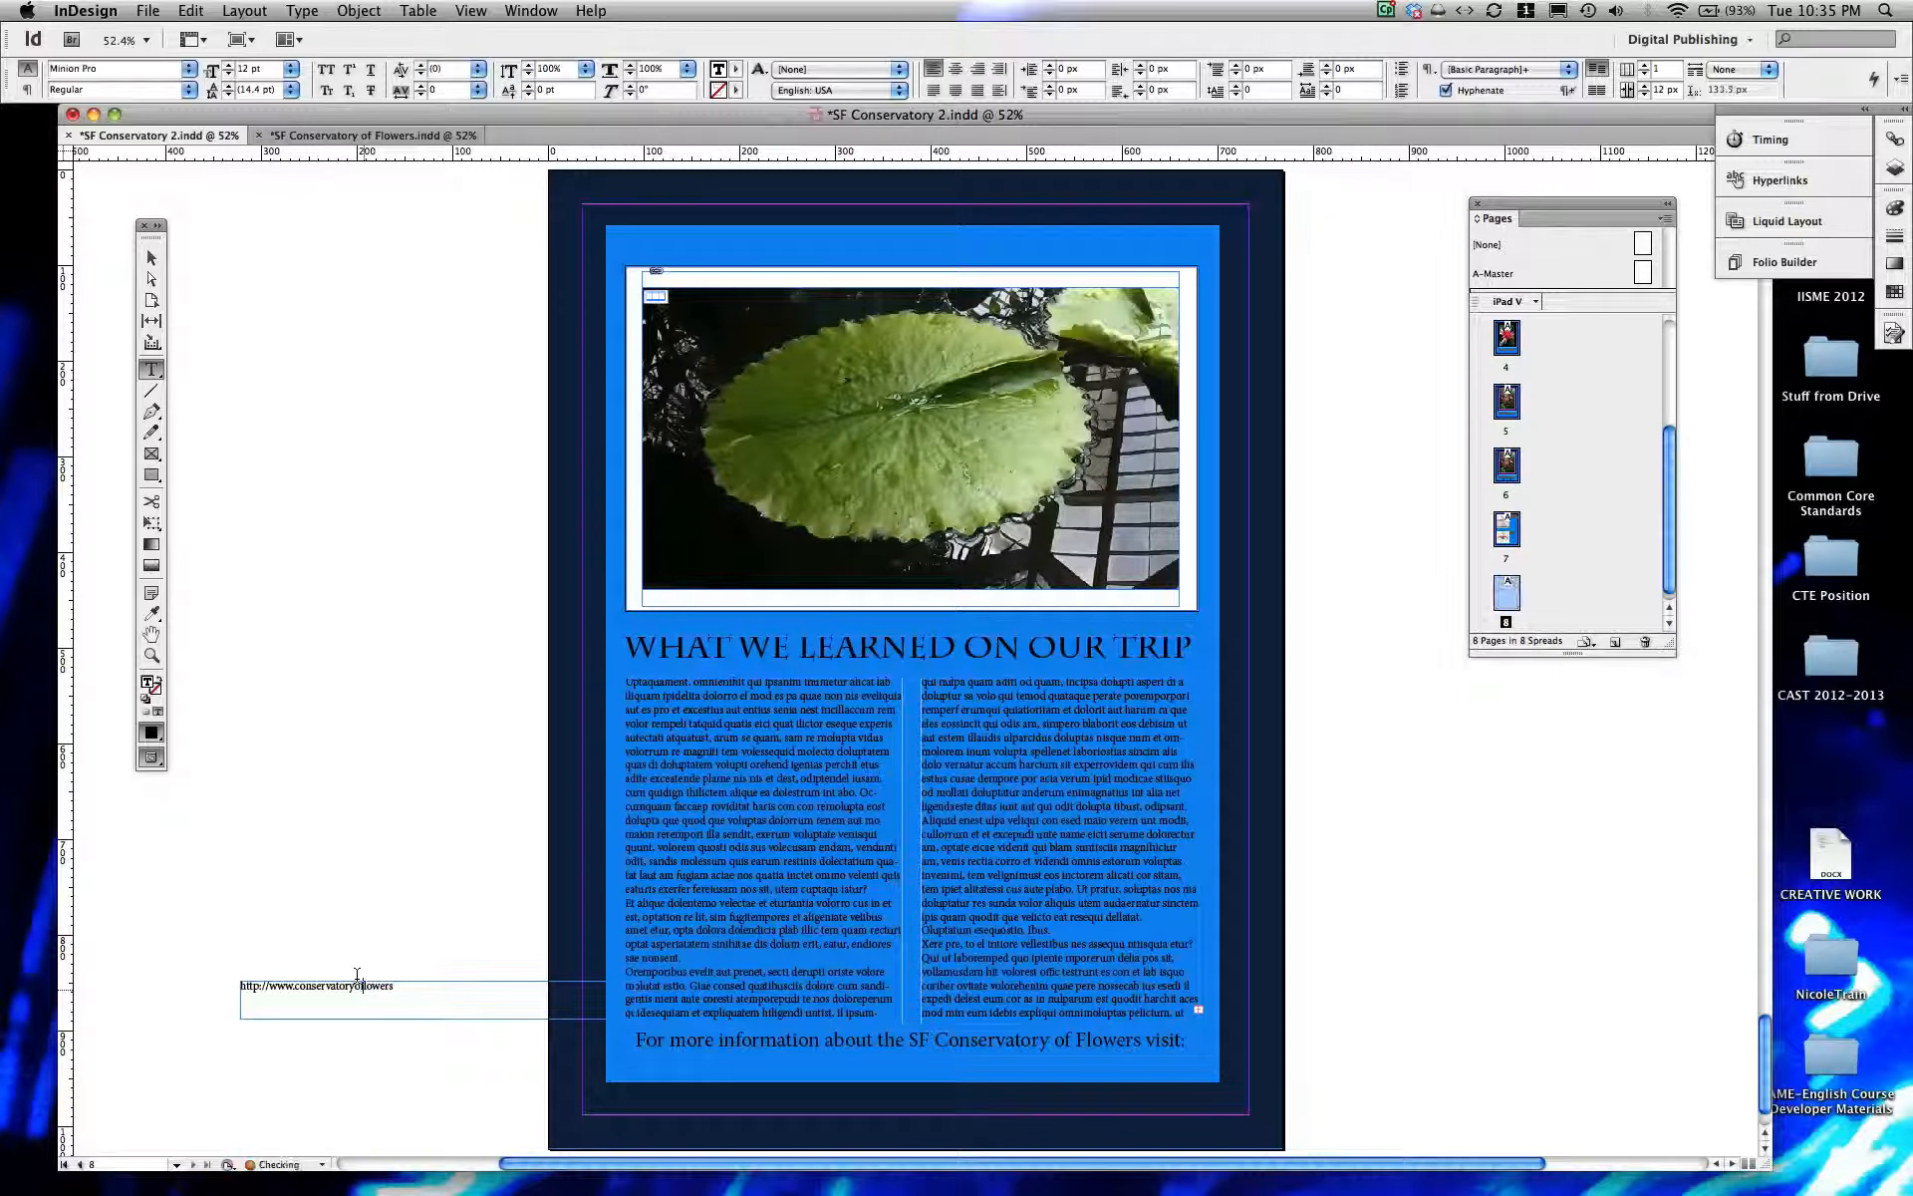
key("Right")
left_click(394, 976)
type(".org/")
left_click_drag(423, 984, 240, 967)
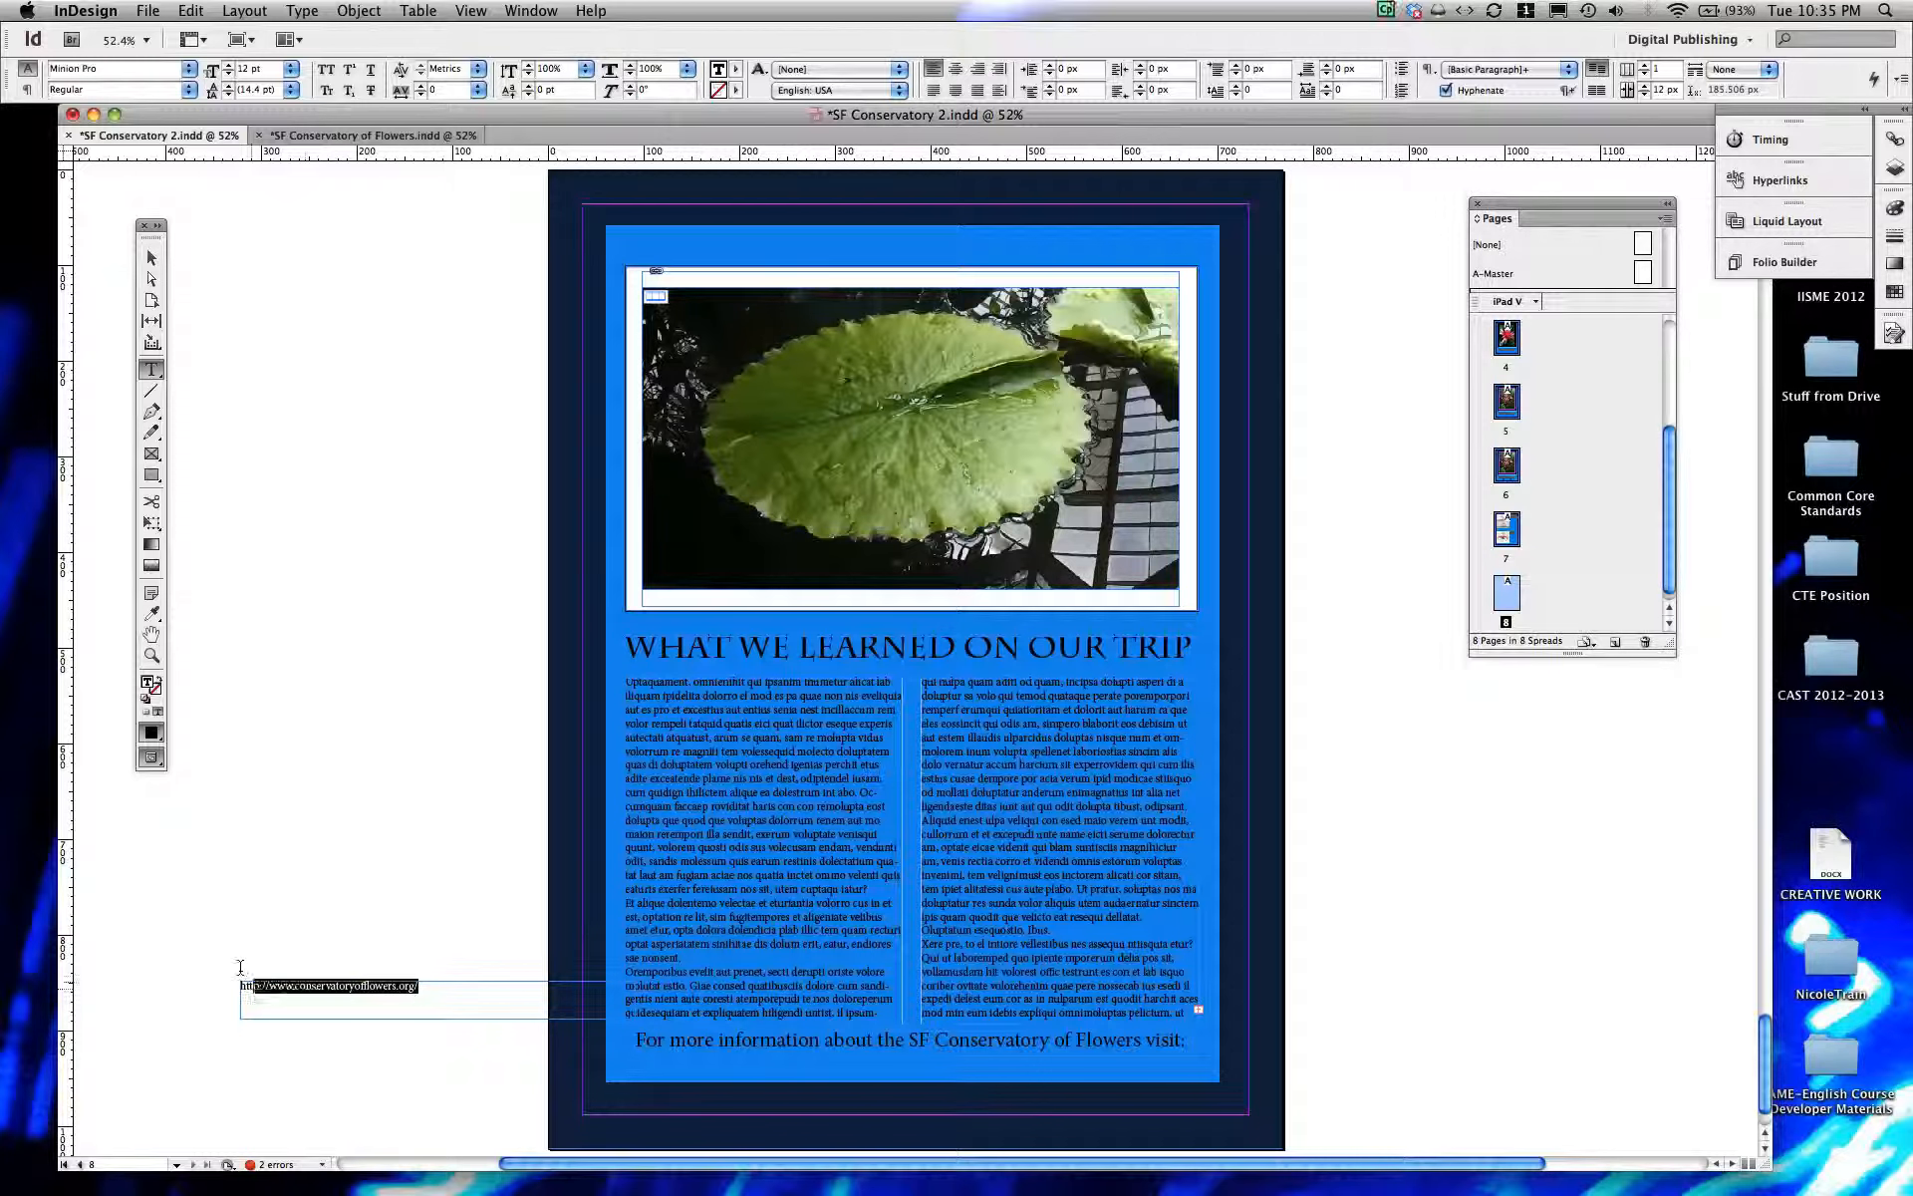
Step: Enlarge the selected web address on the pasteboard to 18 pt
left_click(228, 65)
left_click(227, 64)
left_click(227, 65)
left_click(227, 64)
left_click(227, 64)
left_click(227, 65)
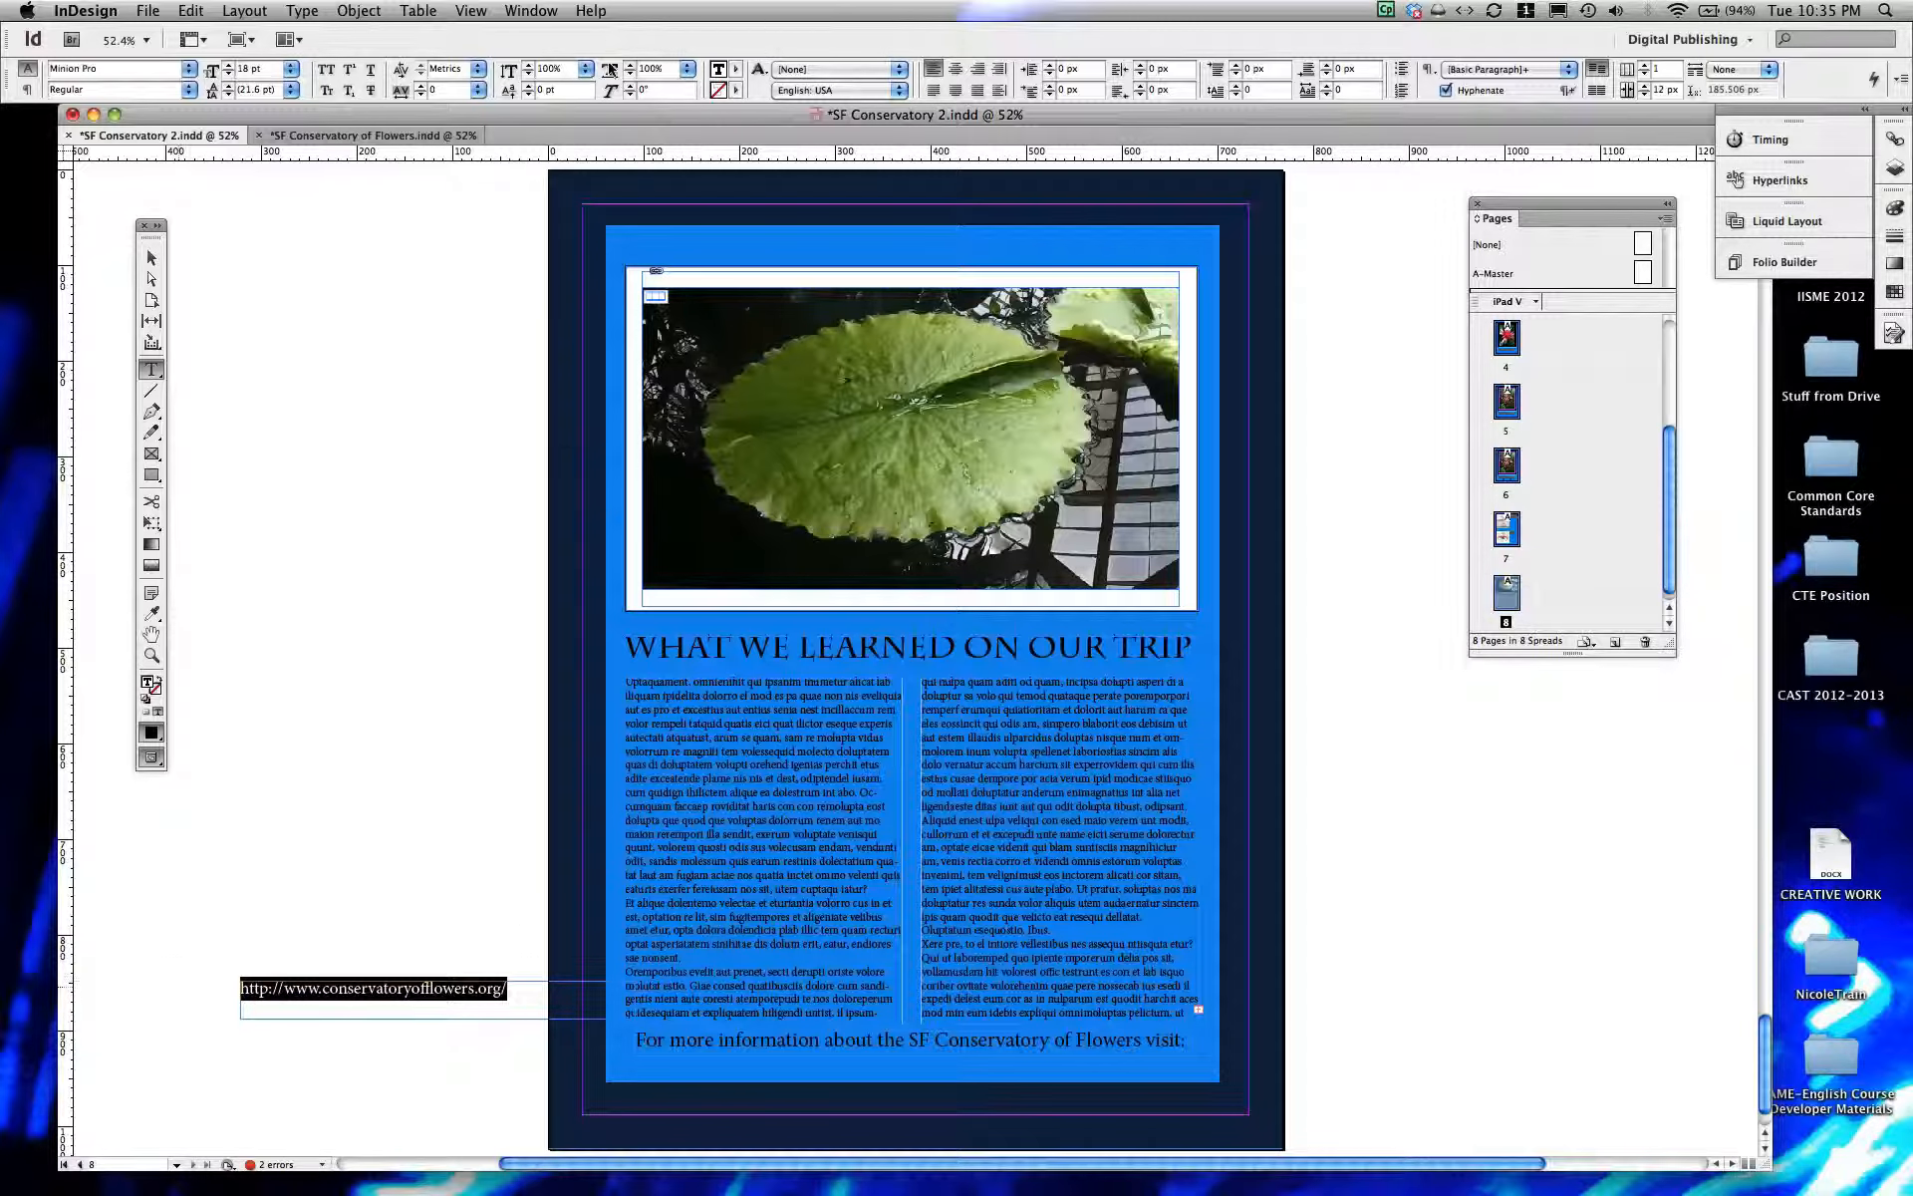
Step: Colour the web address text bright pink with RGB values 247, 34, 153
double_click(717, 68)
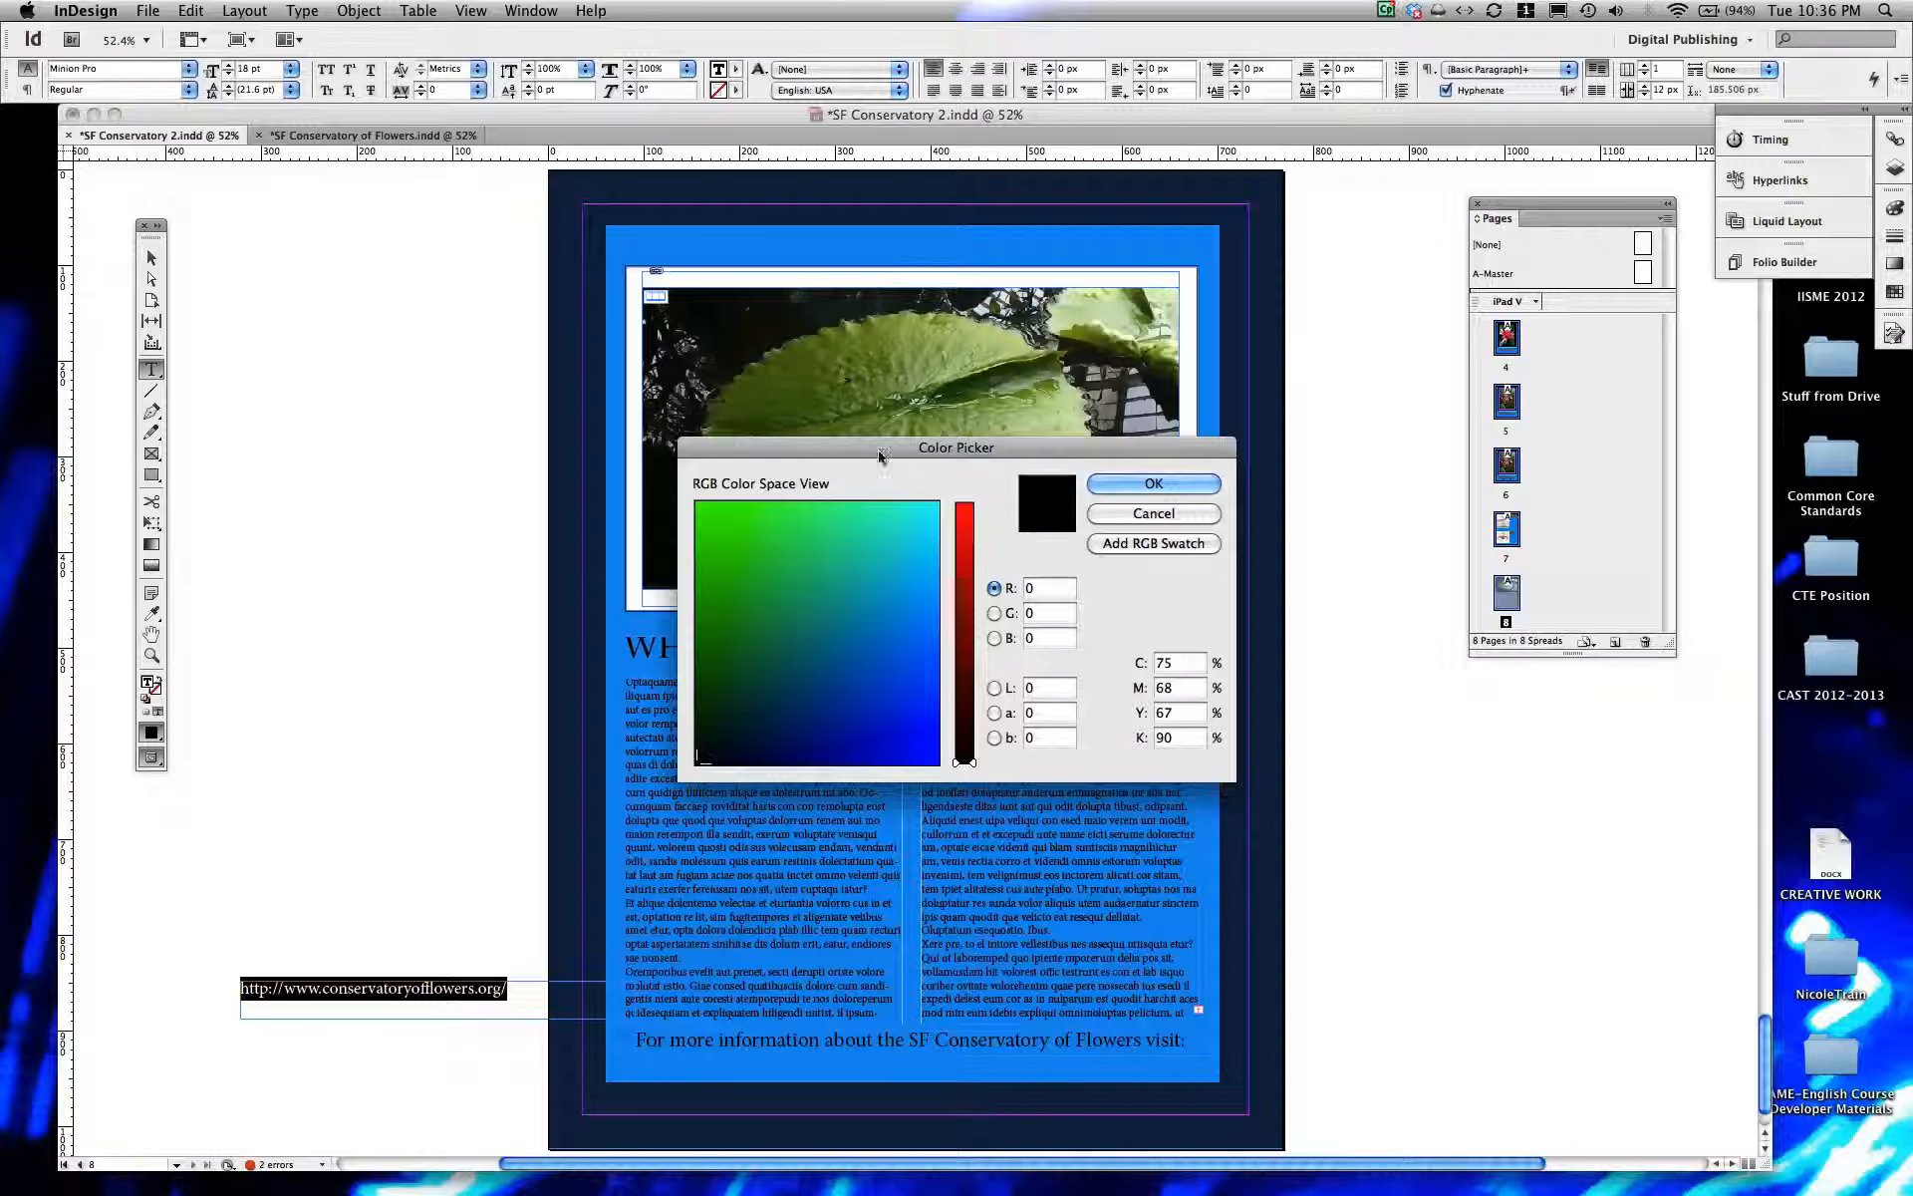
left_click_drag(883, 450, 915, 448)
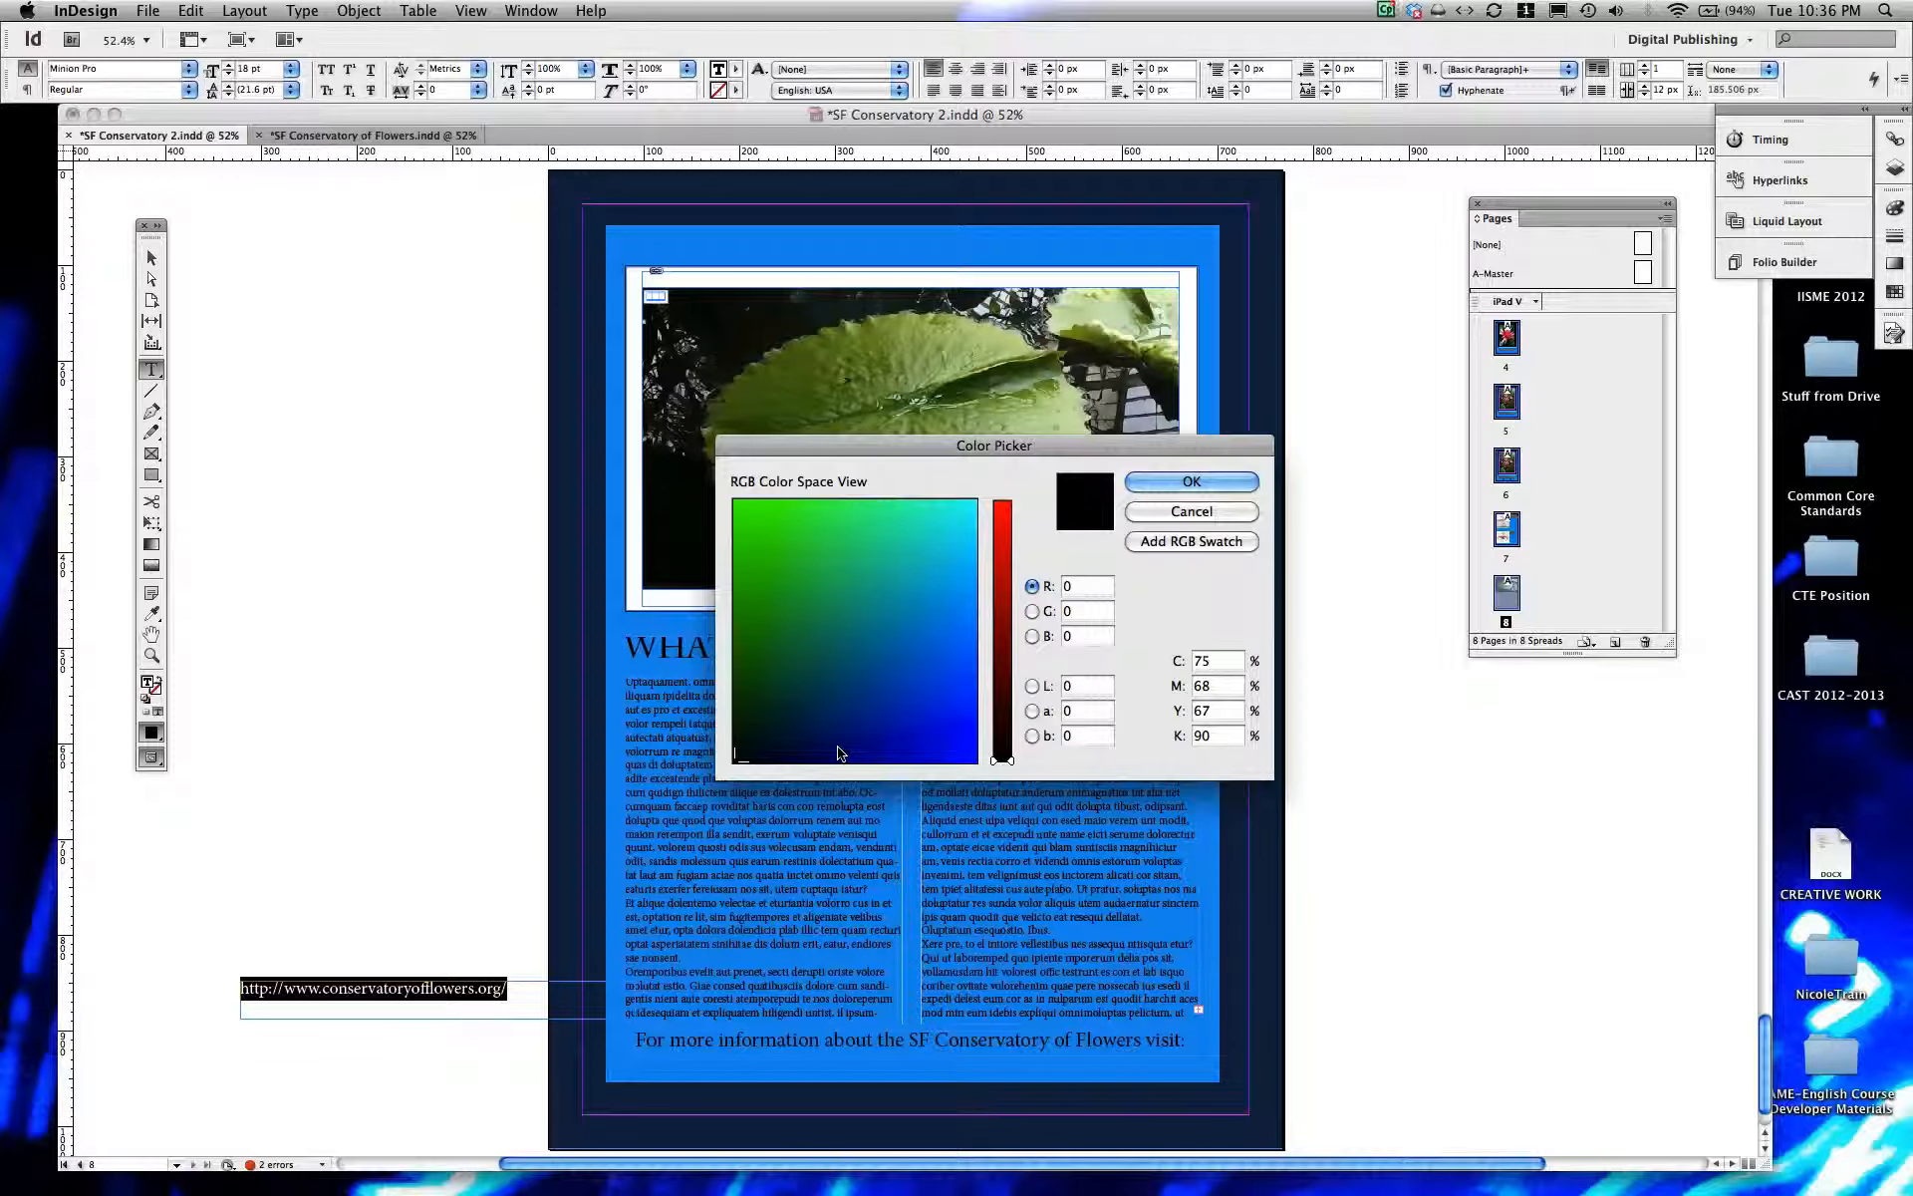
mouse_move(967, 523)
left_mouse_down()
mouse_move(929, 513)
mouse_move(854, 584)
mouse_move(918, 602)
mouse_move(854, 585)
mouse_move(868, 720)
left_mouse_up()
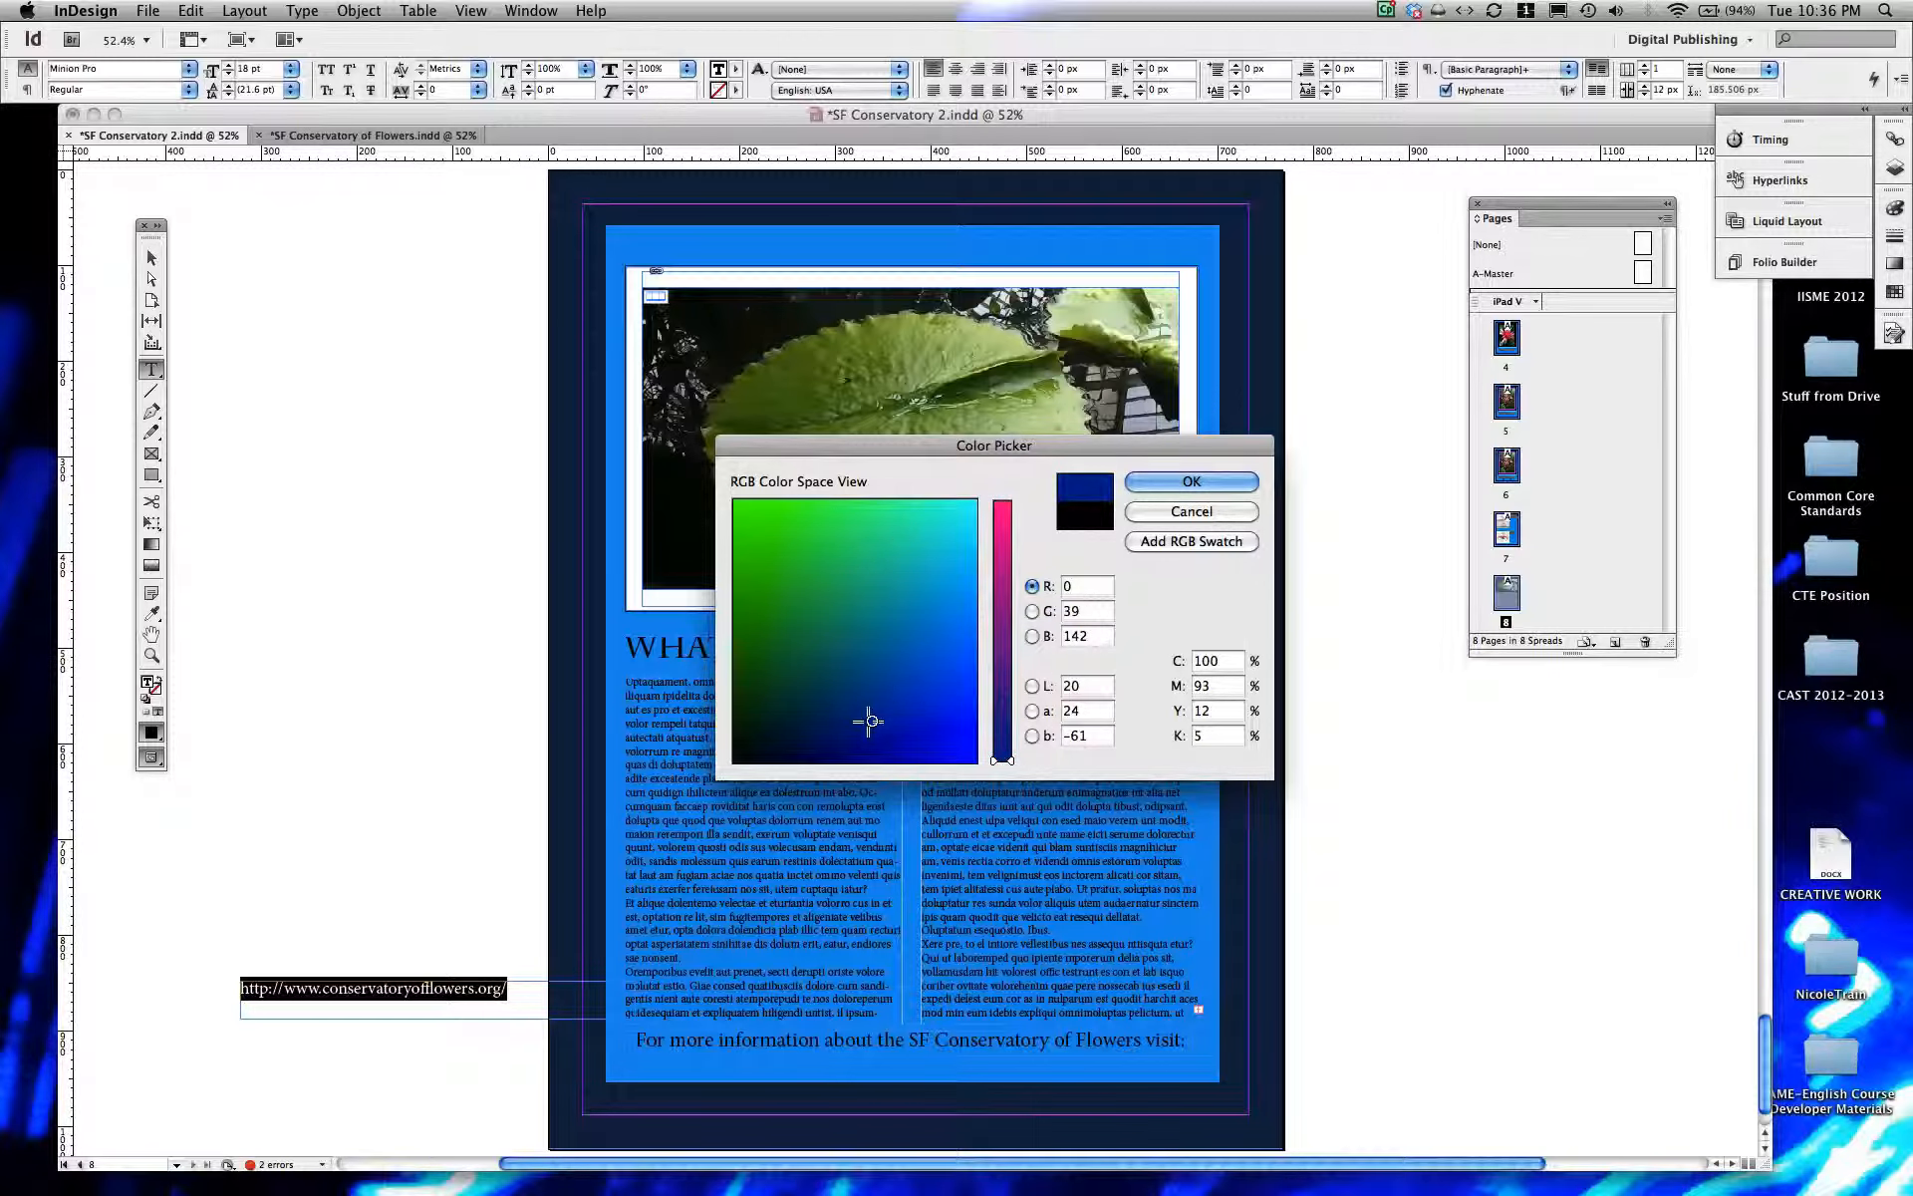
left_click(1005, 505)
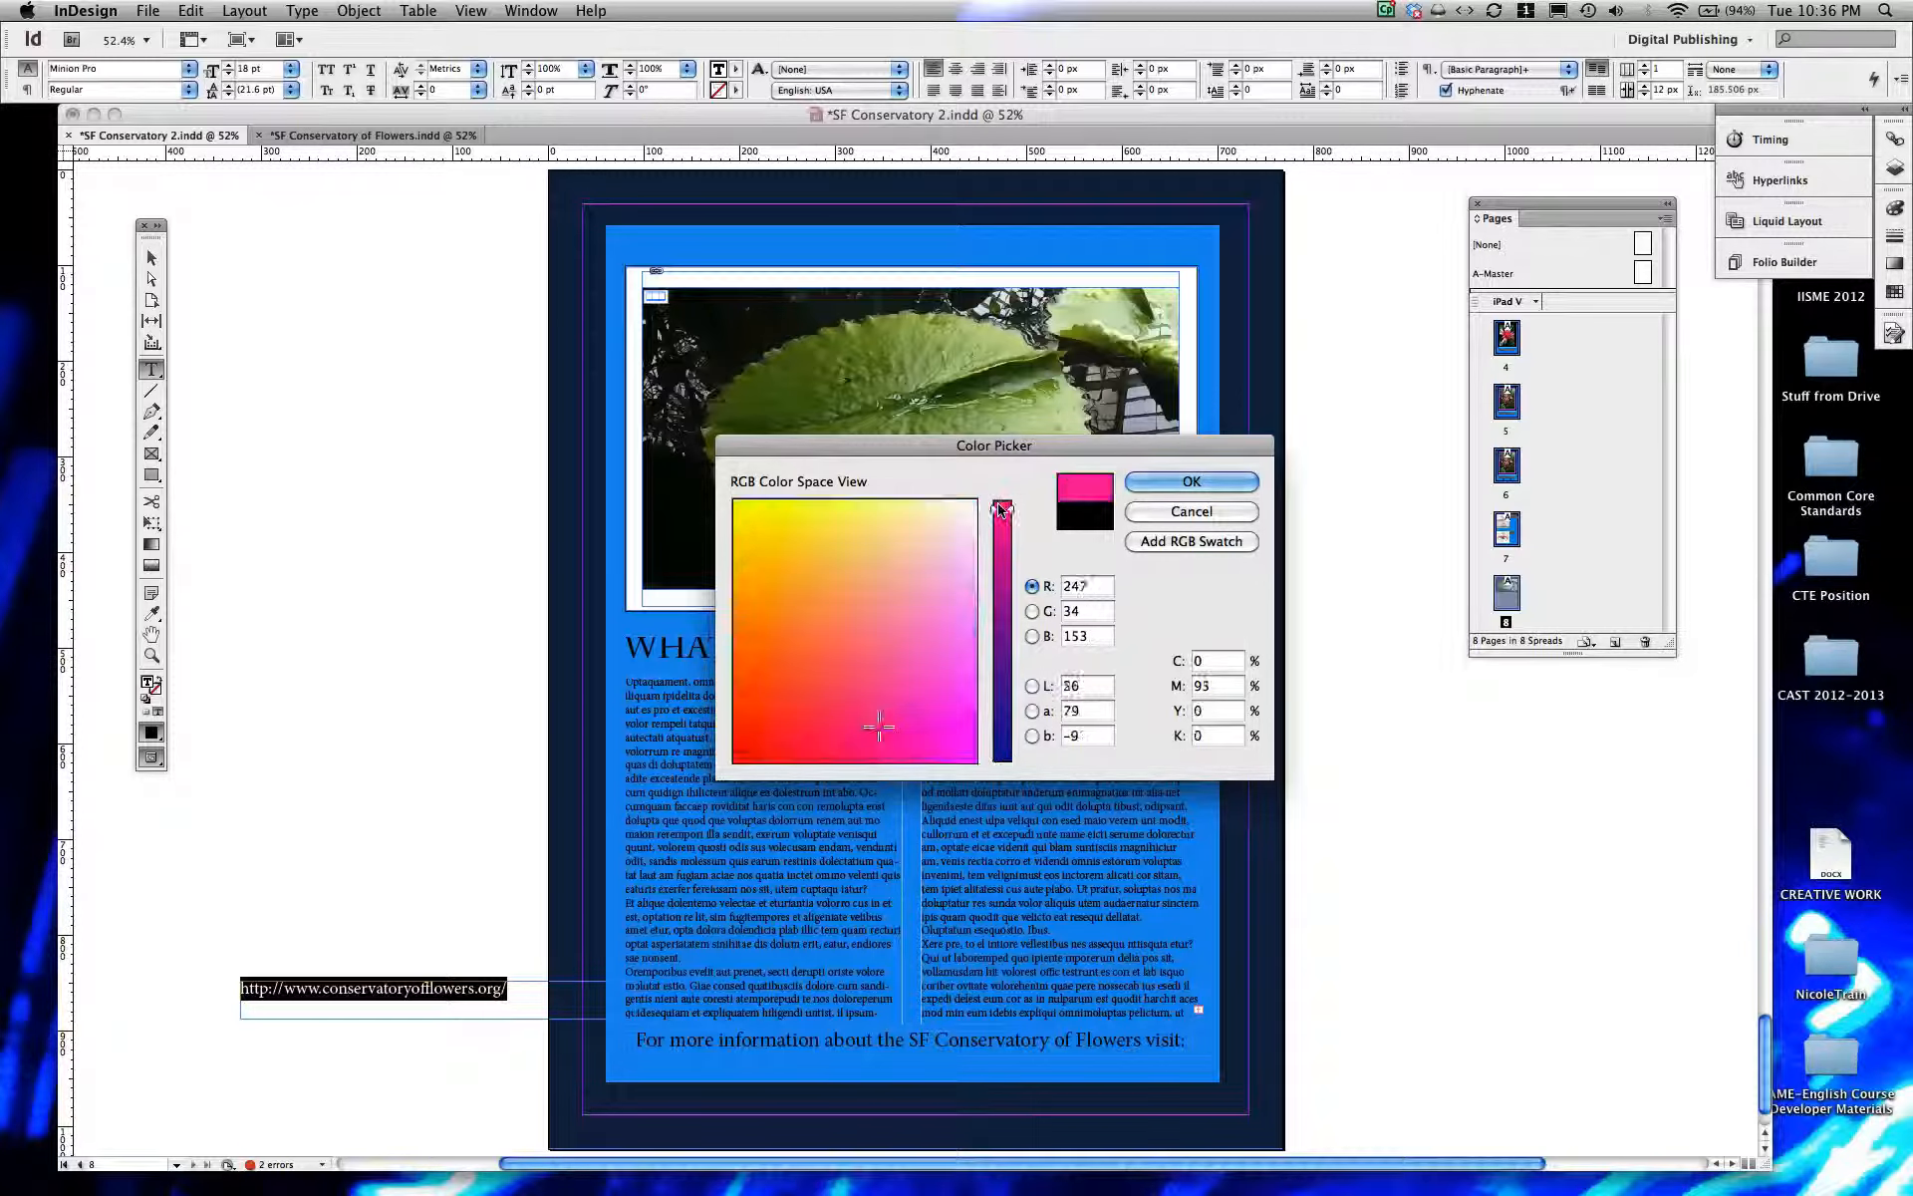
left_click(1153, 483)
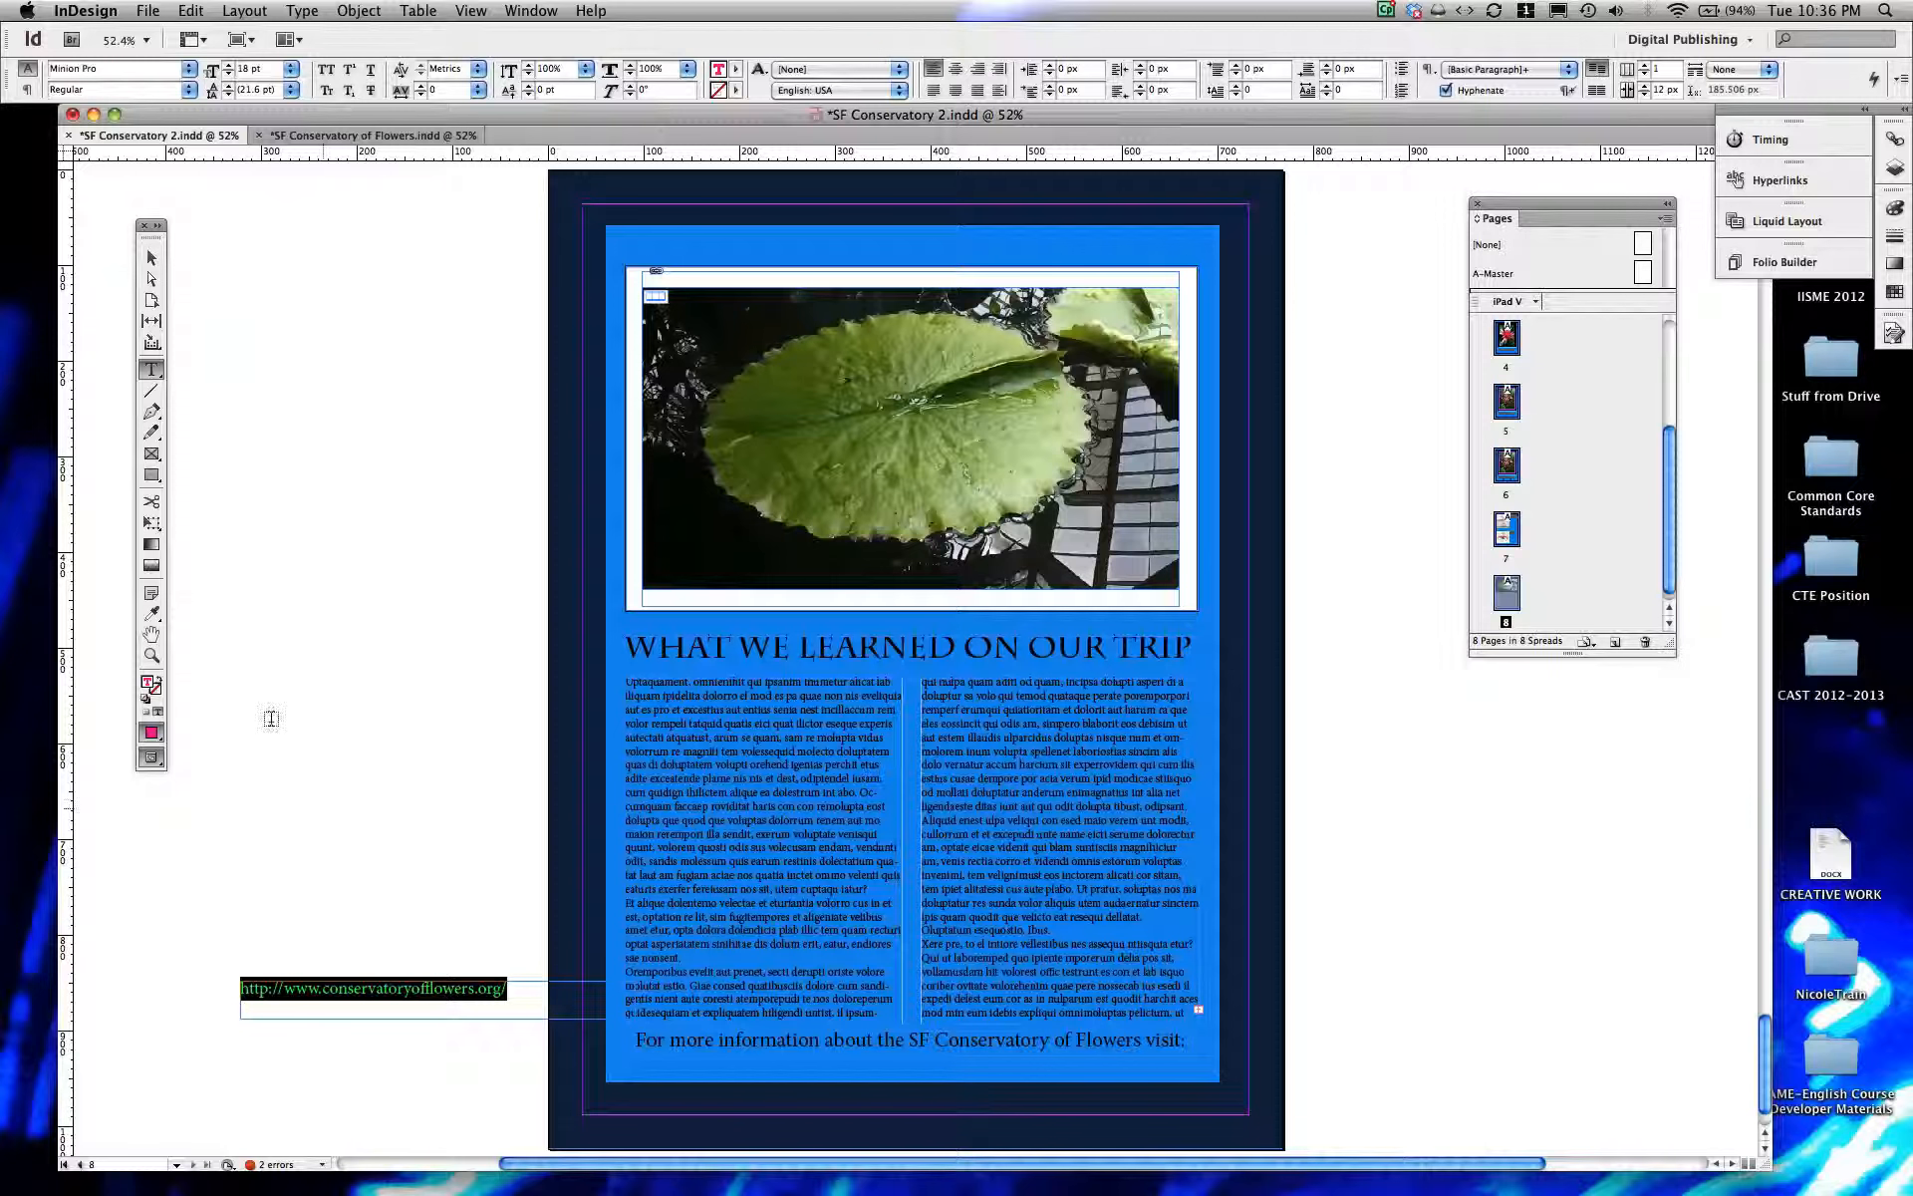
Step: Move the web address frame beneath the information line, shrink it to about 294 × 28 px and centre it at X 232.25, Y 926 px
left_click(150, 257)
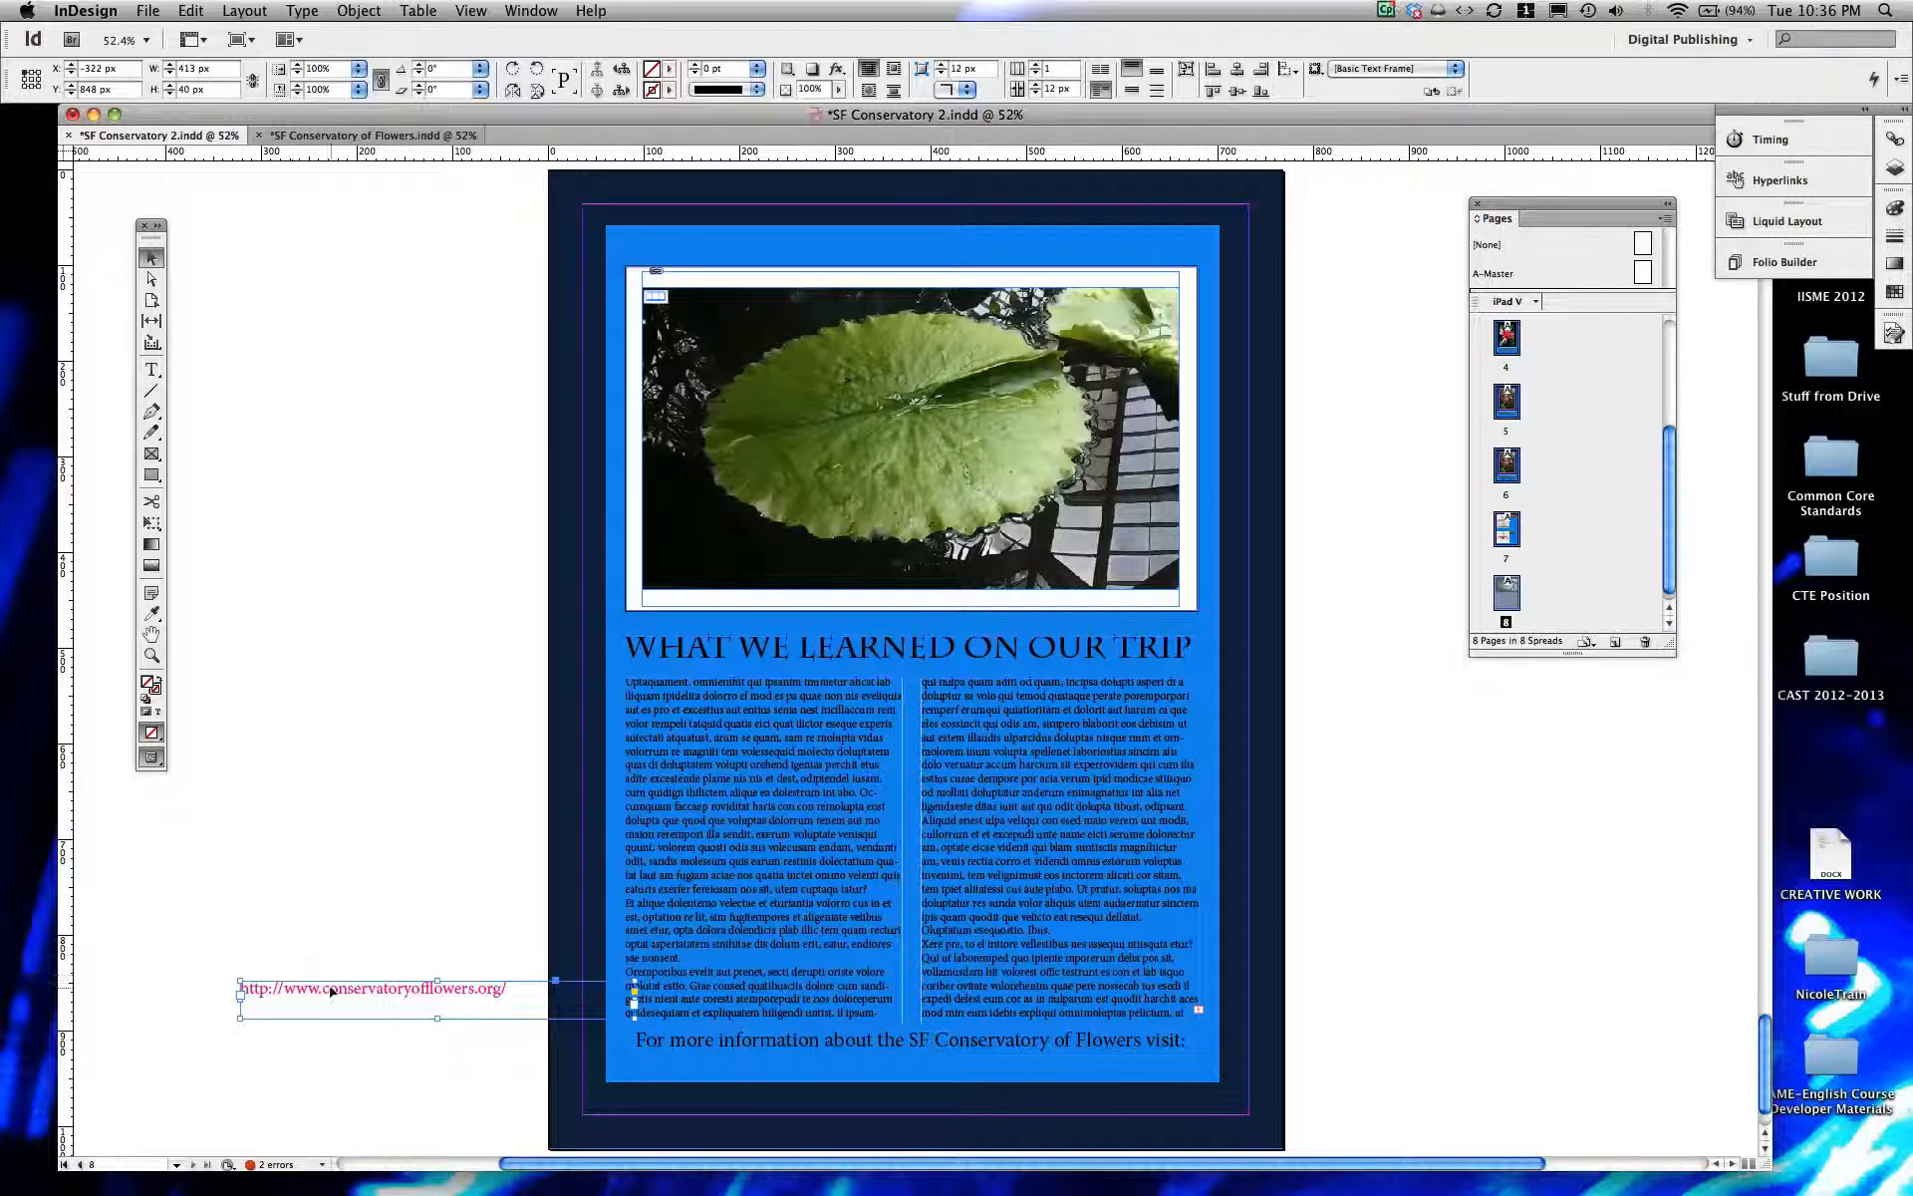
left_click_drag(453, 991, 806, 1068)
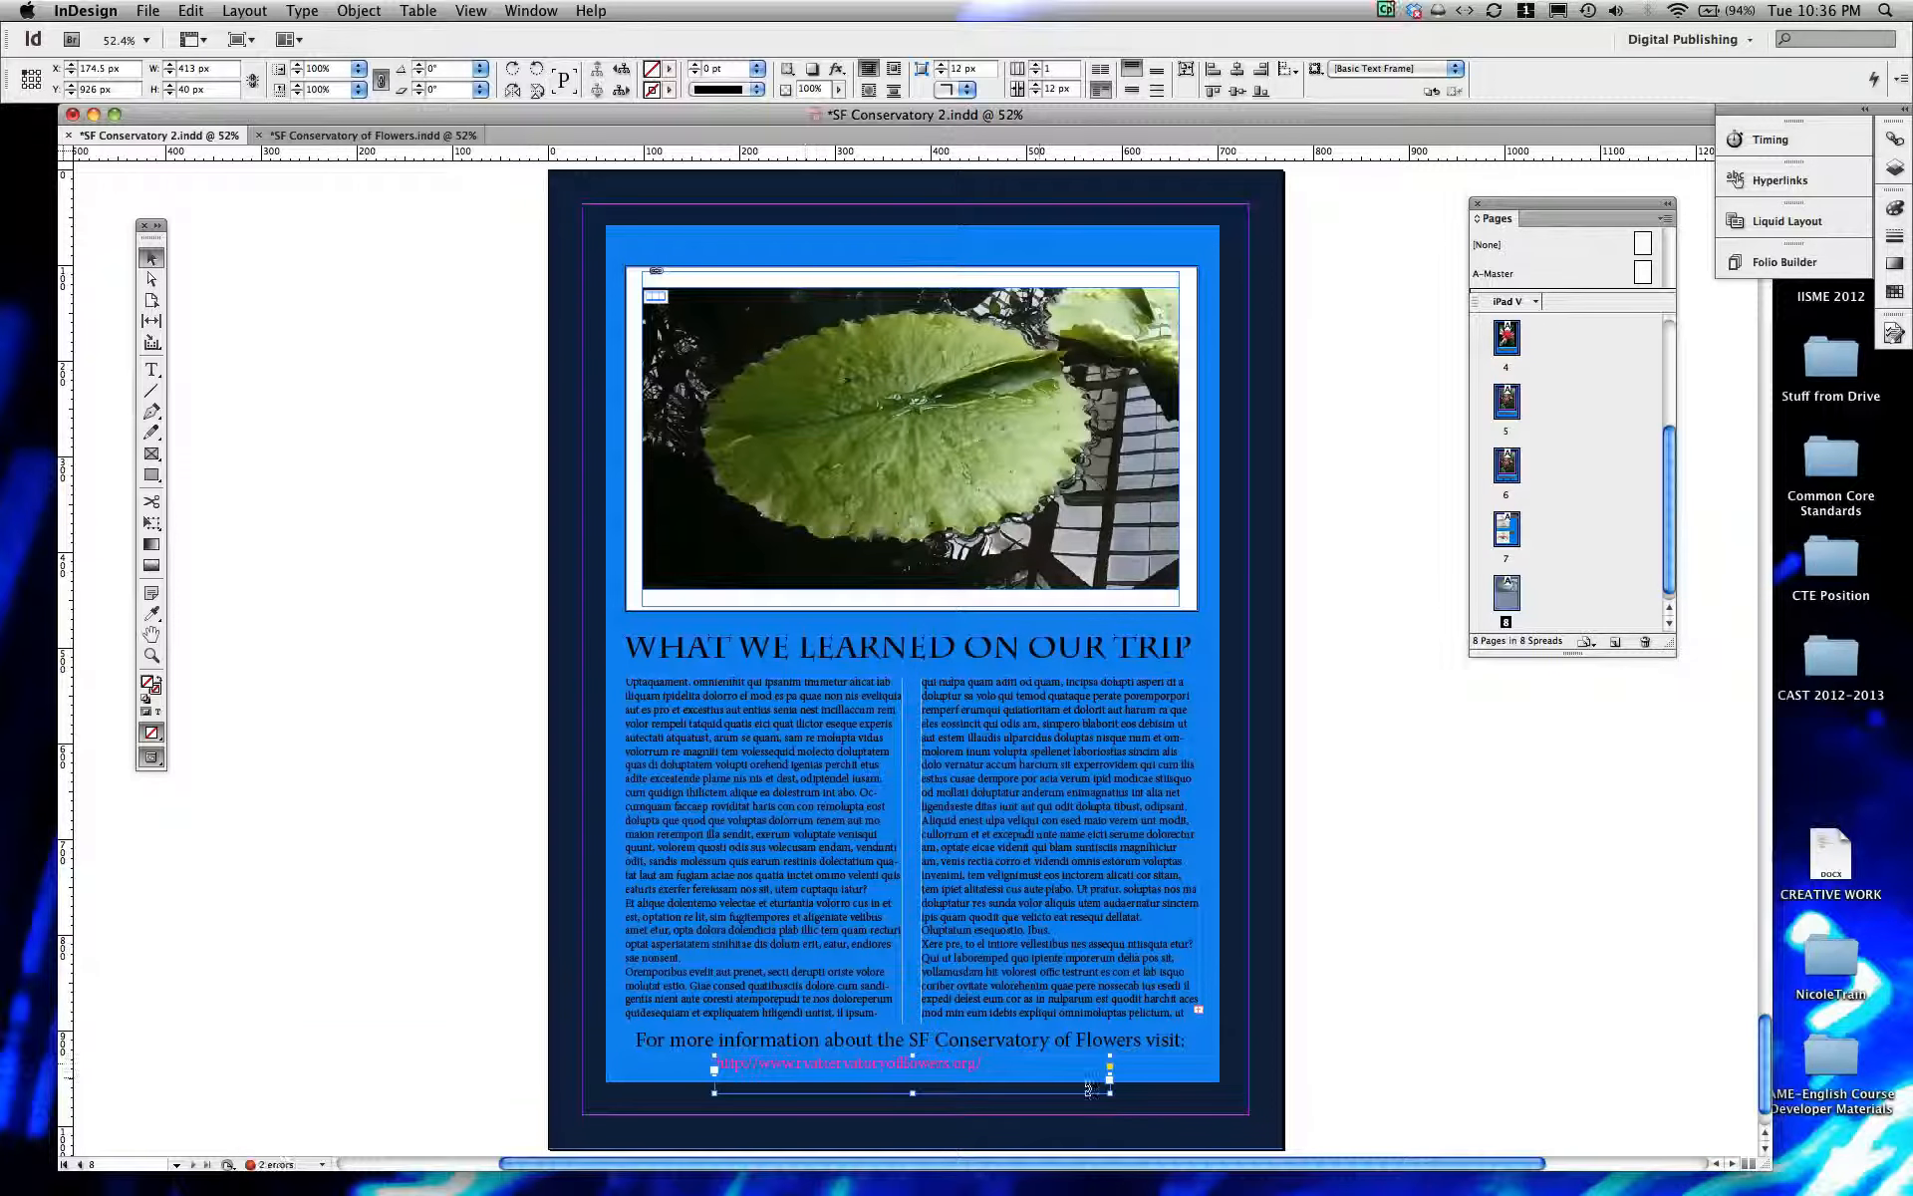
left_click_drag(1096, 1085, 952, 1067)
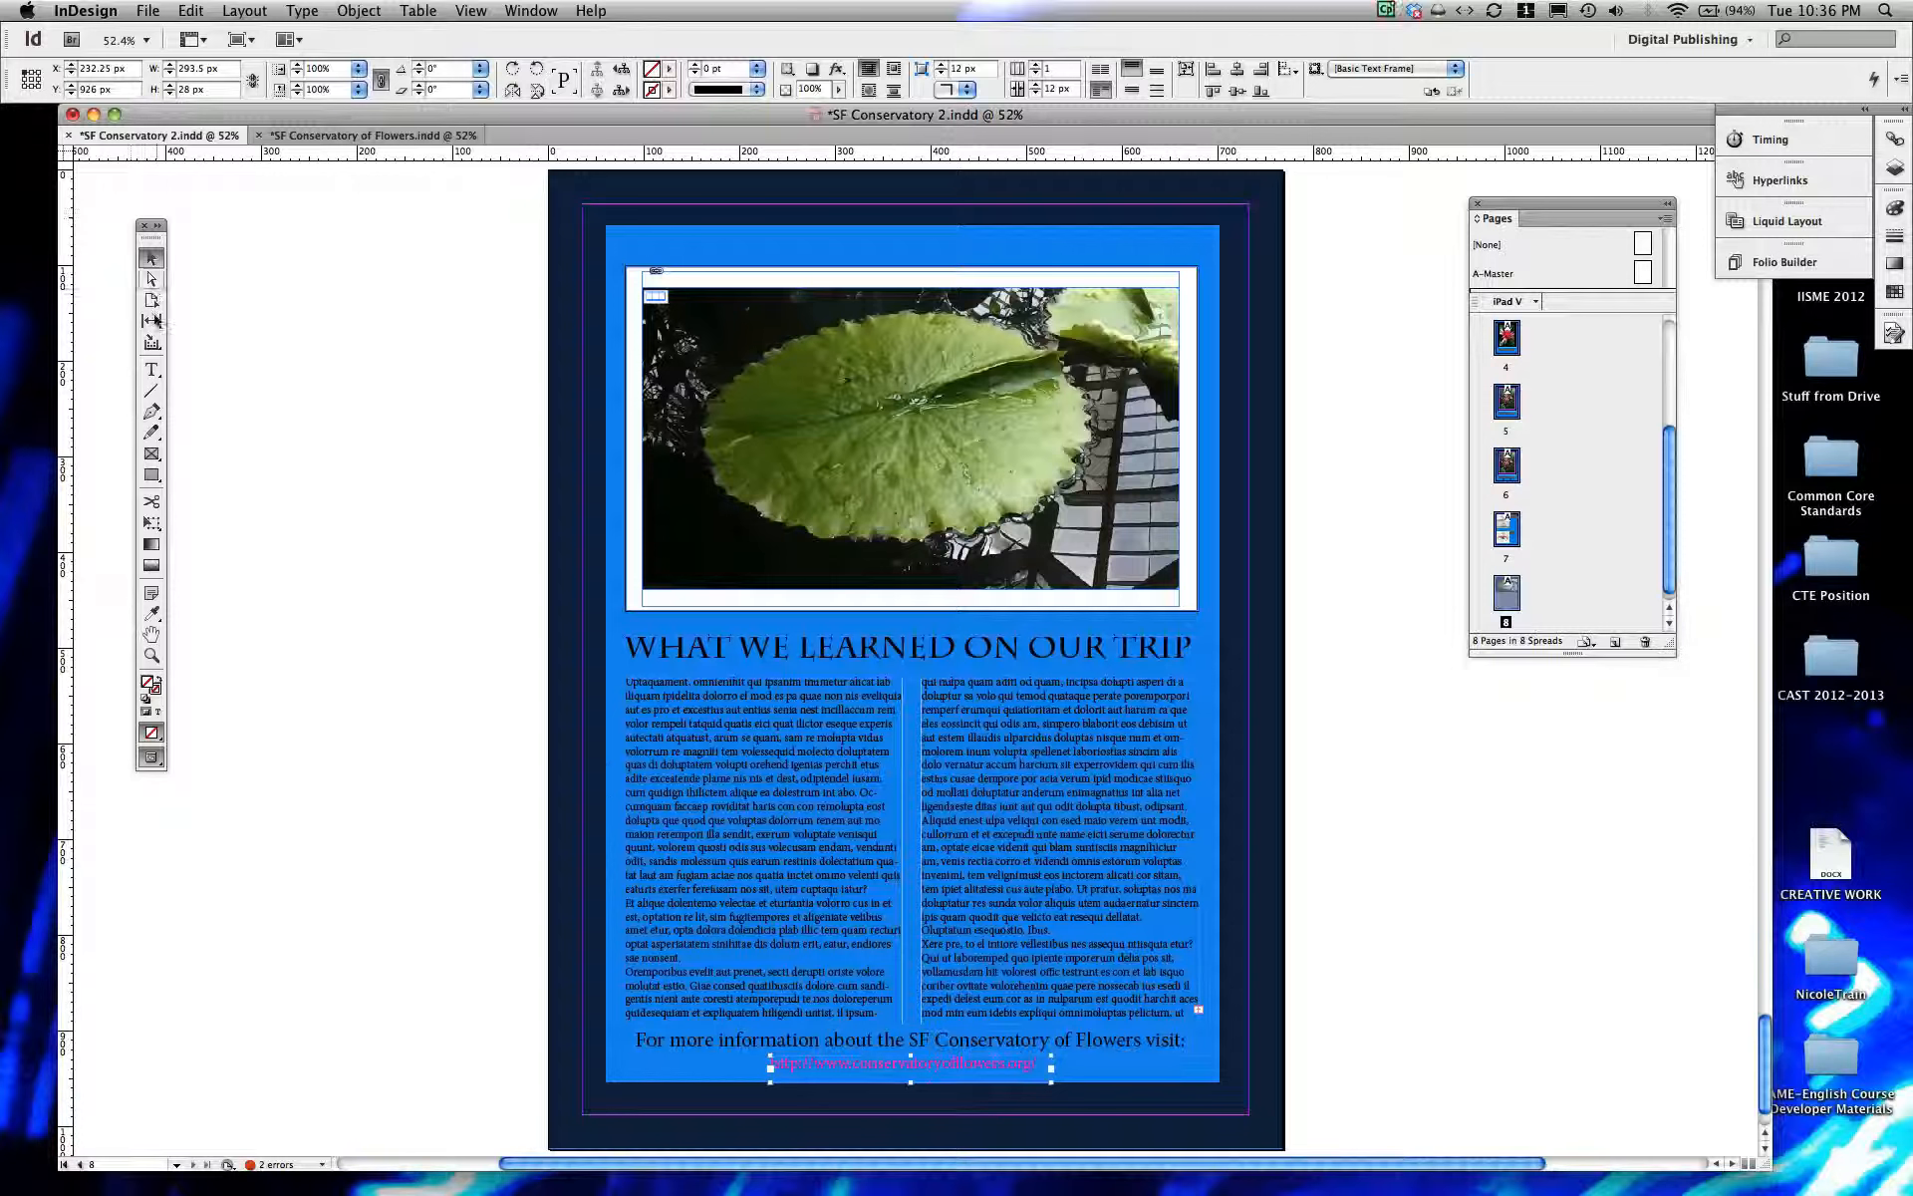
Step: Make the whole web address a hyperlink using its own copied text as the URL, and float the Hyperlinks panel beside the page
left_click(152, 370)
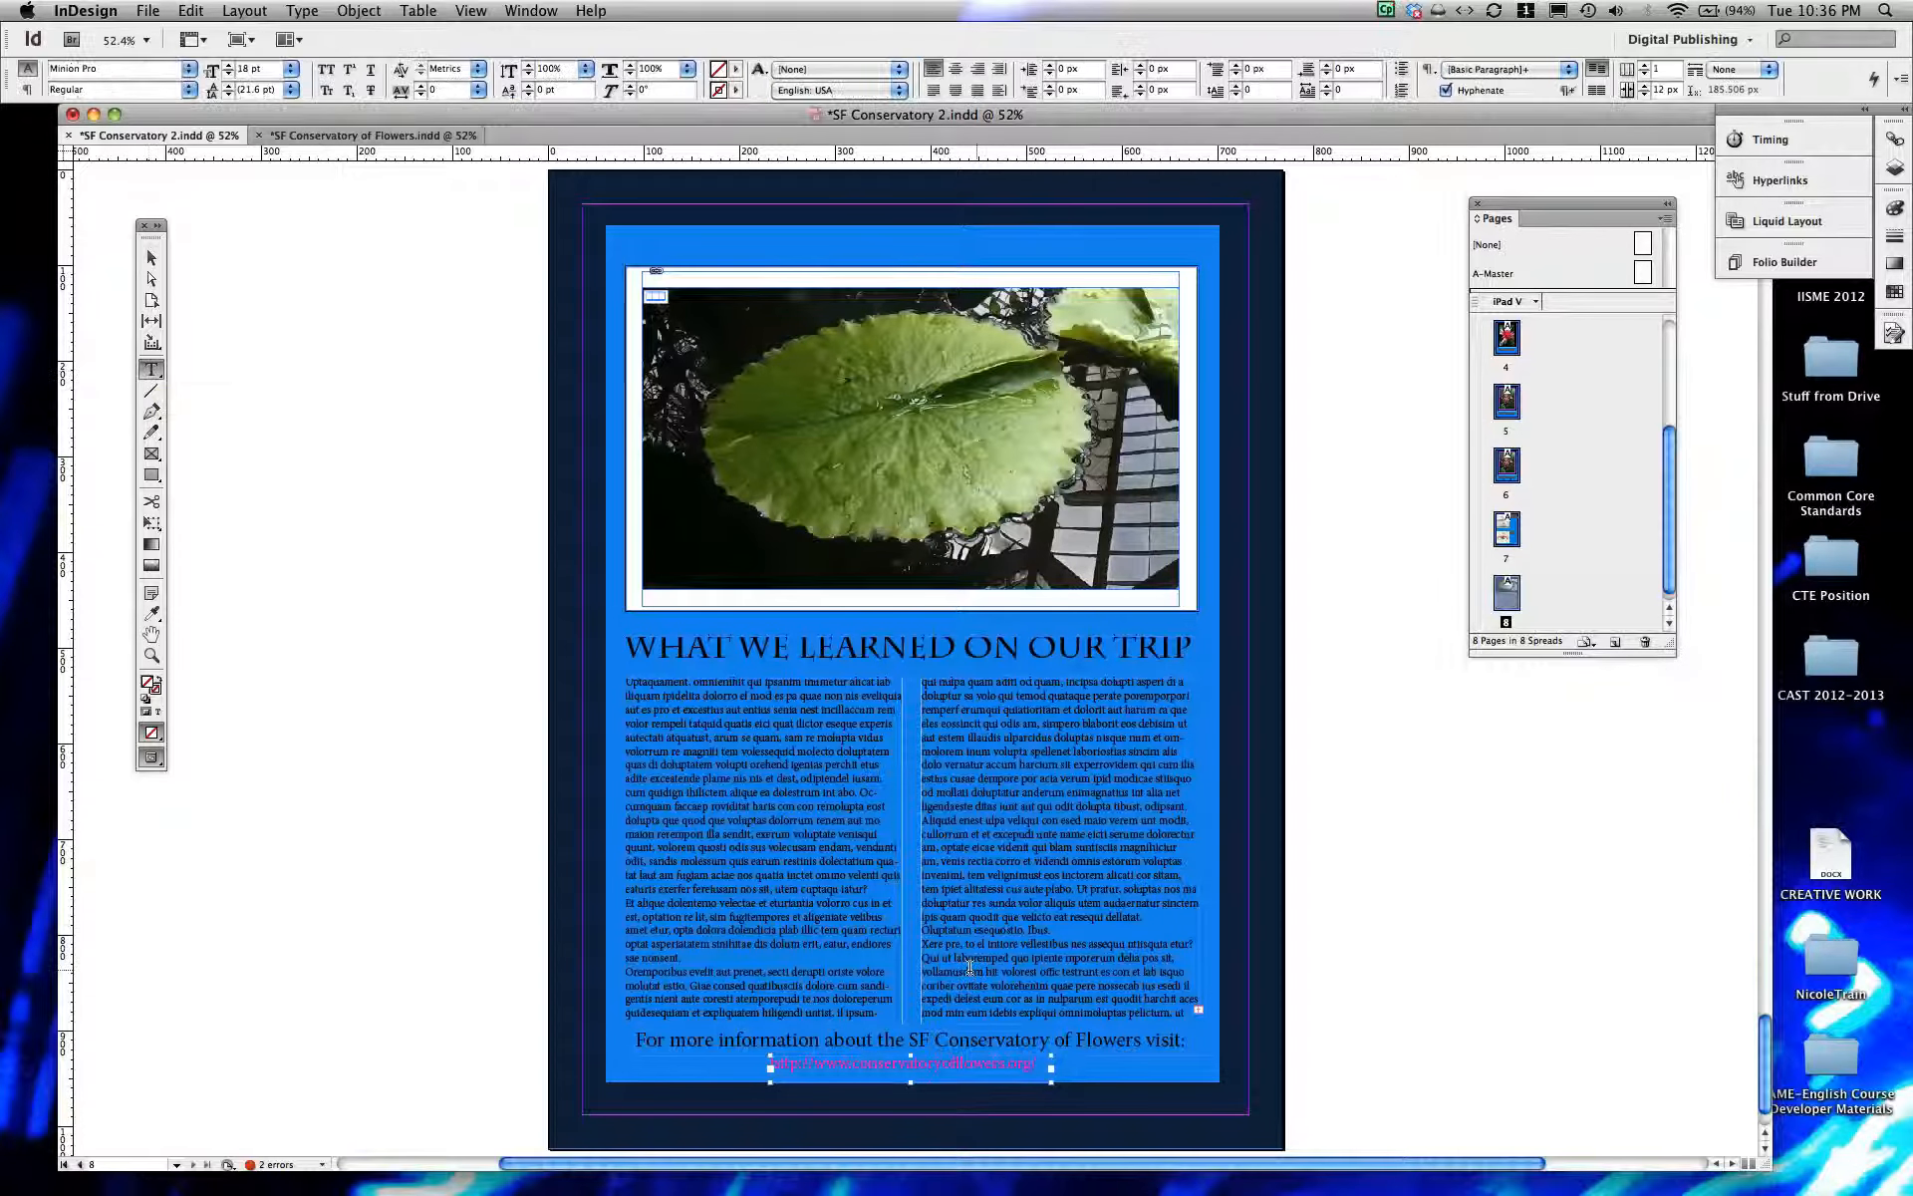
left_click_drag(1038, 1058, 739, 1054)
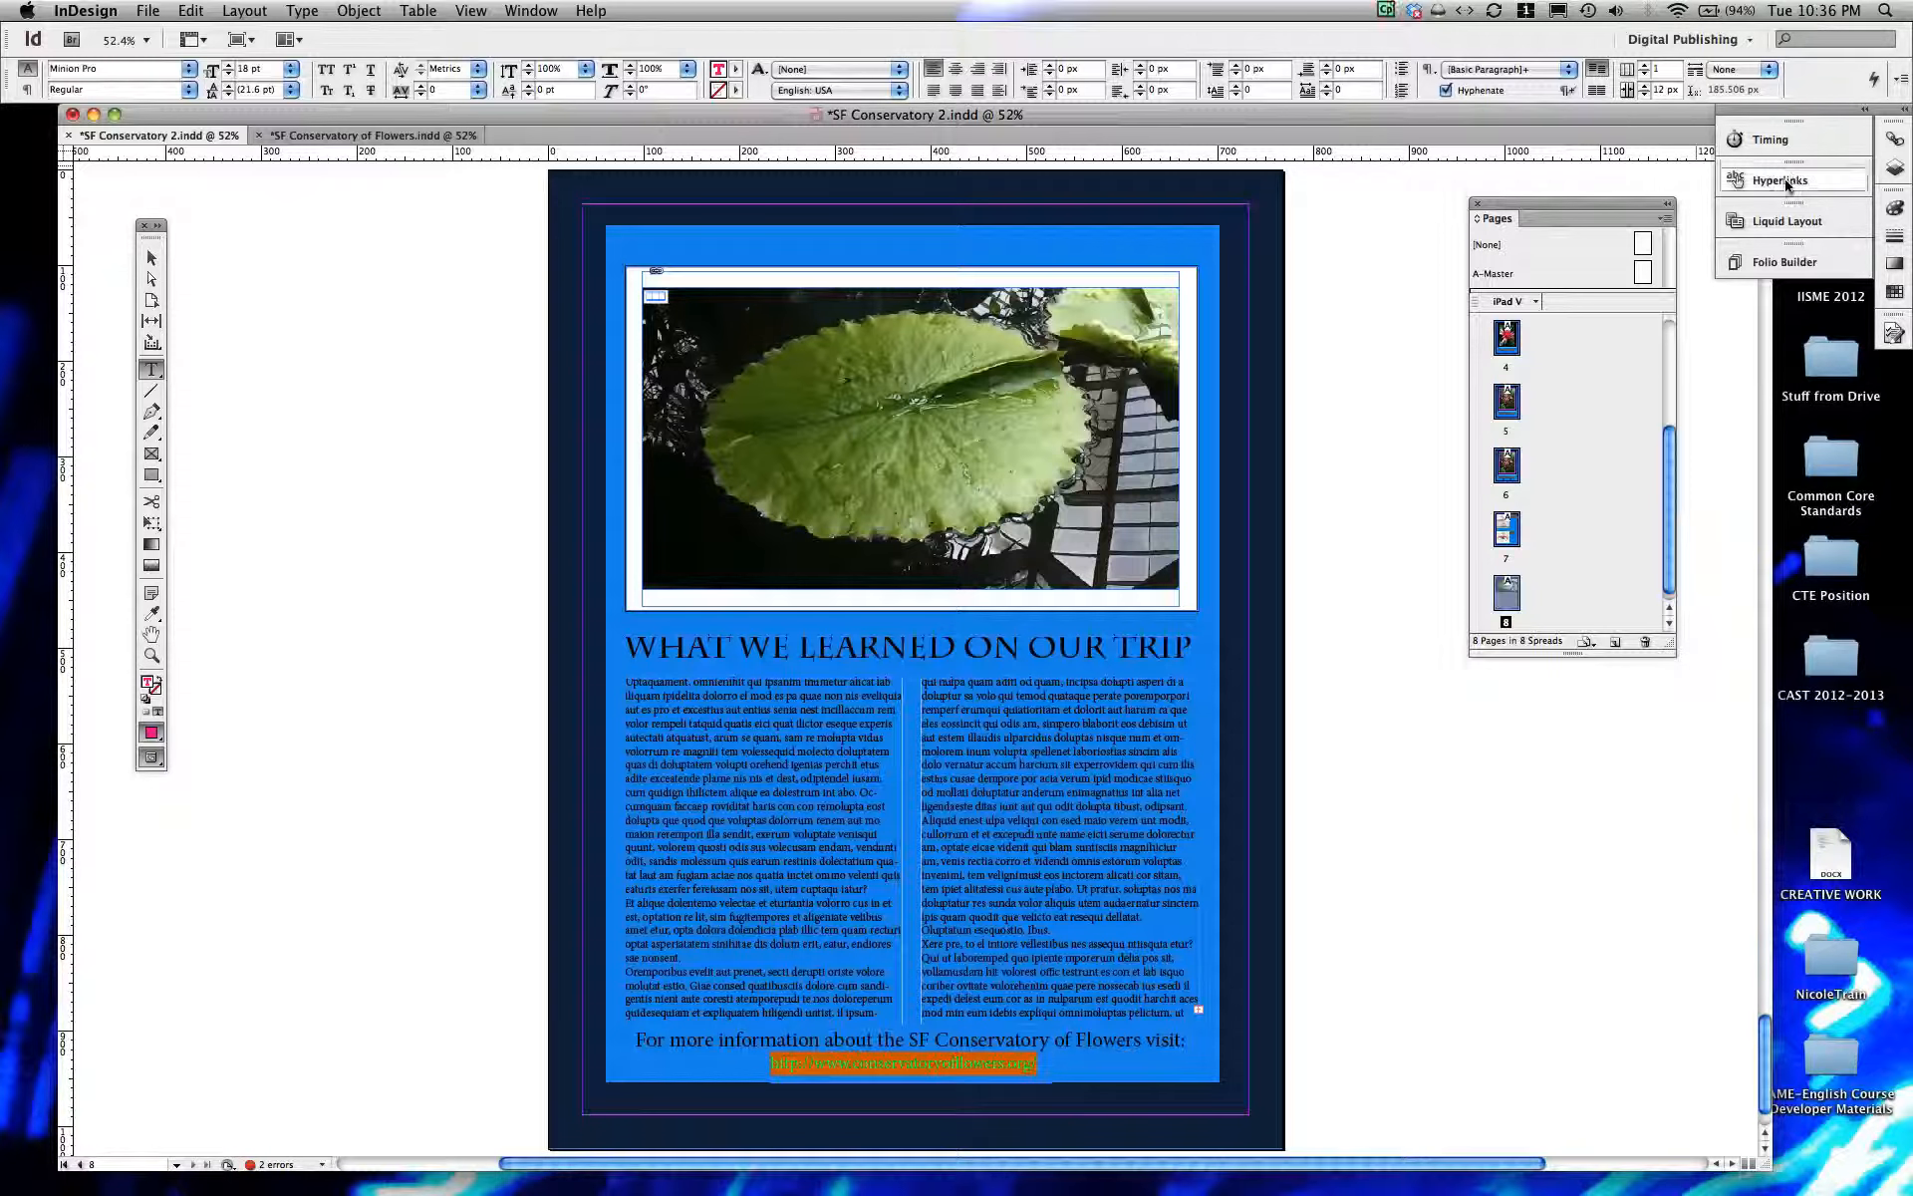
left_click(529, 10)
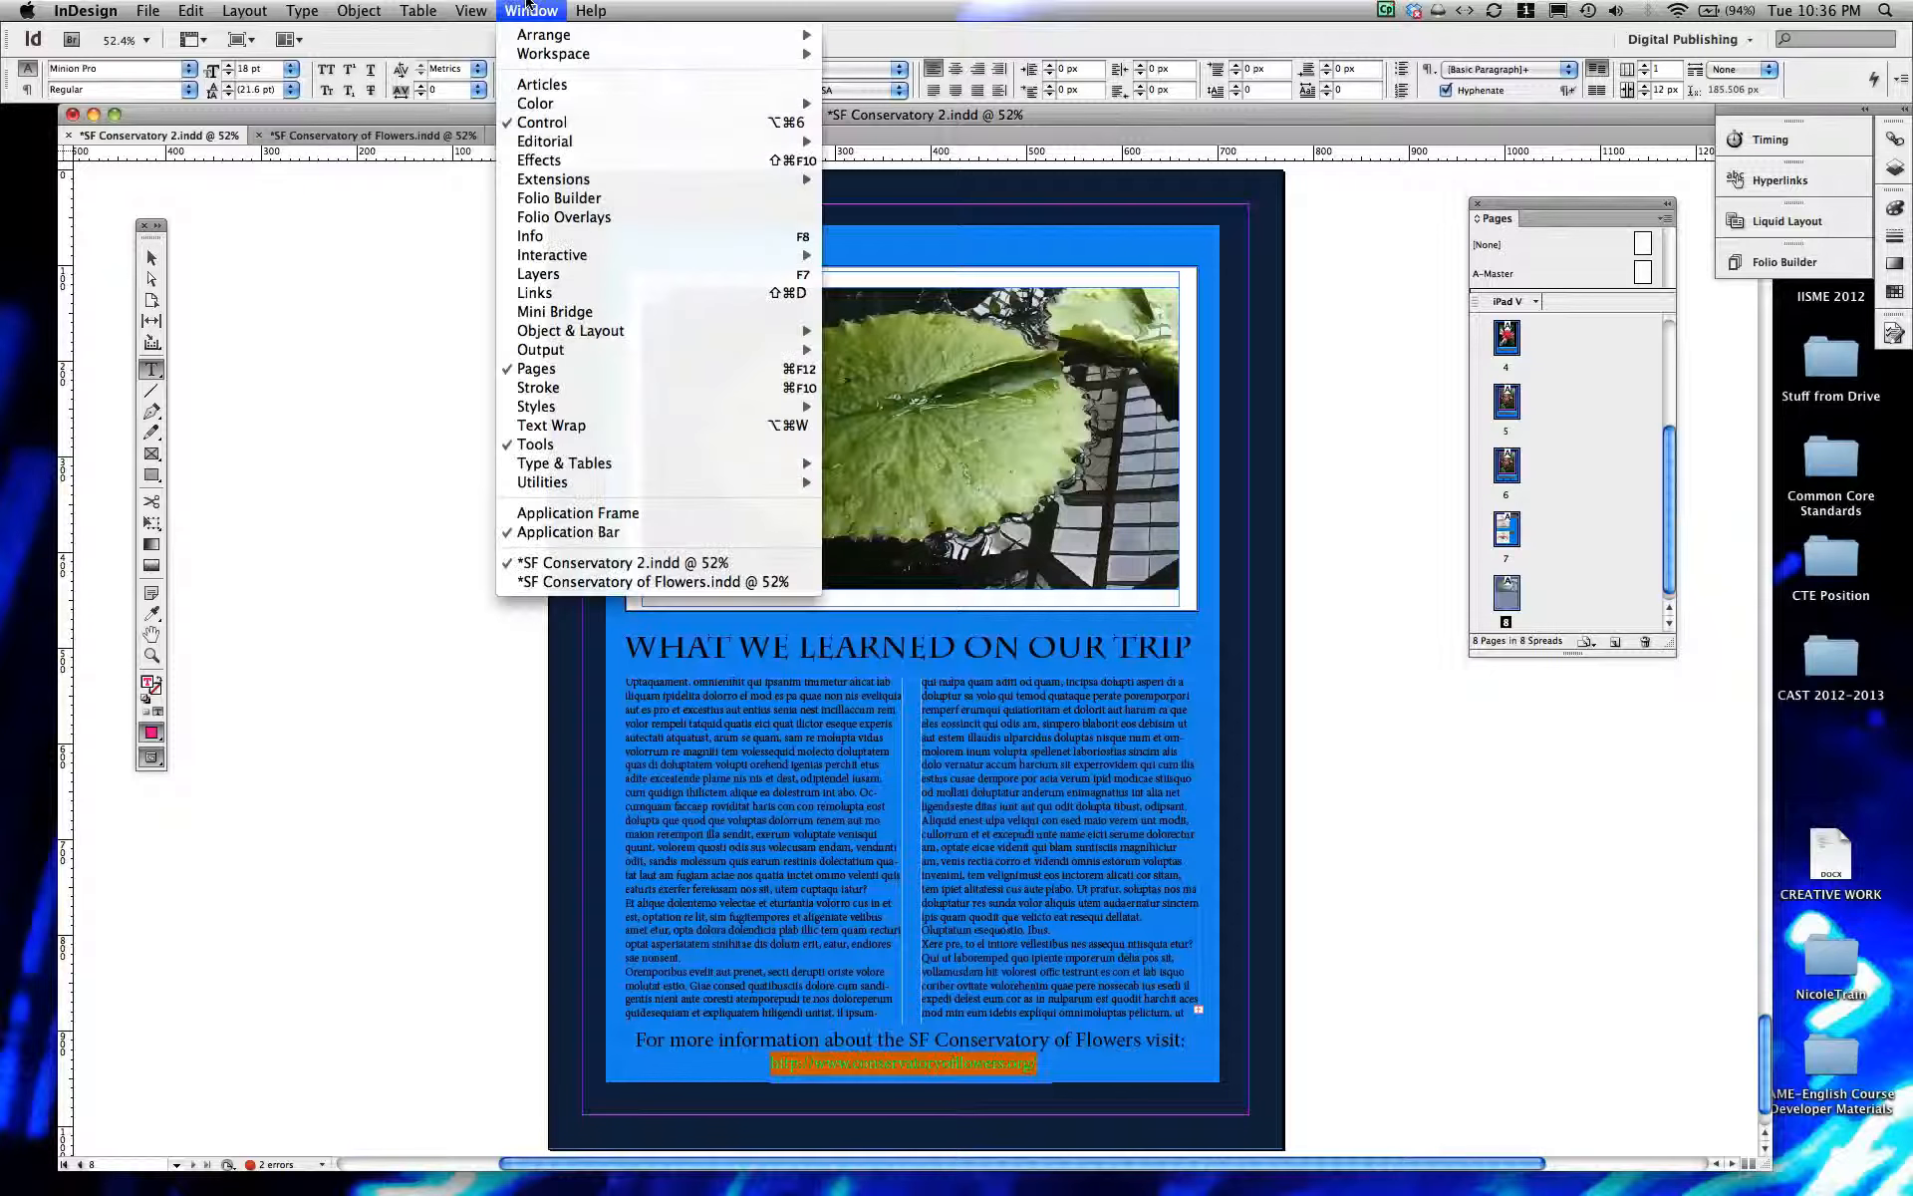
mouse_move(551, 259)
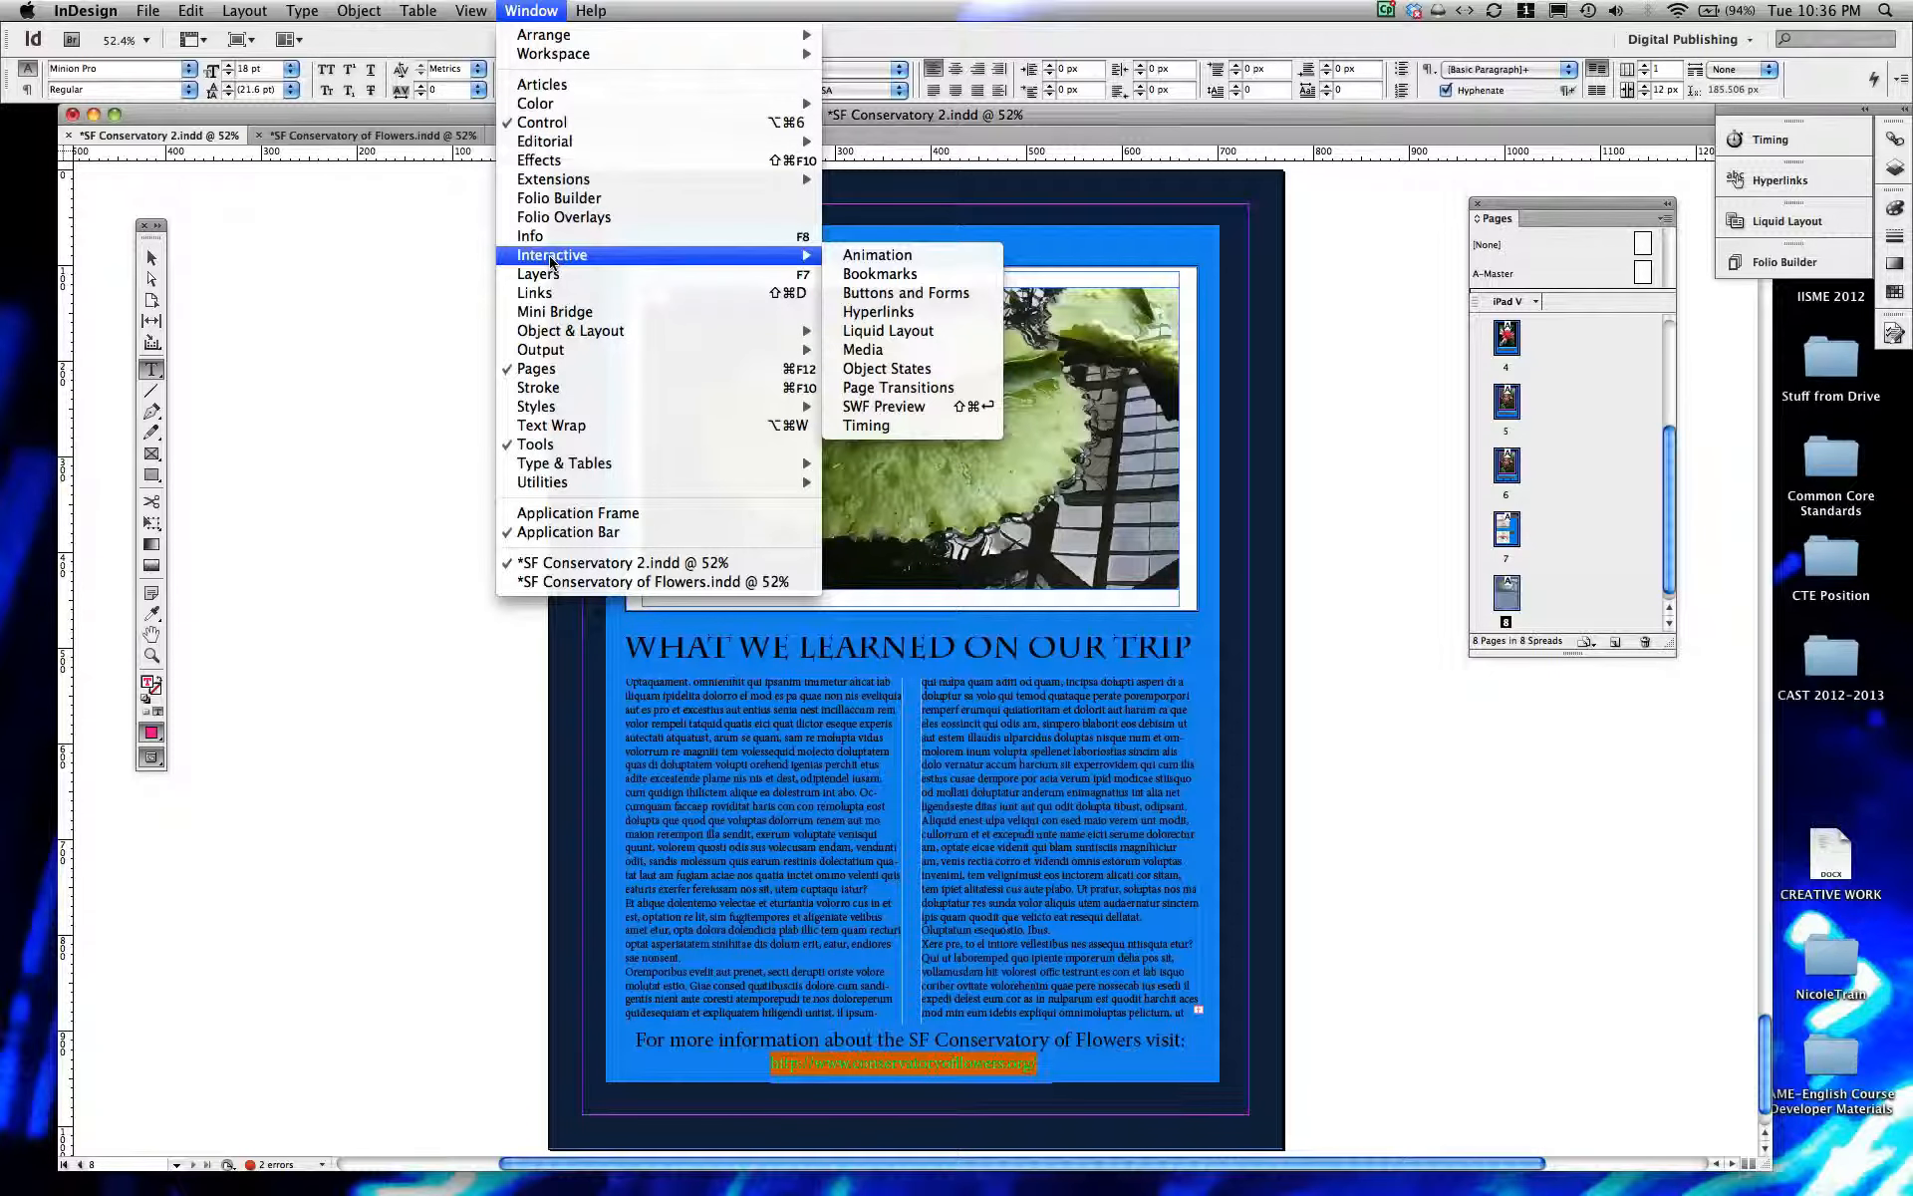
left_click(853, 307)
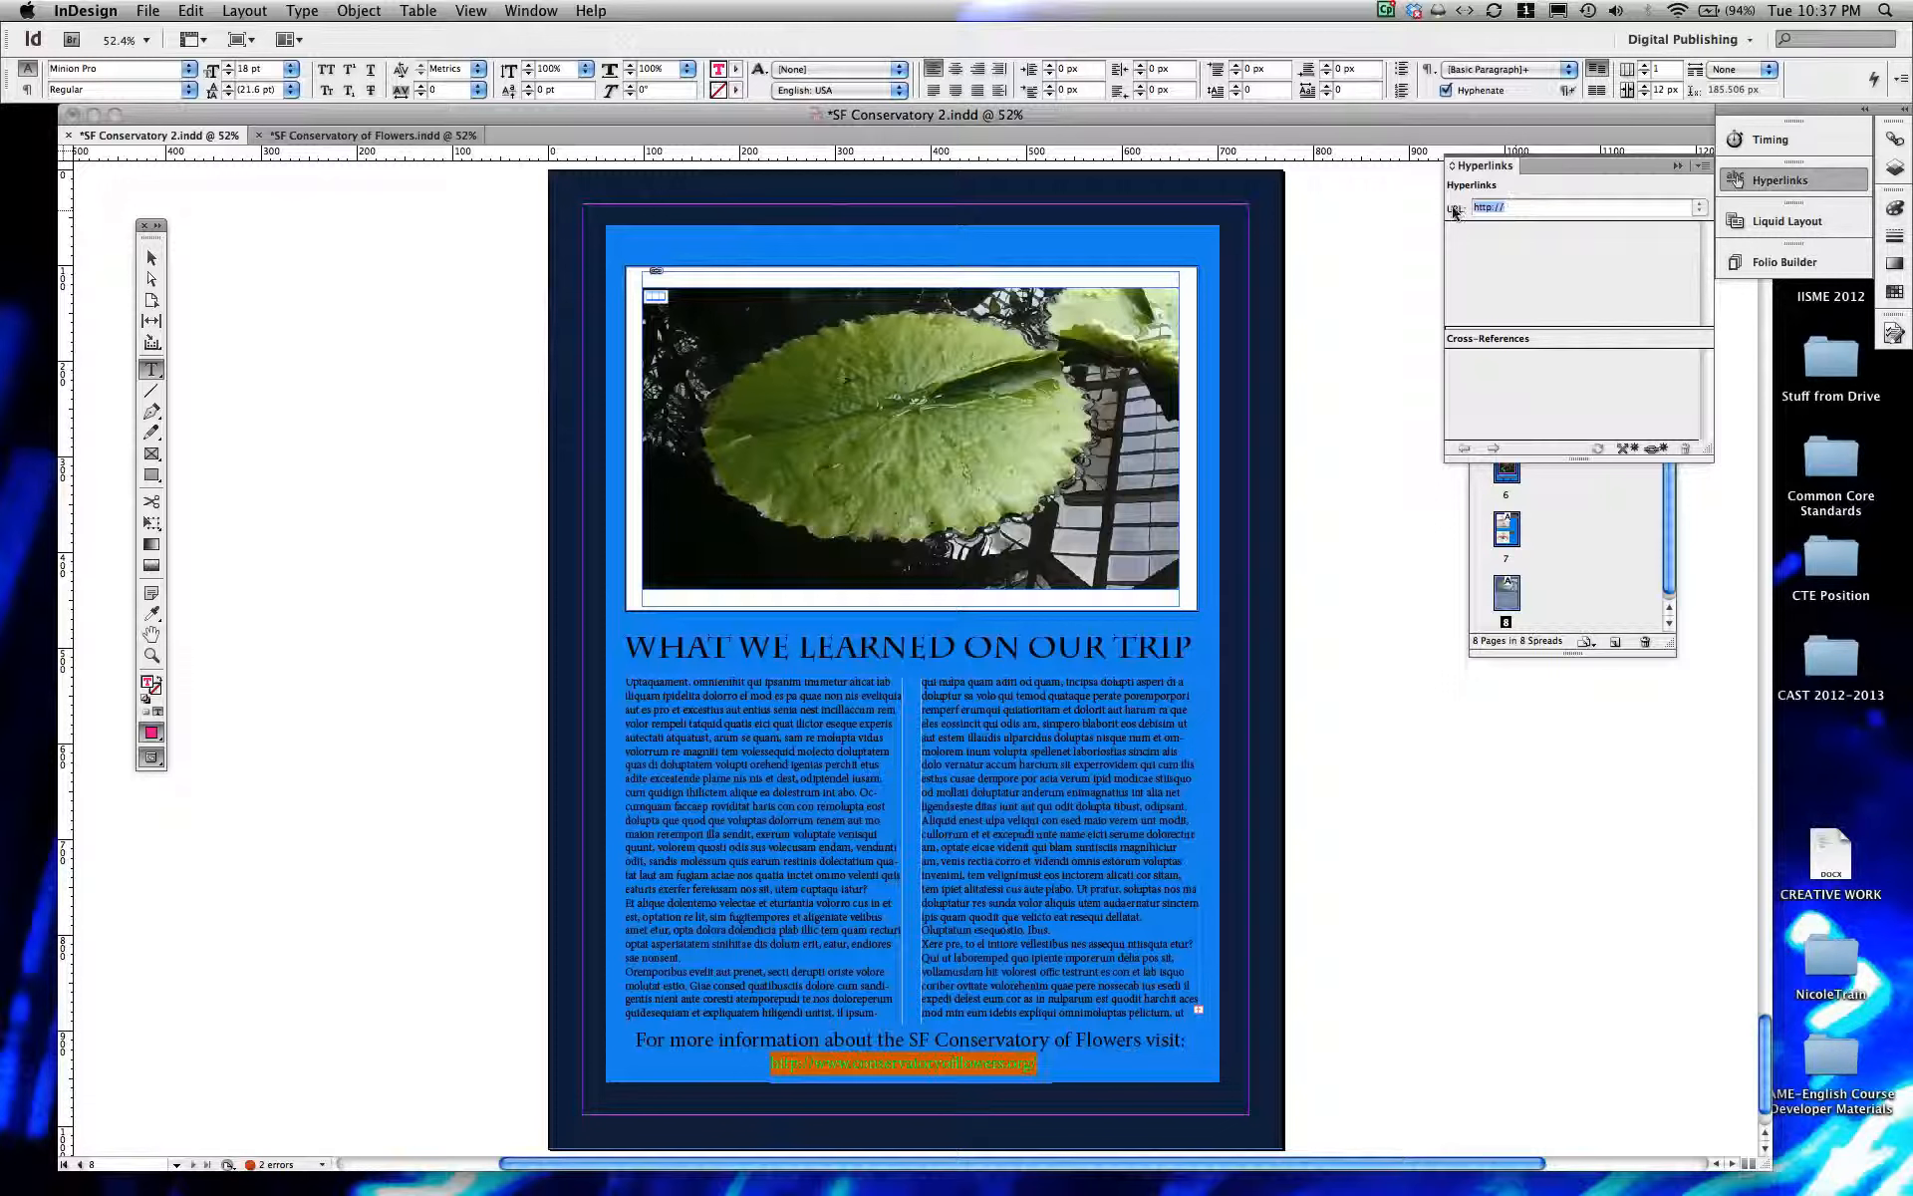
left_click_drag(1030, 1053, 746, 1054)
key("super+c")
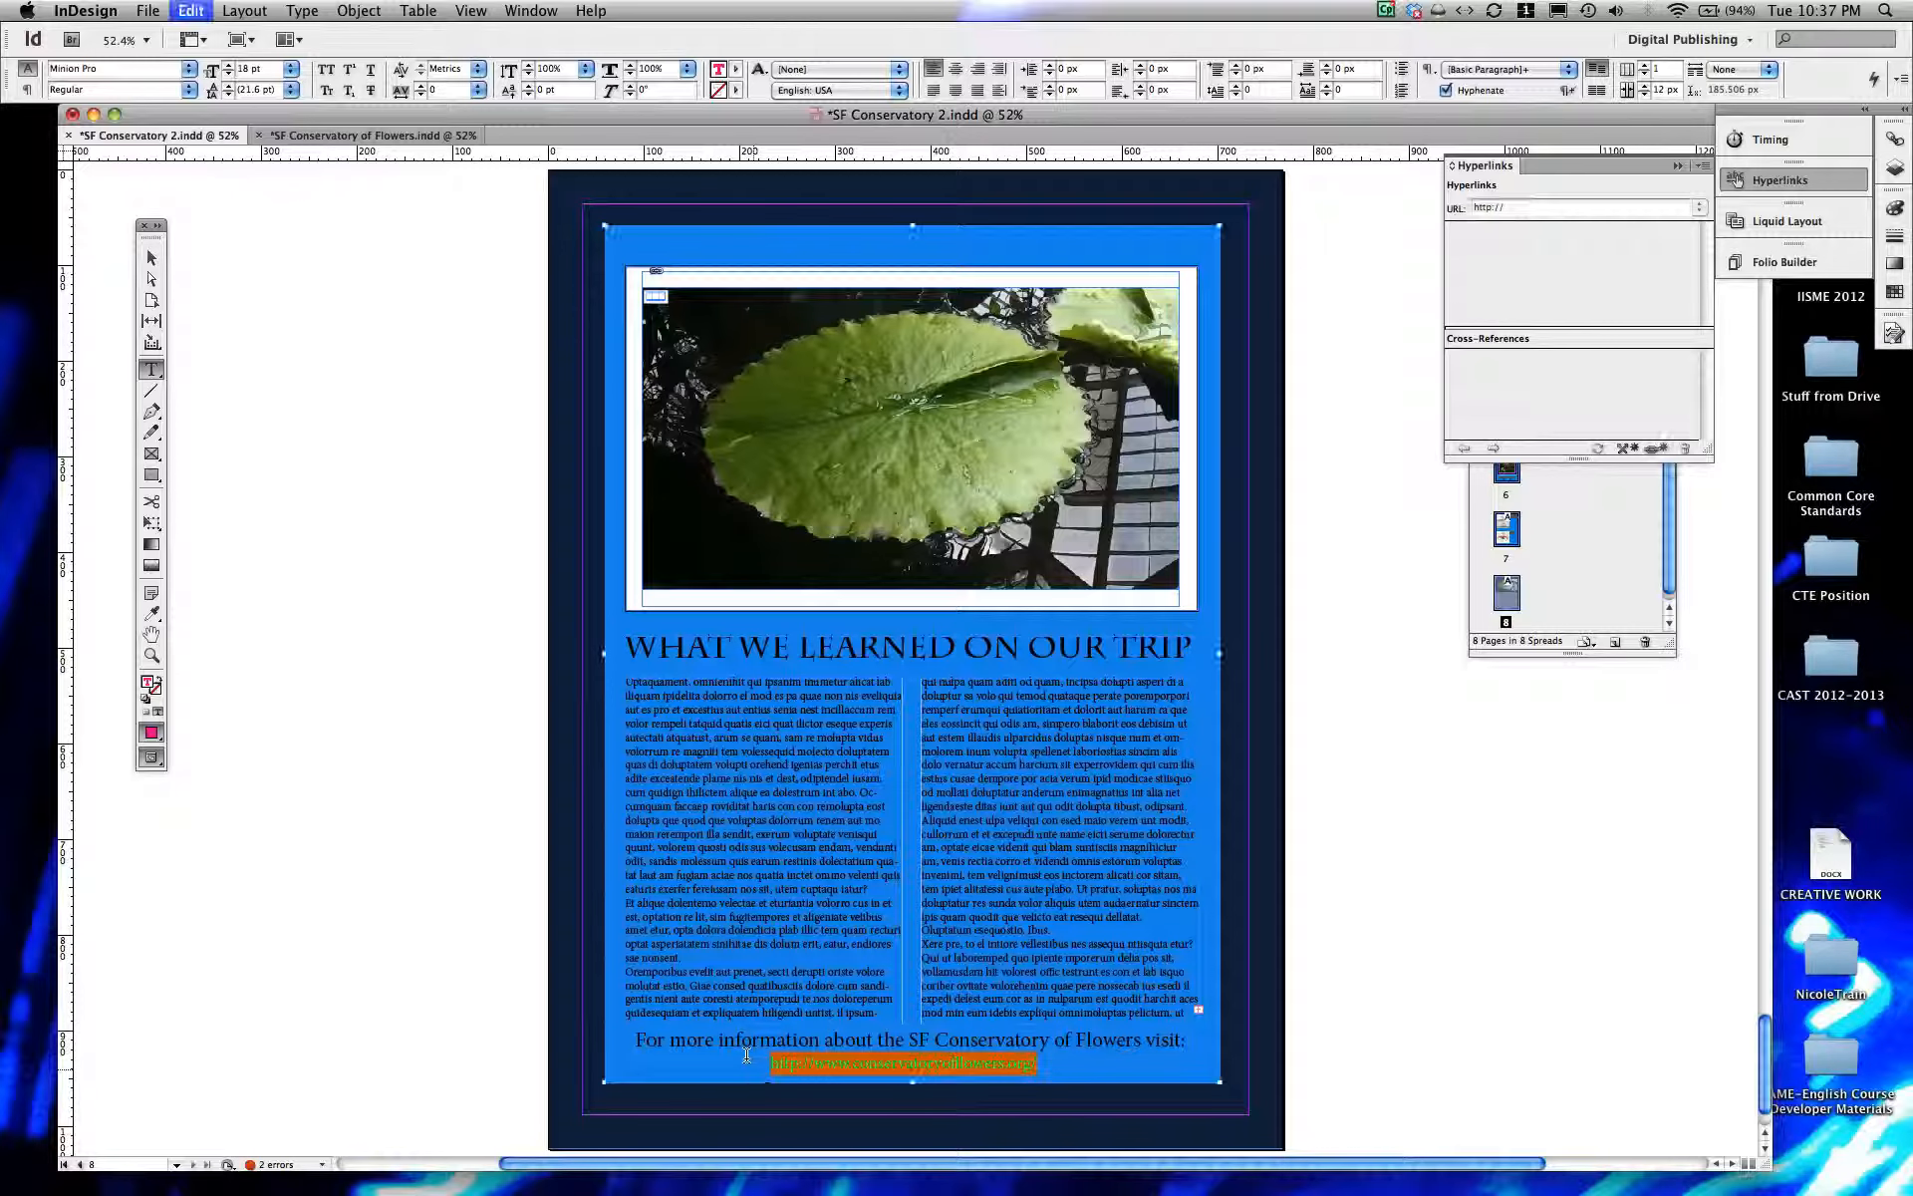
double_click(1499, 206)
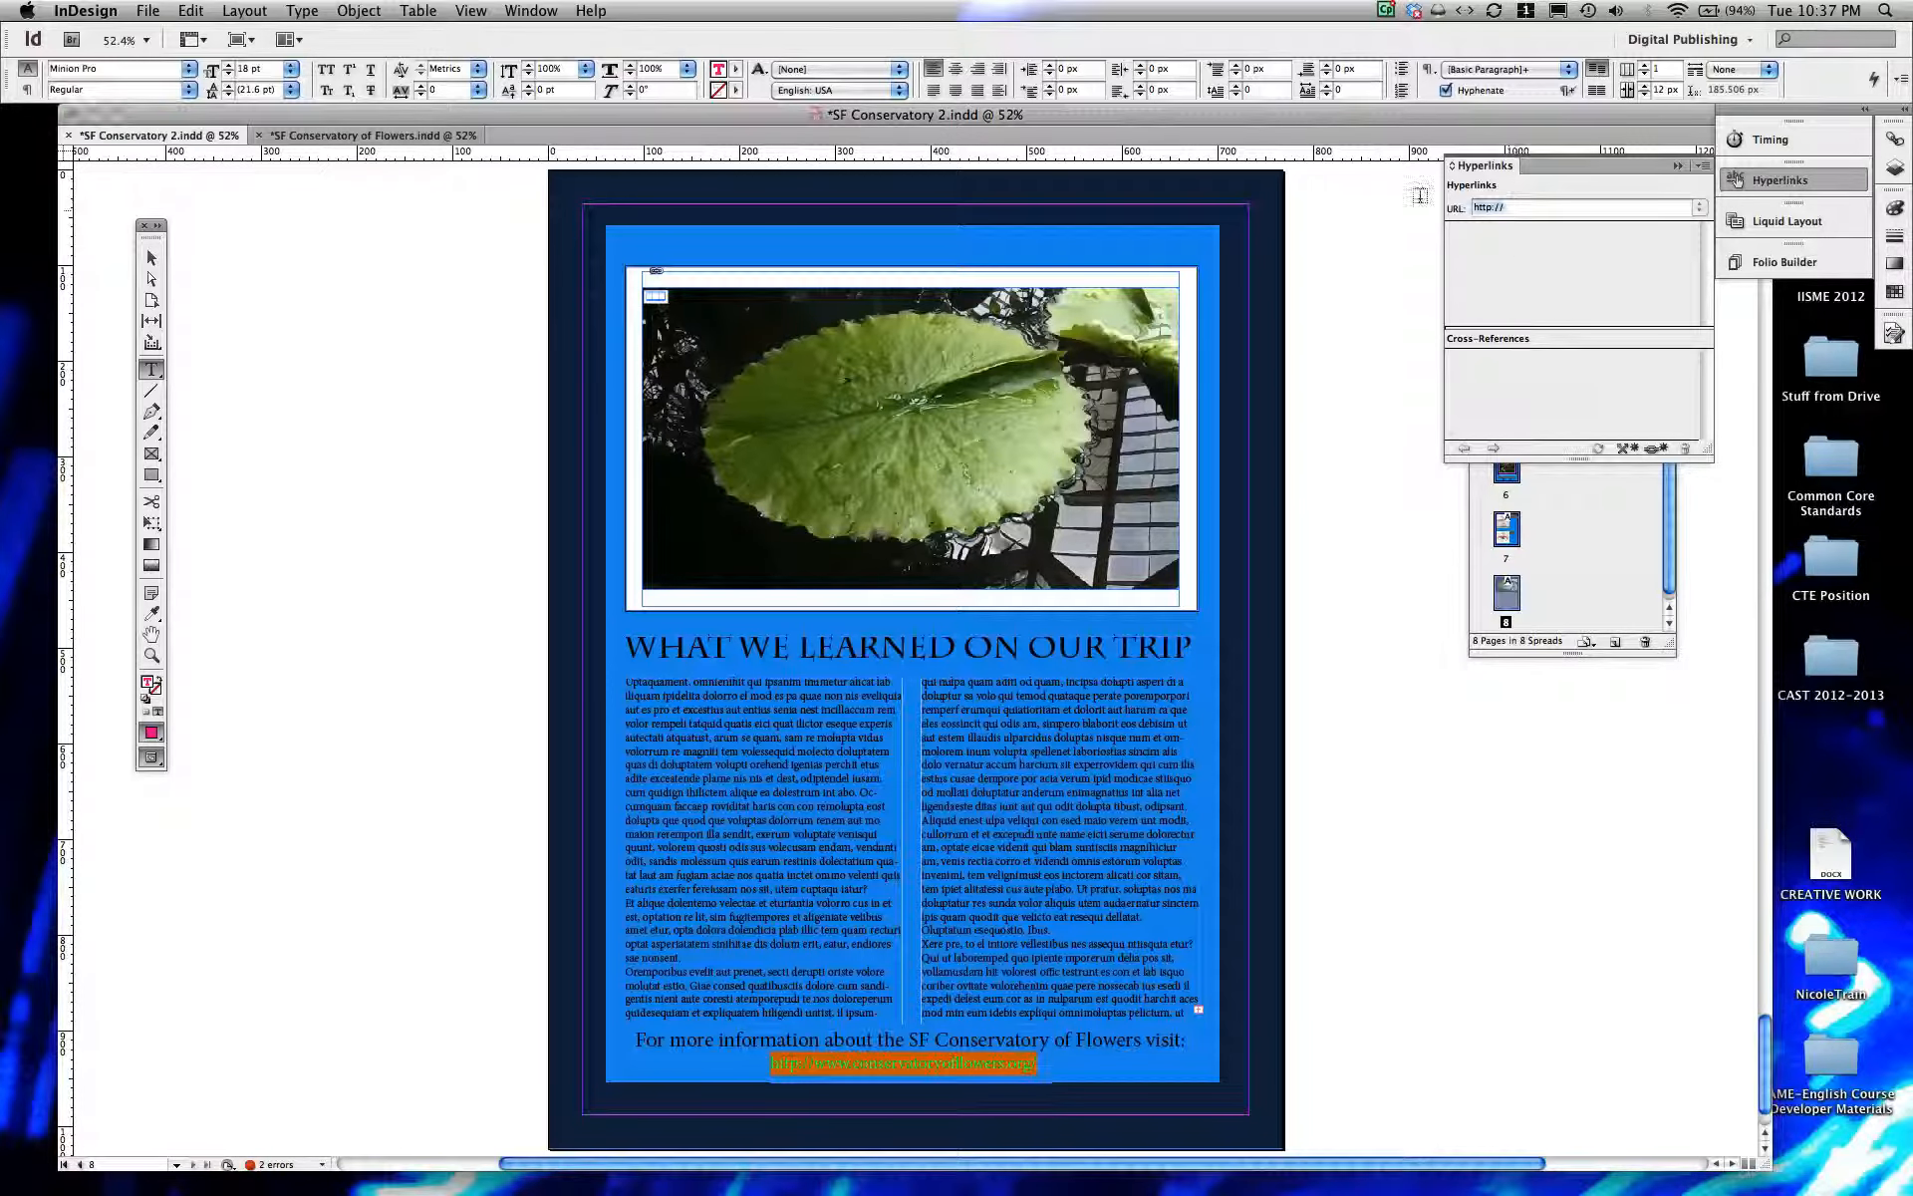
key("BackSpace")
key("super+v")
key("Return")
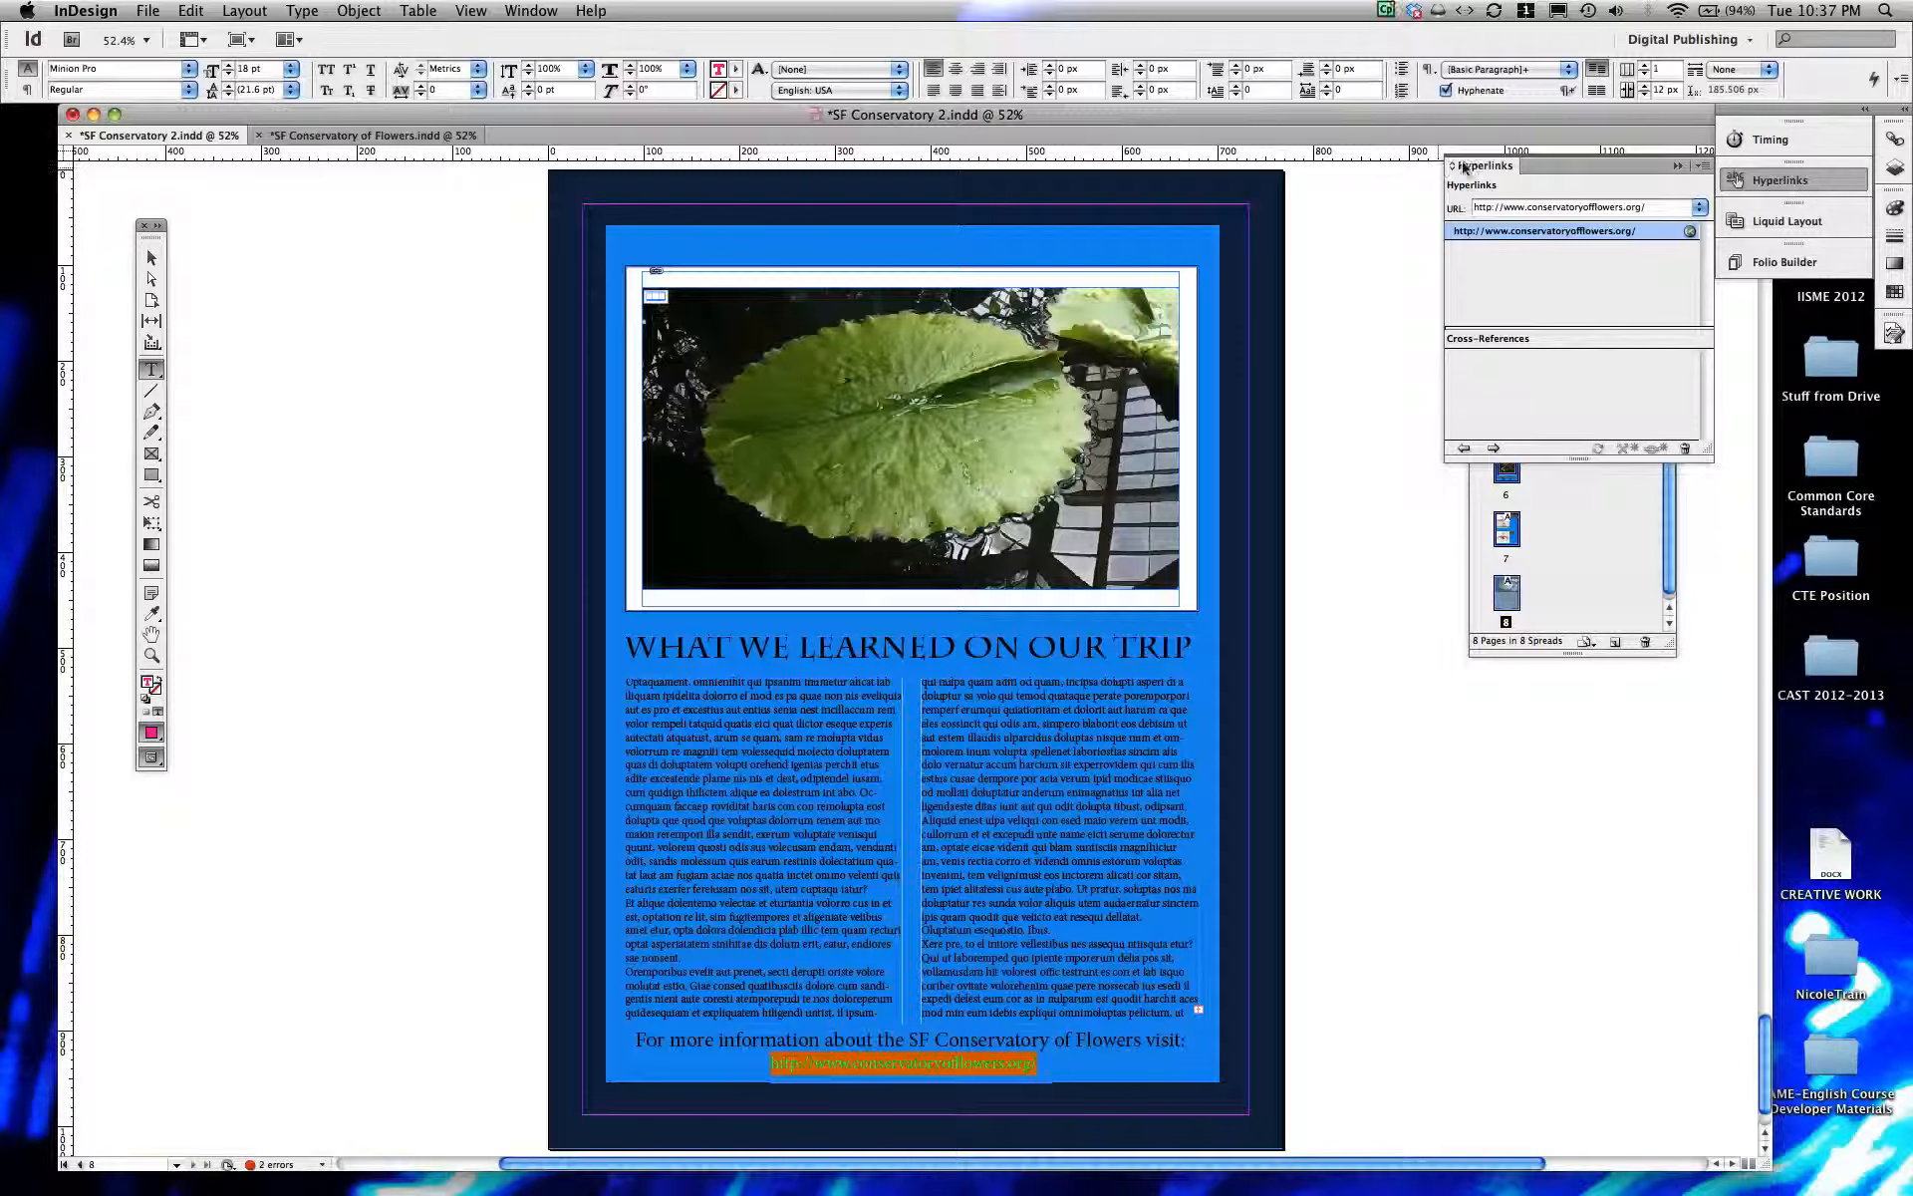
left_click_drag(1594, 337, 1387, 658)
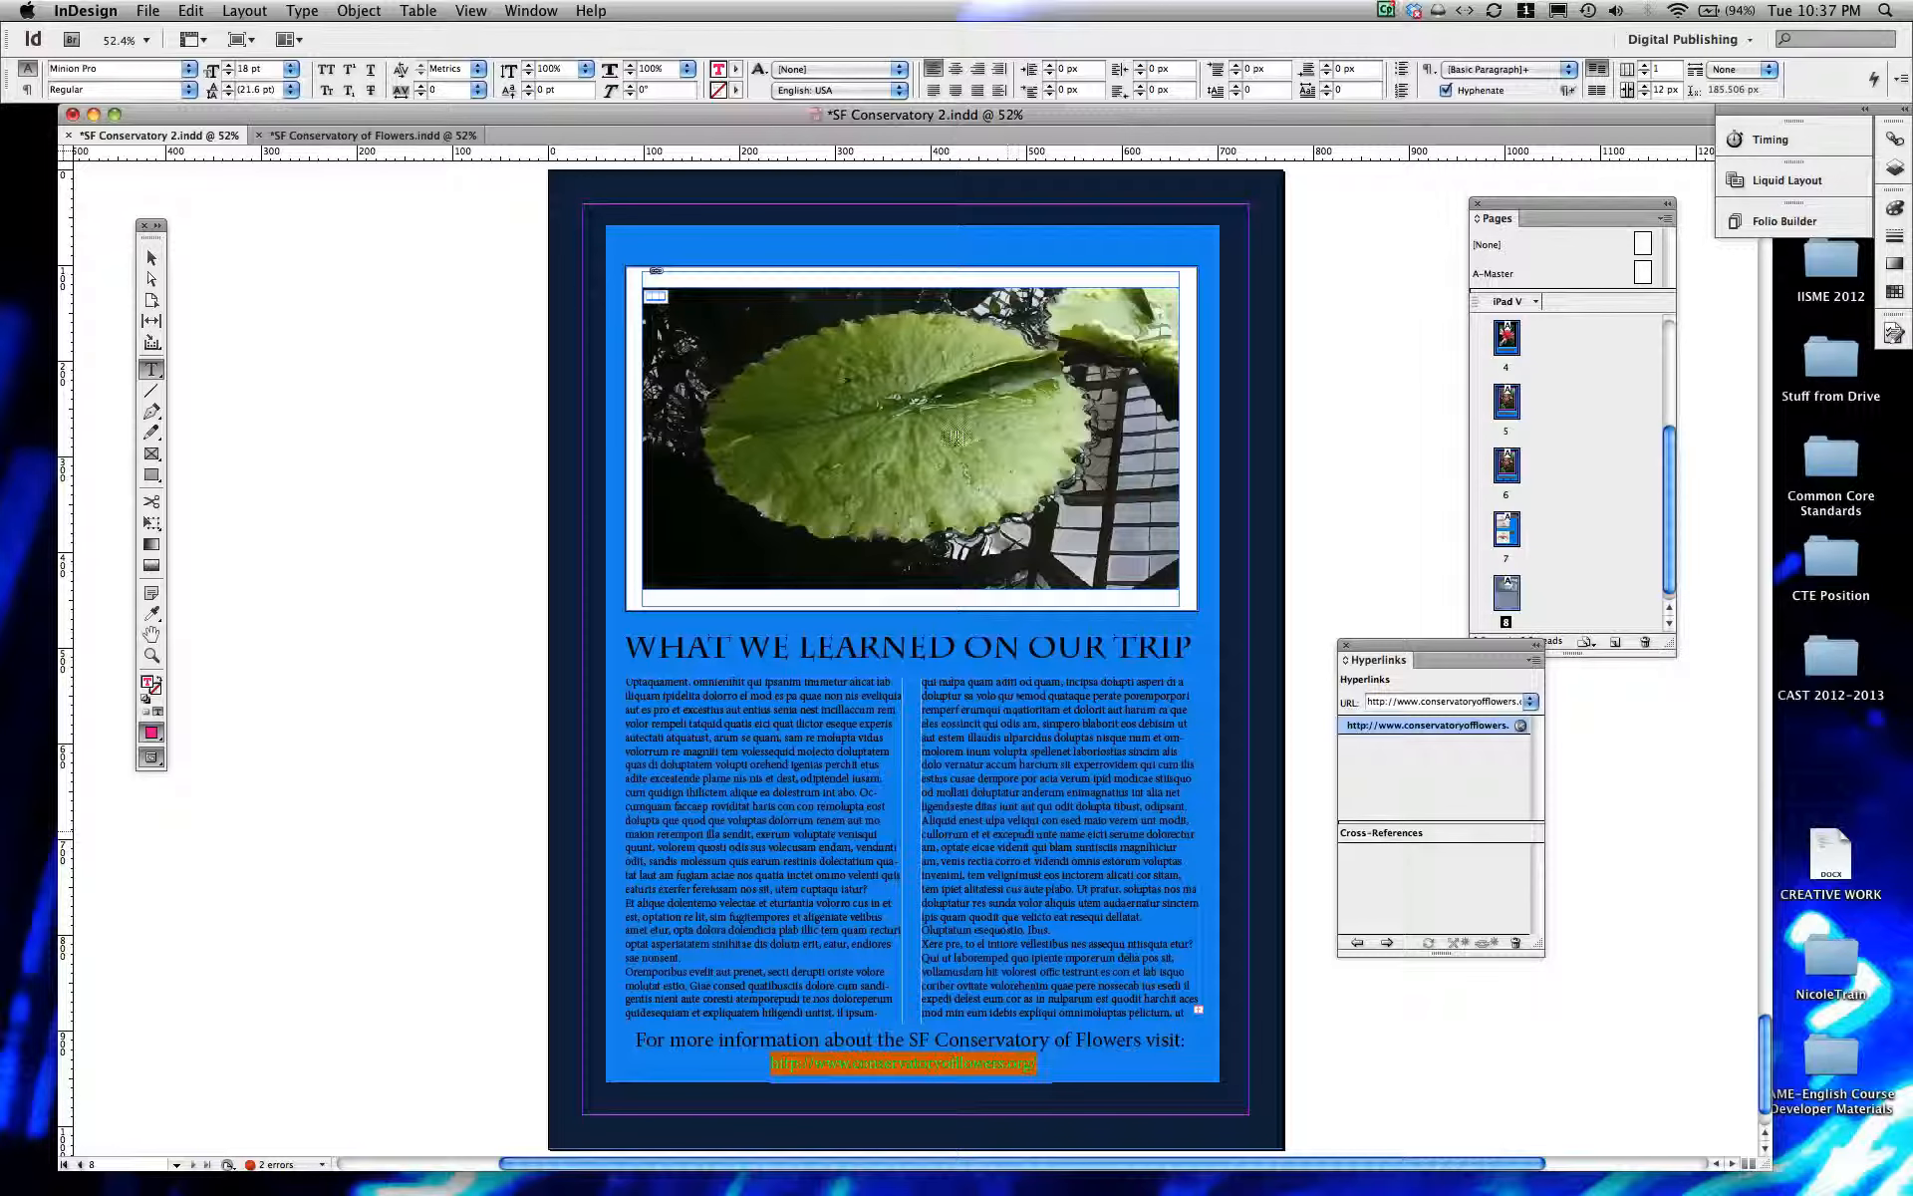
Step: Apply a drop shadow with the default settings to the white frame behind the video, and park the Hyperlinks panel below the Pages panel
left_click(150, 261)
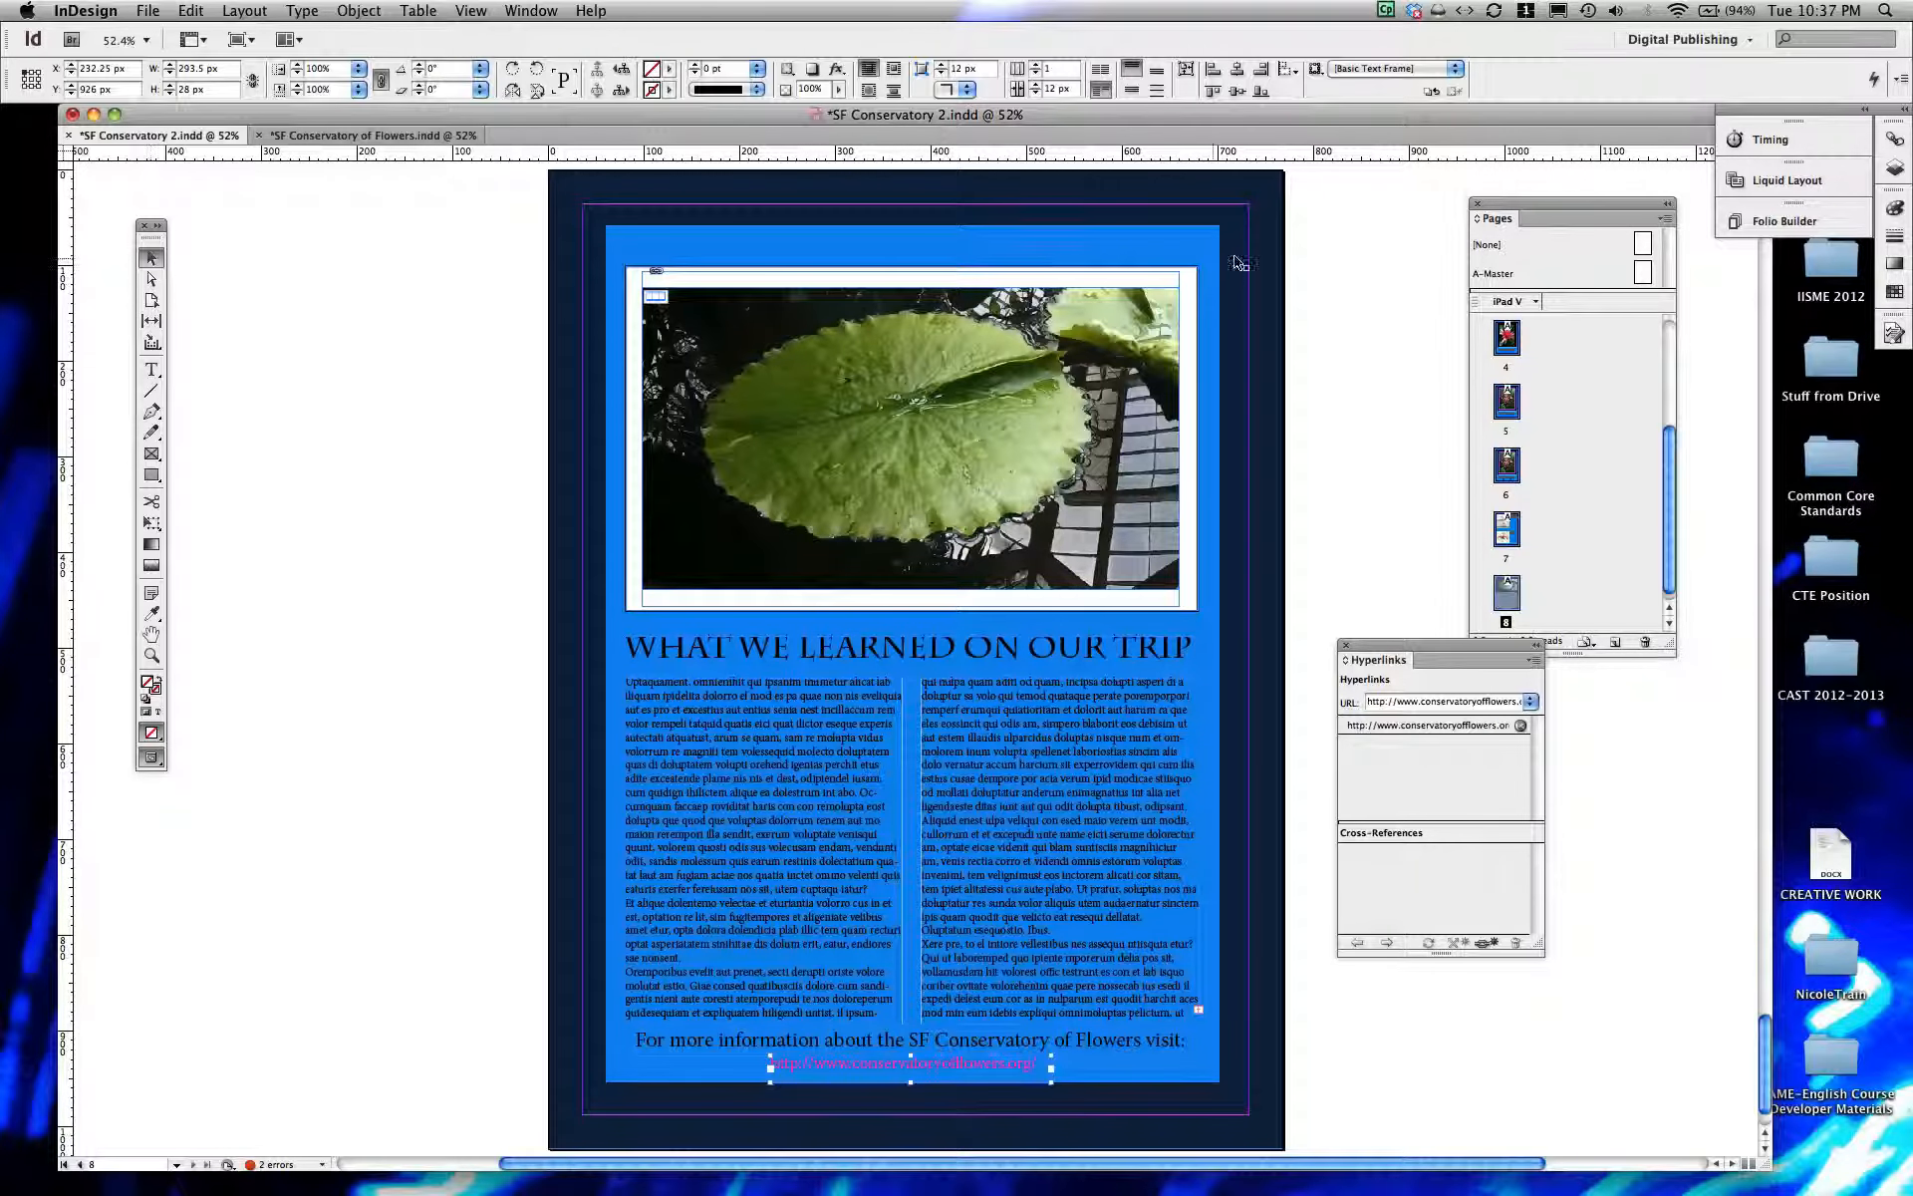
left_click(1189, 334)
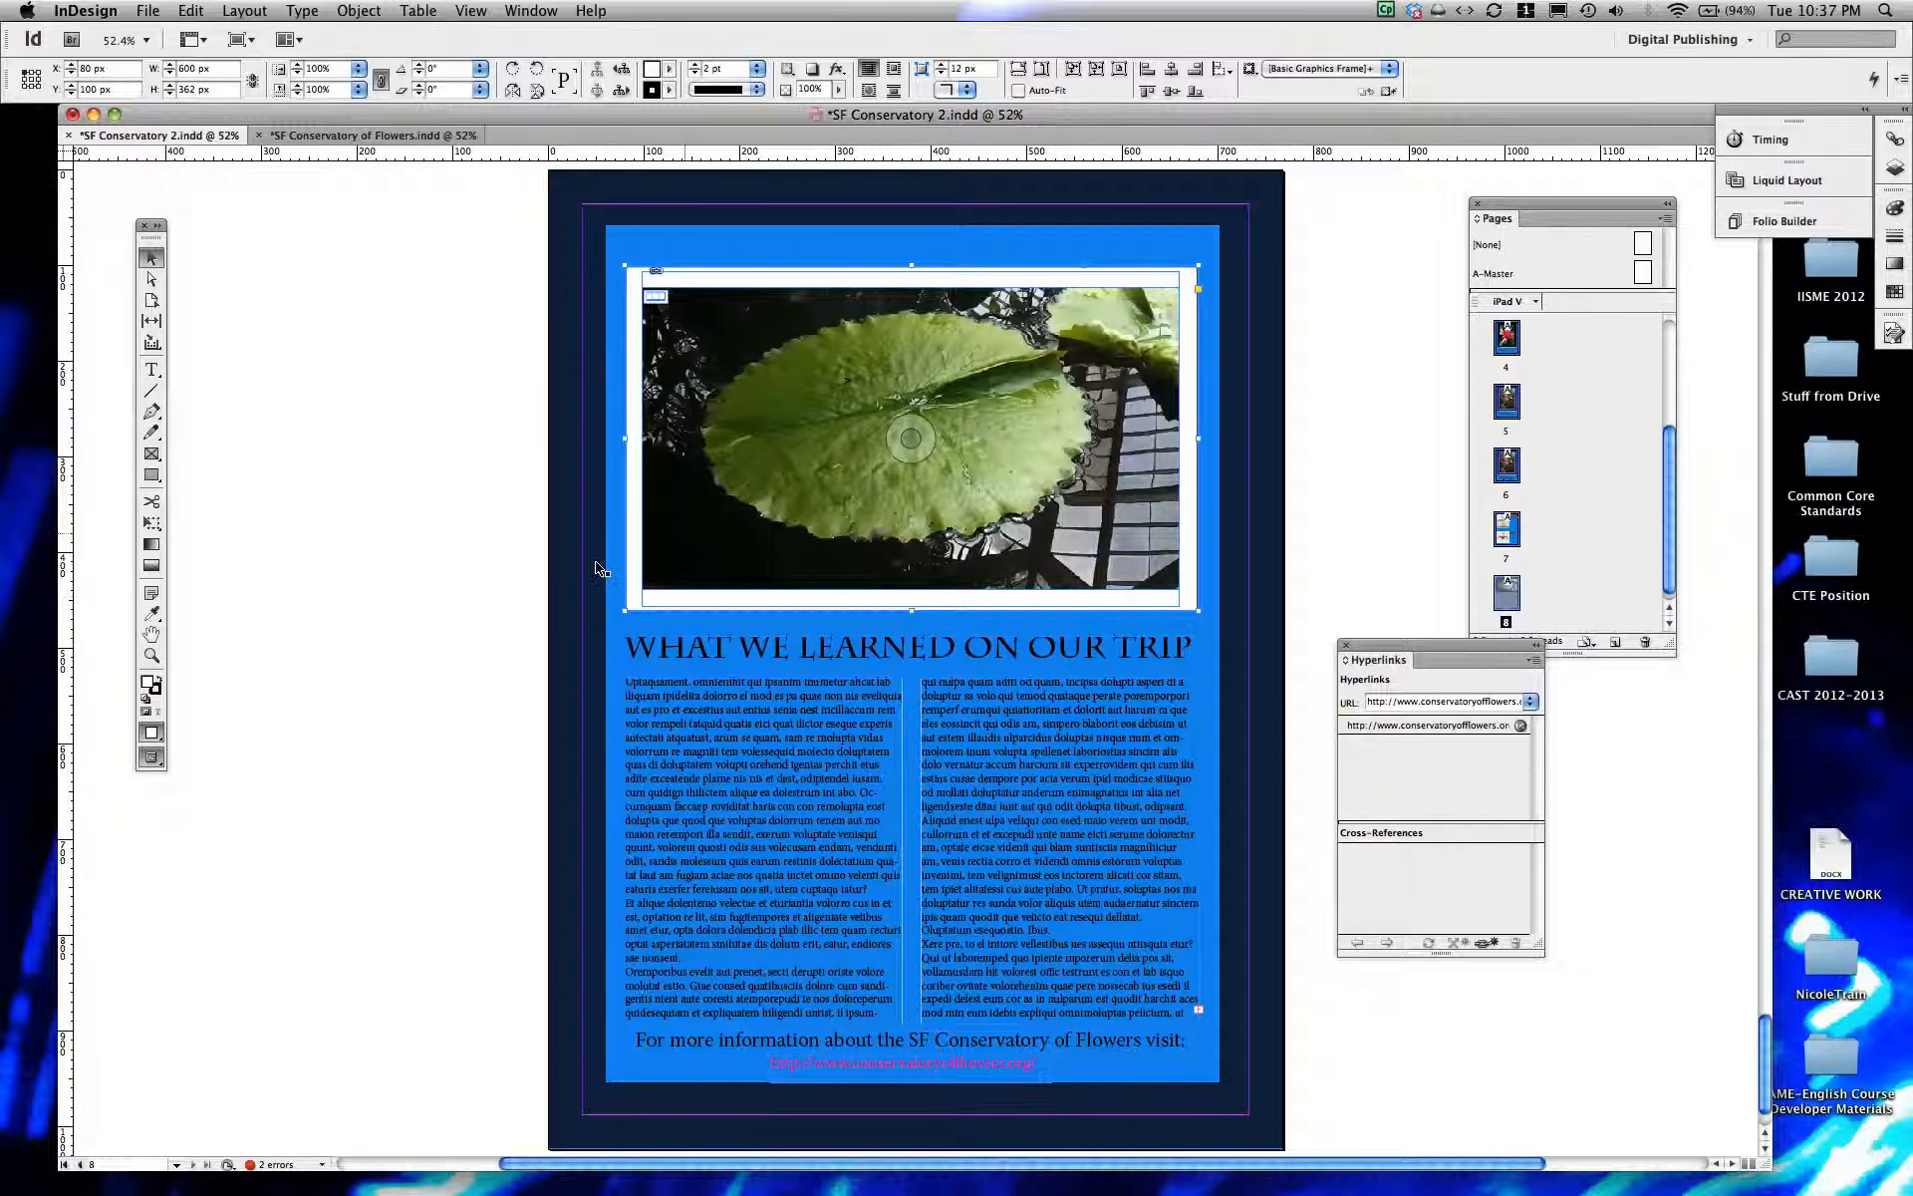
right_click(634, 598)
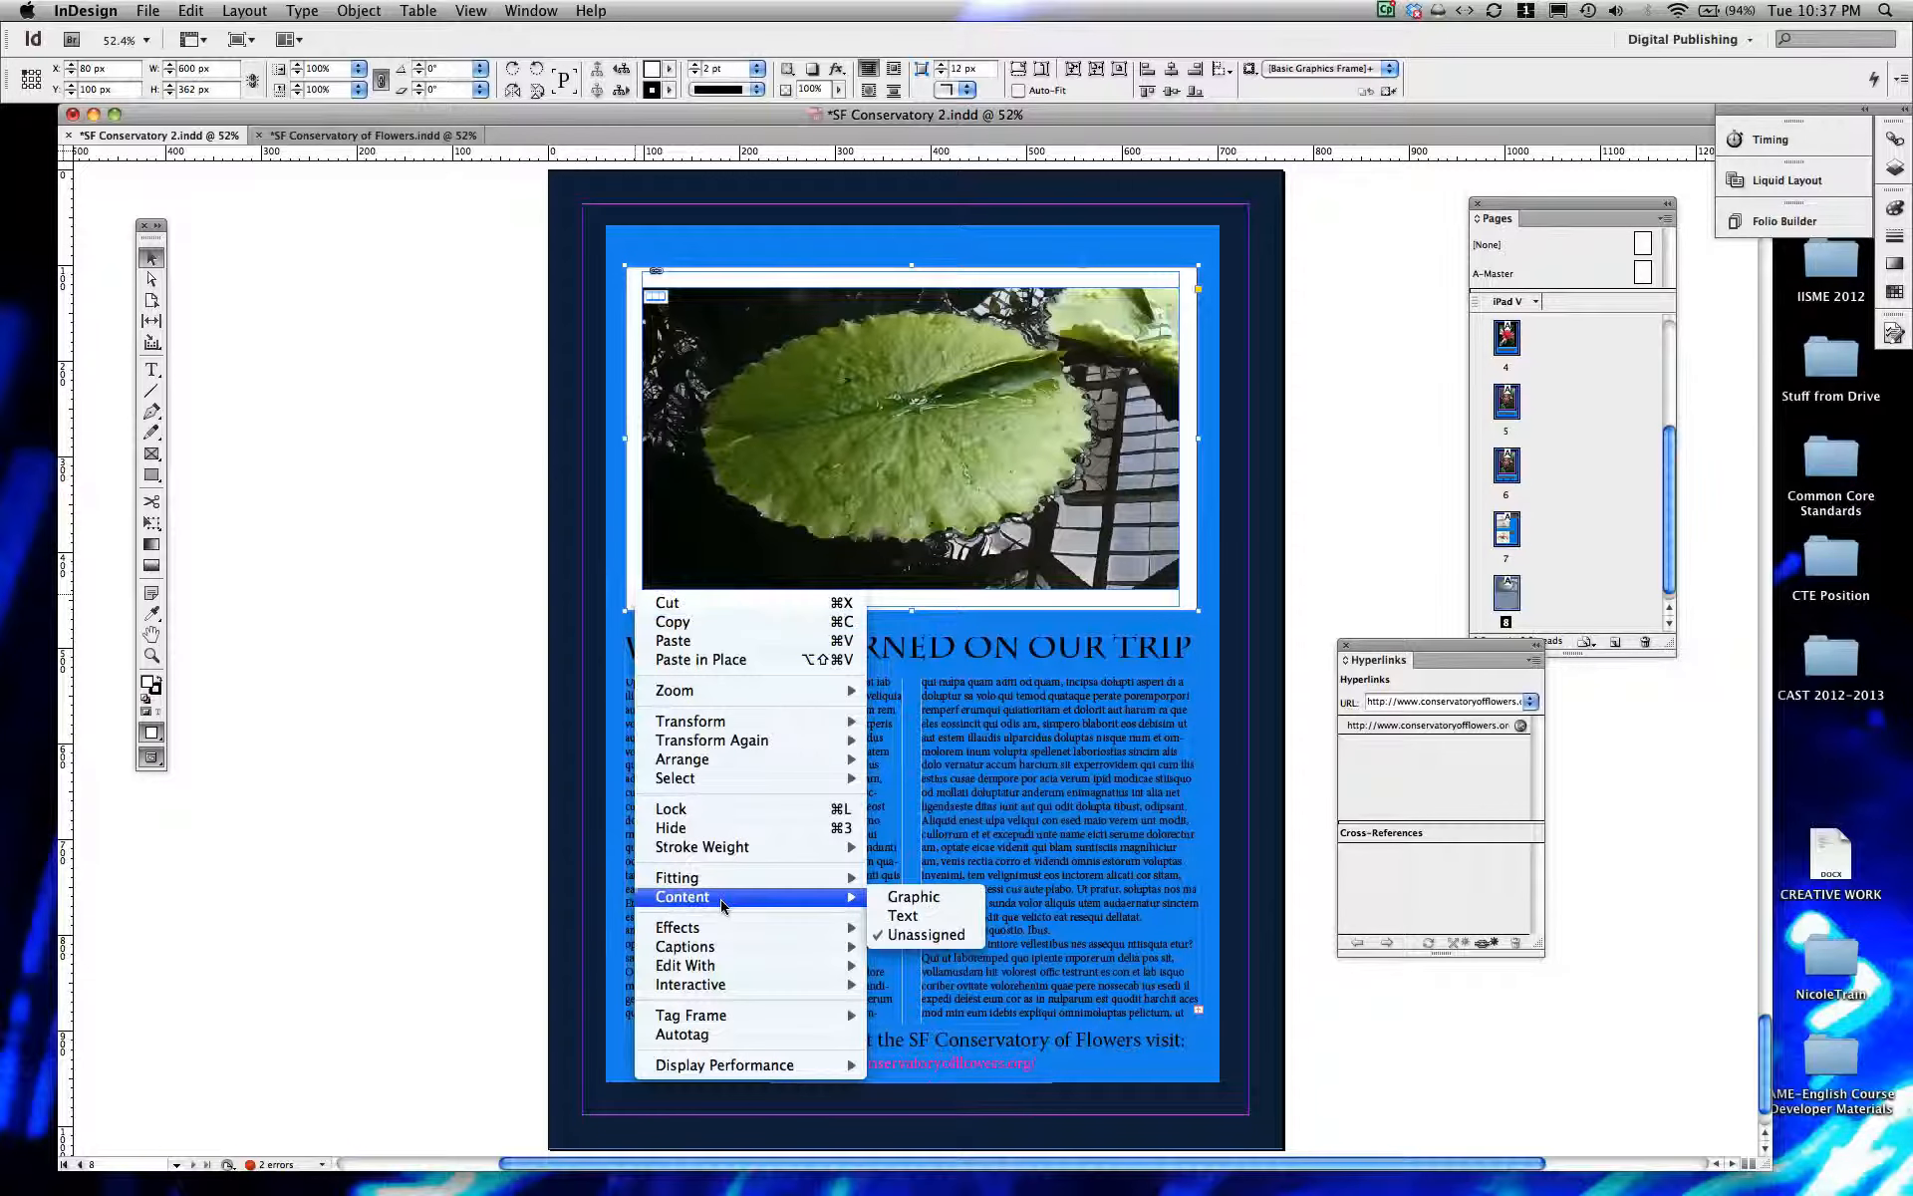
mouse_move(734, 931)
left_click(907, 959)
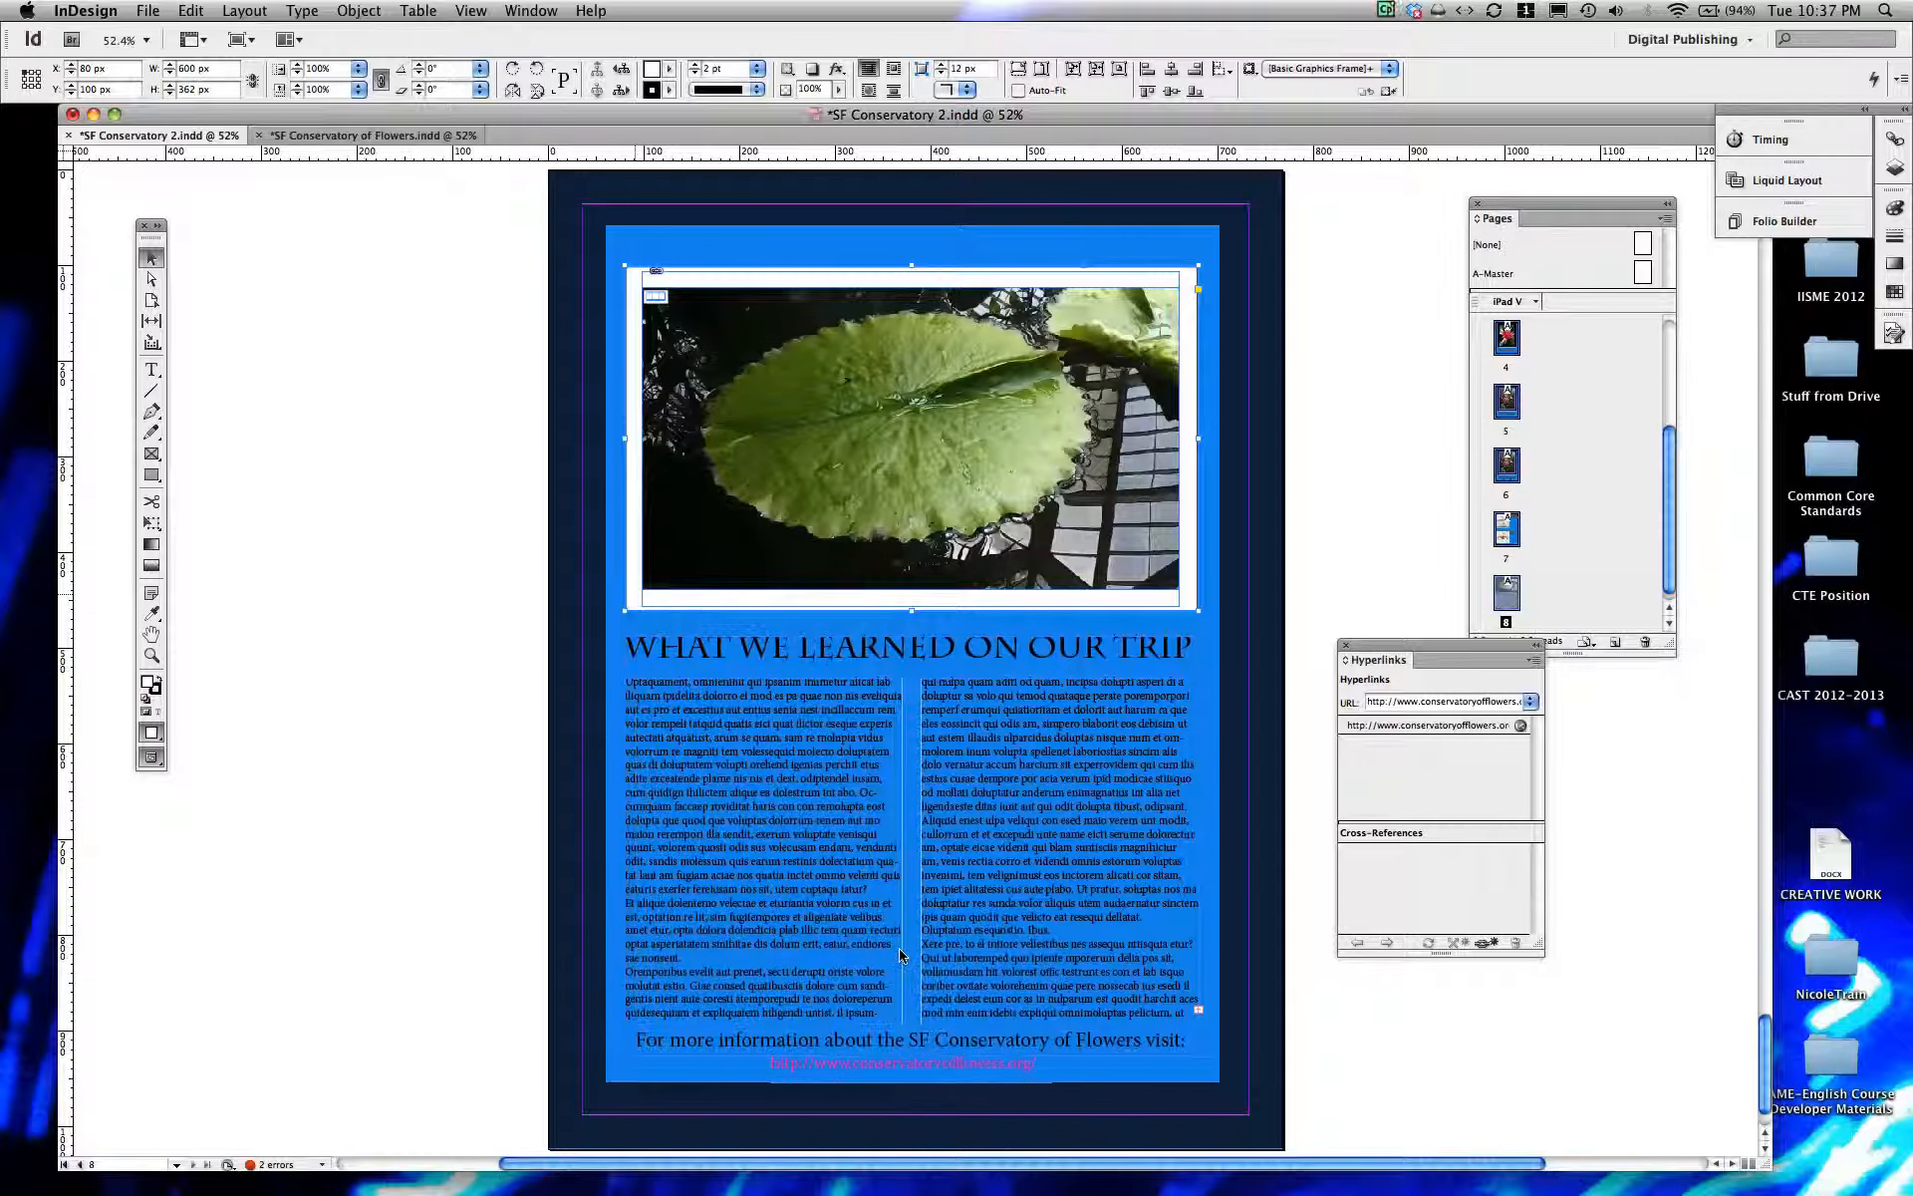
left_click_drag(1624, 409, 1614, 645)
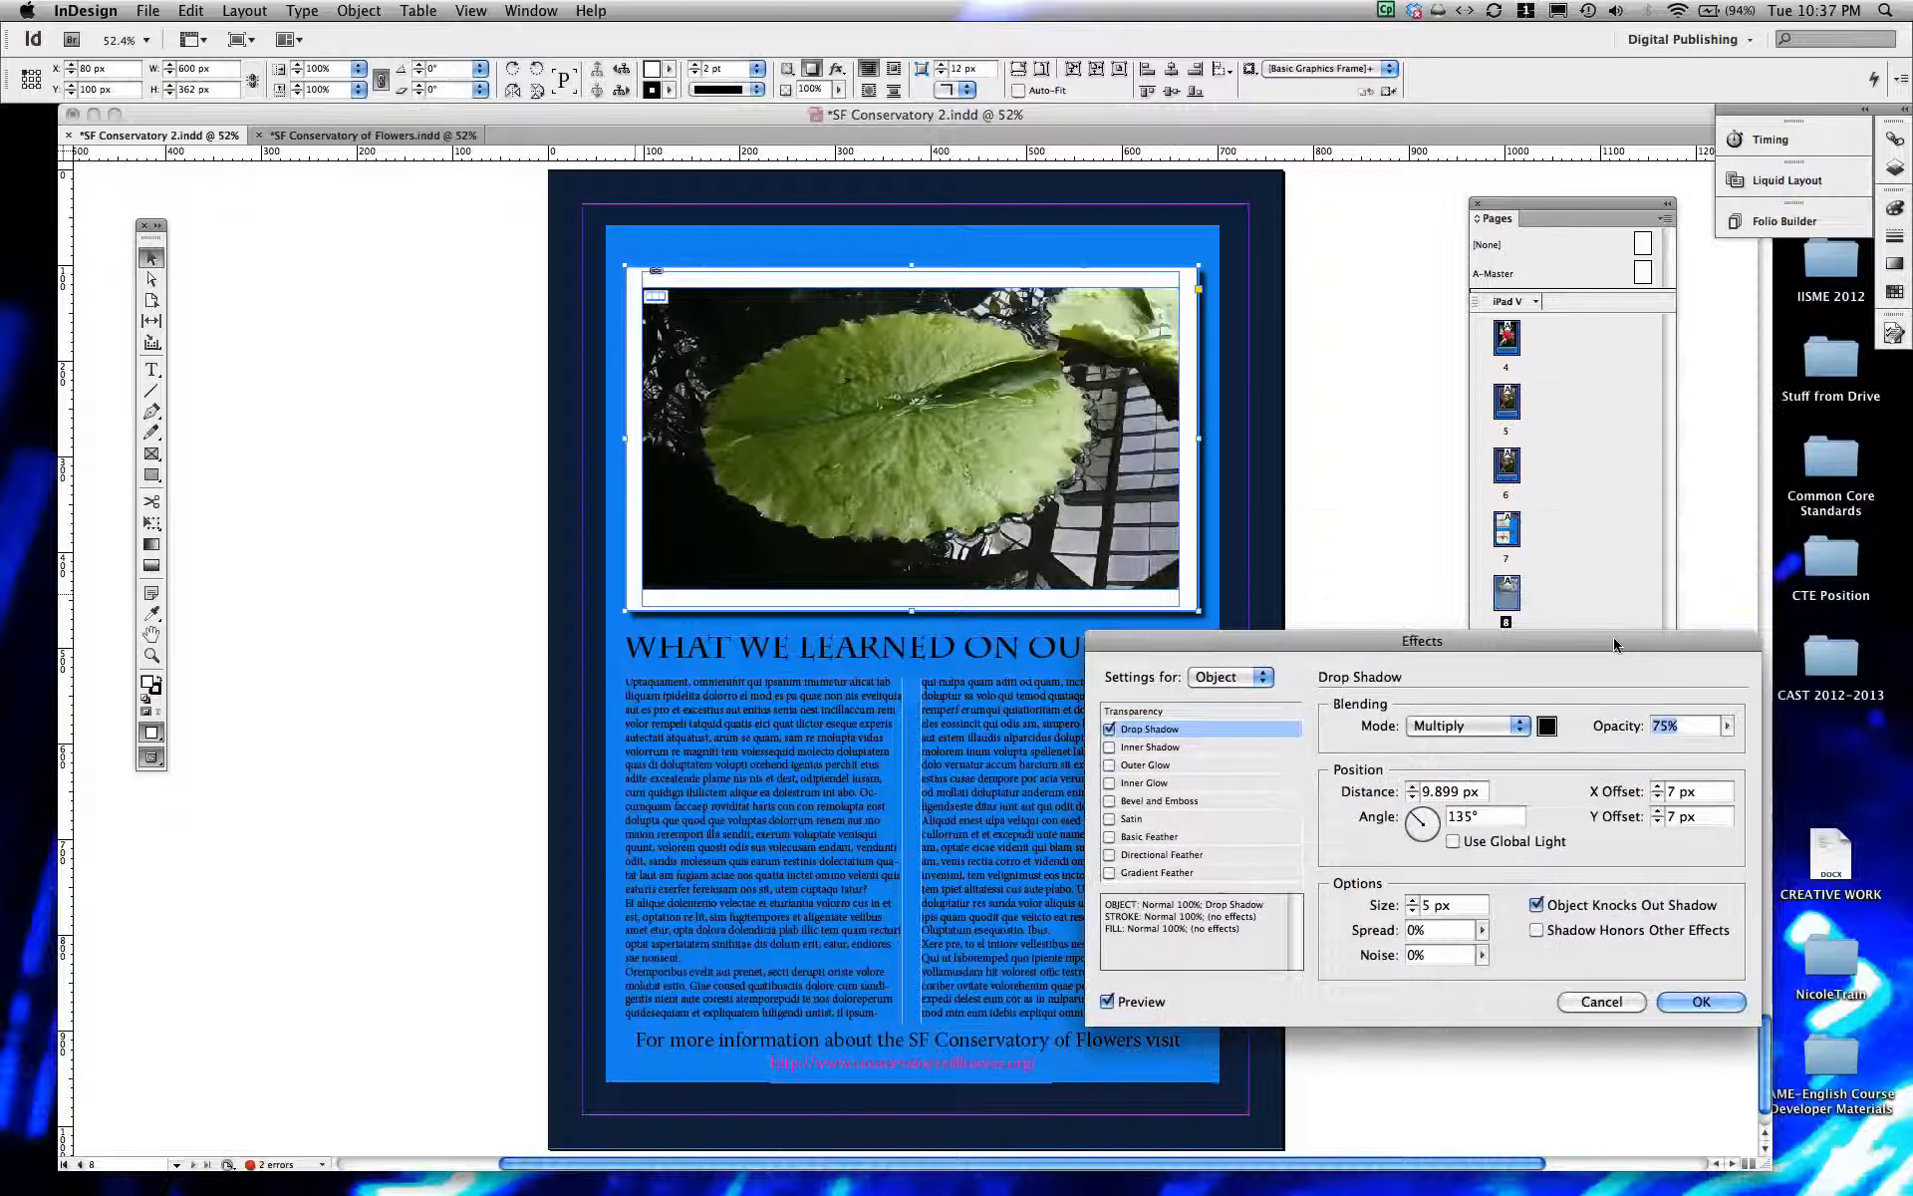
left_click(1702, 999)
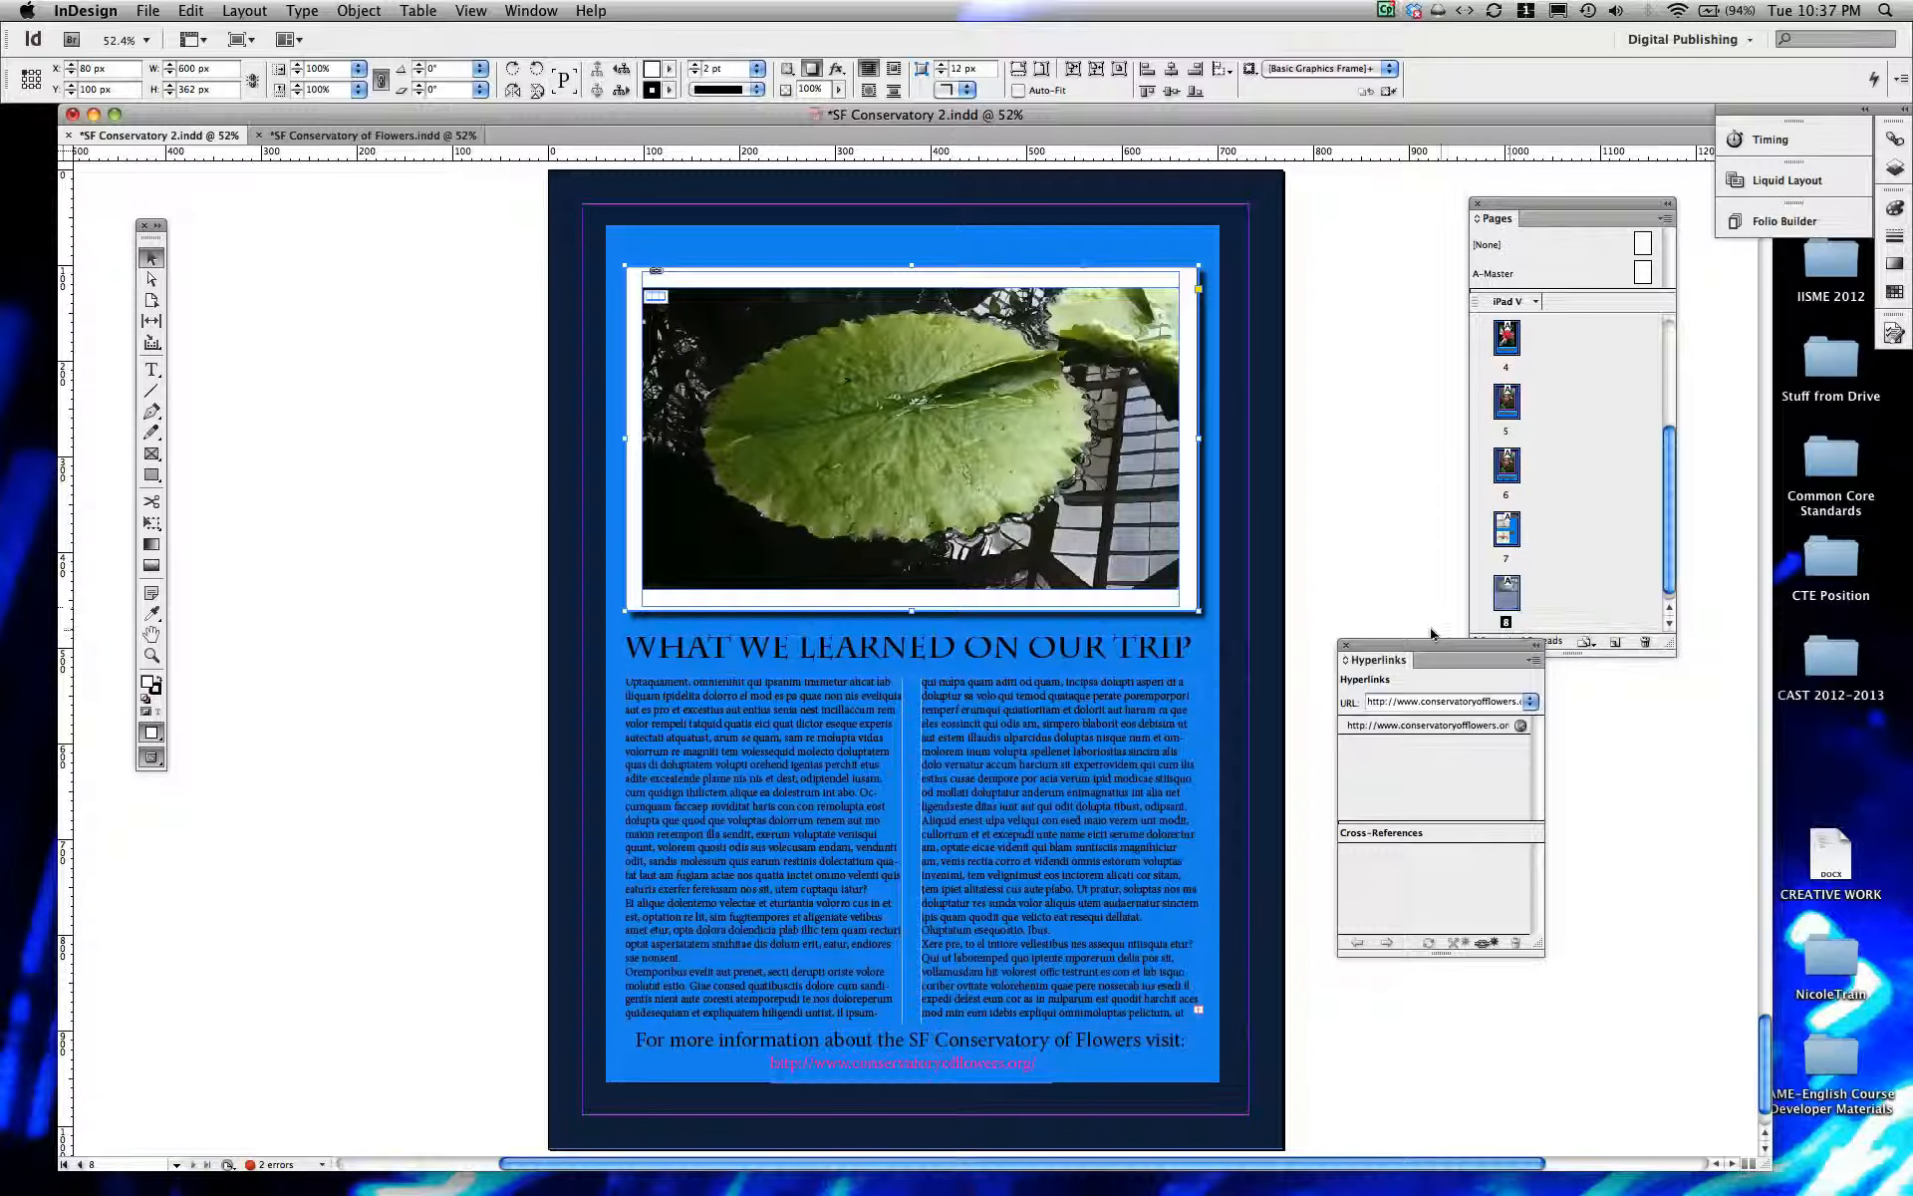
left_click_drag(1438, 644, 1565, 689)
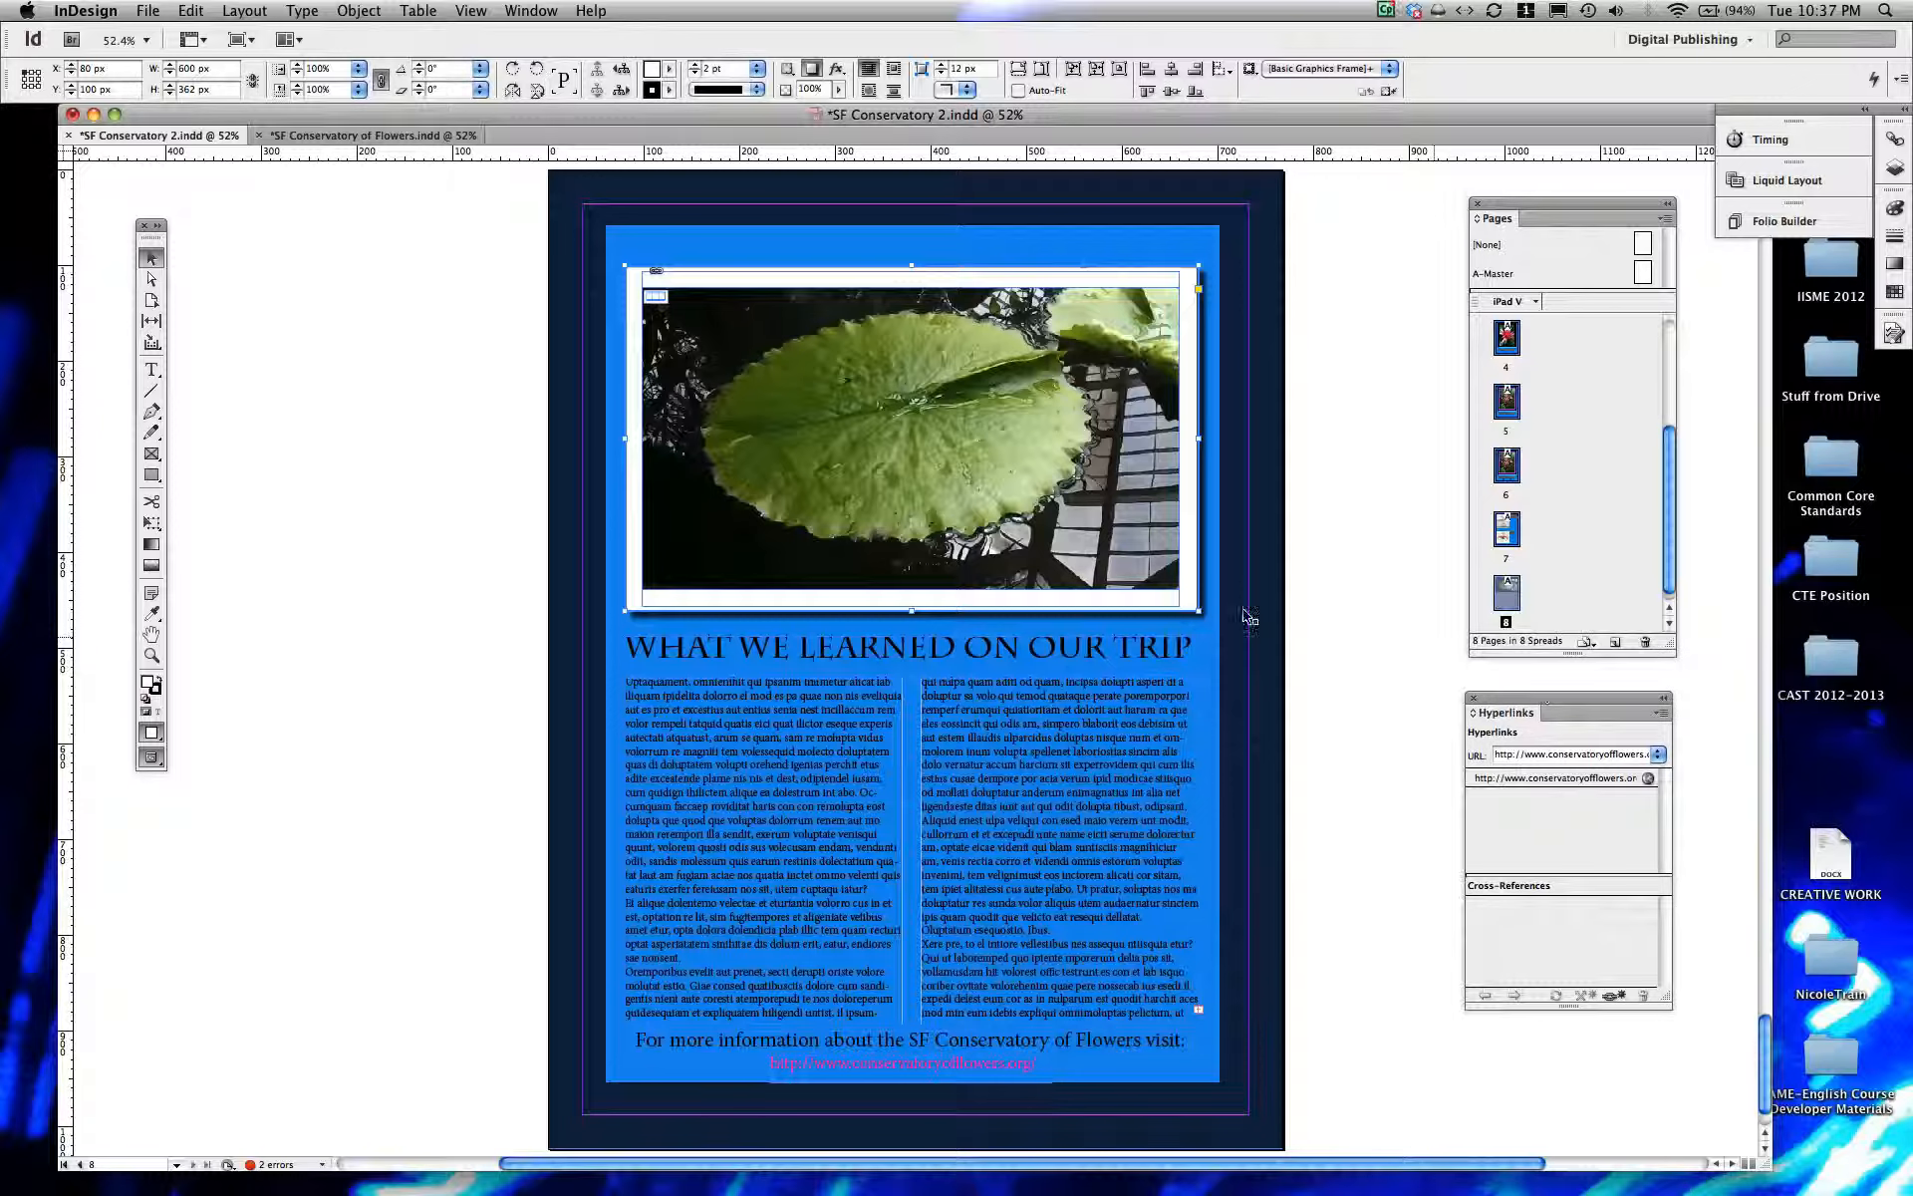